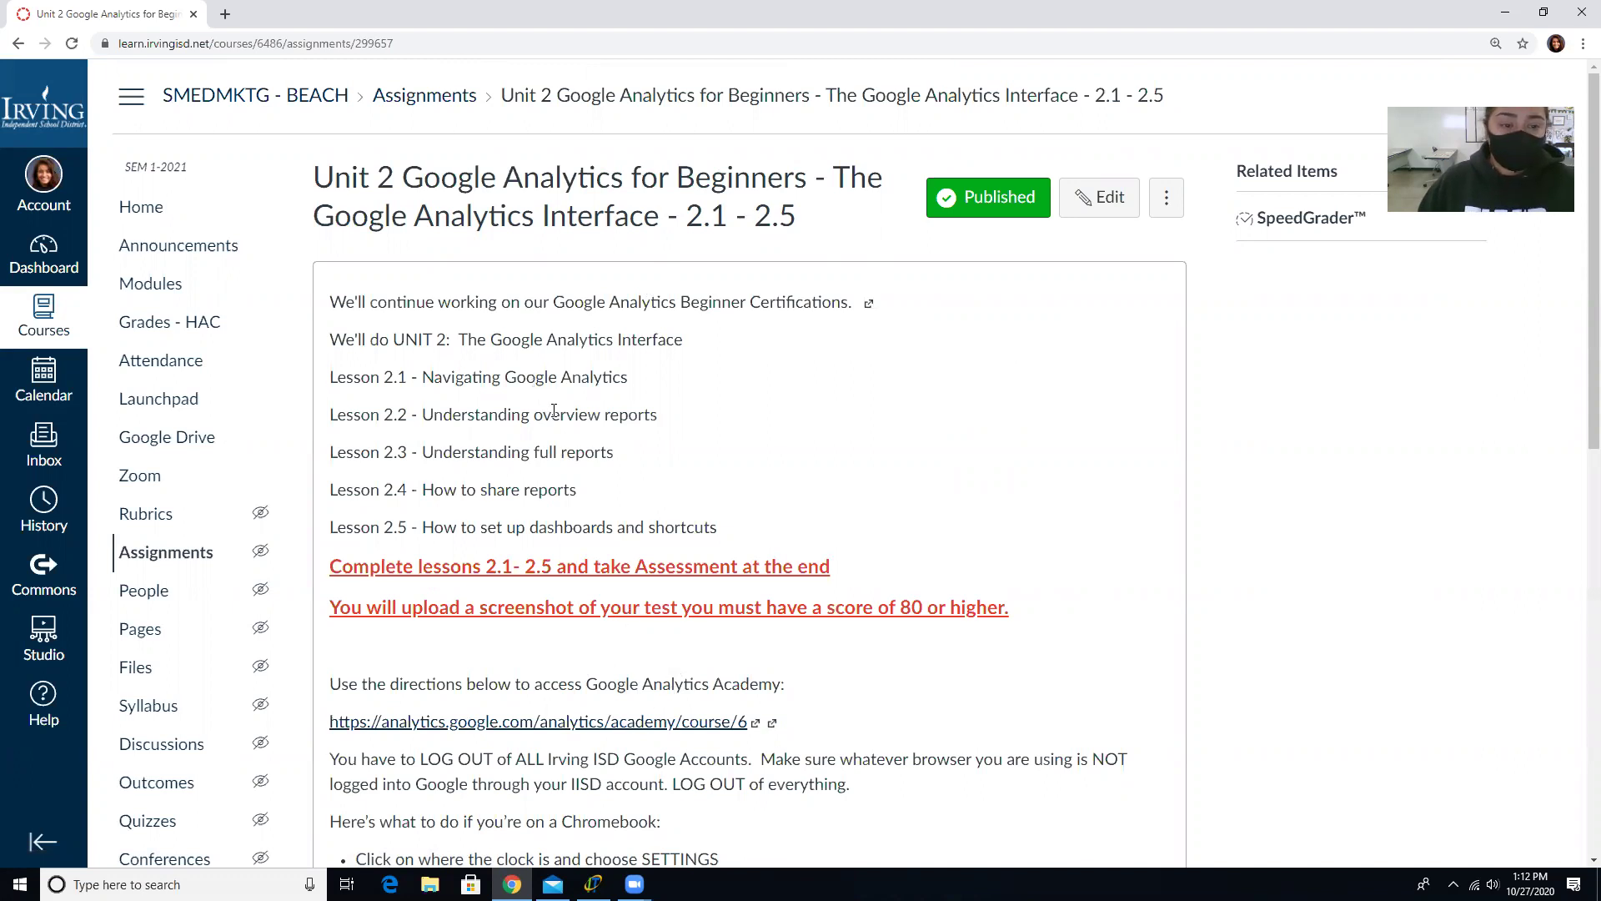
Step: Review the Unit 2 assignment directions and open the linked Google Analytics Academy course in a new tab
{"action": "scroll", "coordinate": [763, 714], "scroll_direction": "down", "scroll_amount": 1}
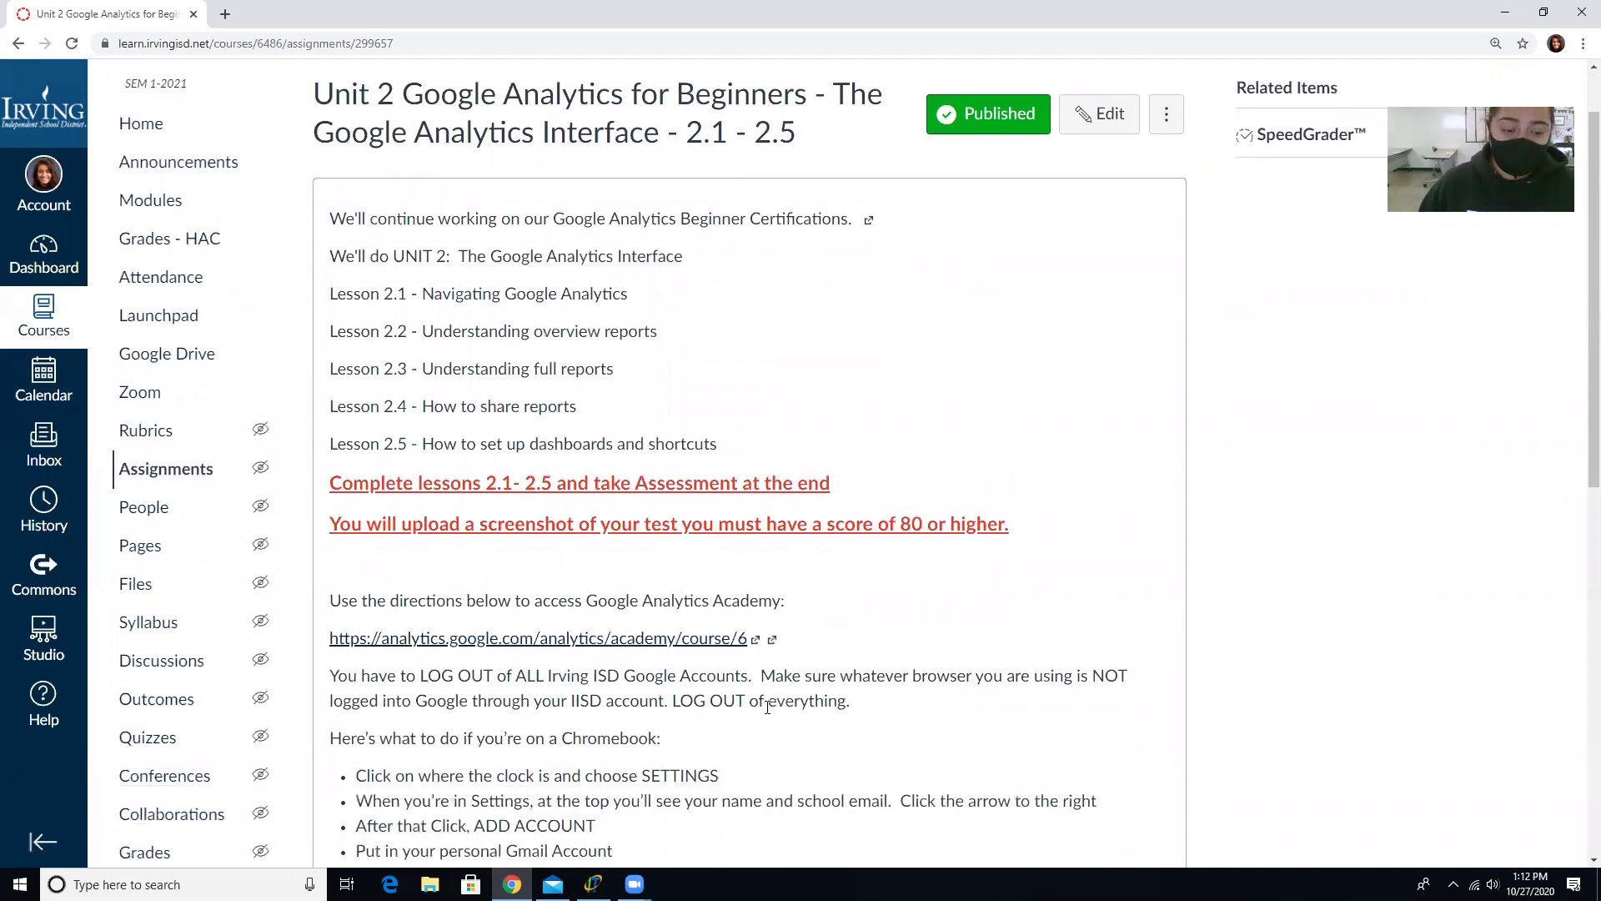
{"action": "scroll", "coordinate": [768, 703], "scroll_direction": "down", "scroll_amount": 3}
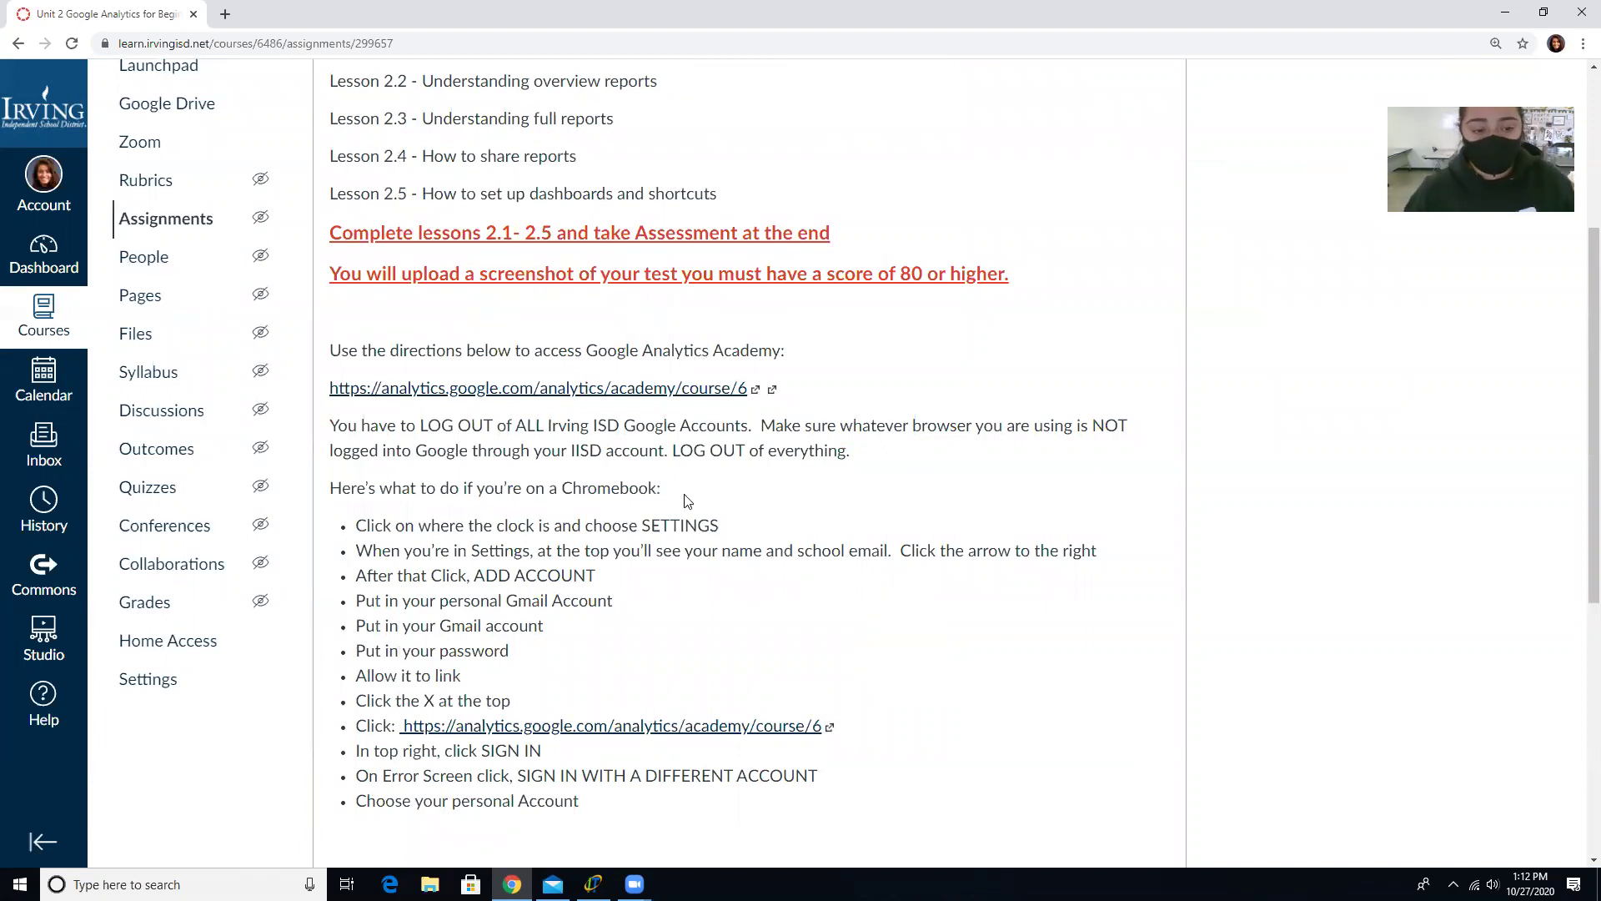
{"action": "scroll", "coordinate": [515, 472], "scroll_direction": "down", "scroll_amount": 1}
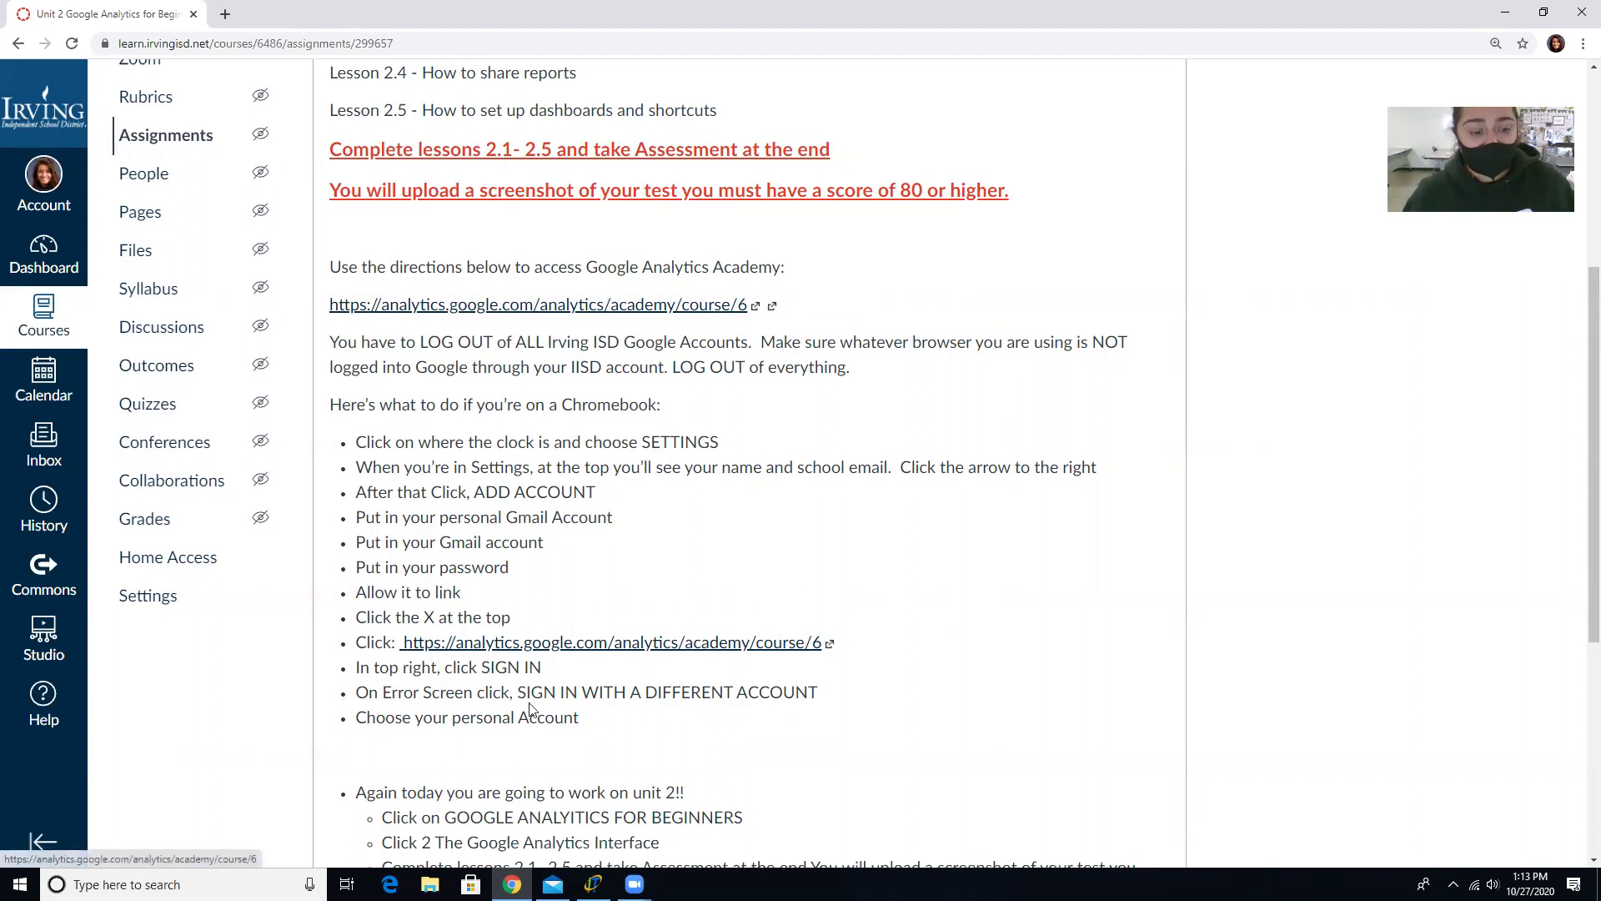
{"action": "right_click", "coordinate": [447, 313]}
{"action": "left_click", "coordinate": [487, 327]}
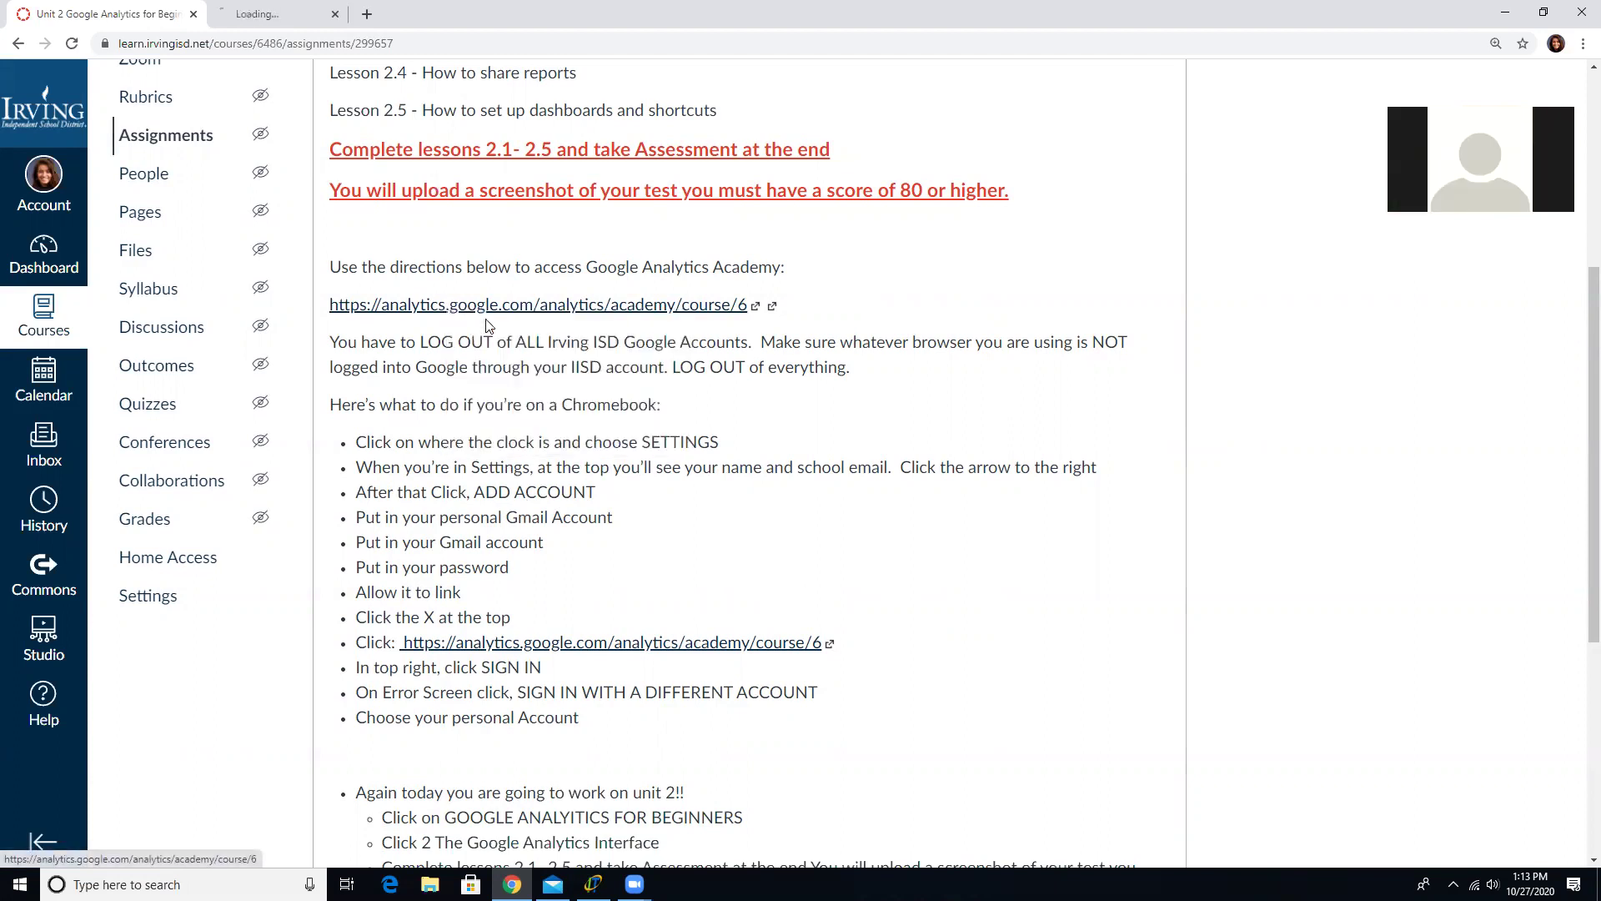
{"action": "left_click", "coordinate": [349, 10]}
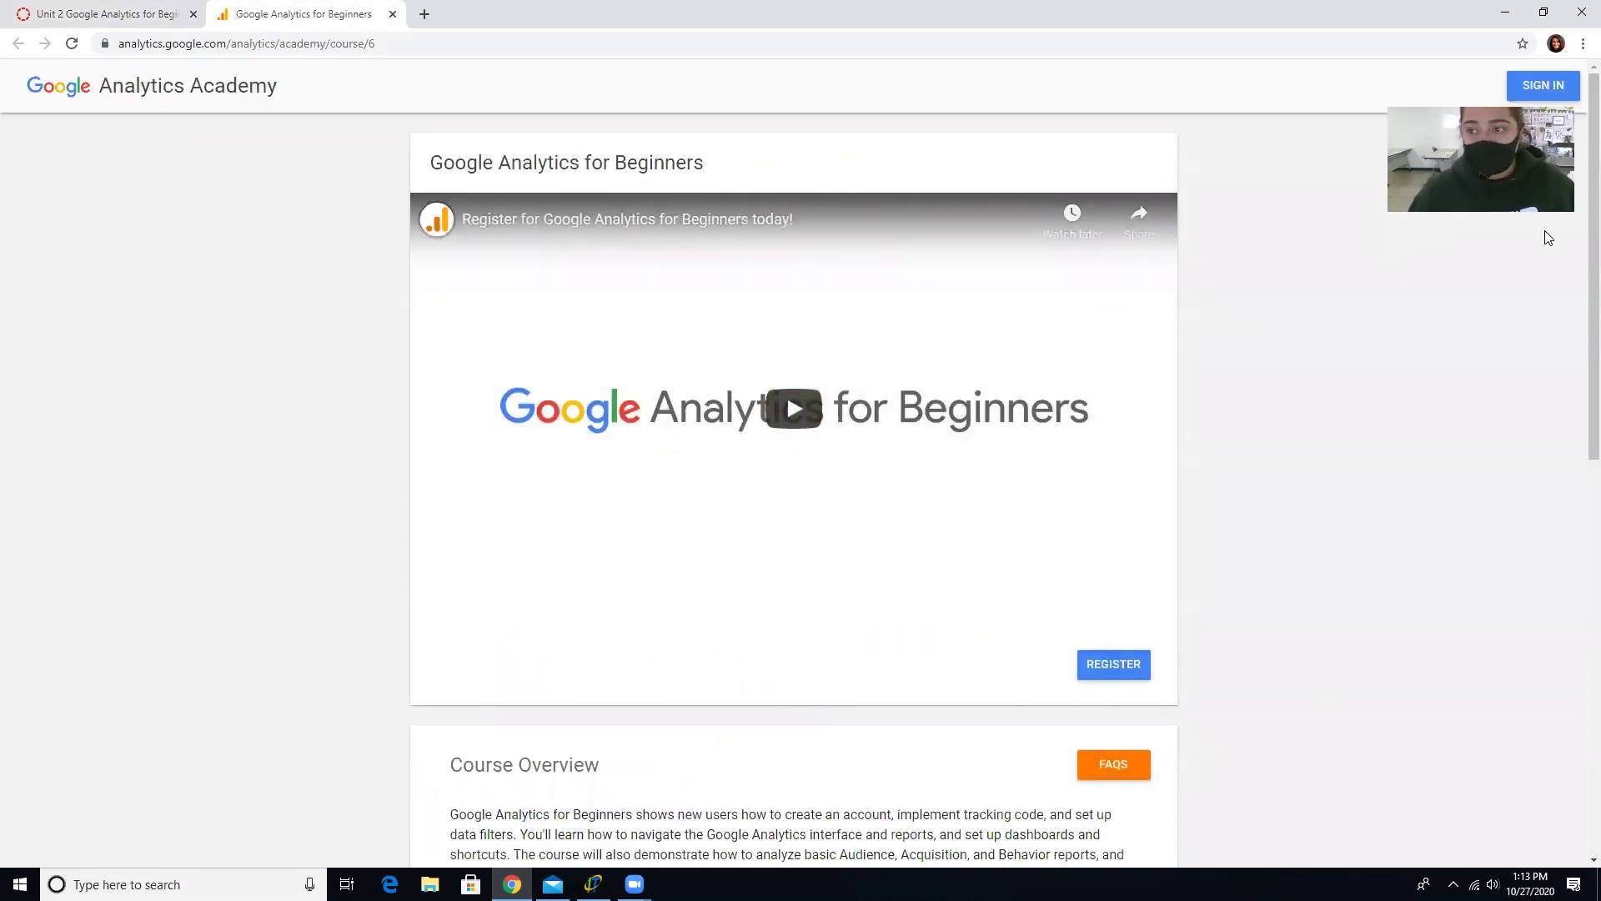
Step: Sign the browser out of the school Google account and return to the Analytics Academy course page
{"action": "left_click", "coordinate": [1555, 44]}
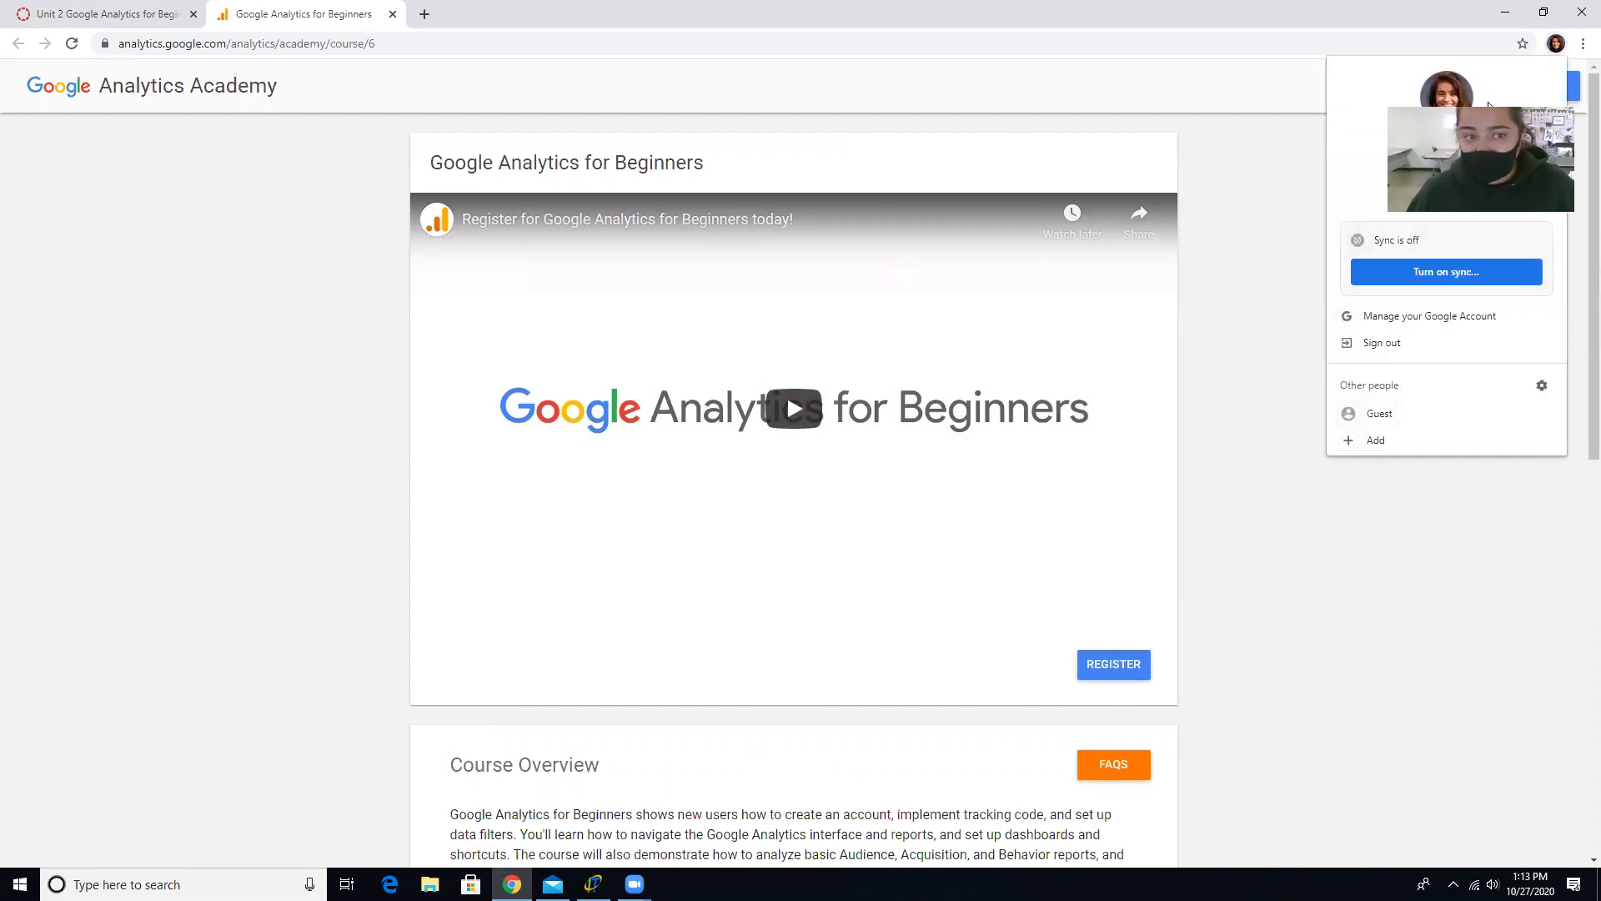
{"action": "left_click", "coordinate": [1382, 342]}
{"action": "left_click", "coordinate": [591, 14]}
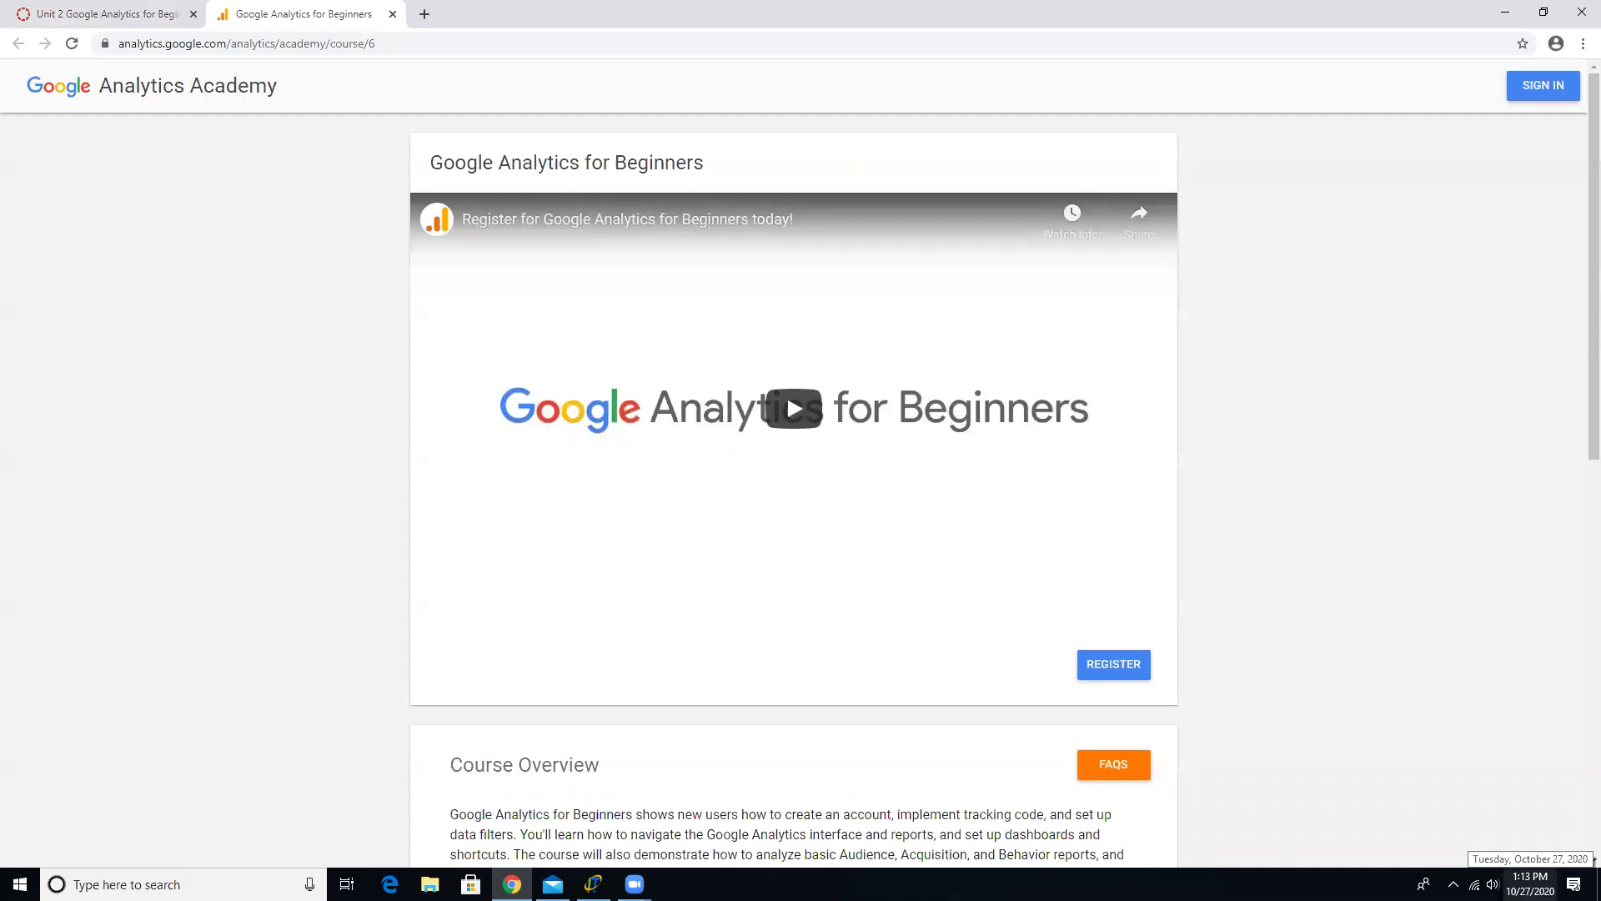
Step: Check the Chromebook login directions in the assignment and sign in to Analytics Academy with the personal Gmail account
{"action": "left_click", "coordinate": [1530, 882]}
{"action": "left_click", "coordinate": [1494, 226]}
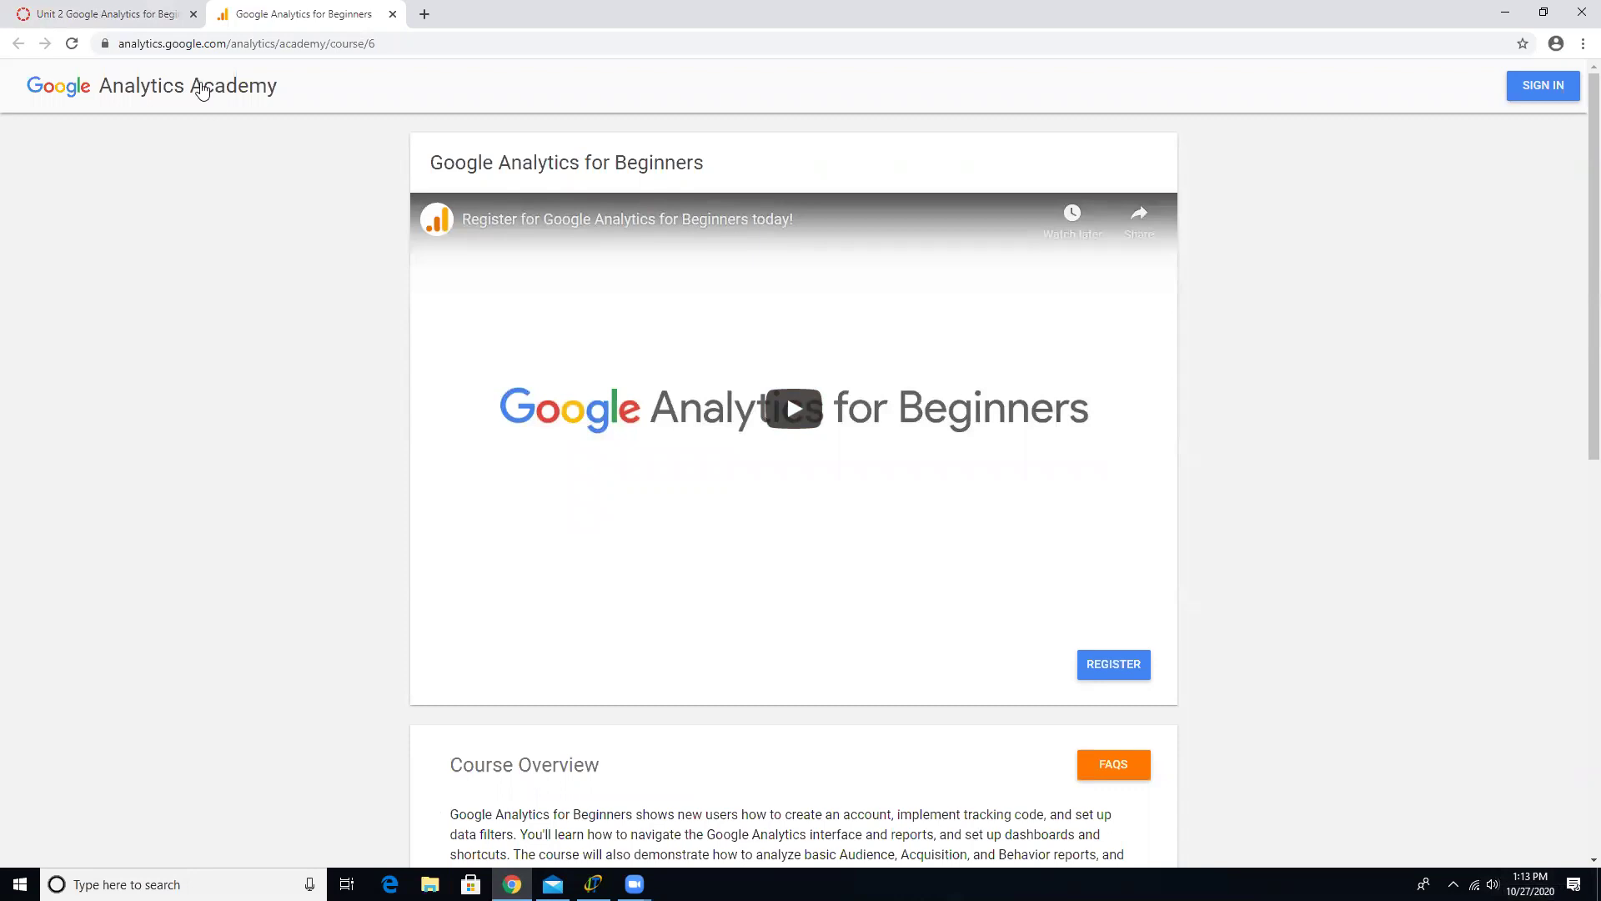
{"action": "left_click", "coordinate": [114, 18]}
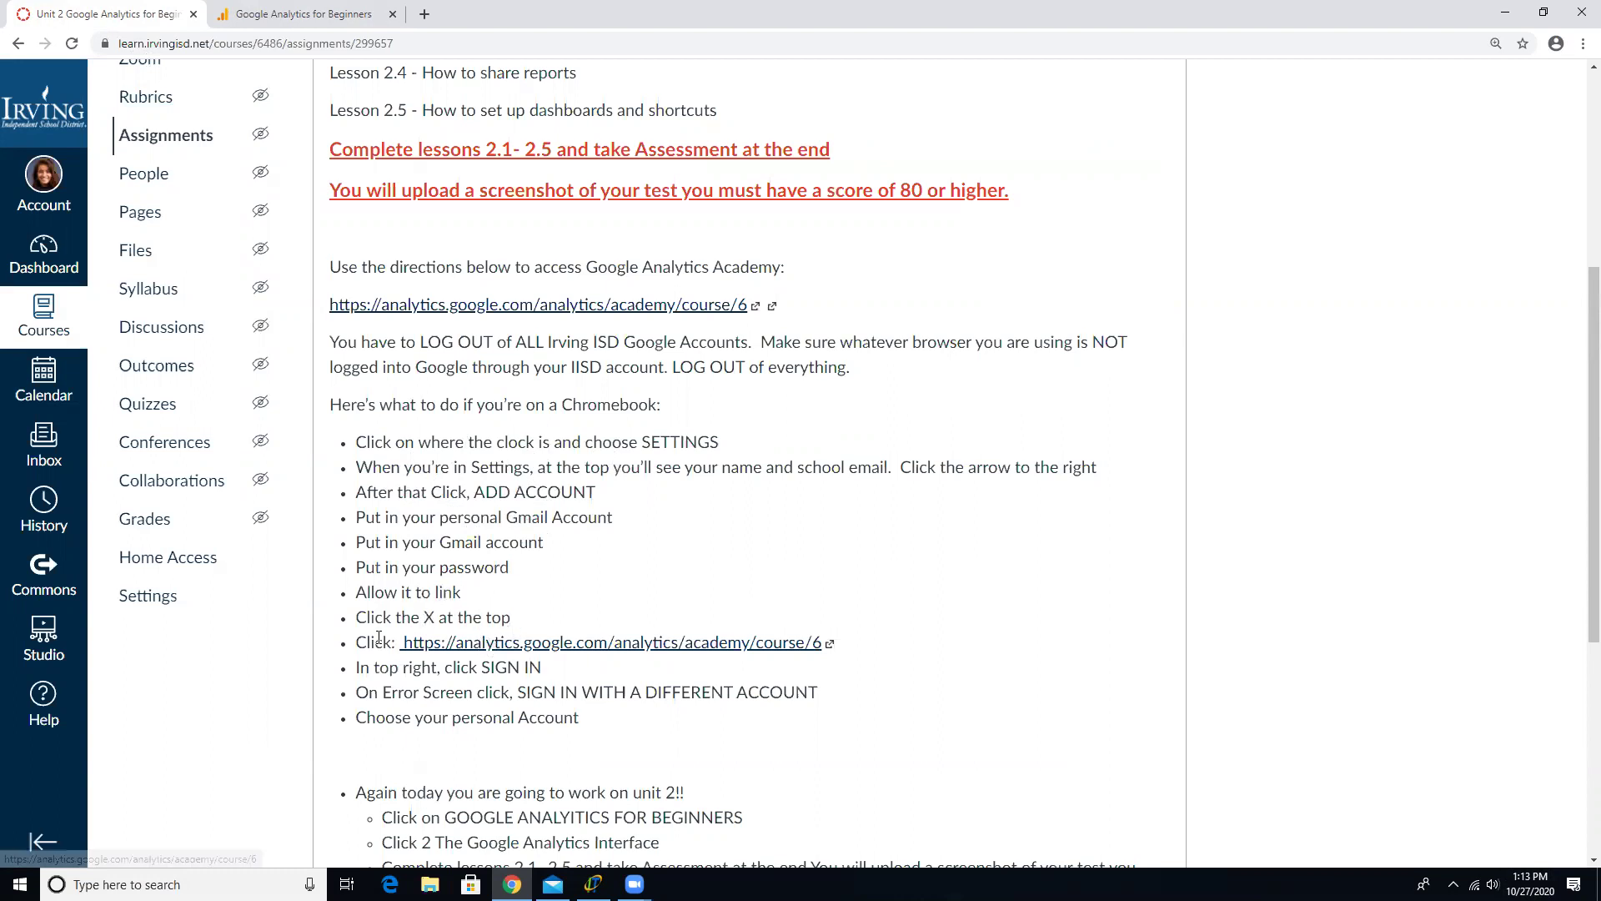
{"action": "left_click", "coordinate": [298, 18]}
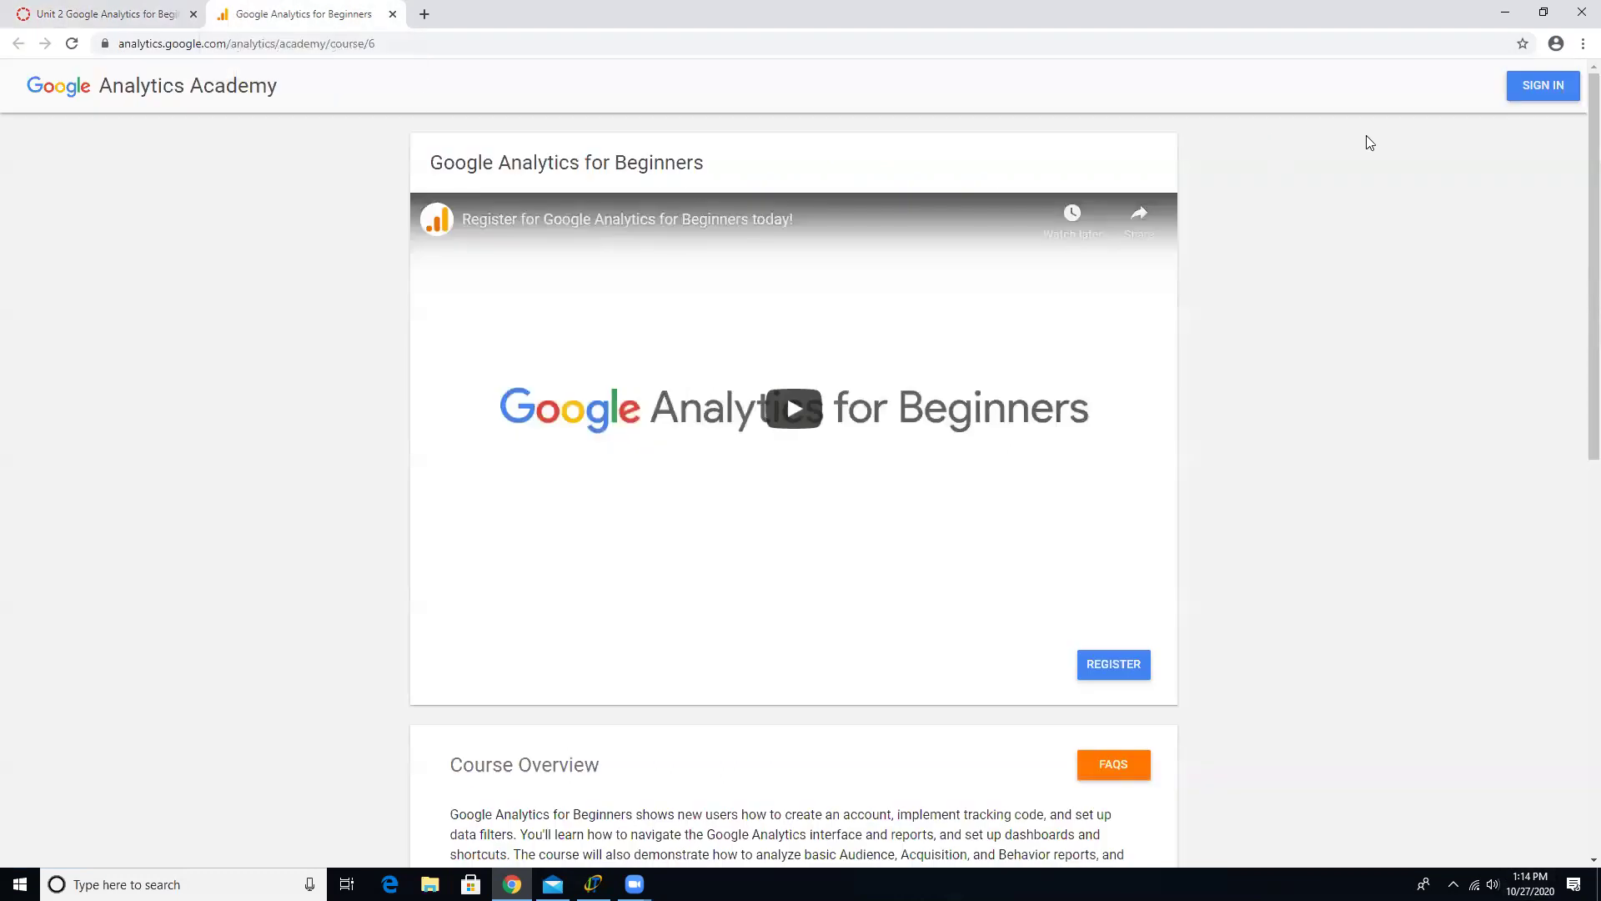
{"action": "left_click", "coordinate": [1544, 87]}
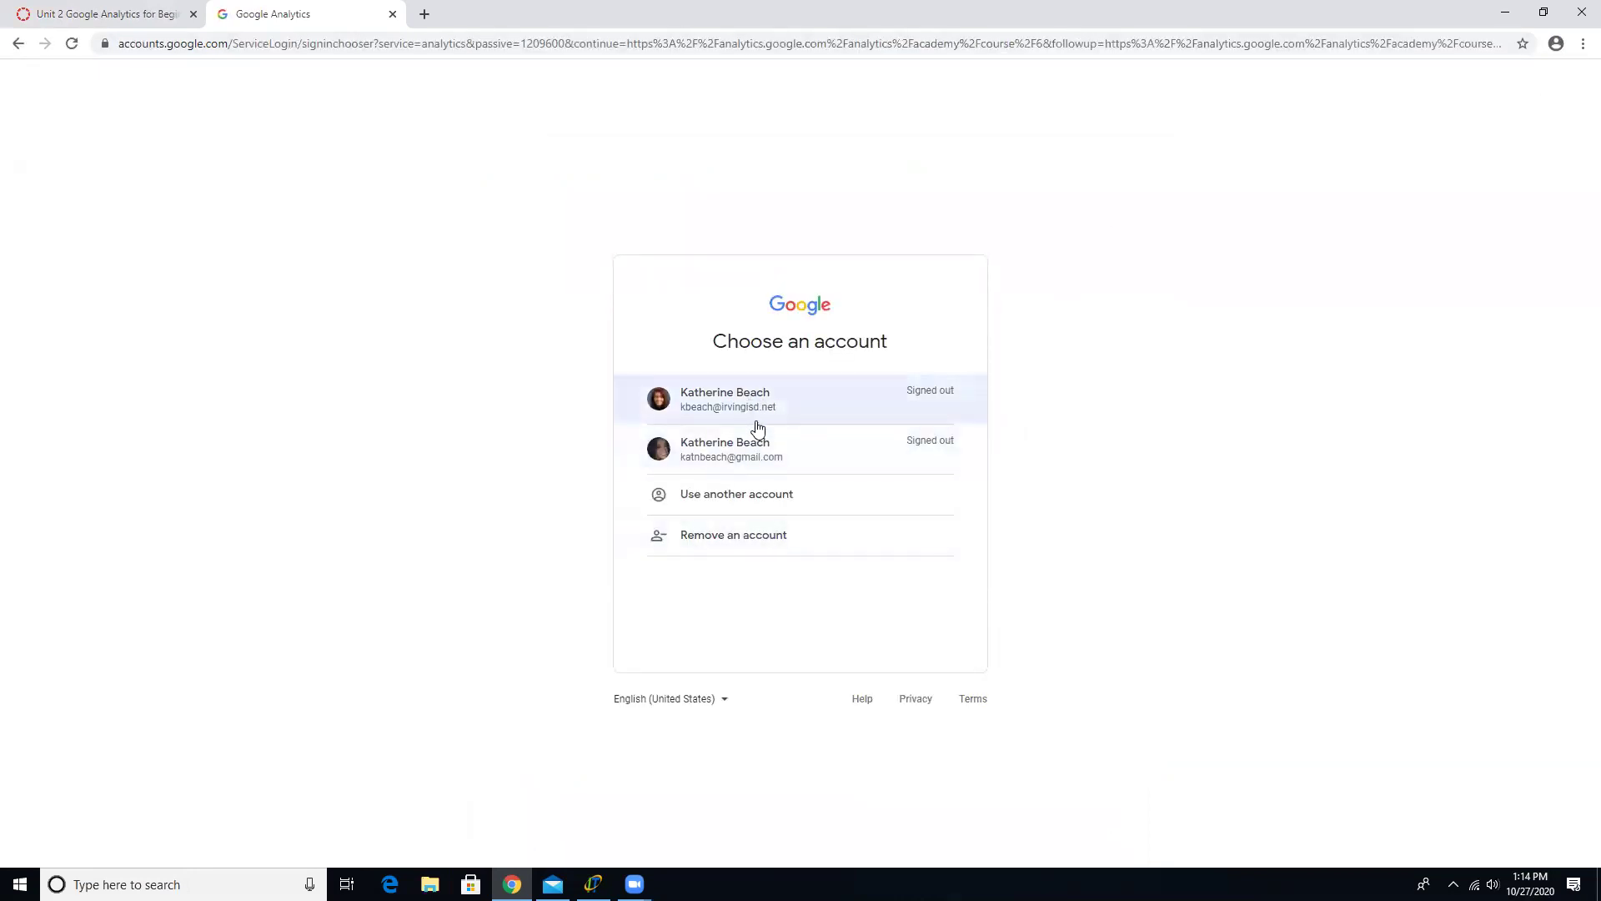
{"action": "left_click", "coordinate": [782, 455]}
{"action": "left_click", "coordinate": [915, 516]}
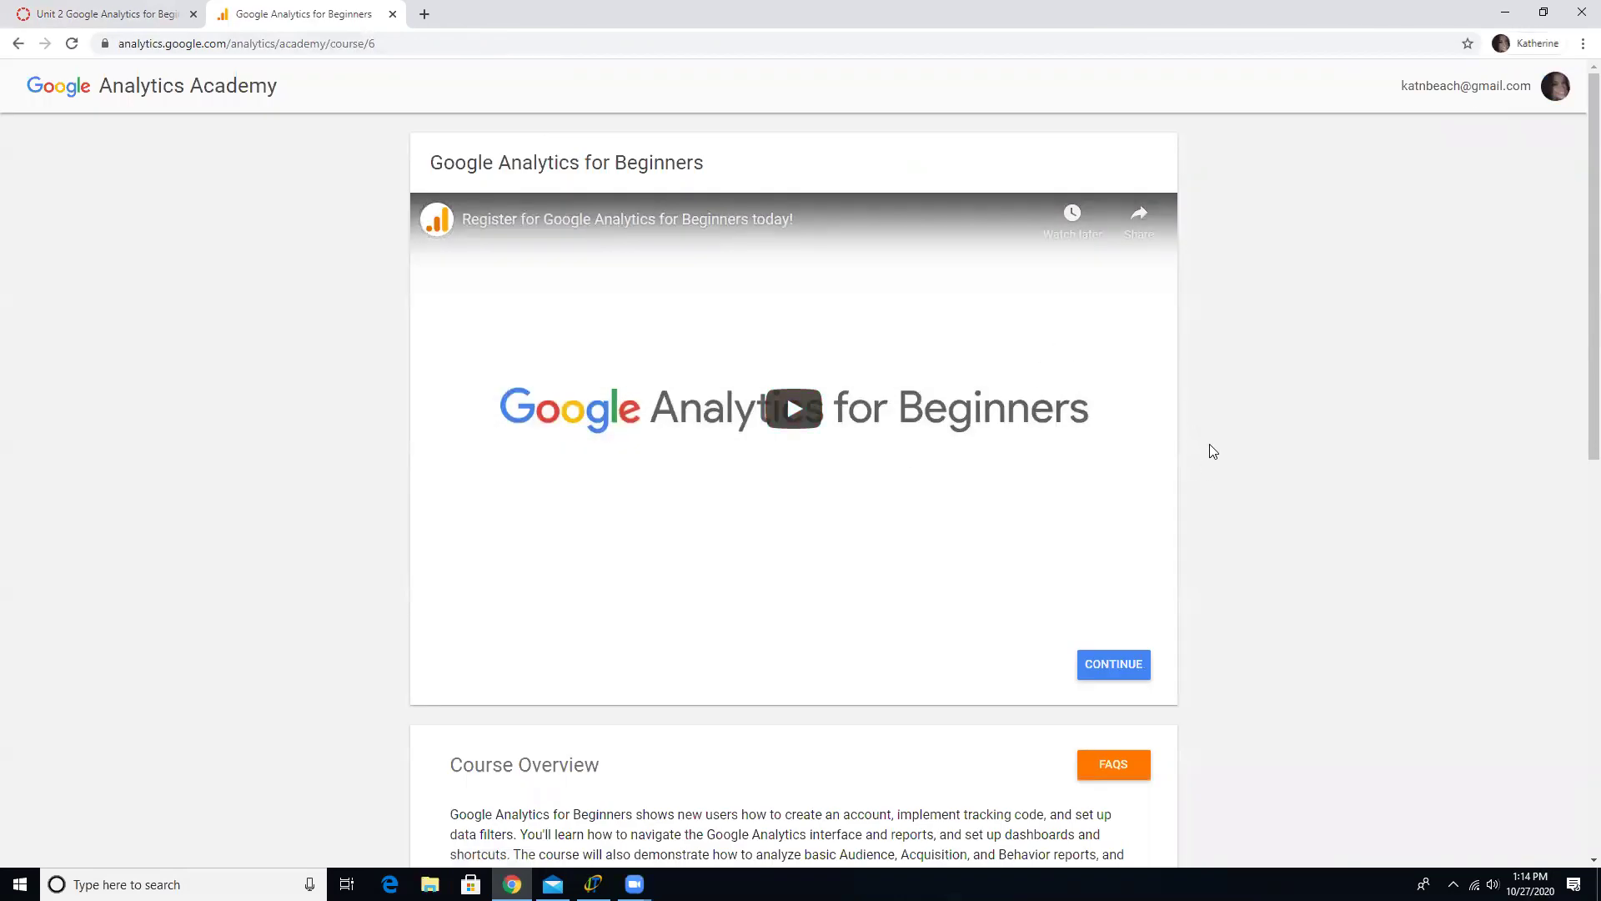
Step: Continue the Google Analytics for Beginners course and open lesson 2.1, Navigating Google Analytics, in unit 2
{"action": "left_click", "coordinate": [1126, 664]}
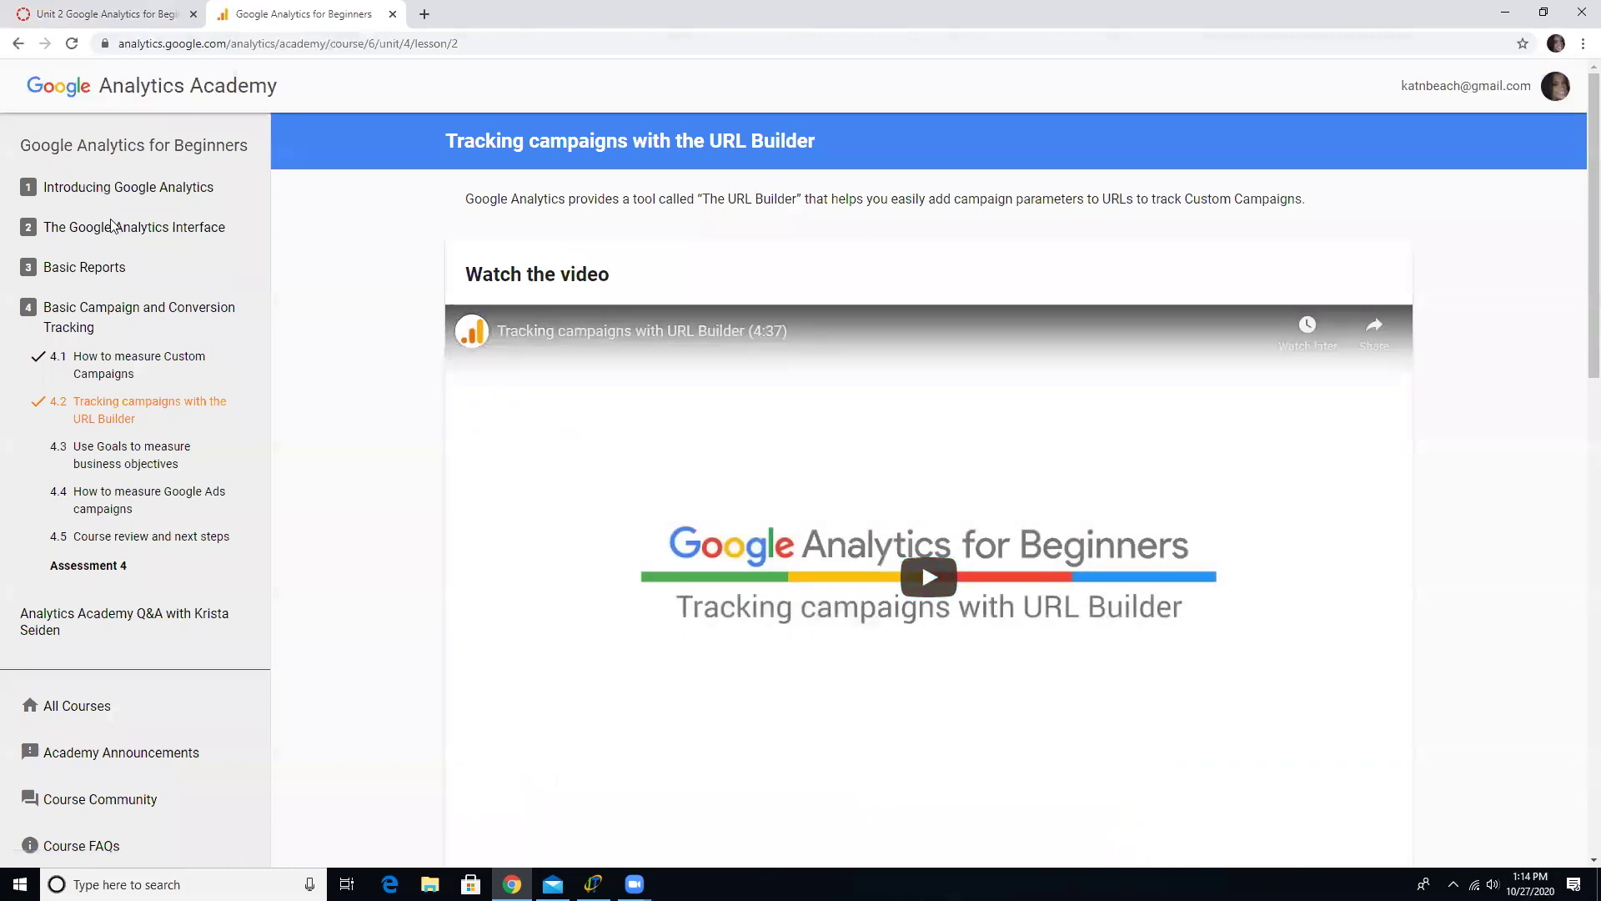
{"action": "left_click", "coordinate": [84, 234]}
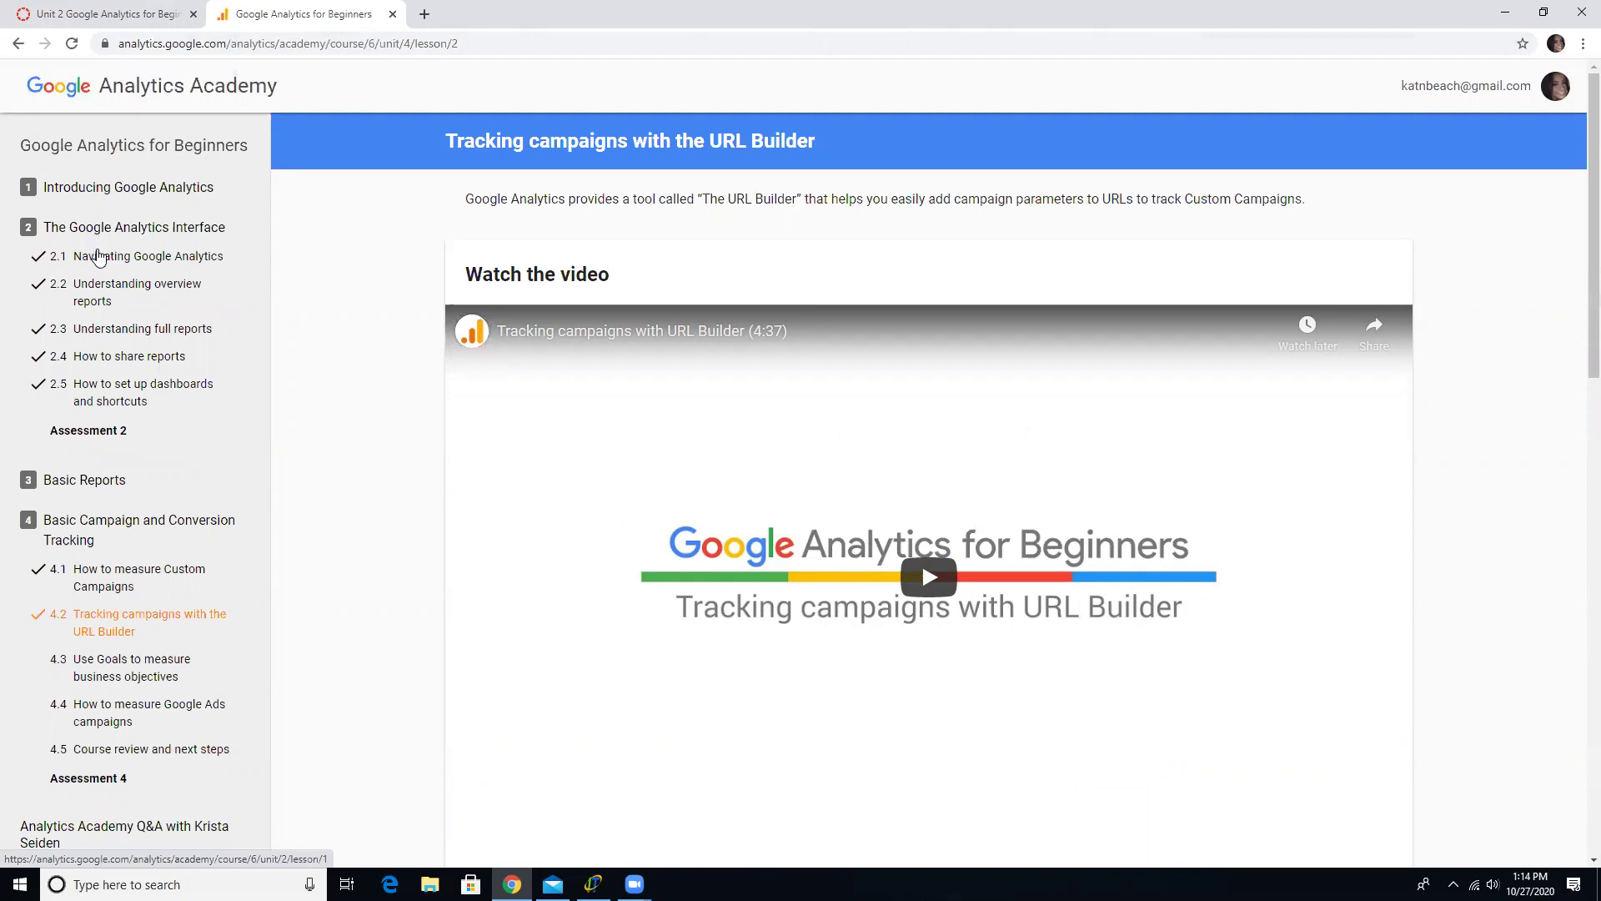
{"action": "left_click", "coordinate": [98, 263]}
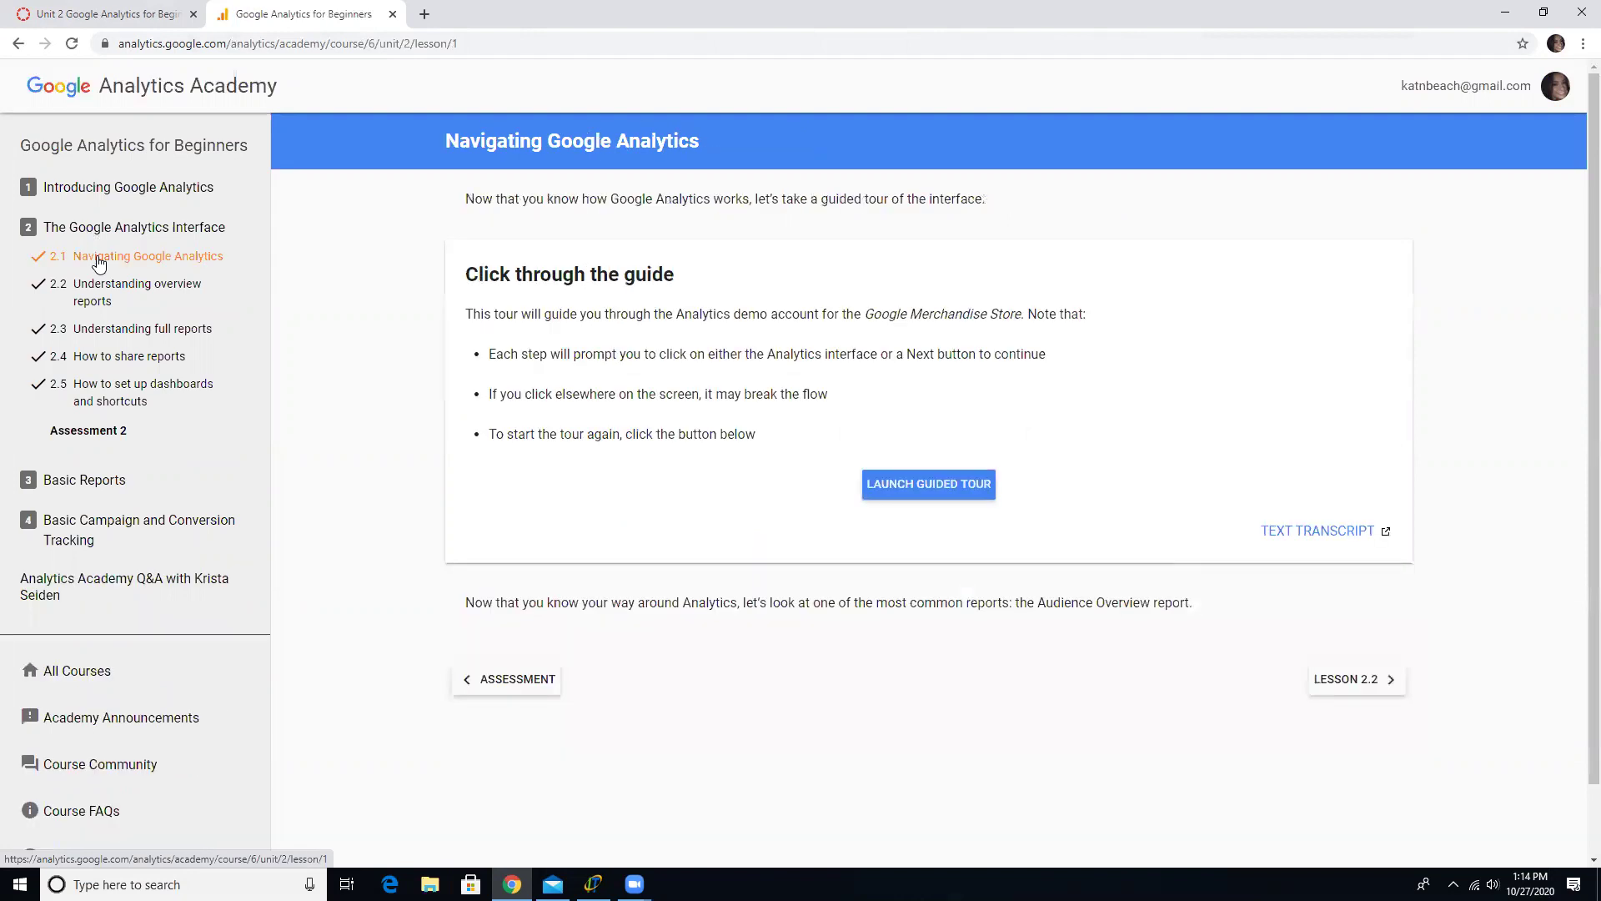
{"action": "left_click", "coordinate": [105, 231]}
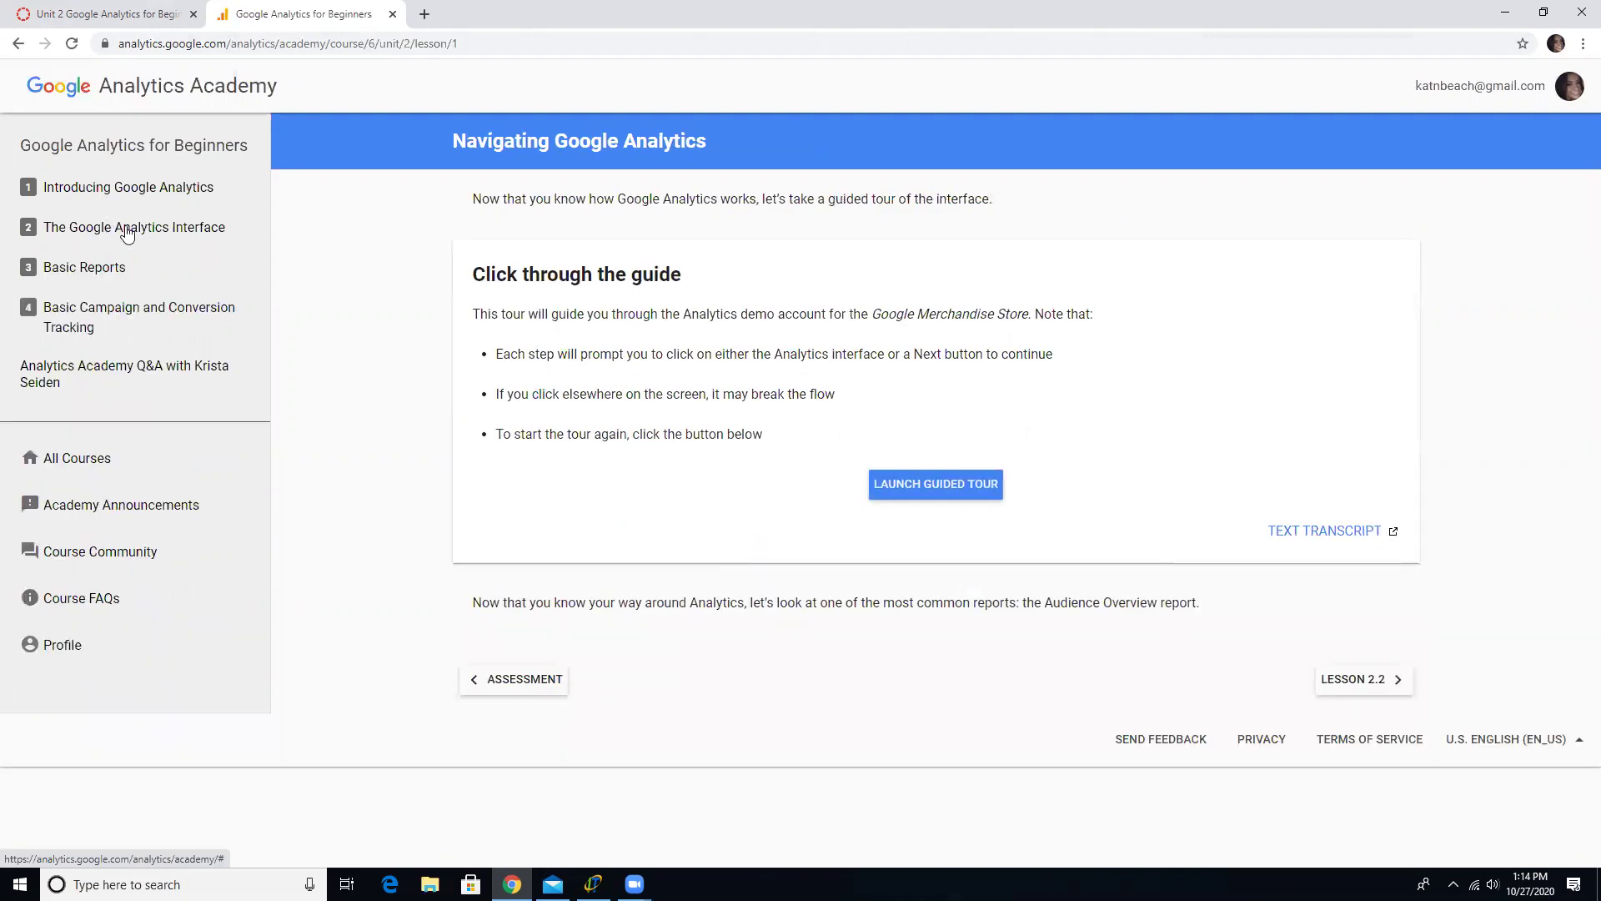
{"action": "left_click", "coordinate": [125, 233]}
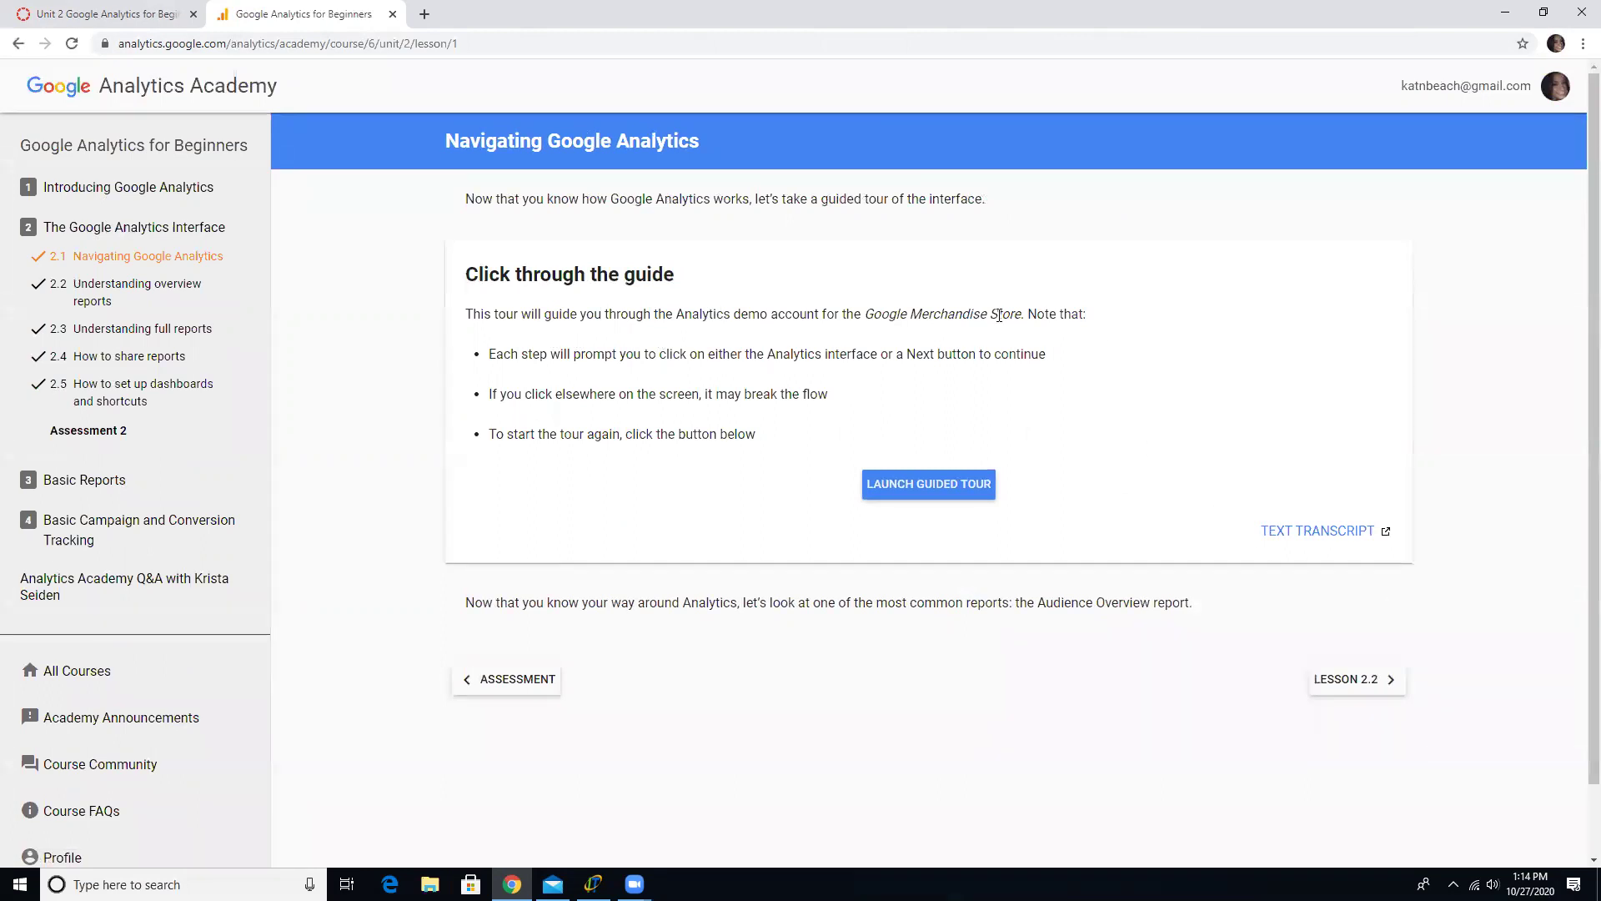
Step: Launch the lesson's guided tour and save the email communication preferences with all options left checked
{"action": "left_click", "coordinate": [924, 487]}
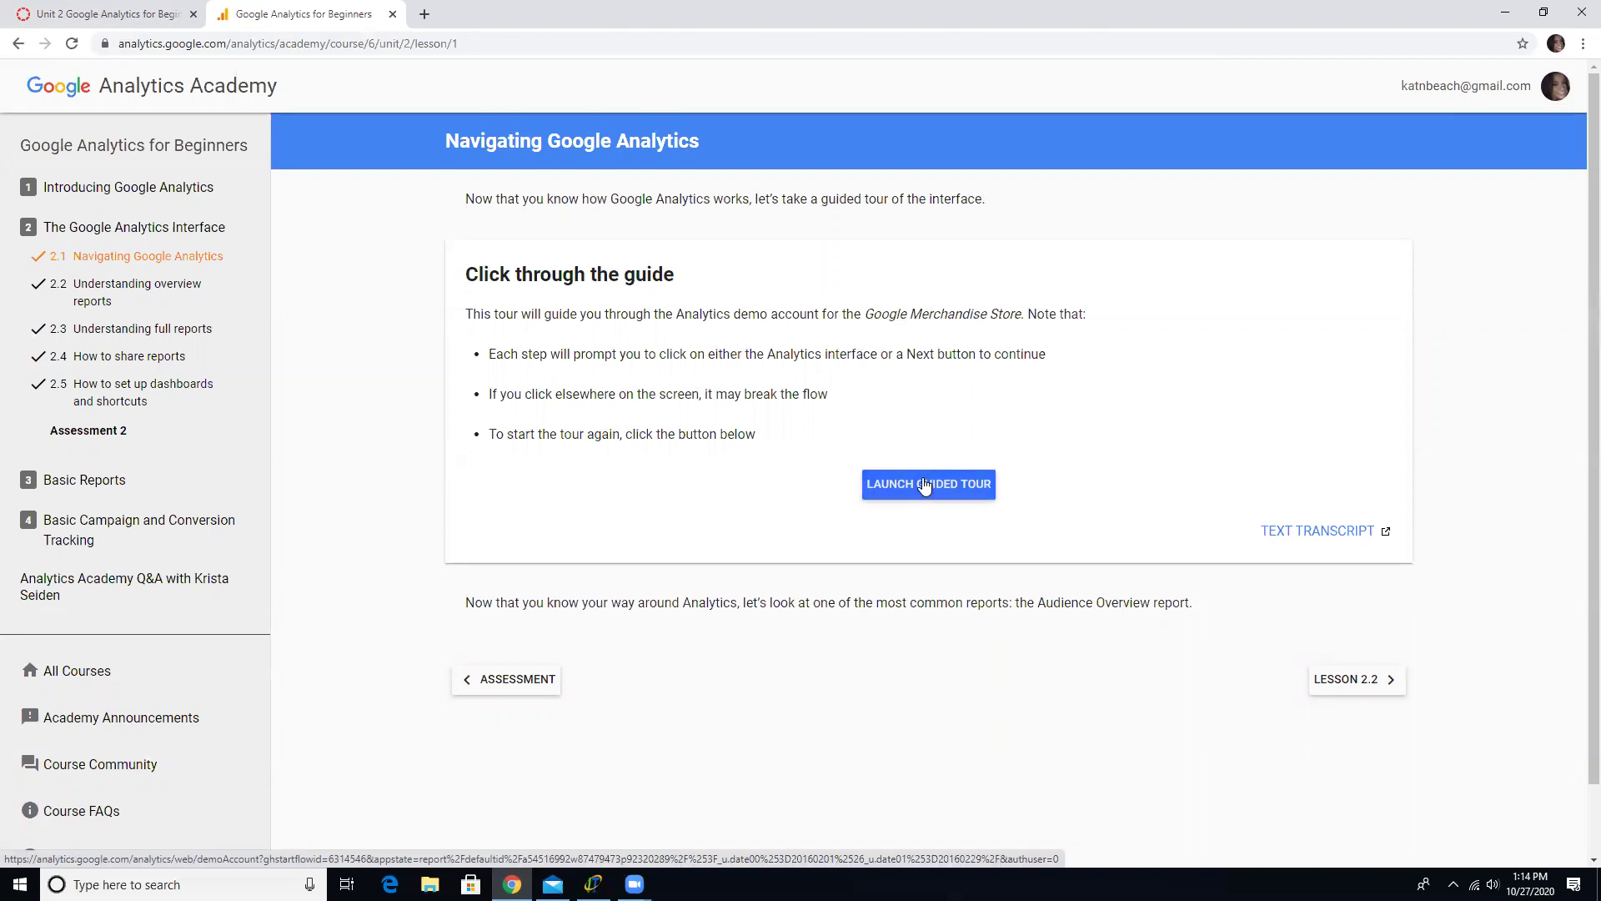
{"action": "left_click", "coordinate": [349, 20]}
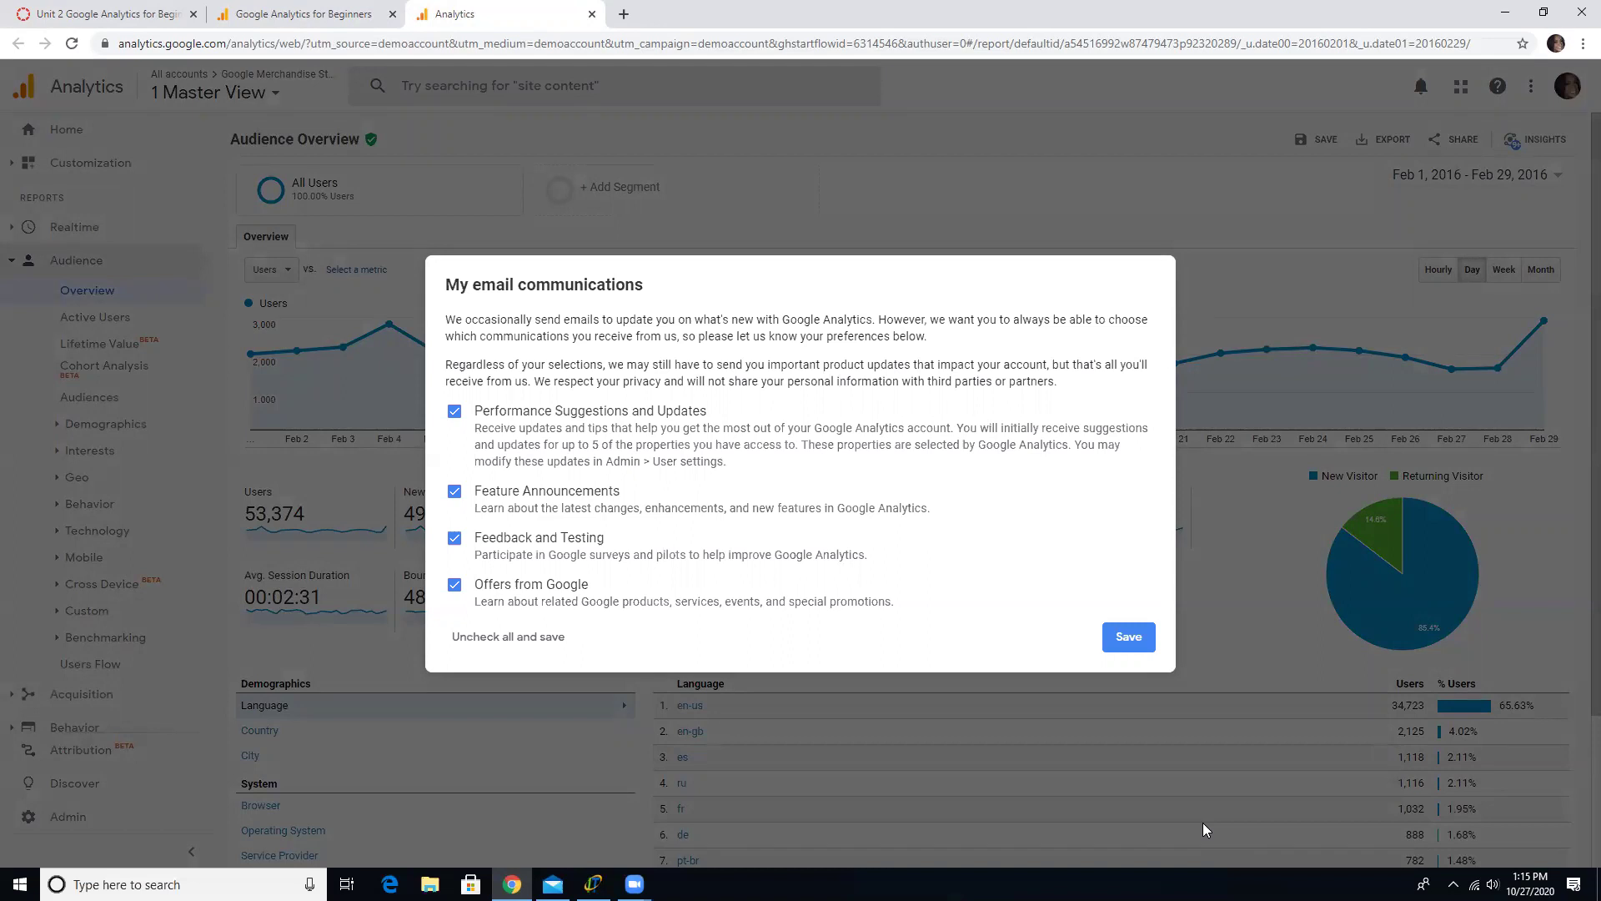
{"action": "left_click", "coordinate": [1135, 642]}
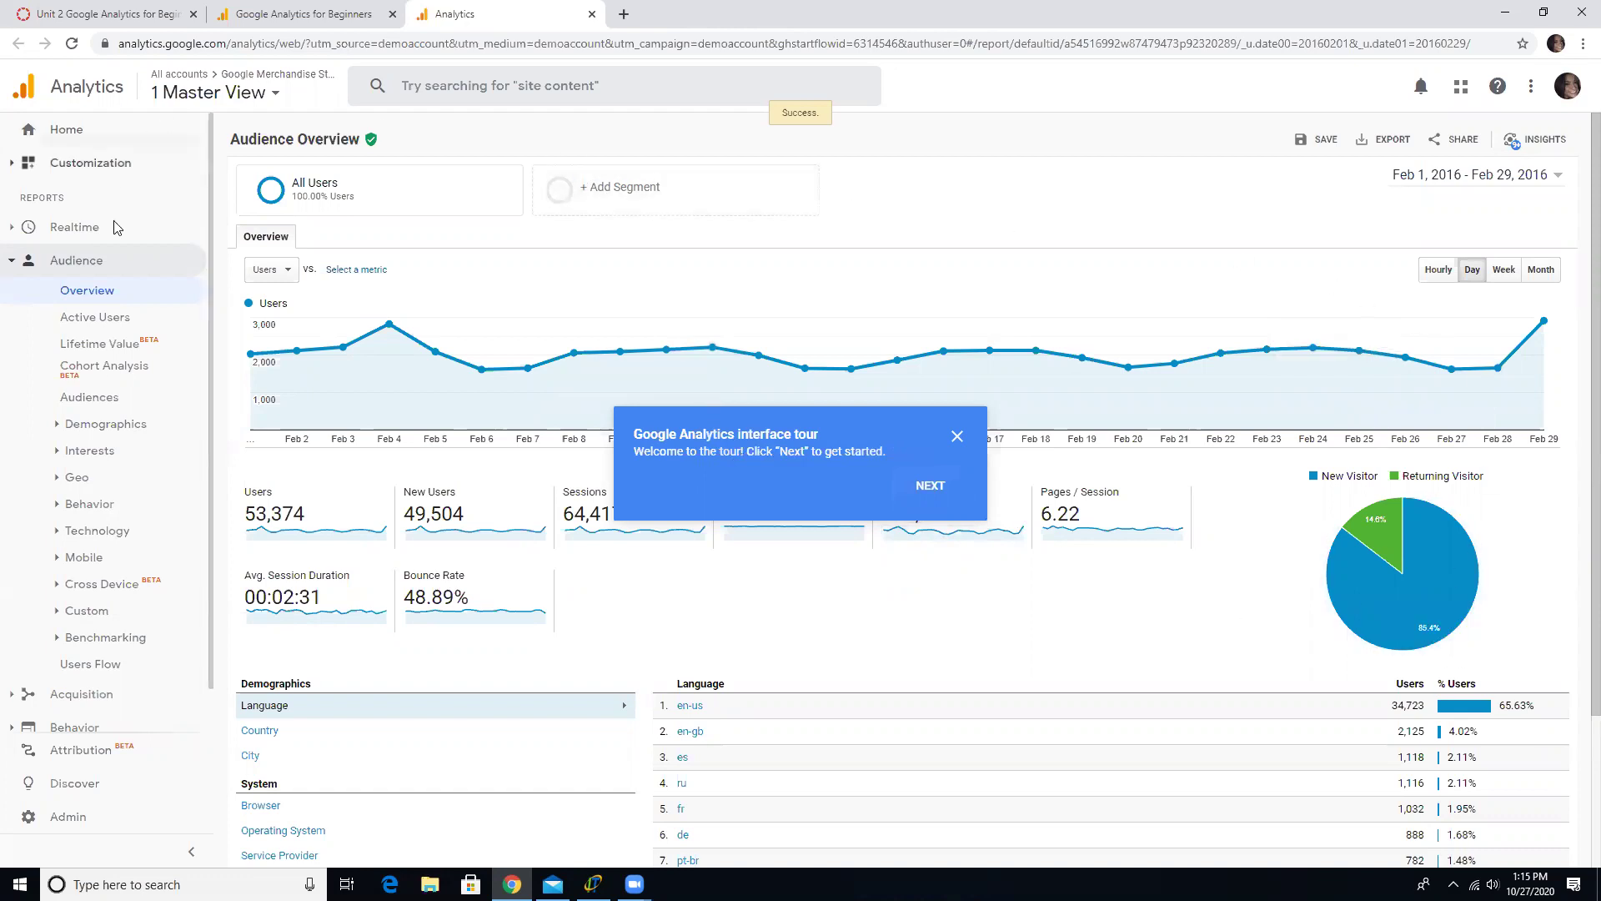
Step: Start the interface tour, view the account selector's accounts and views, and advance to the Alerts stage
{"action": "left_click", "coordinate": [929, 487]}
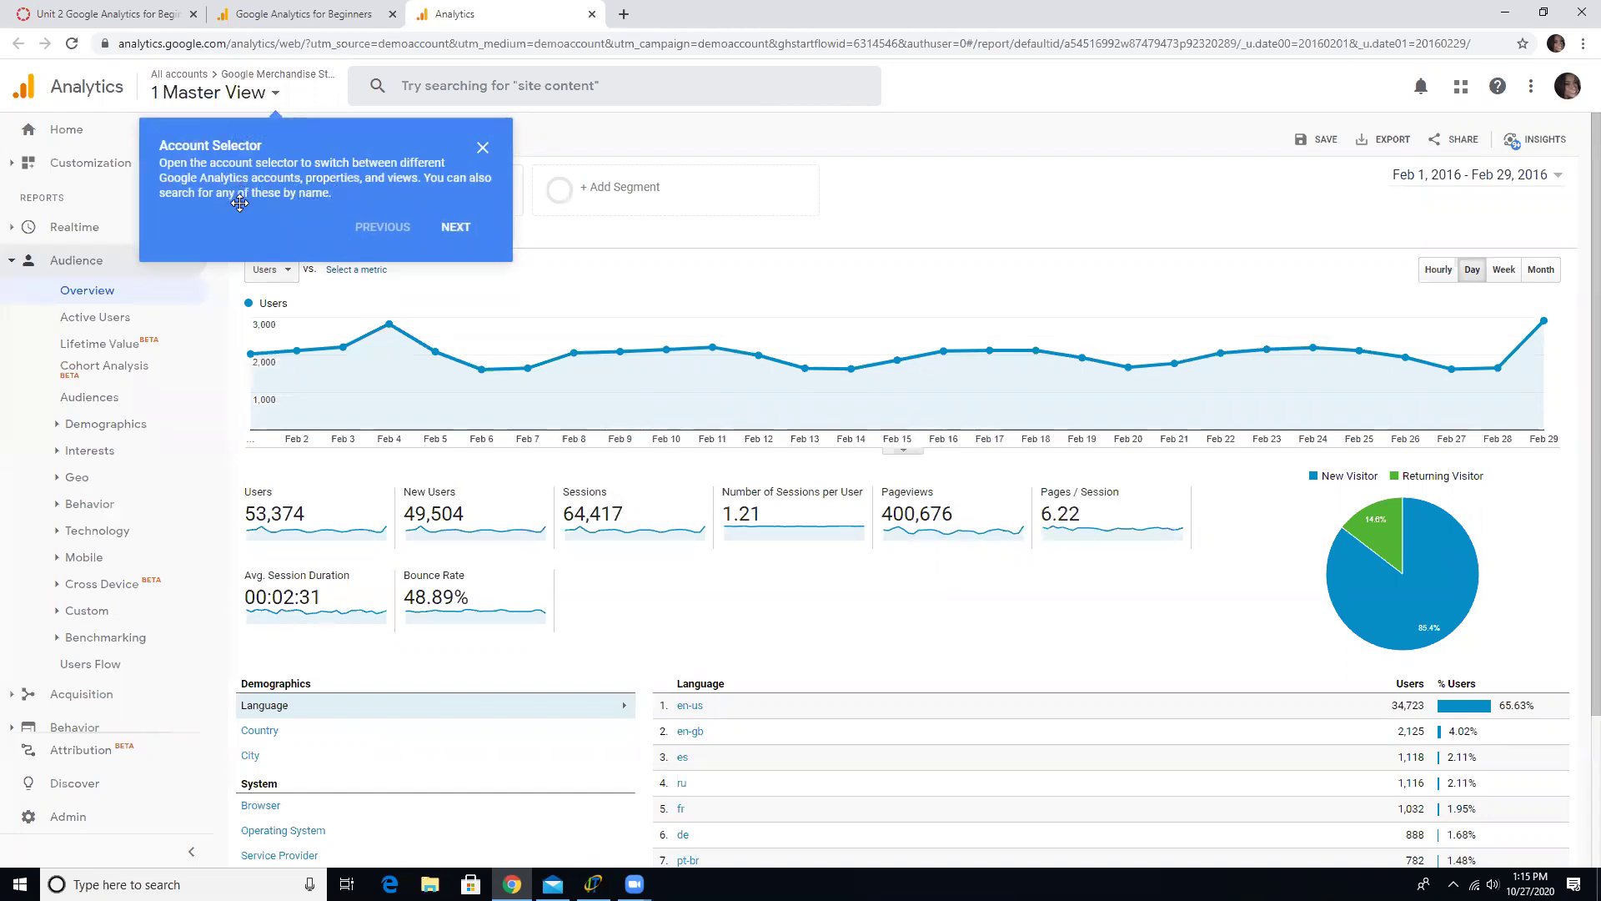
{"action": "left_click", "coordinate": [275, 98]}
{"action": "left_click", "coordinate": [457, 228]}
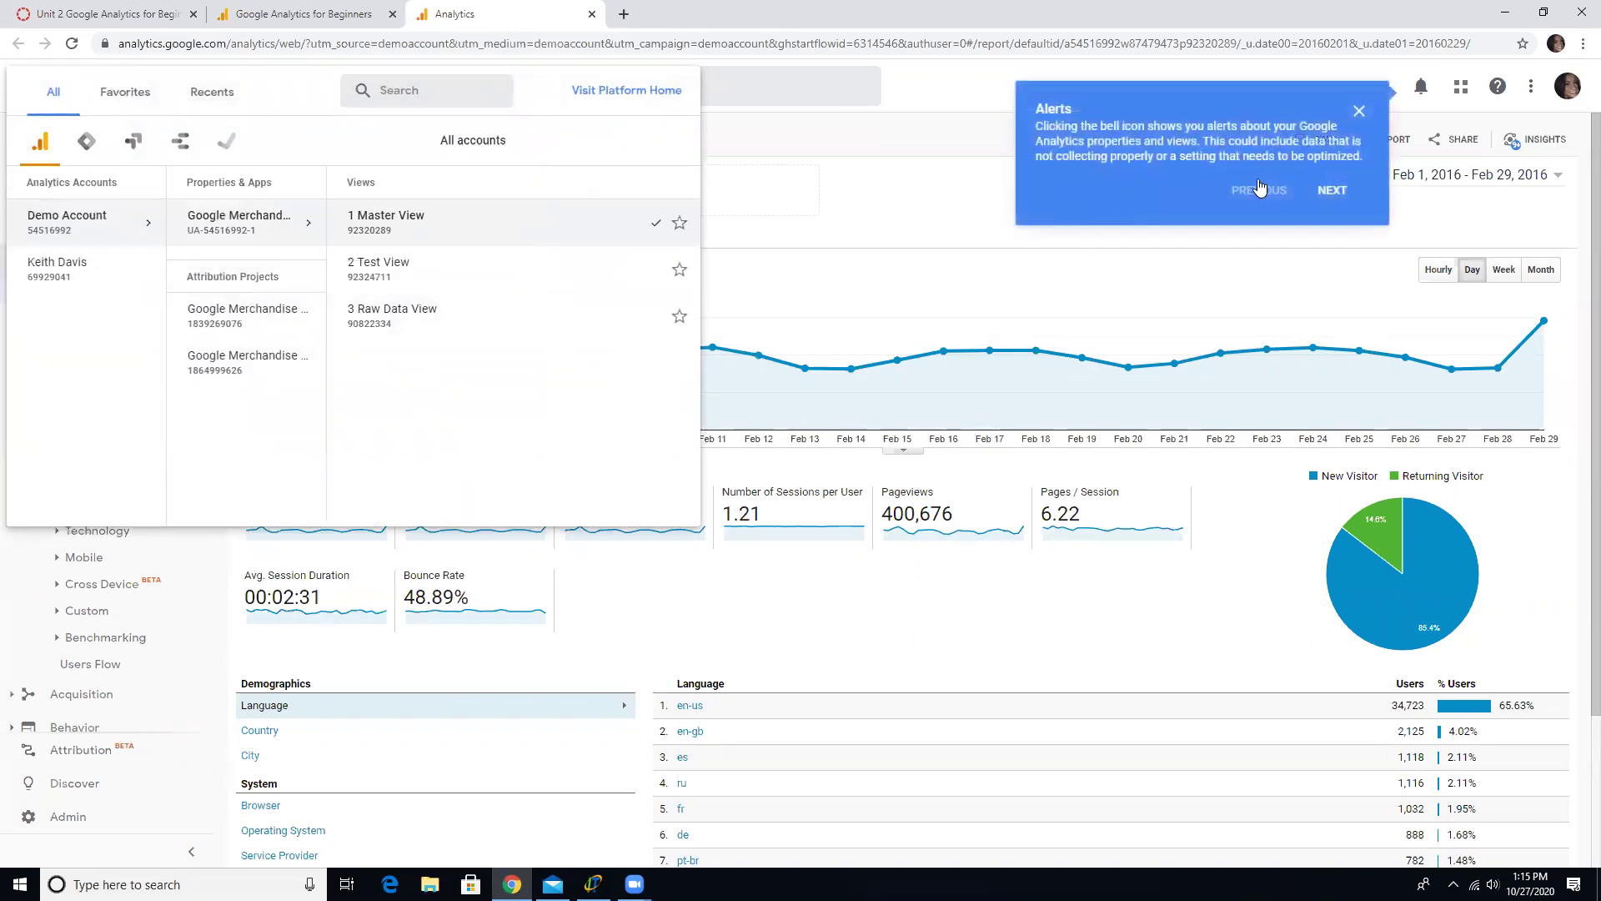
{"action": "left_click", "coordinate": [840, 142]}
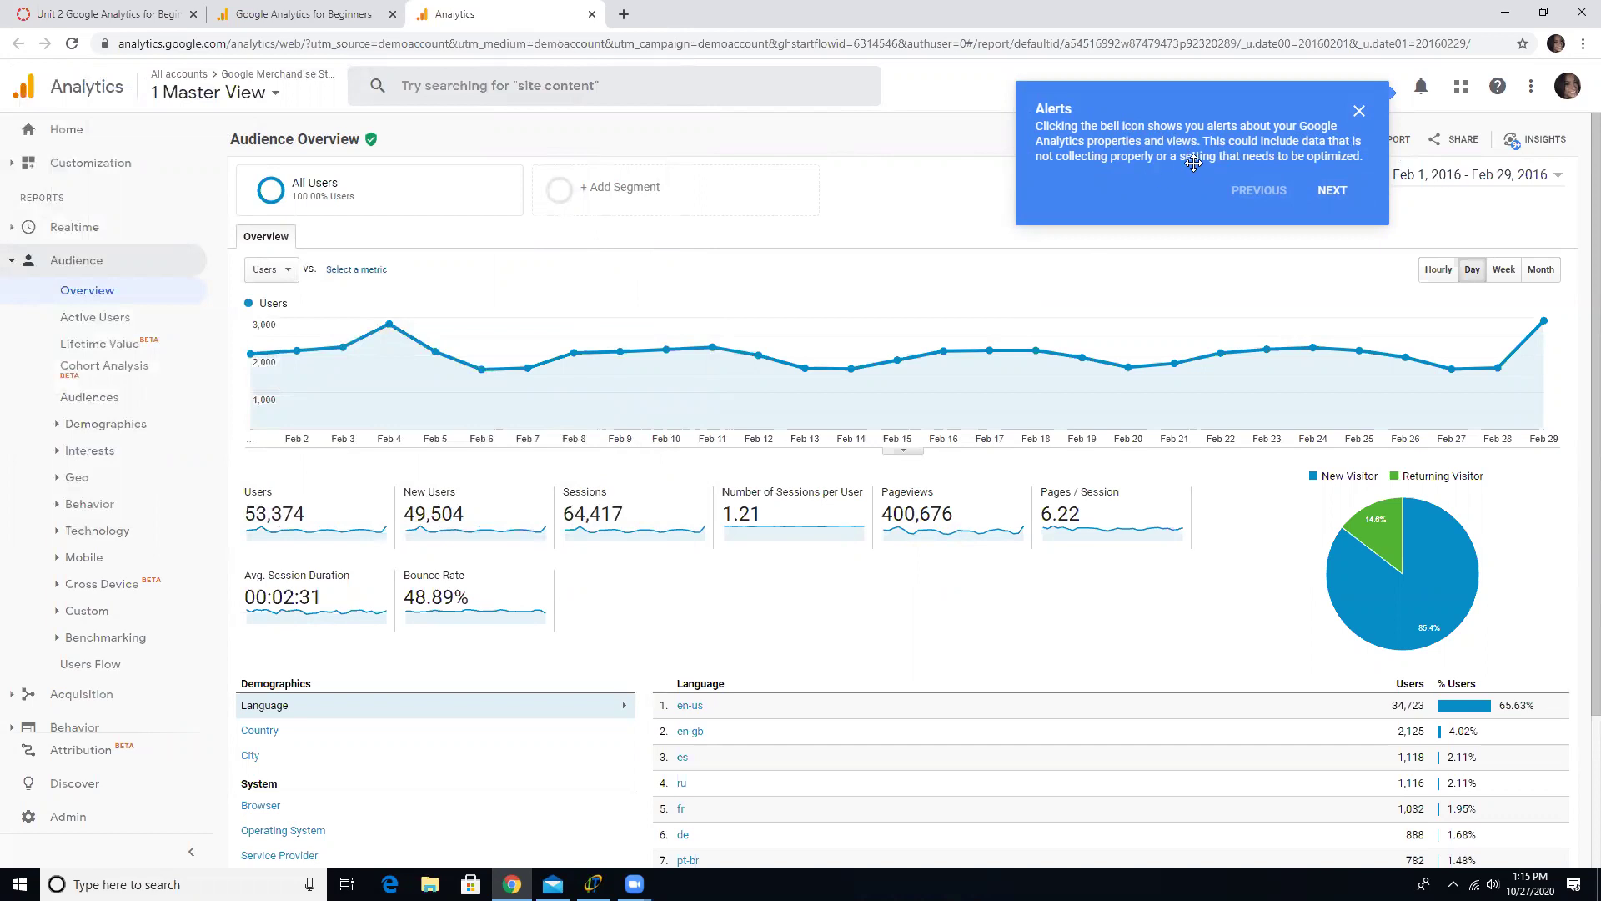
Step: Open the Analytics notifications and advance the tour through Feedback, Help, and Settings and Customization to Left-hand navigation
{"action": "left_click", "coordinate": [1413, 96]}
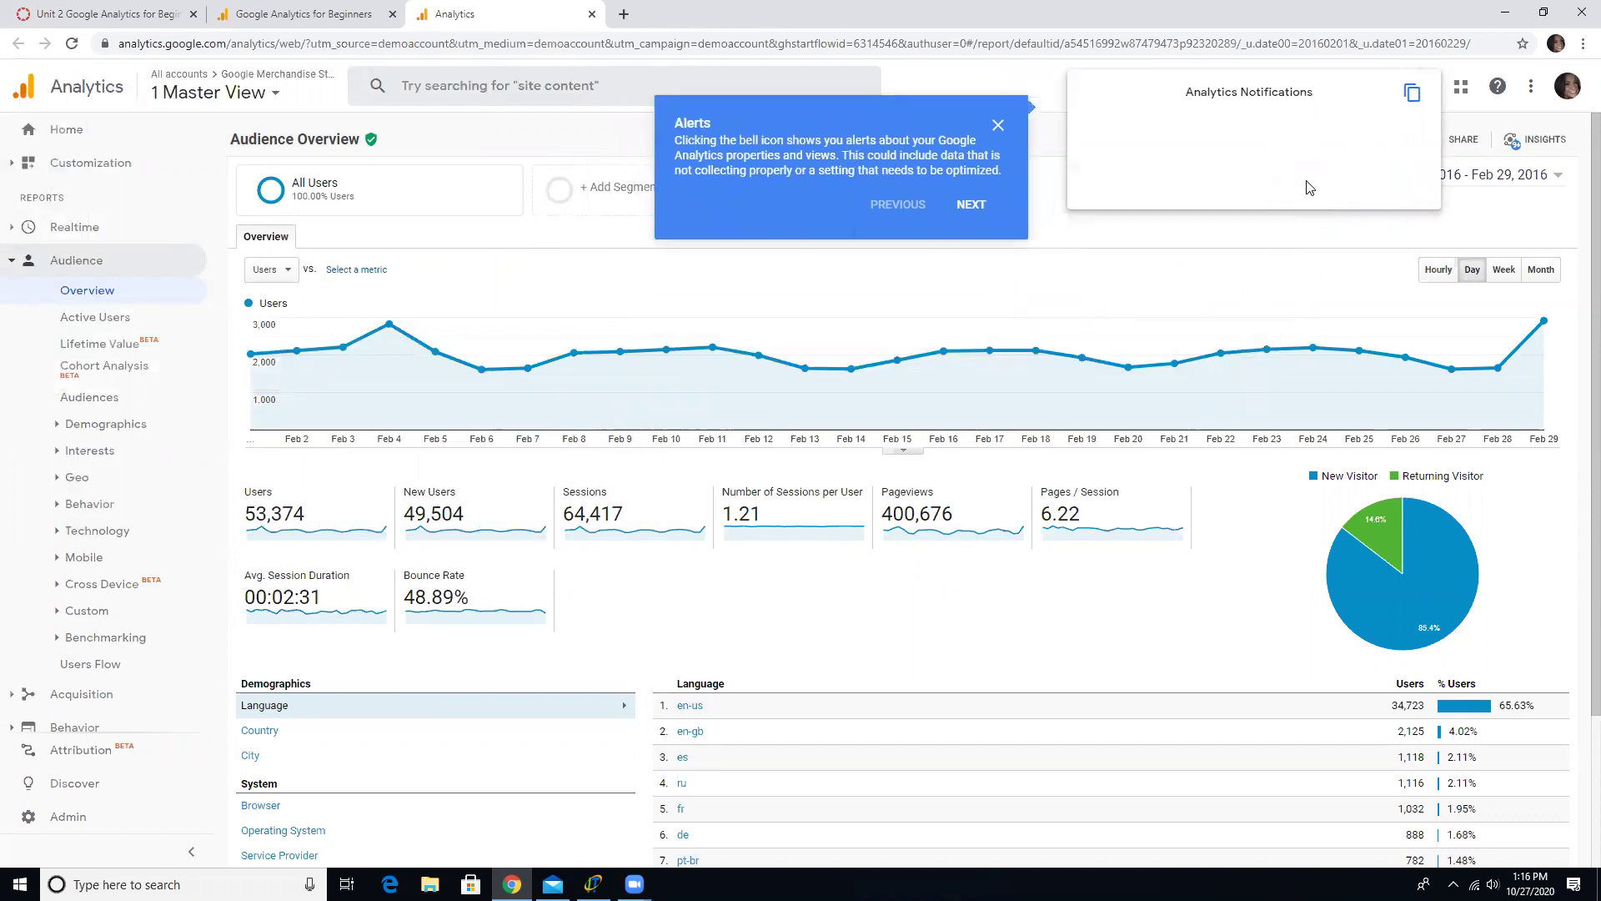
{"action": "left_click", "coordinate": [972, 206]}
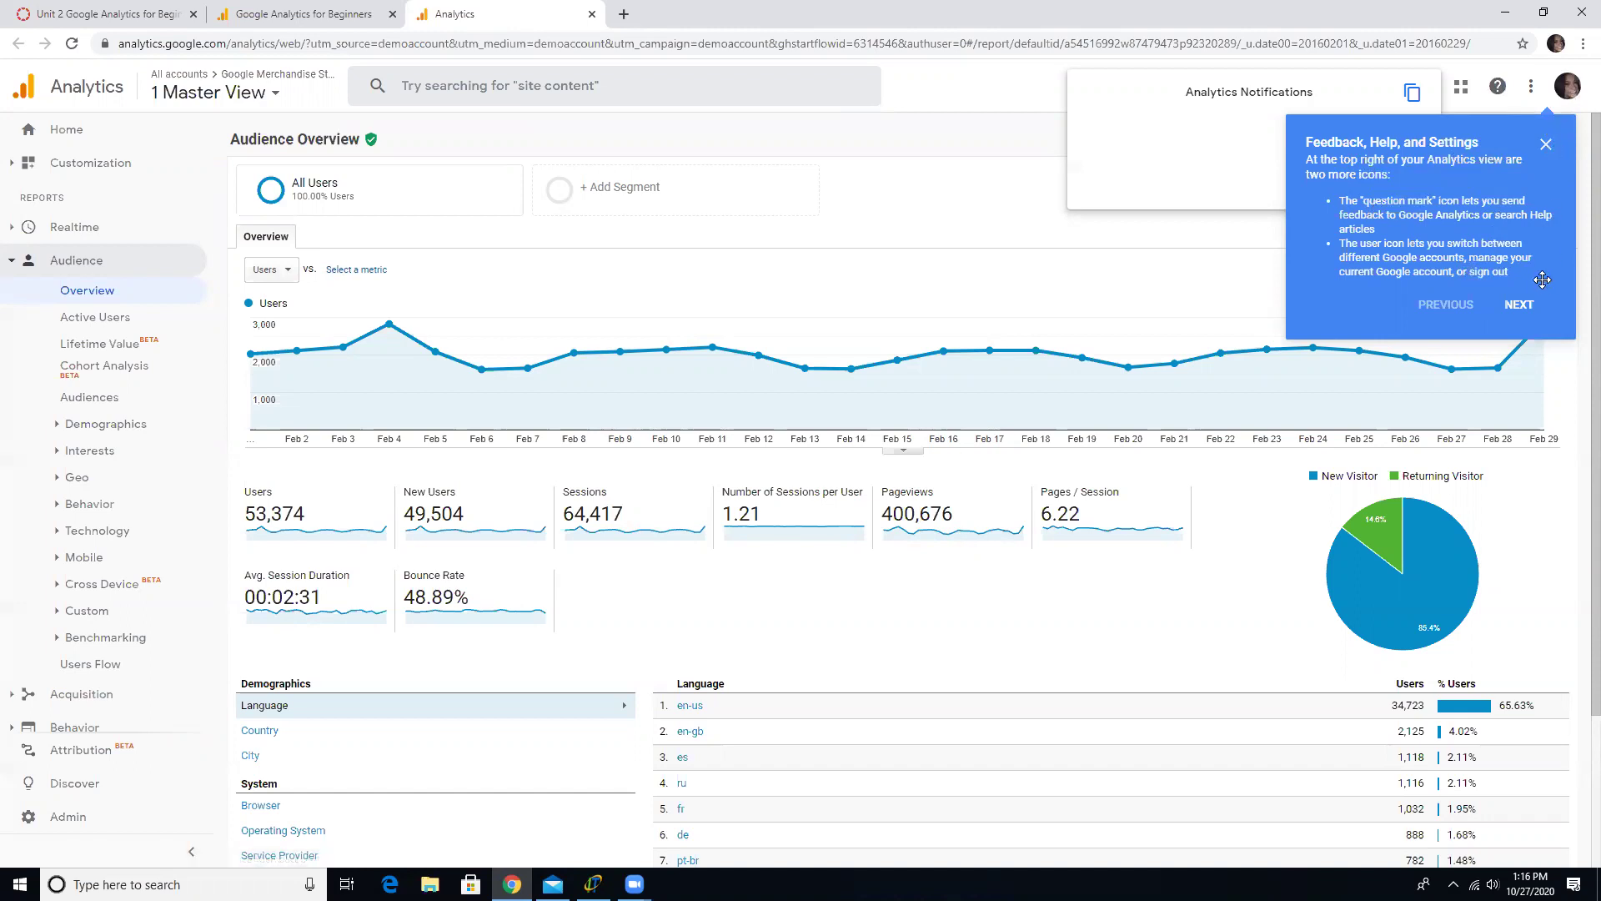
{"action": "left_click", "coordinate": [1520, 305]}
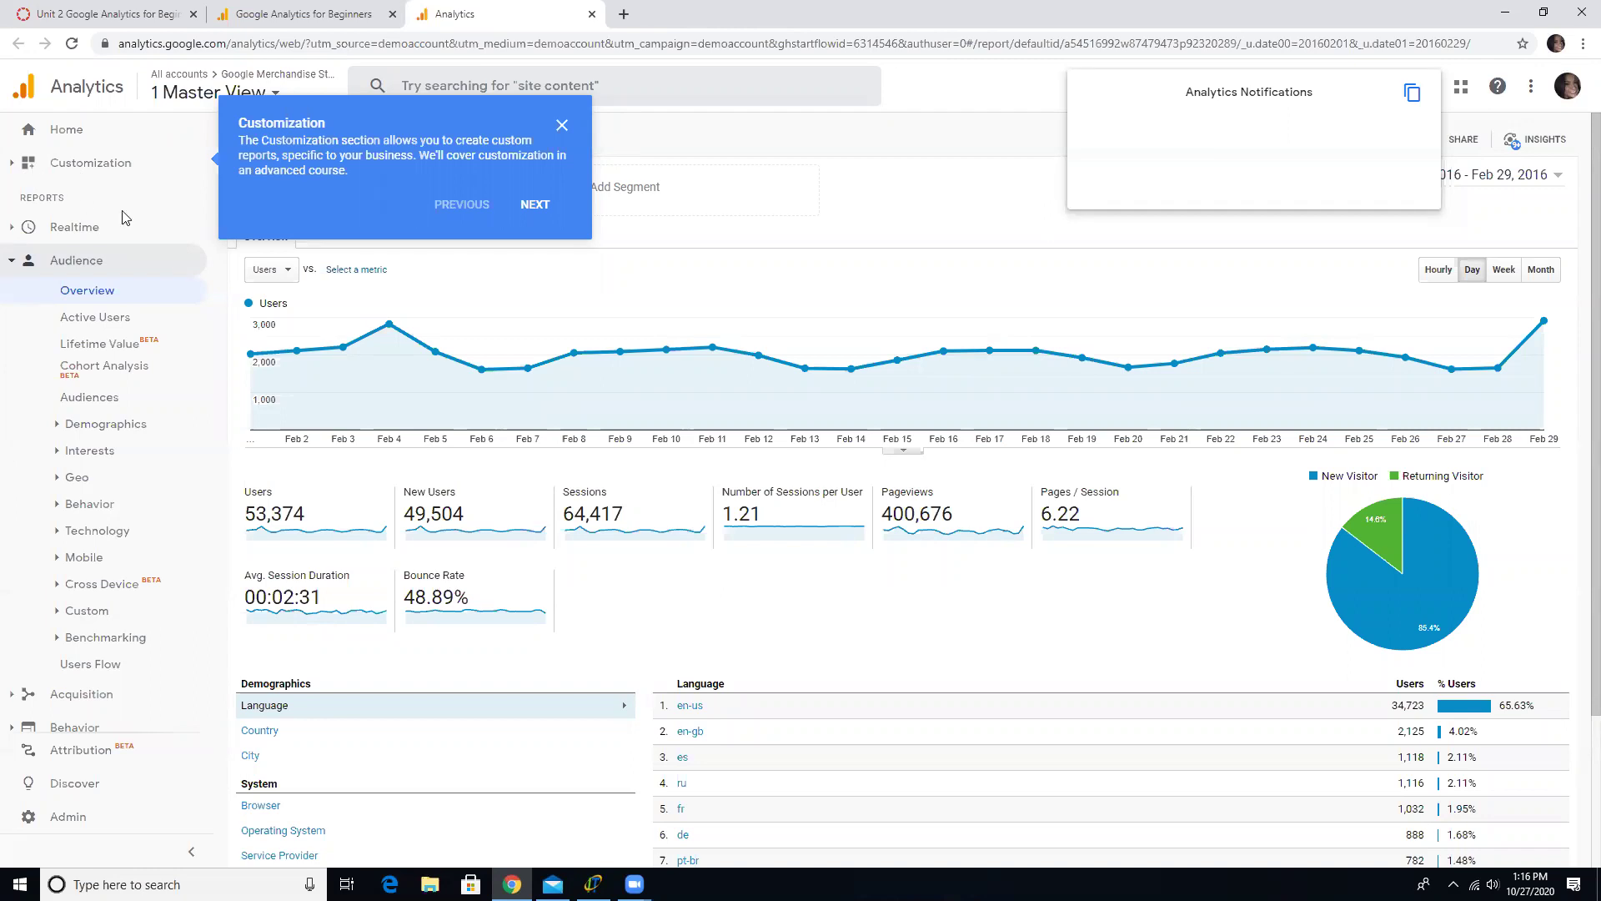
{"action": "left_click", "coordinate": [533, 205]}
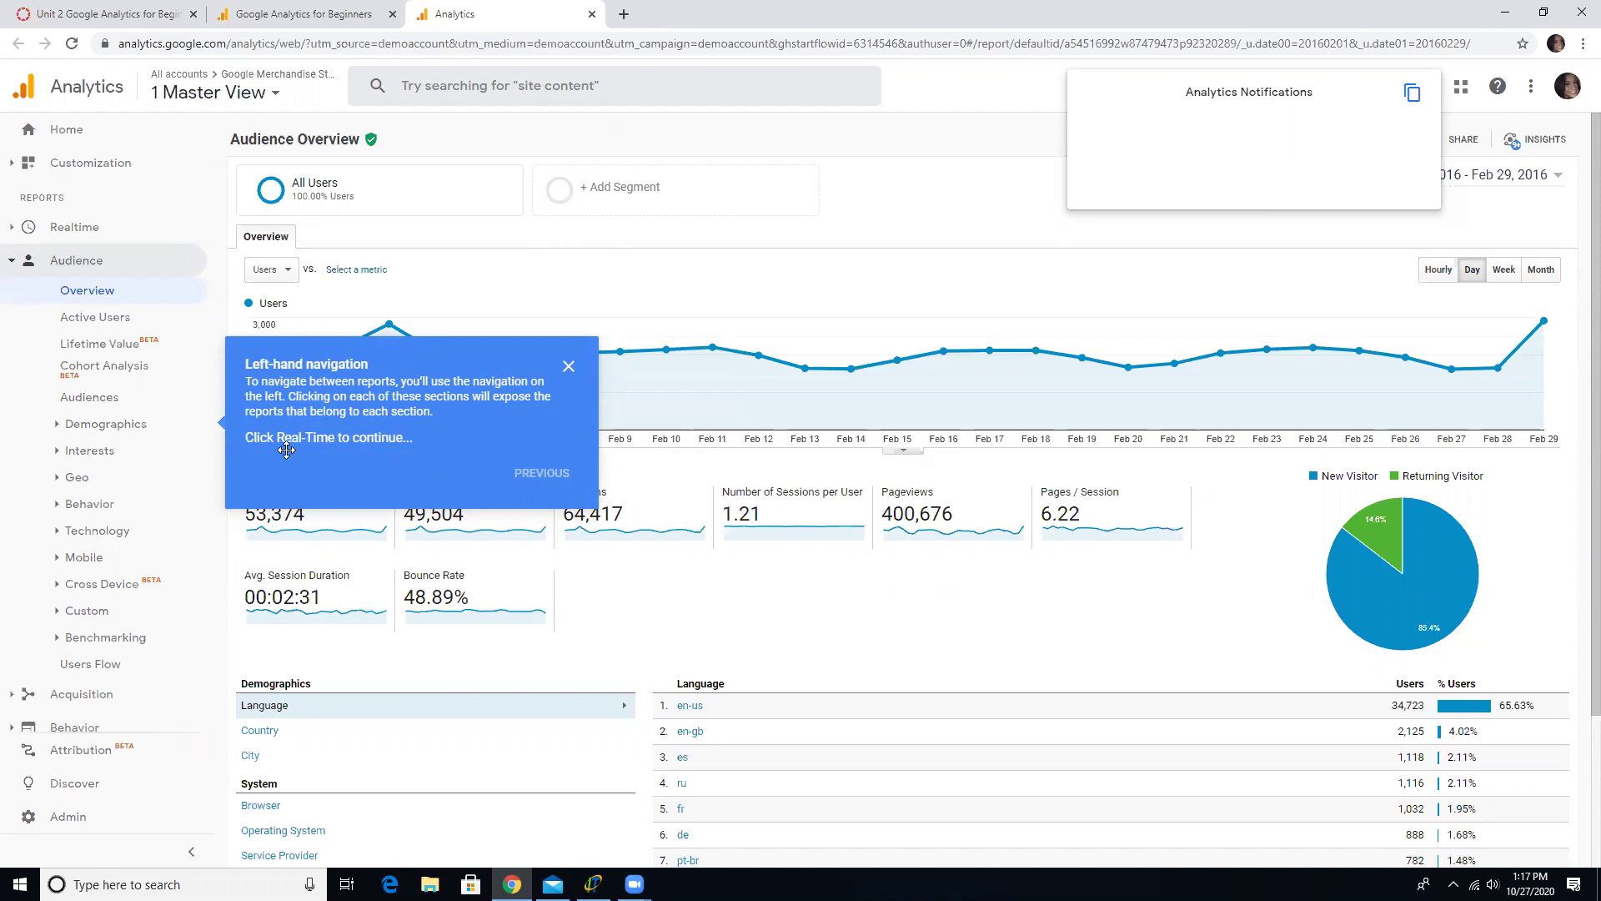
Step: Dismiss the notifications panel and expand the Realtime reports section to continue the tour
{"action": "left_click_drag", "start_coordinate": [276, 415], "coordinate": [311, 337]}
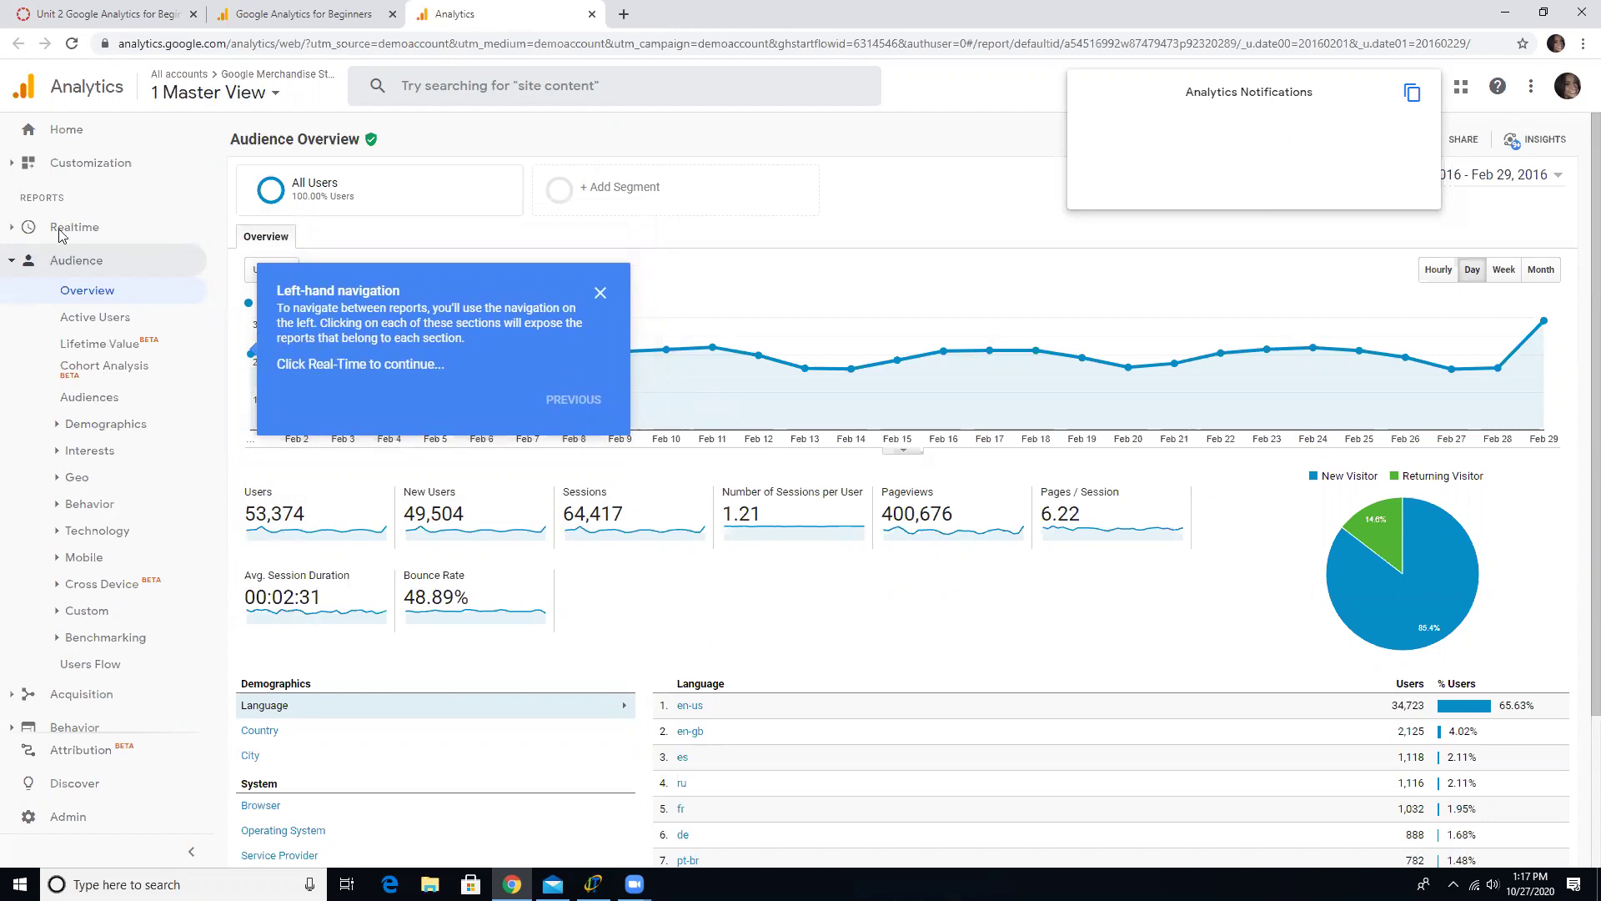
{"action": "left_click_drag", "start_coordinate": [348, 305], "coordinate": [202, 186]}
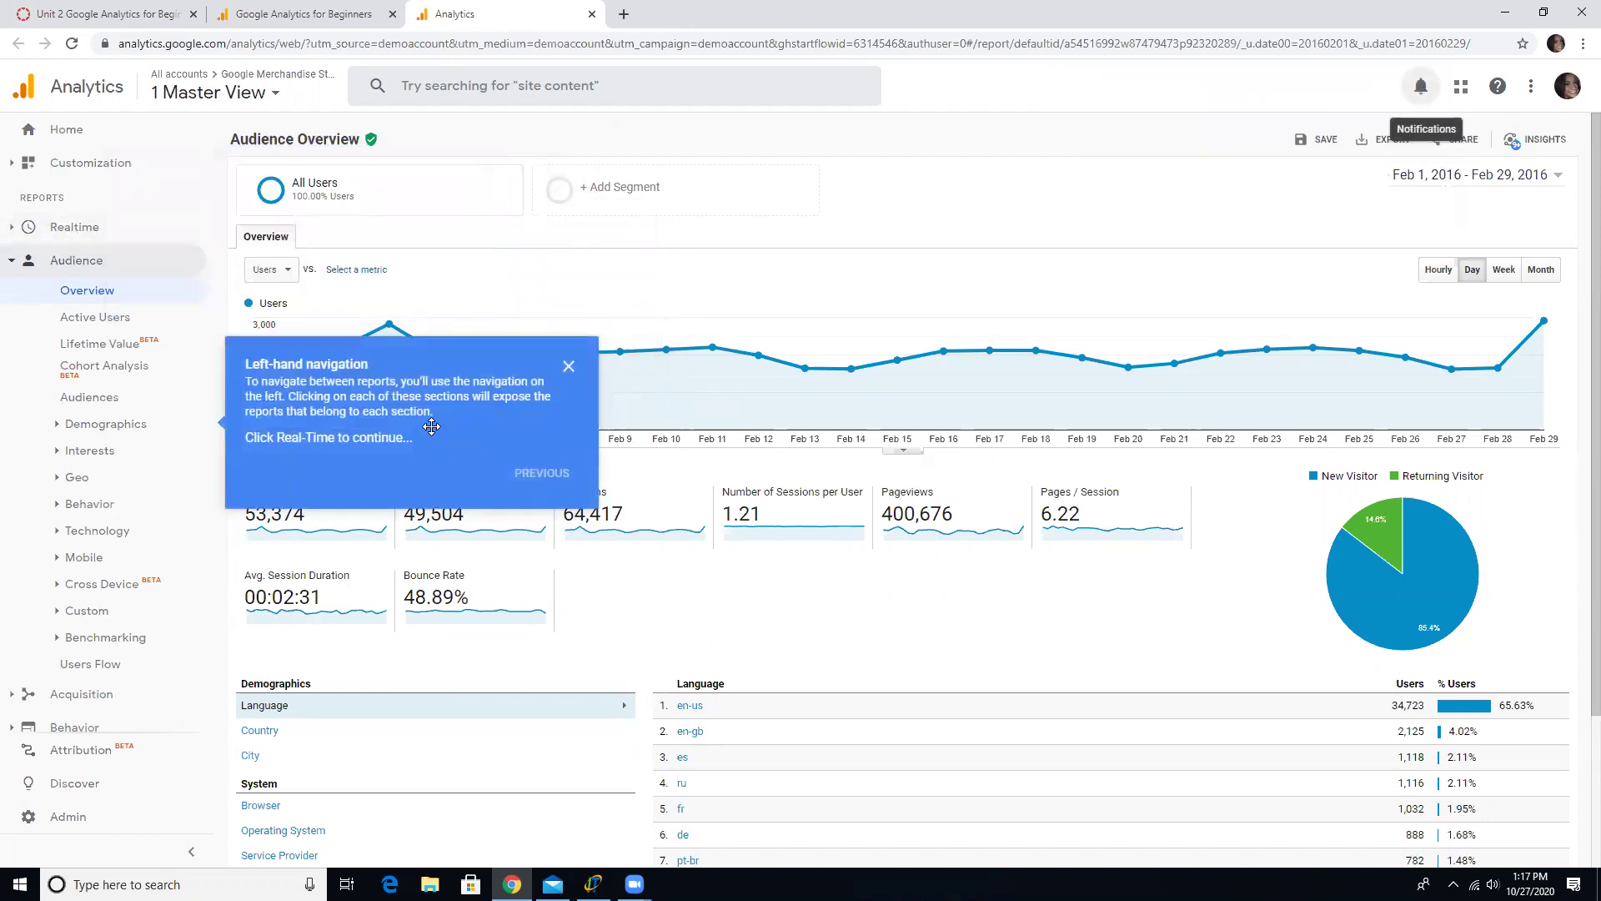
{"action": "left_click", "coordinate": [75, 230]}
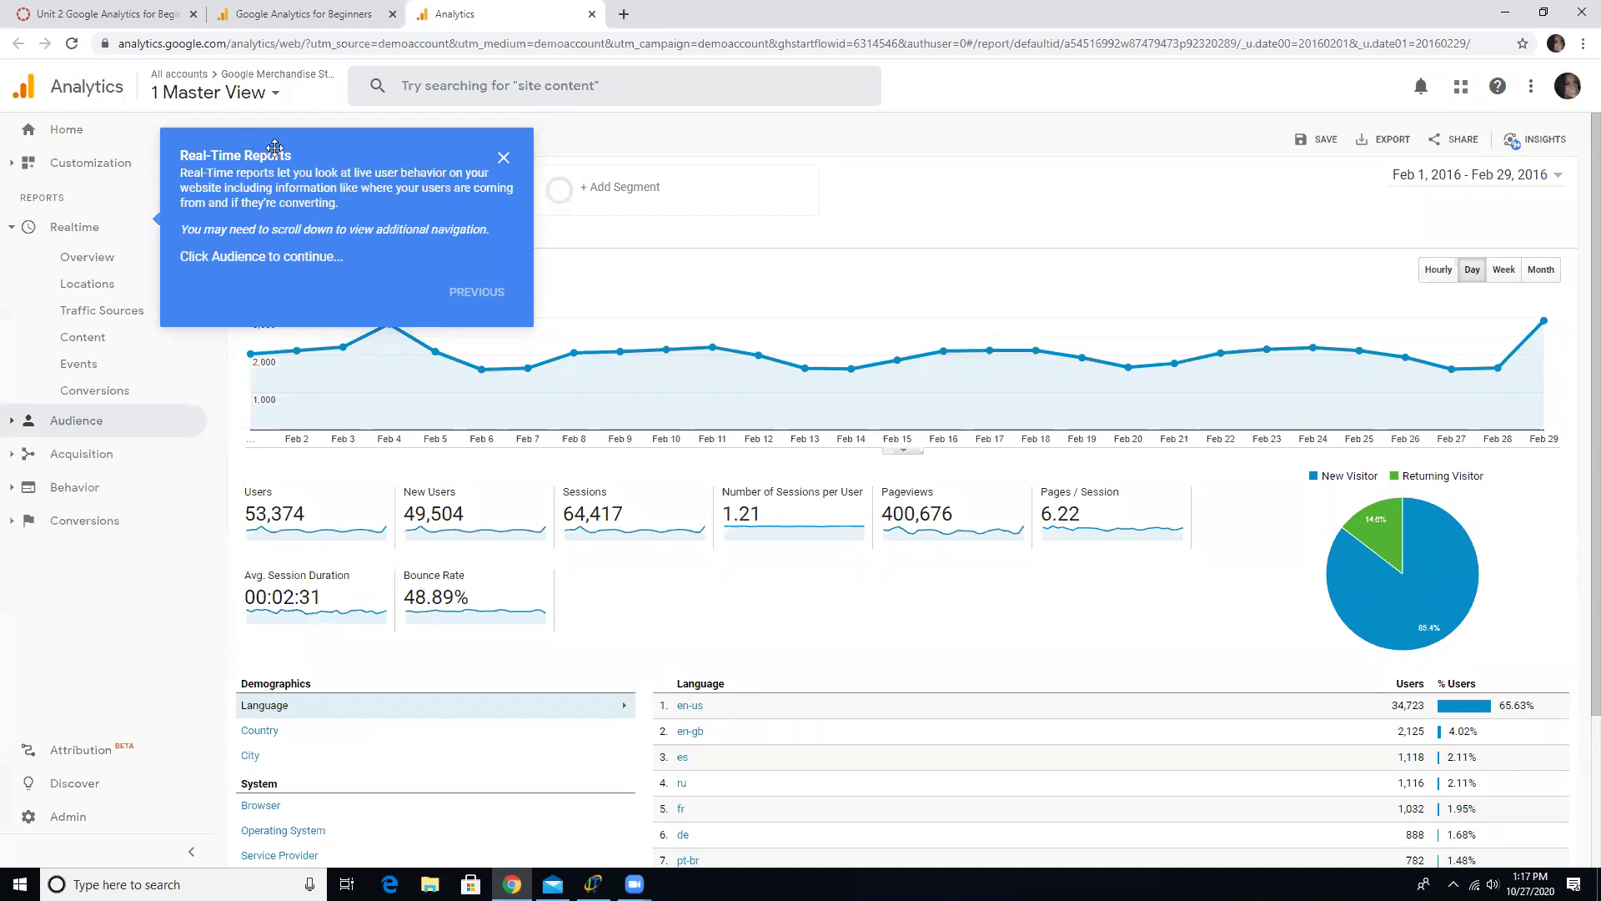
Step: Move the Real-Time Reports note aside and continue the tour through the Audience, Acquisition, Behavior and Conversions sections
{"action": "left_click_drag", "start_coordinate": [325, 156], "coordinate": [859, 145]}
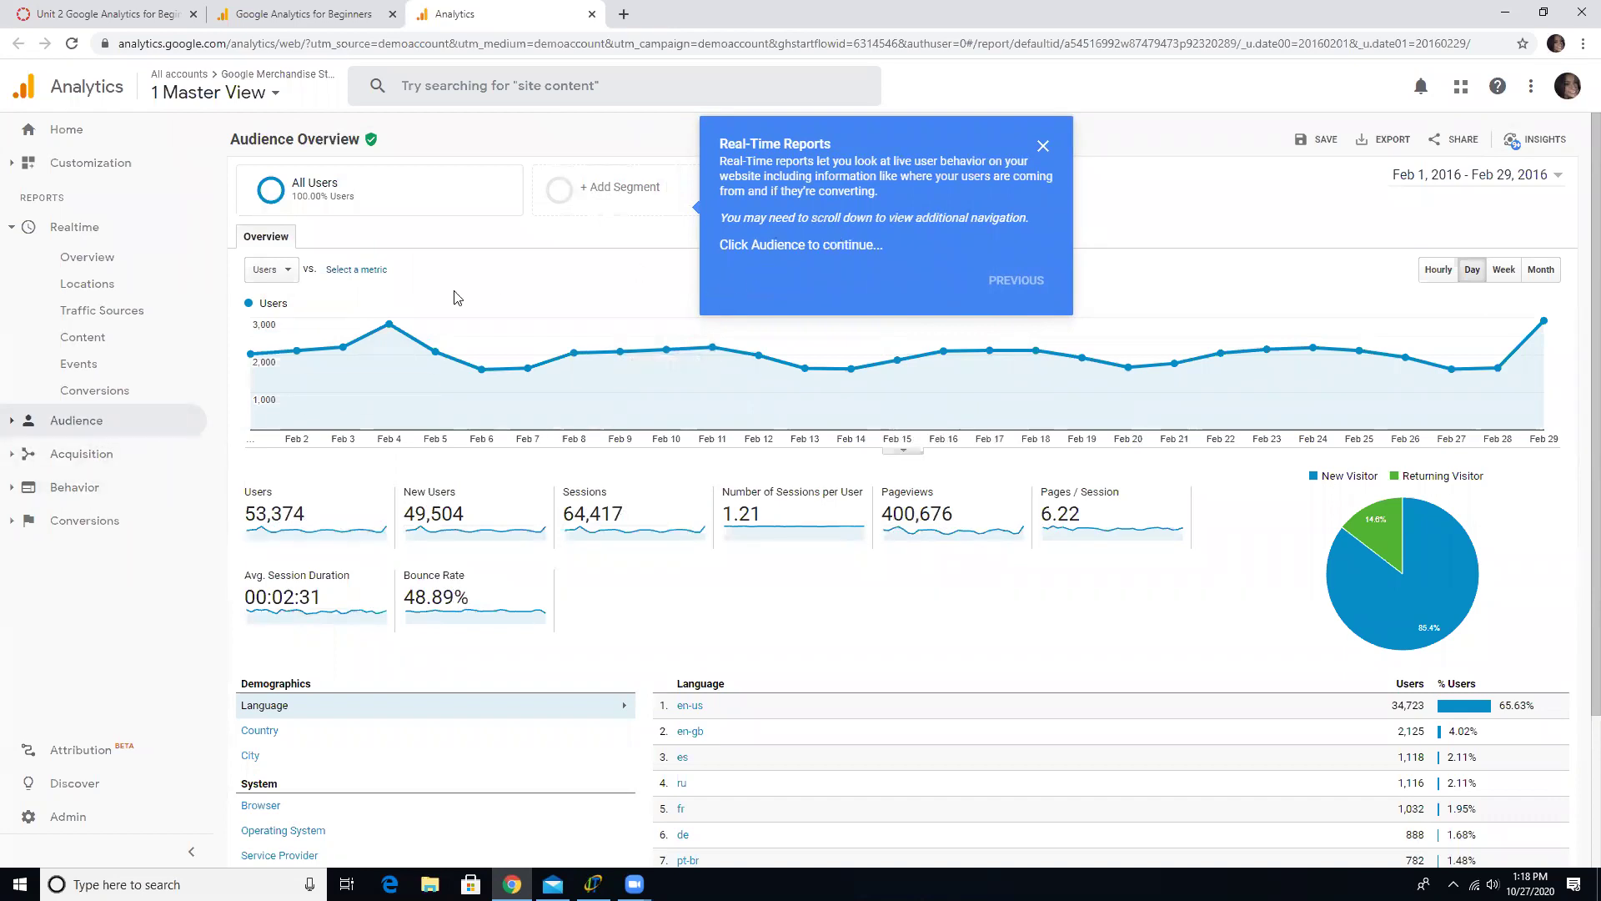
{"action": "left_click", "coordinate": [96, 423]}
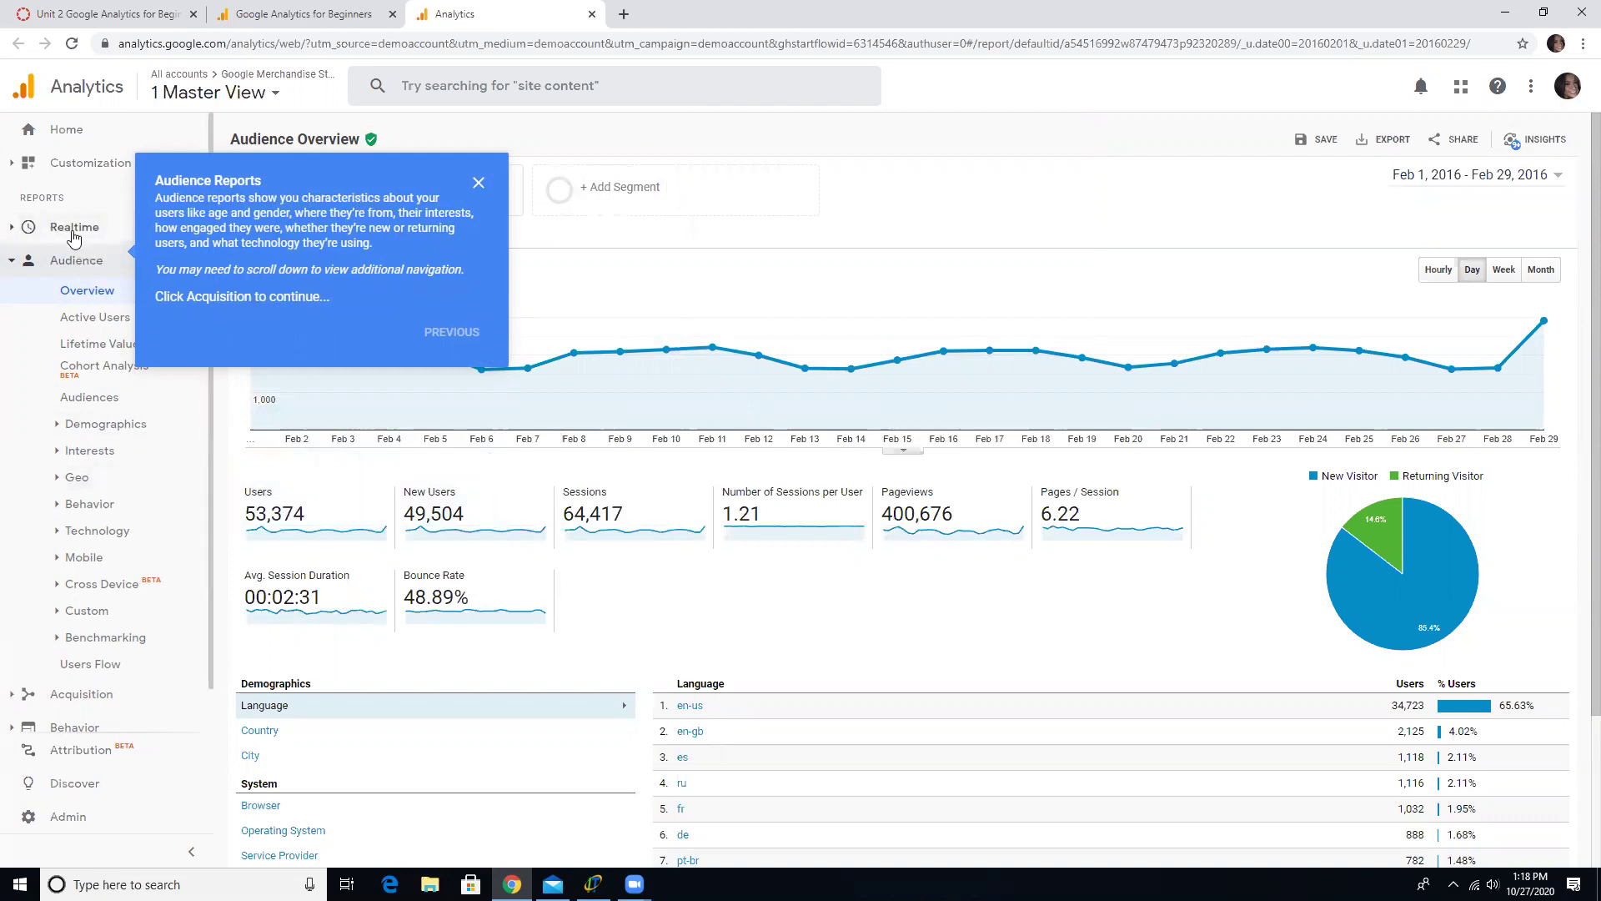
{"action": "left_click", "coordinate": [60, 705]}
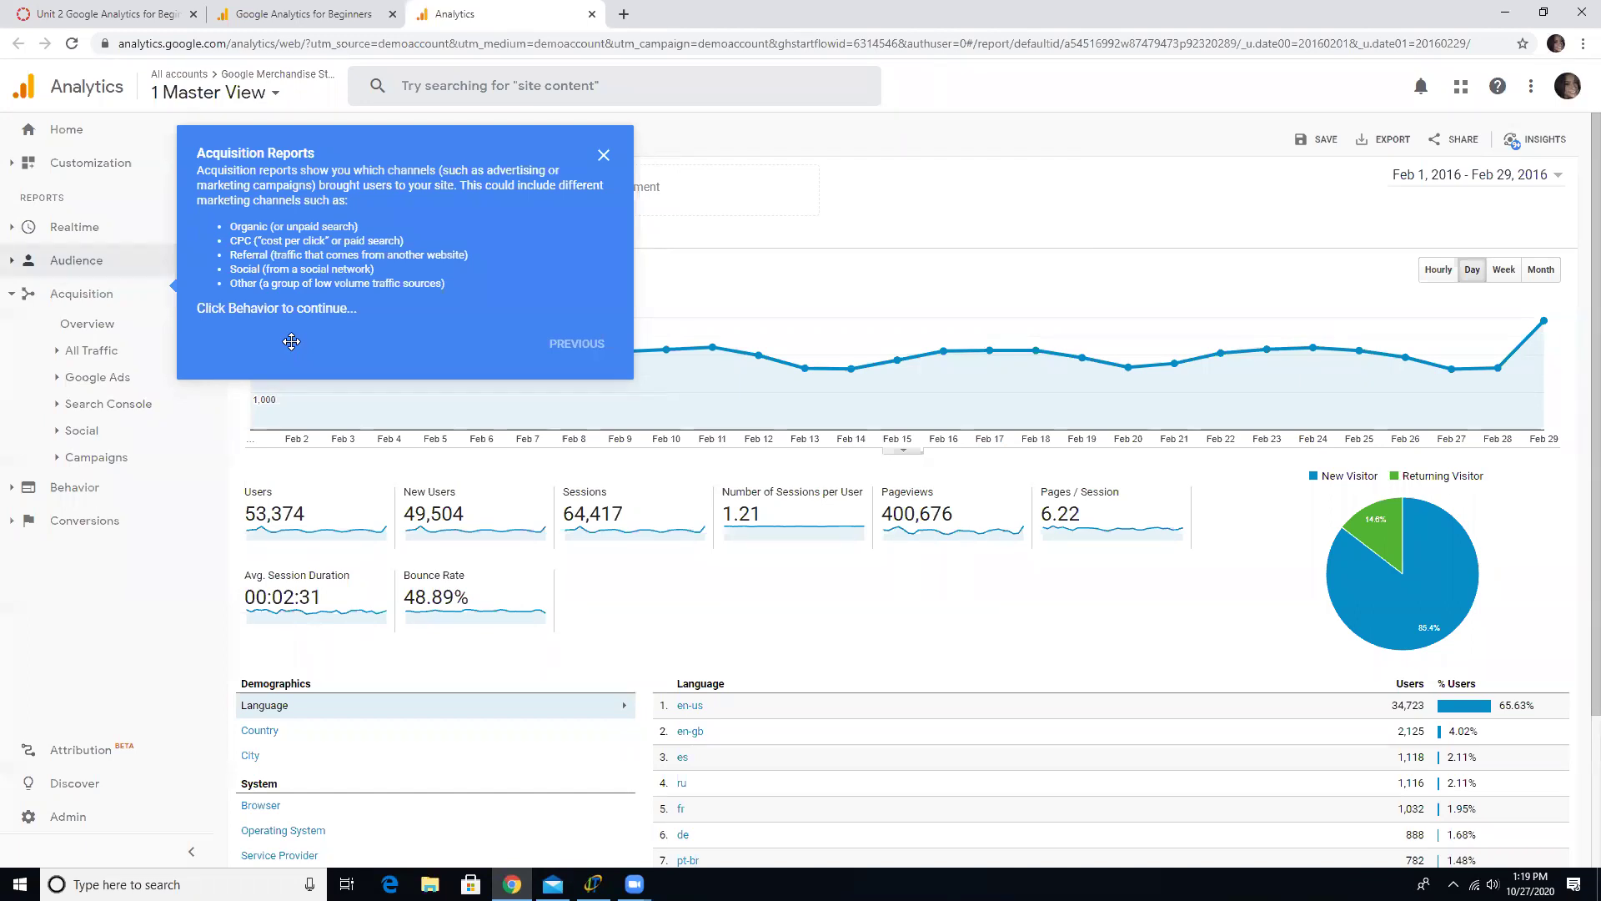
{"action": "left_click", "coordinate": [55, 484]}
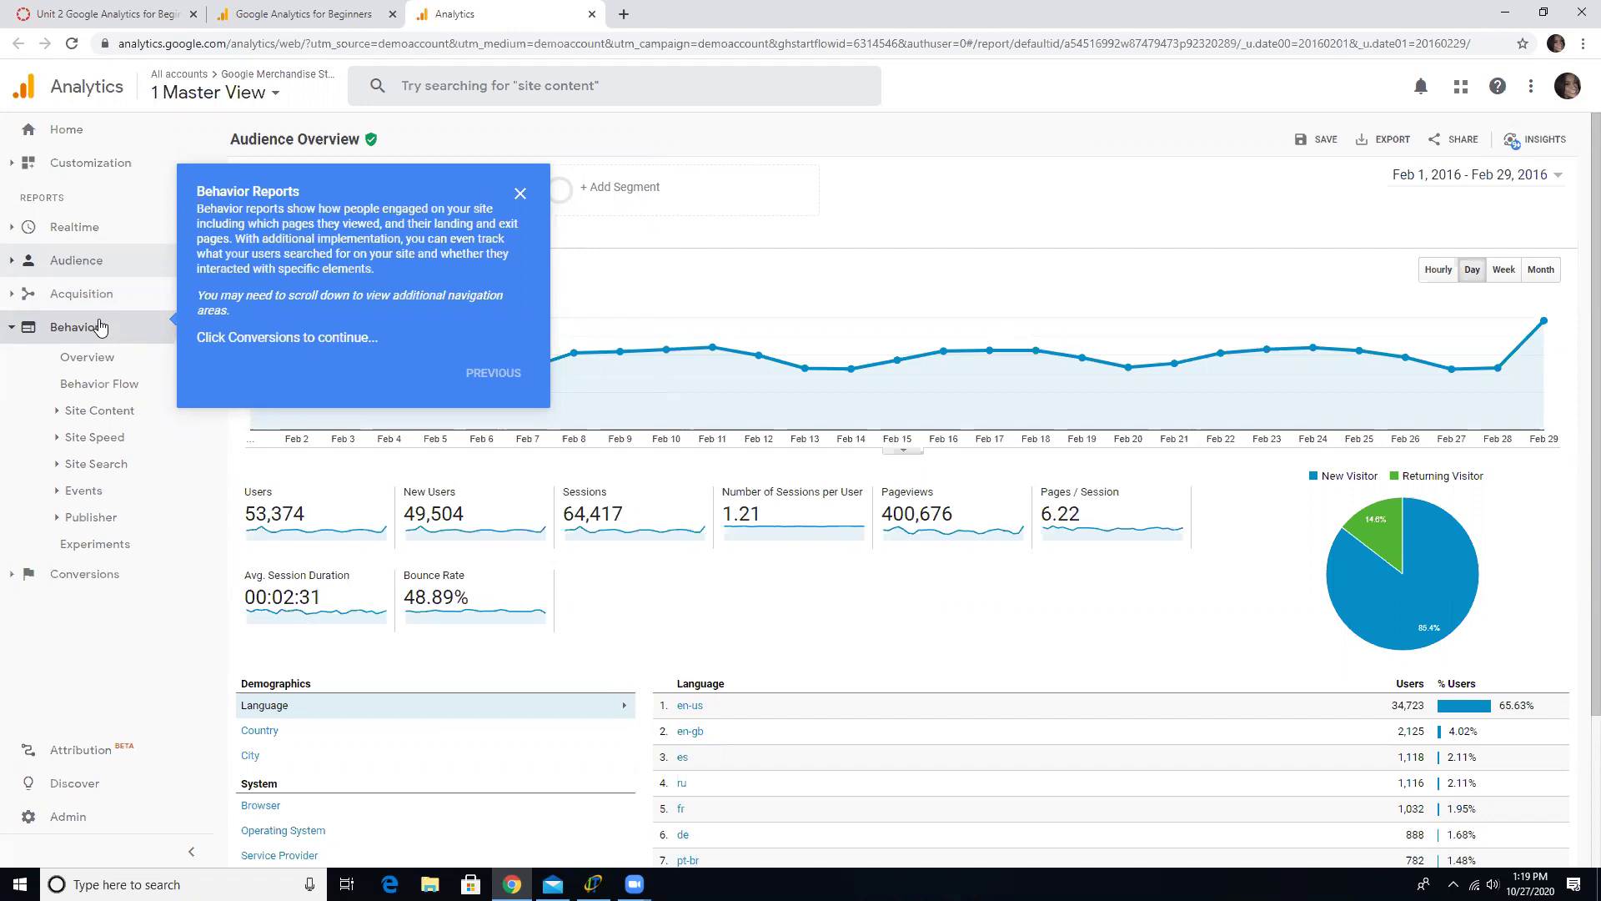
{"action": "left_click", "coordinate": [84, 575]}
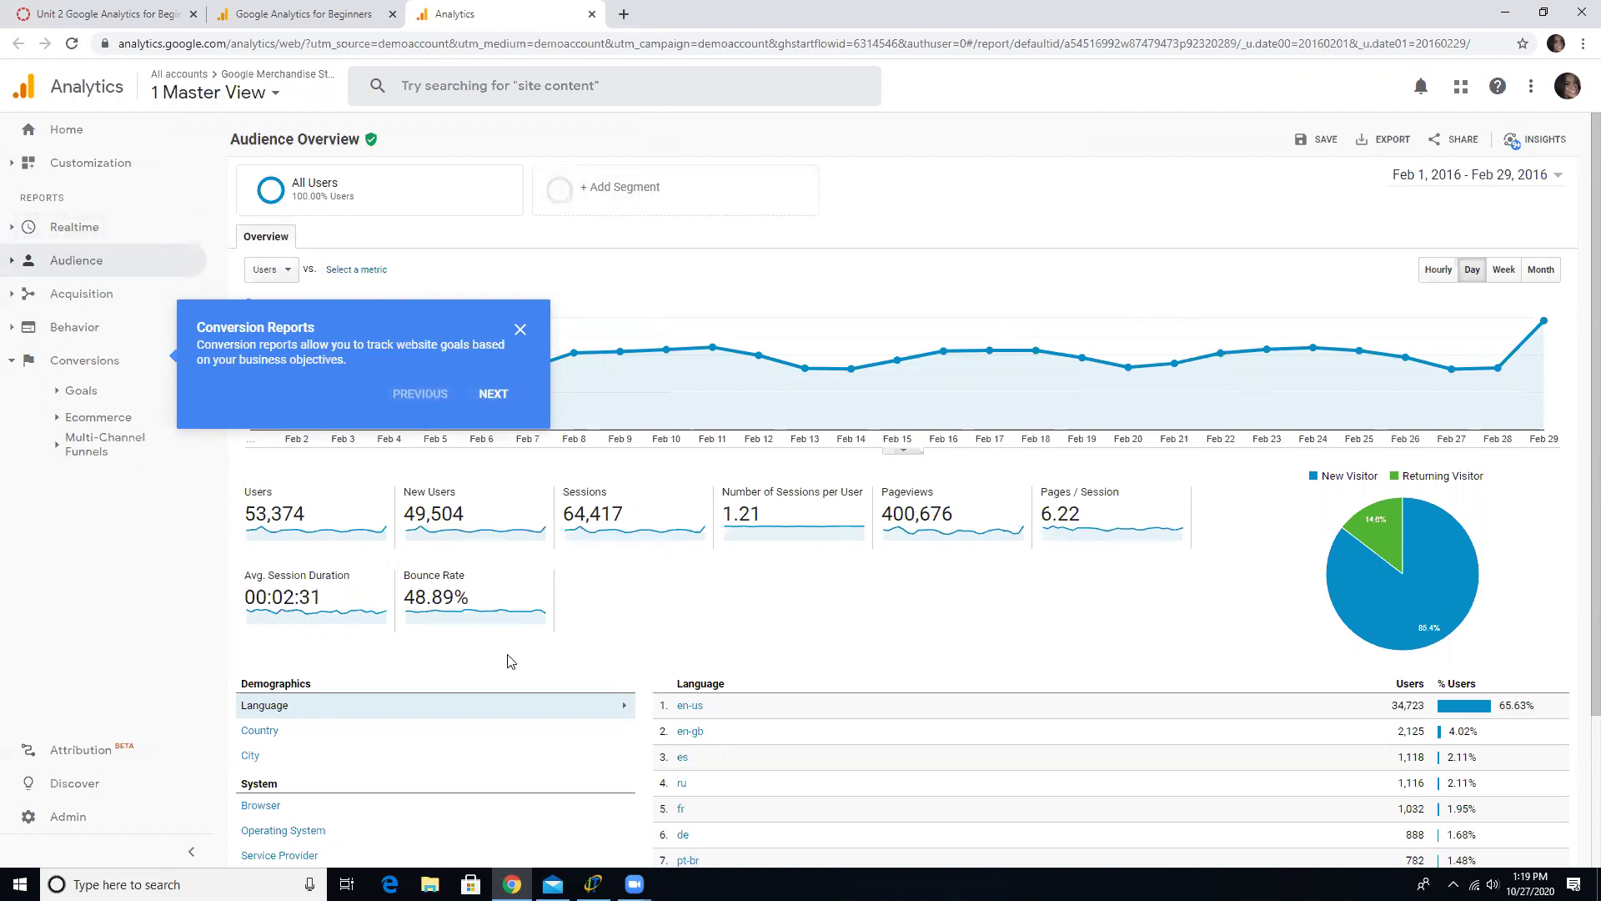
Step: Advance the interface tour to its Admin stage, view the Admin settings, and continue to the Collapse left-hand navigation stage
{"action": "left_click", "coordinate": [494, 394]}
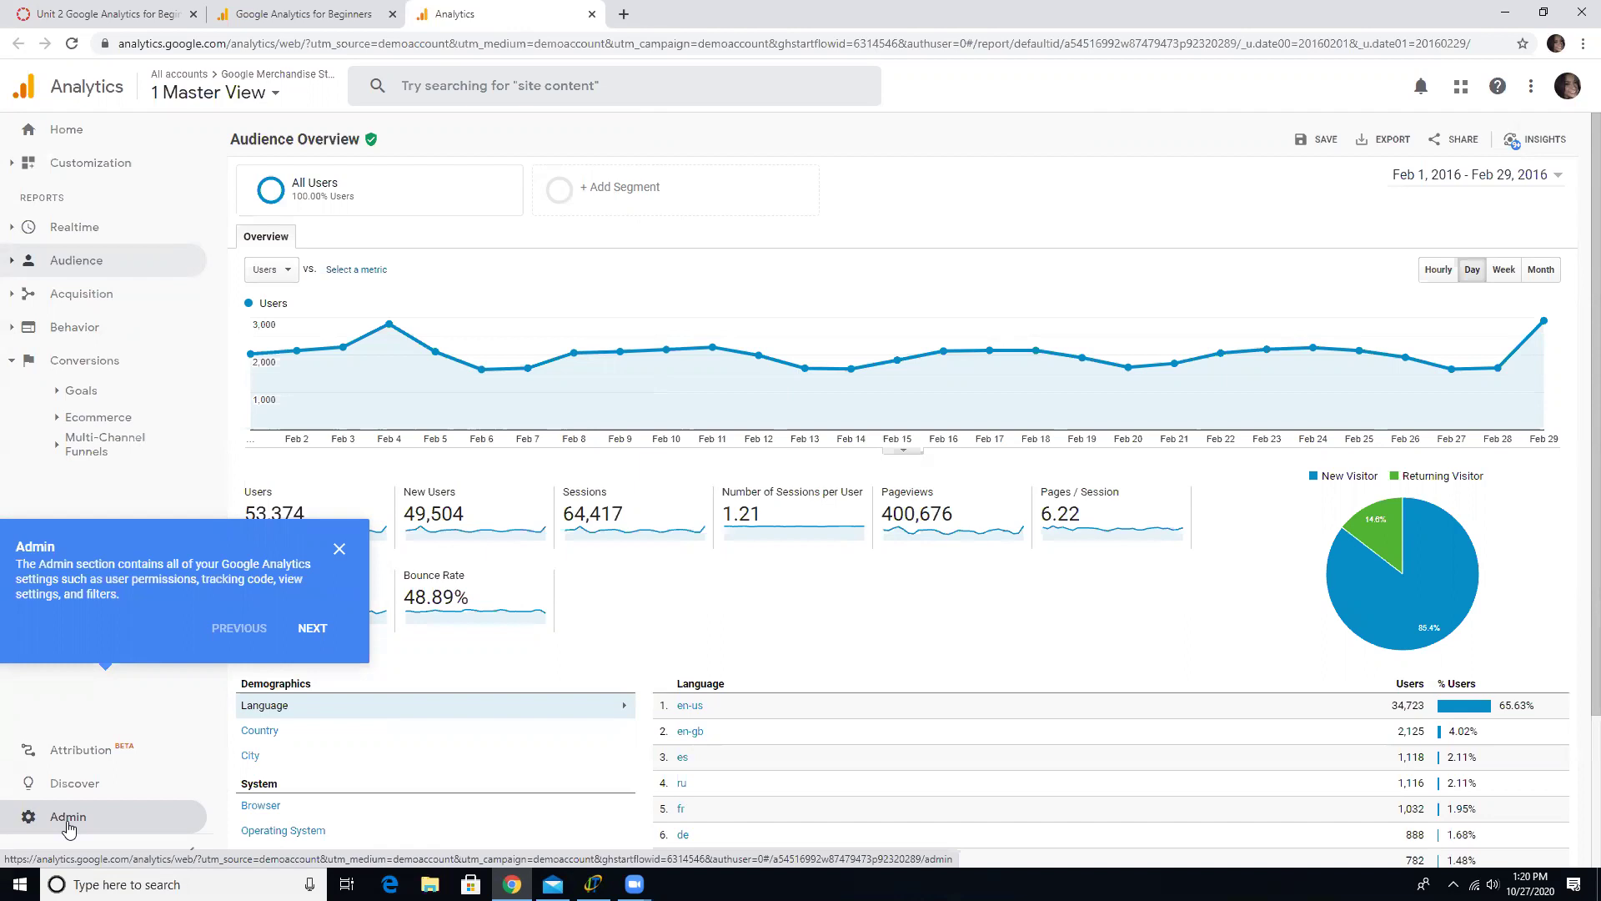
{"action": "left_click", "coordinate": [68, 822]}
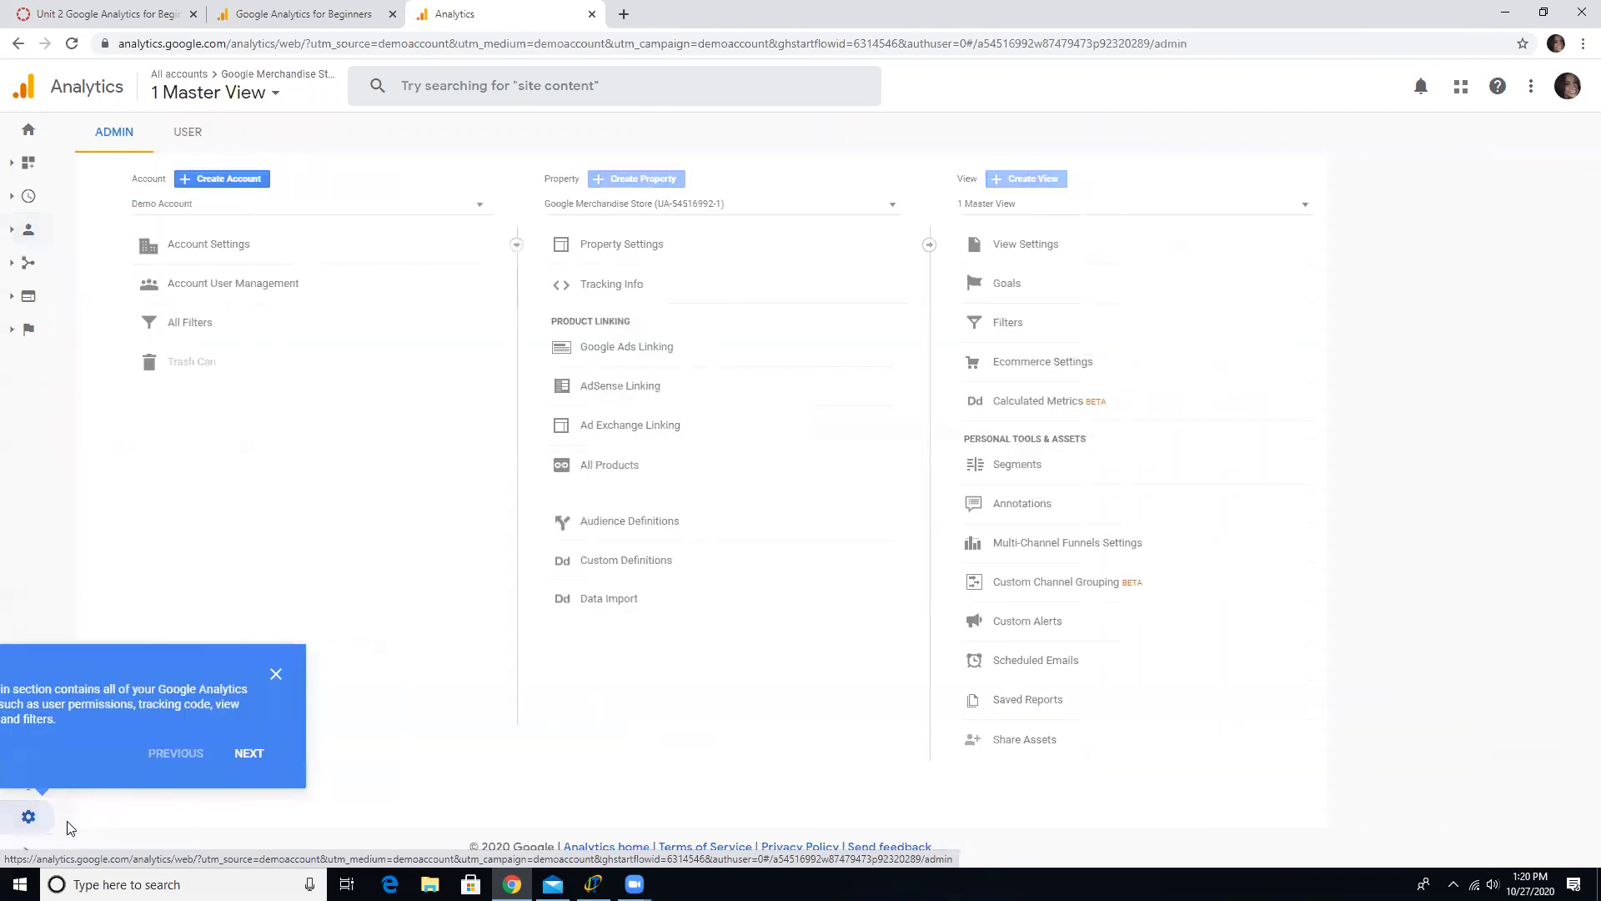
{"action": "double_click", "coordinate": [181, 361]}
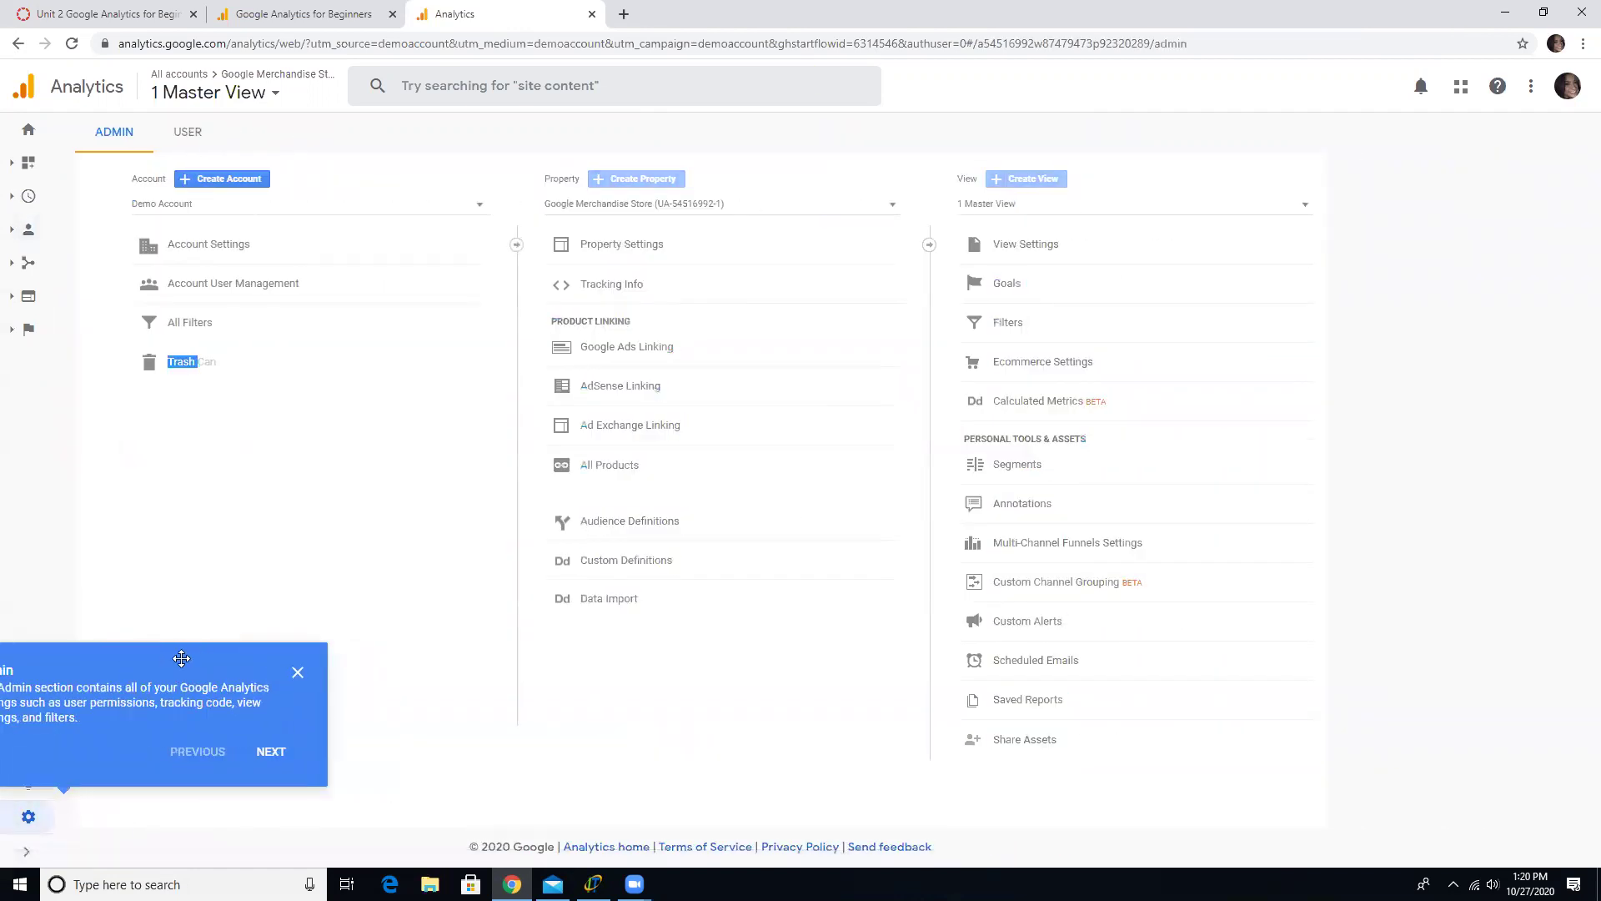
{"action": "left_click", "coordinate": [380, 723]}
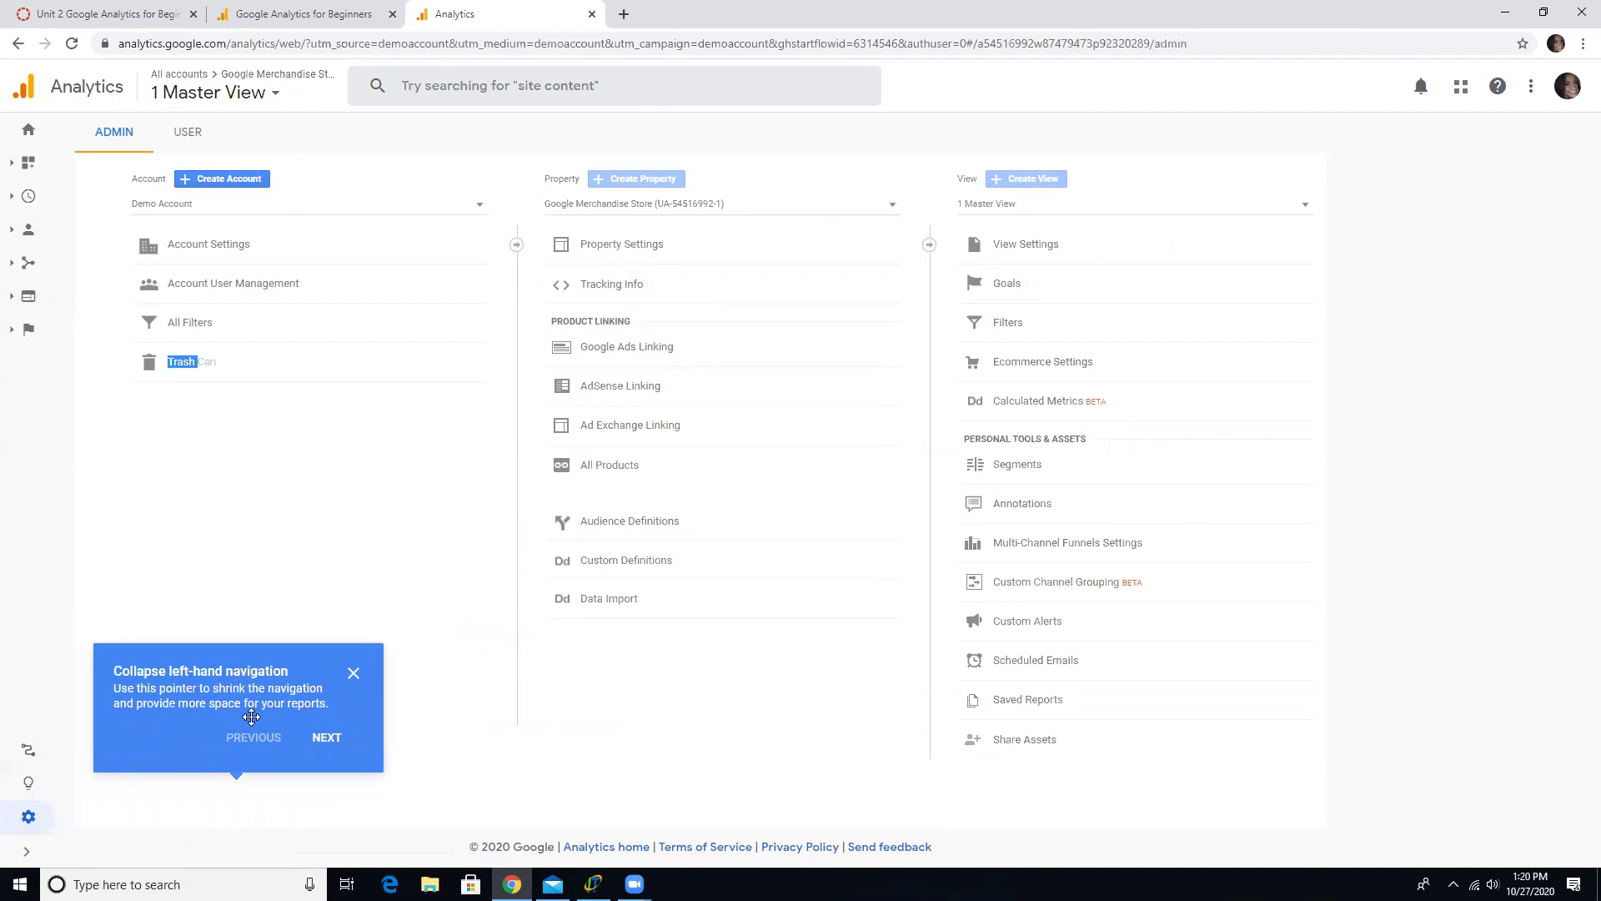
Step: Expand the left-hand navigation, return to the Analytics Home page, and finish the interface tour
{"action": "left_click", "coordinate": [25, 850]}
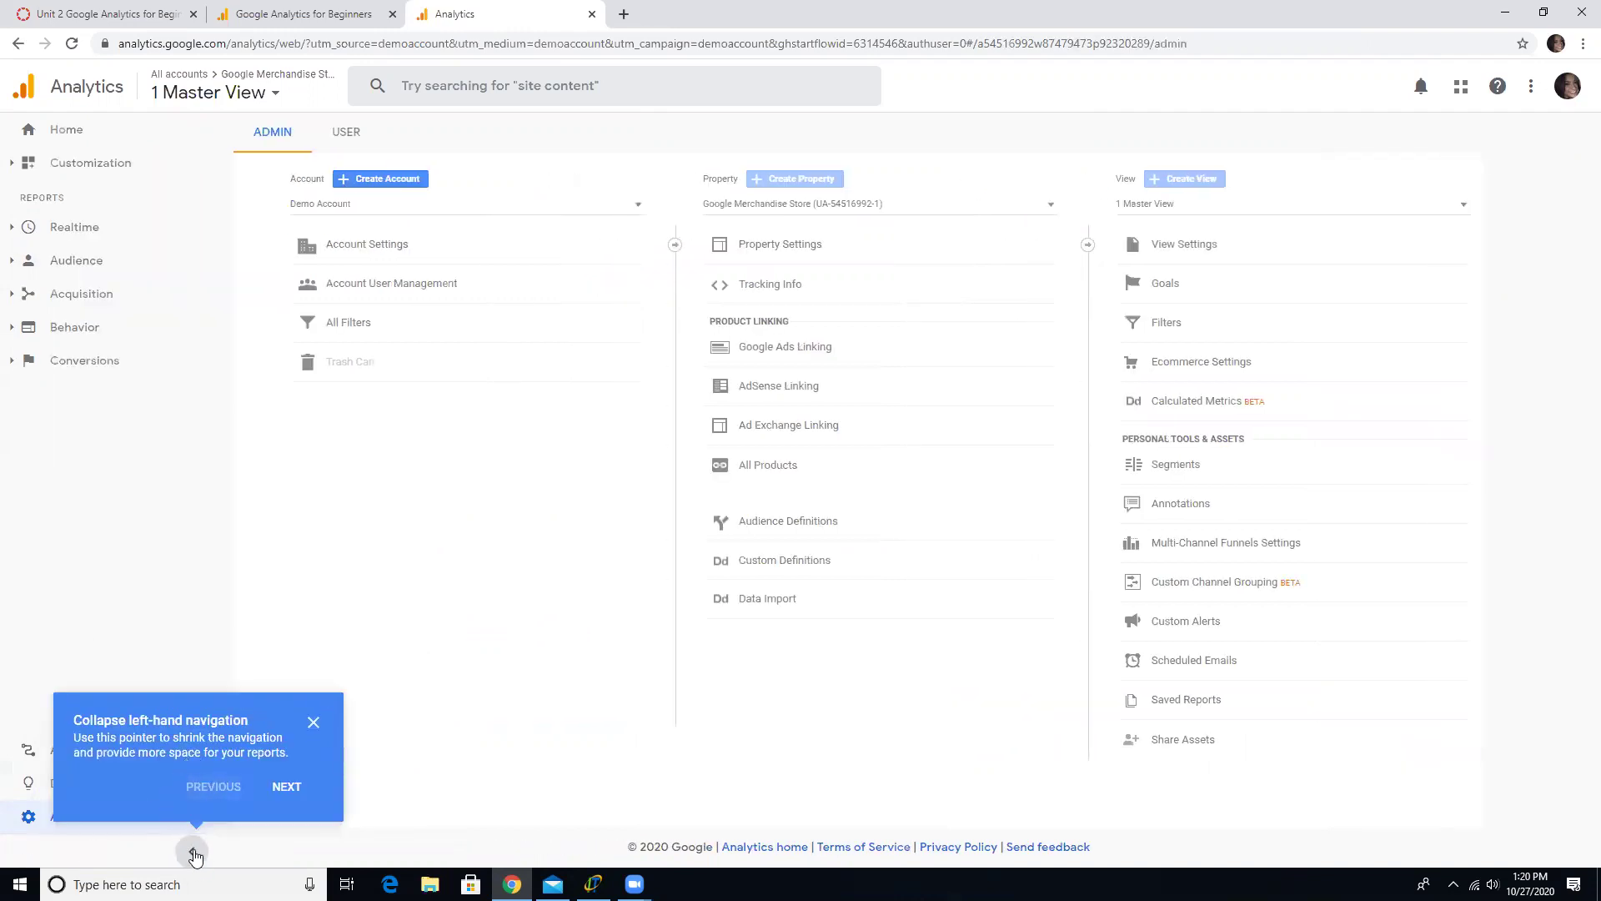
{"action": "left_click", "coordinate": [90, 367]}
{"action": "left_click", "coordinate": [93, 363]}
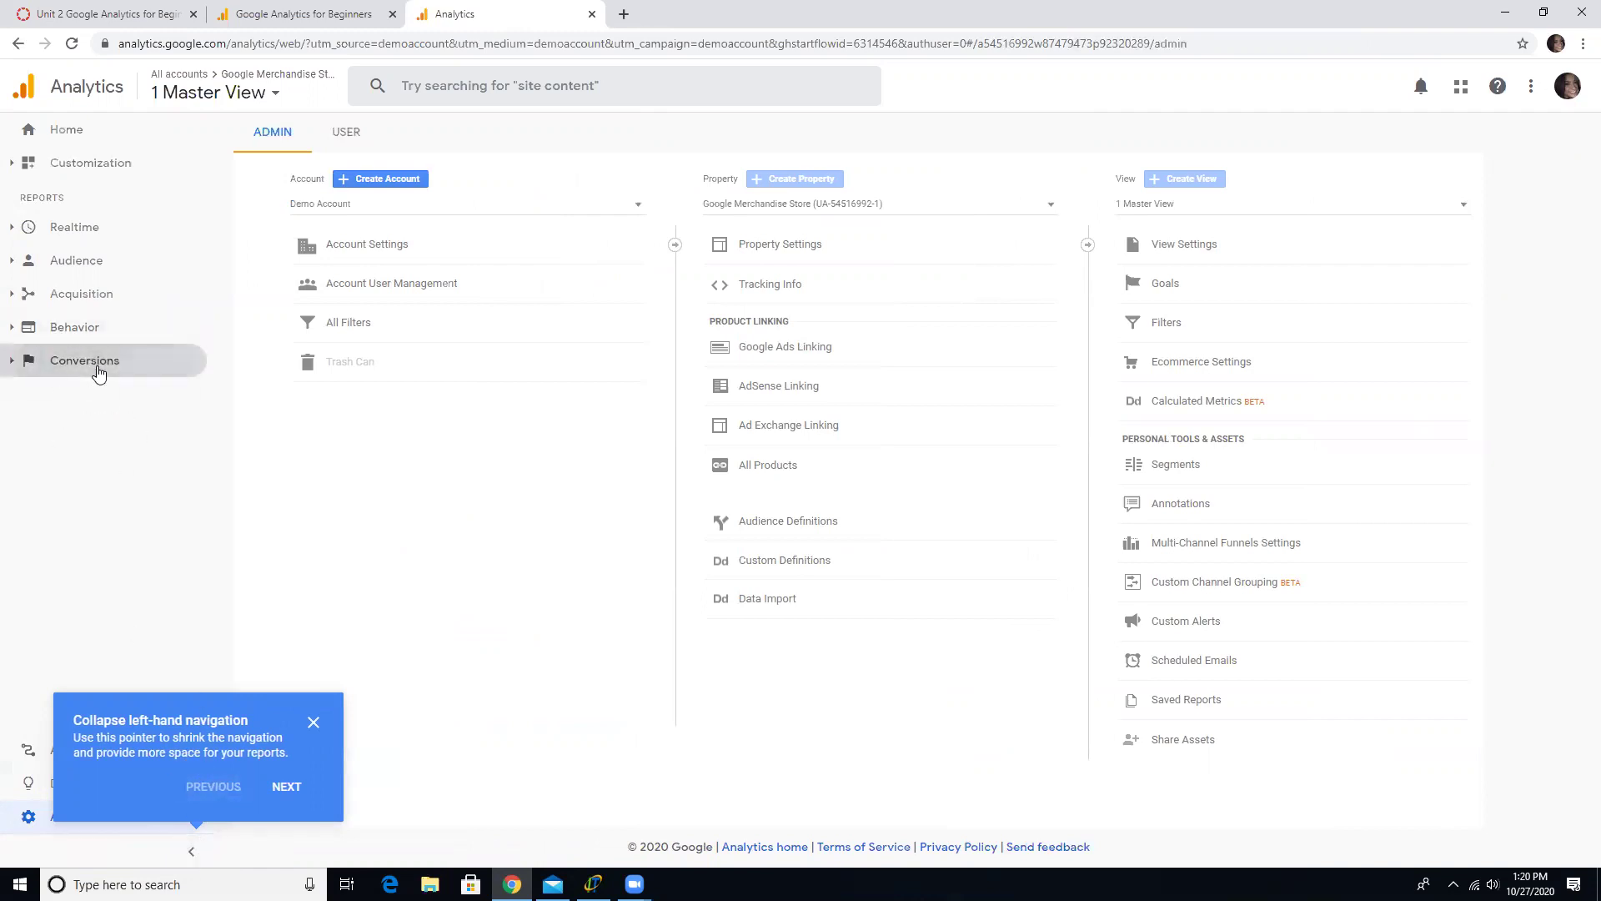
{"action": "left_click", "coordinate": [107, 132]}
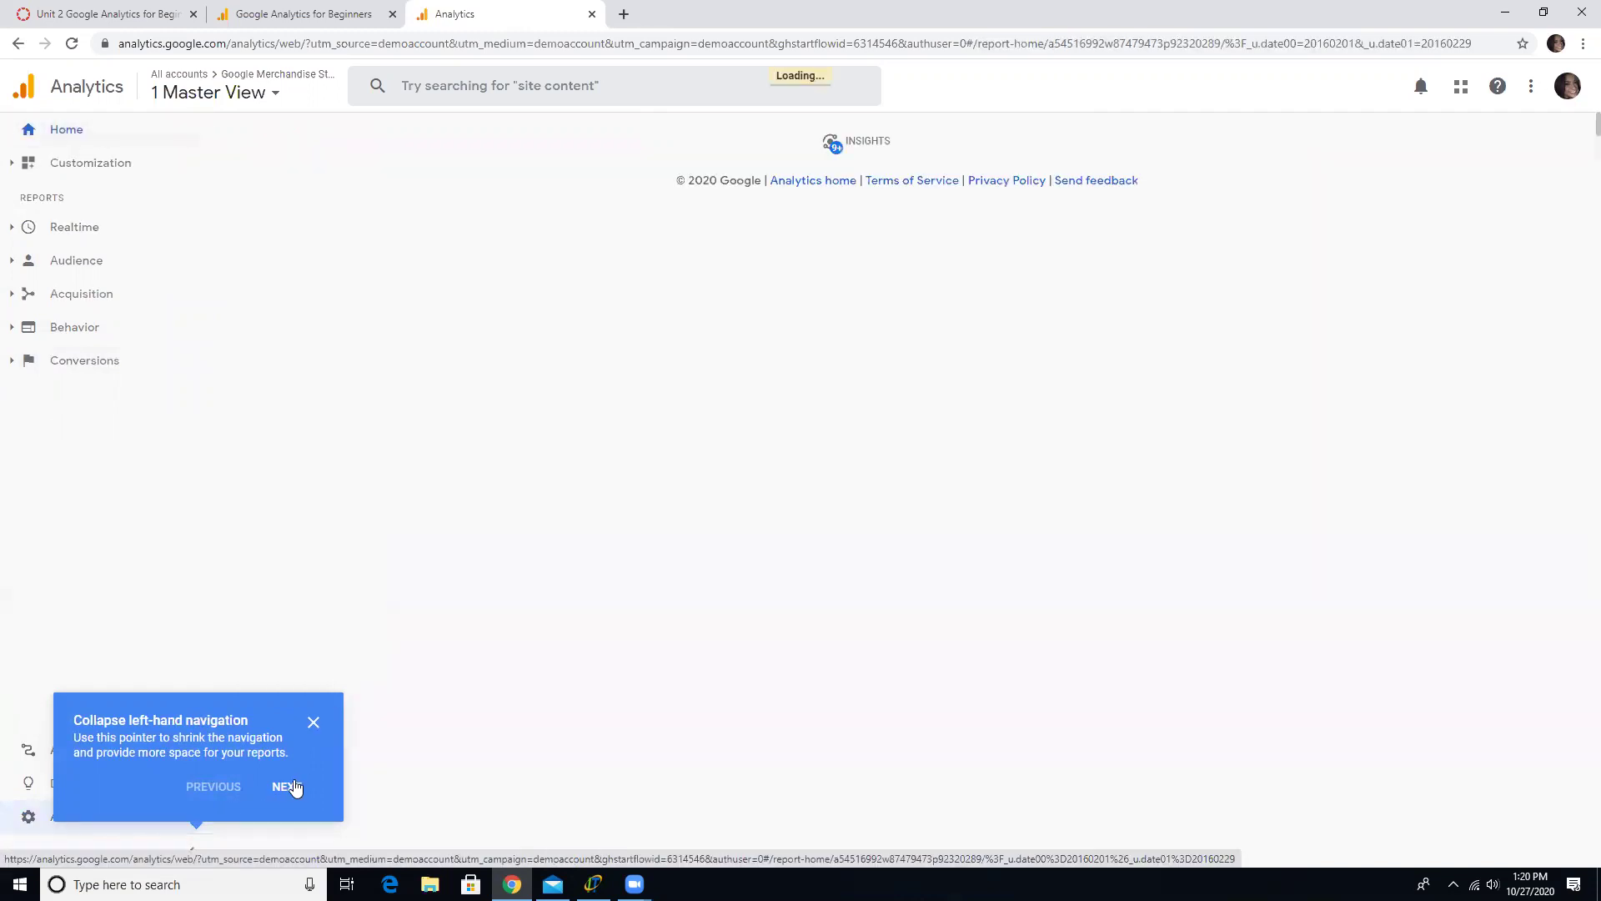
{"action": "left_click", "coordinate": [287, 786]}
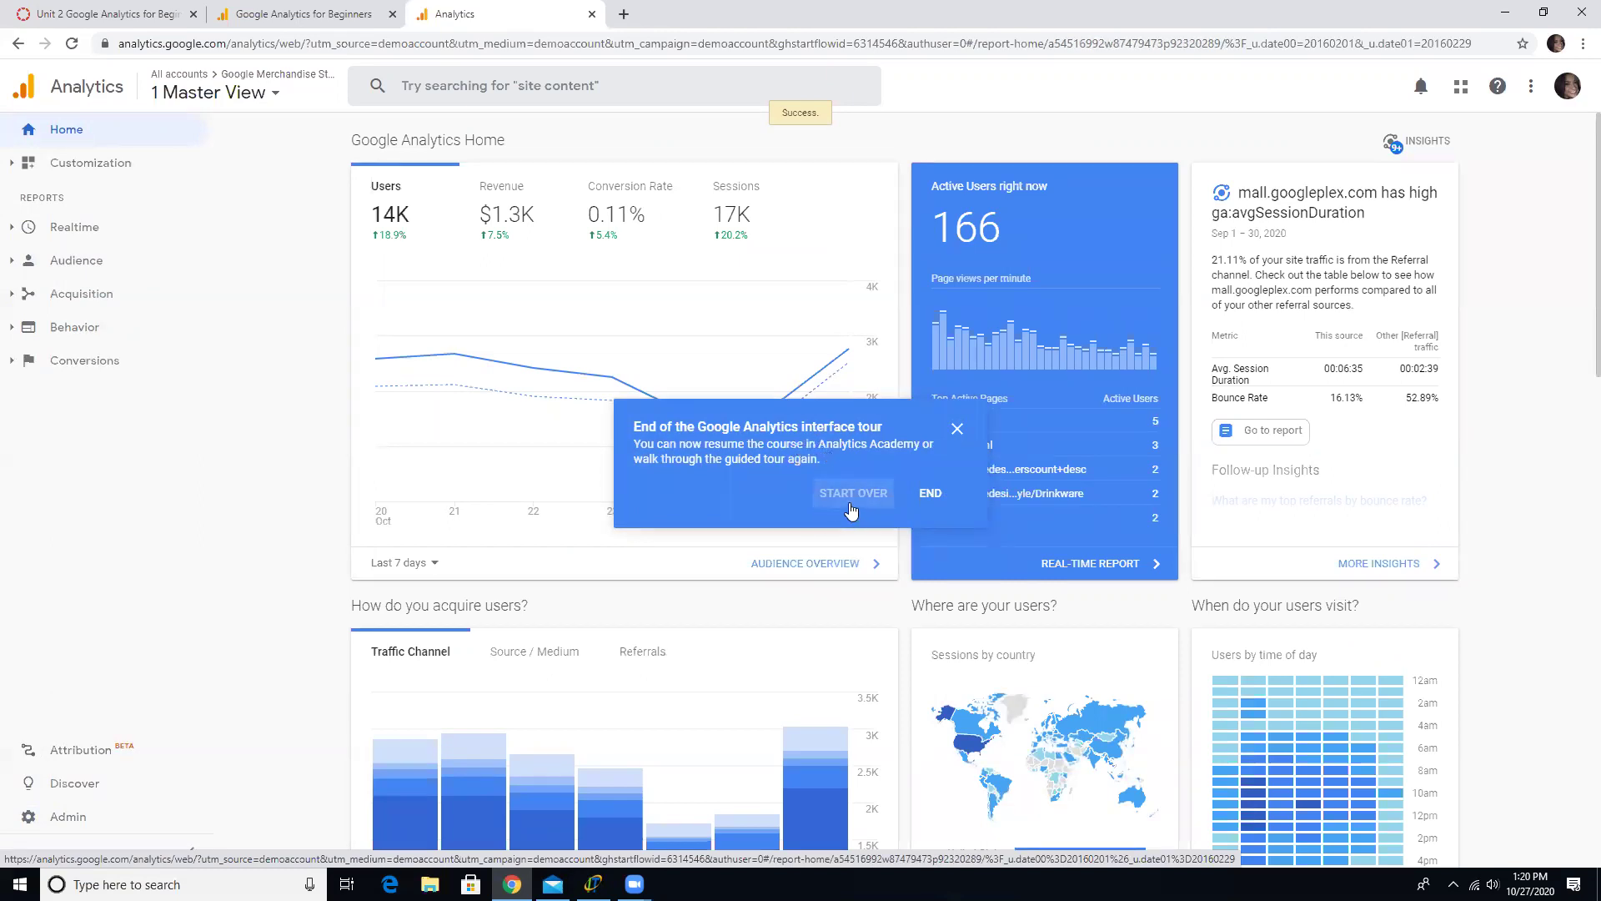
{"action": "left_click", "coordinate": [918, 497]}
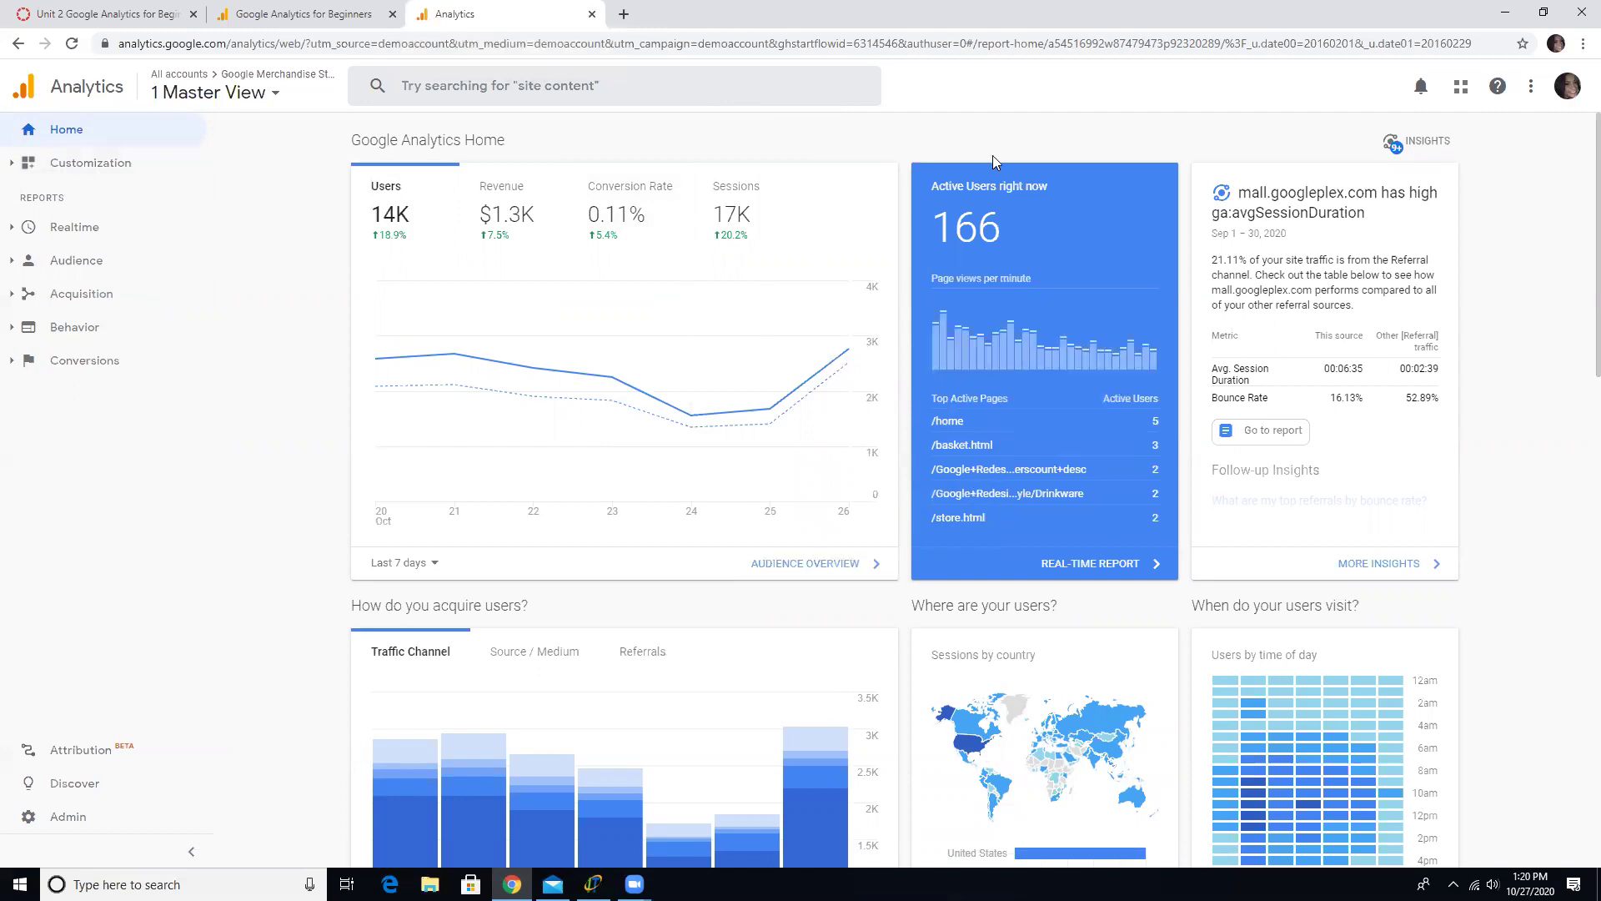
Step: Check the lesson 2.1 course page, return to Analytics, and open the Google Merchandise Store property's Tracking Code page from its Admin settings
{"action": "left_click", "coordinate": [302, 19]}
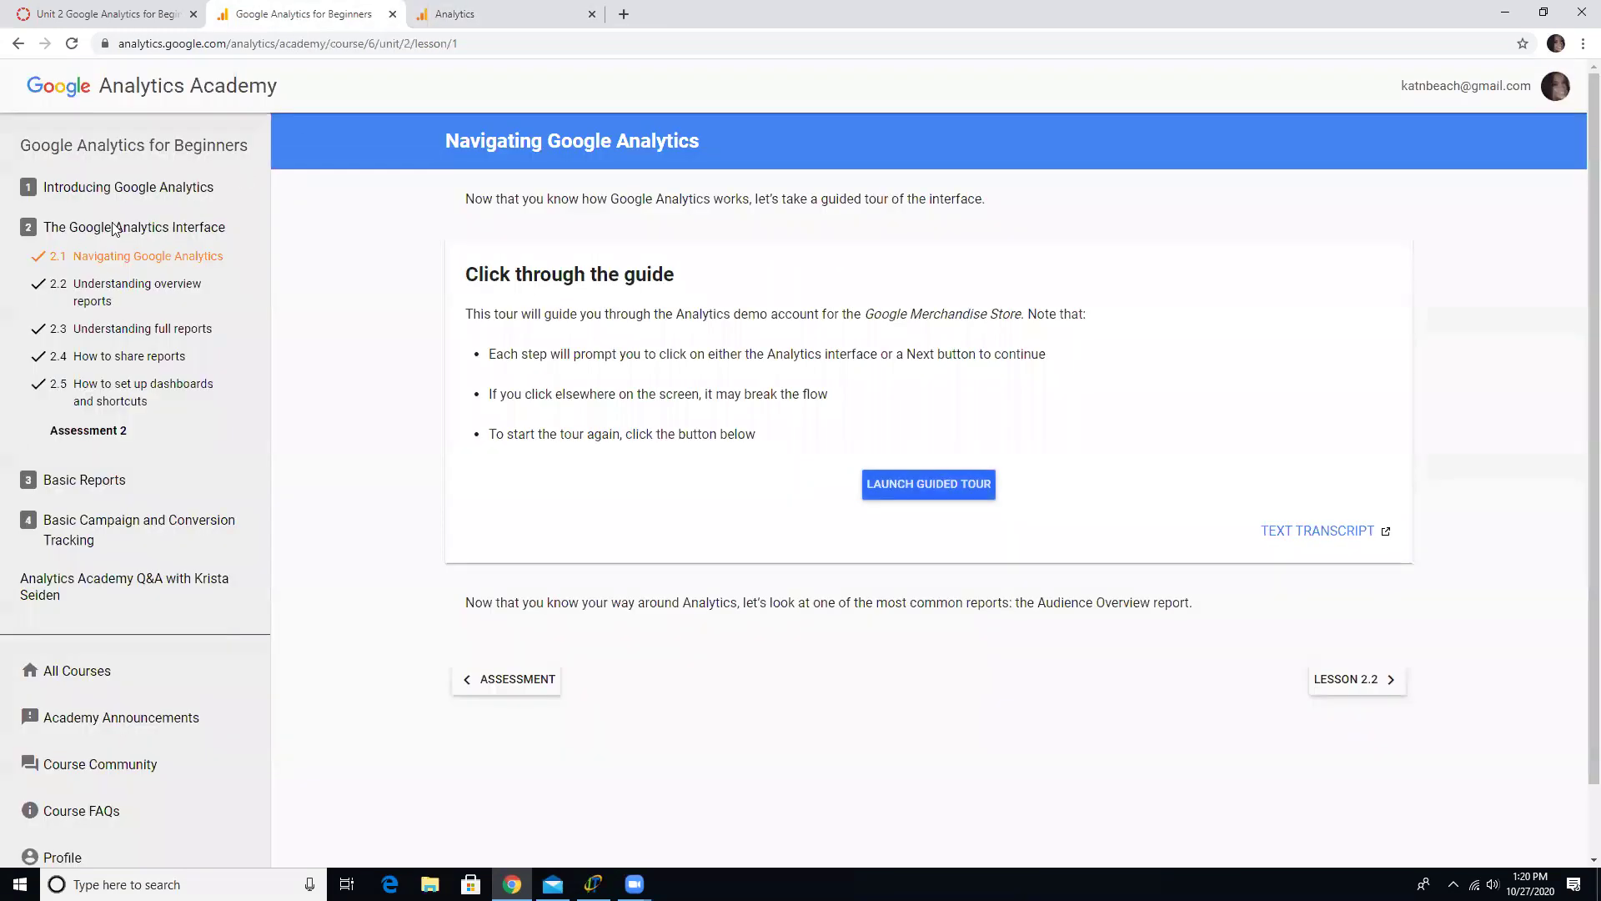
{"action": "left_click", "coordinate": [542, 14]}
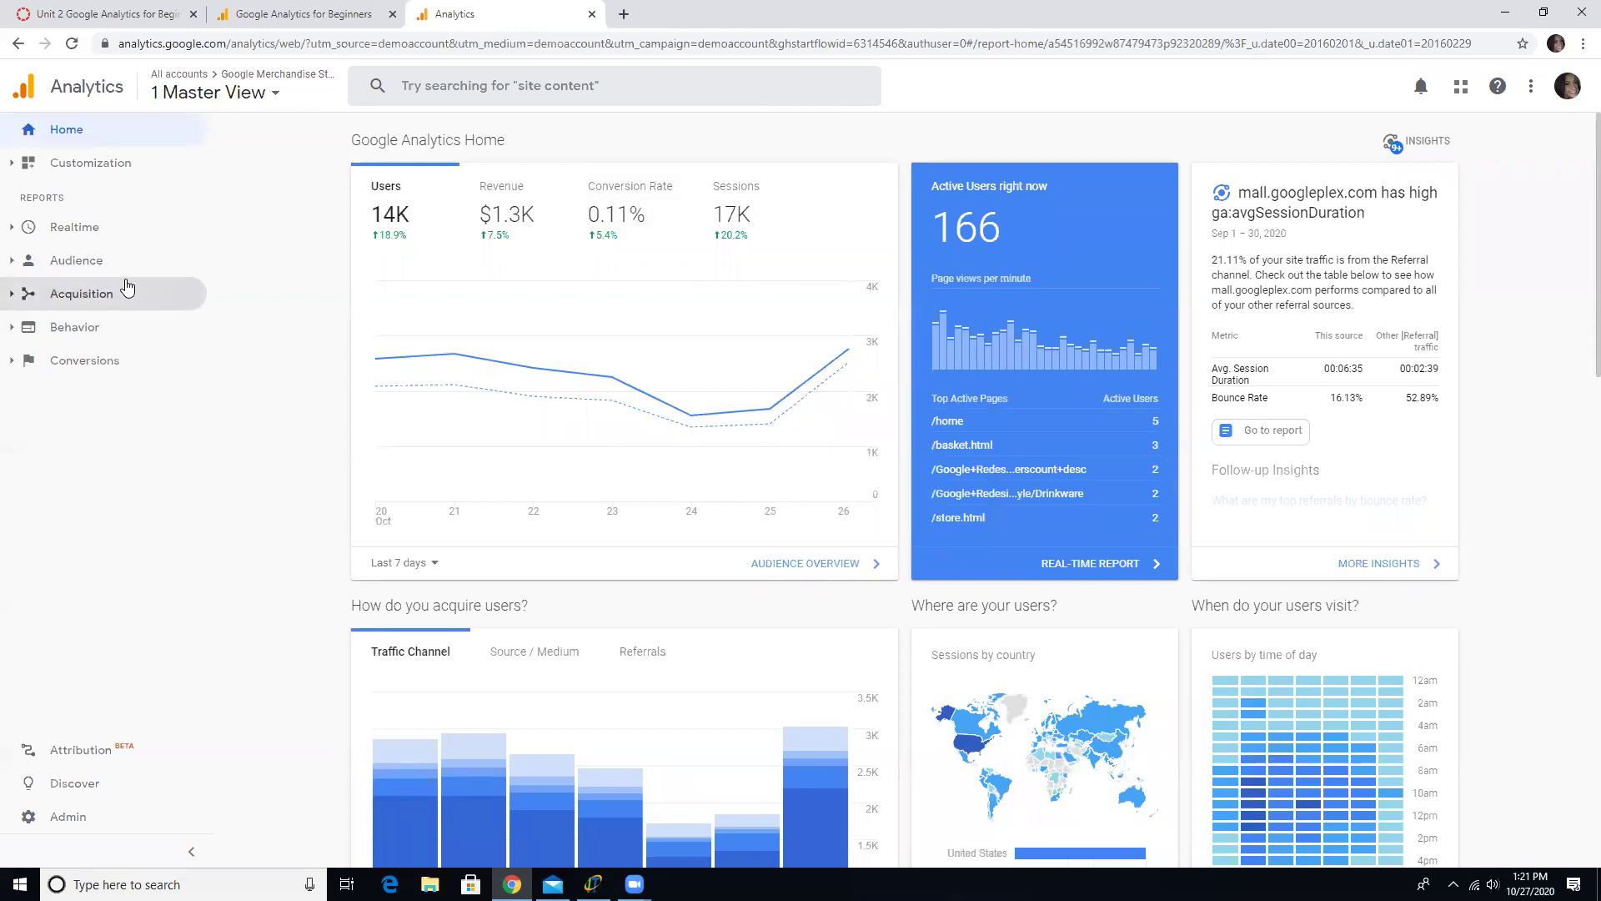
{"action": "left_click", "coordinate": [63, 819]}
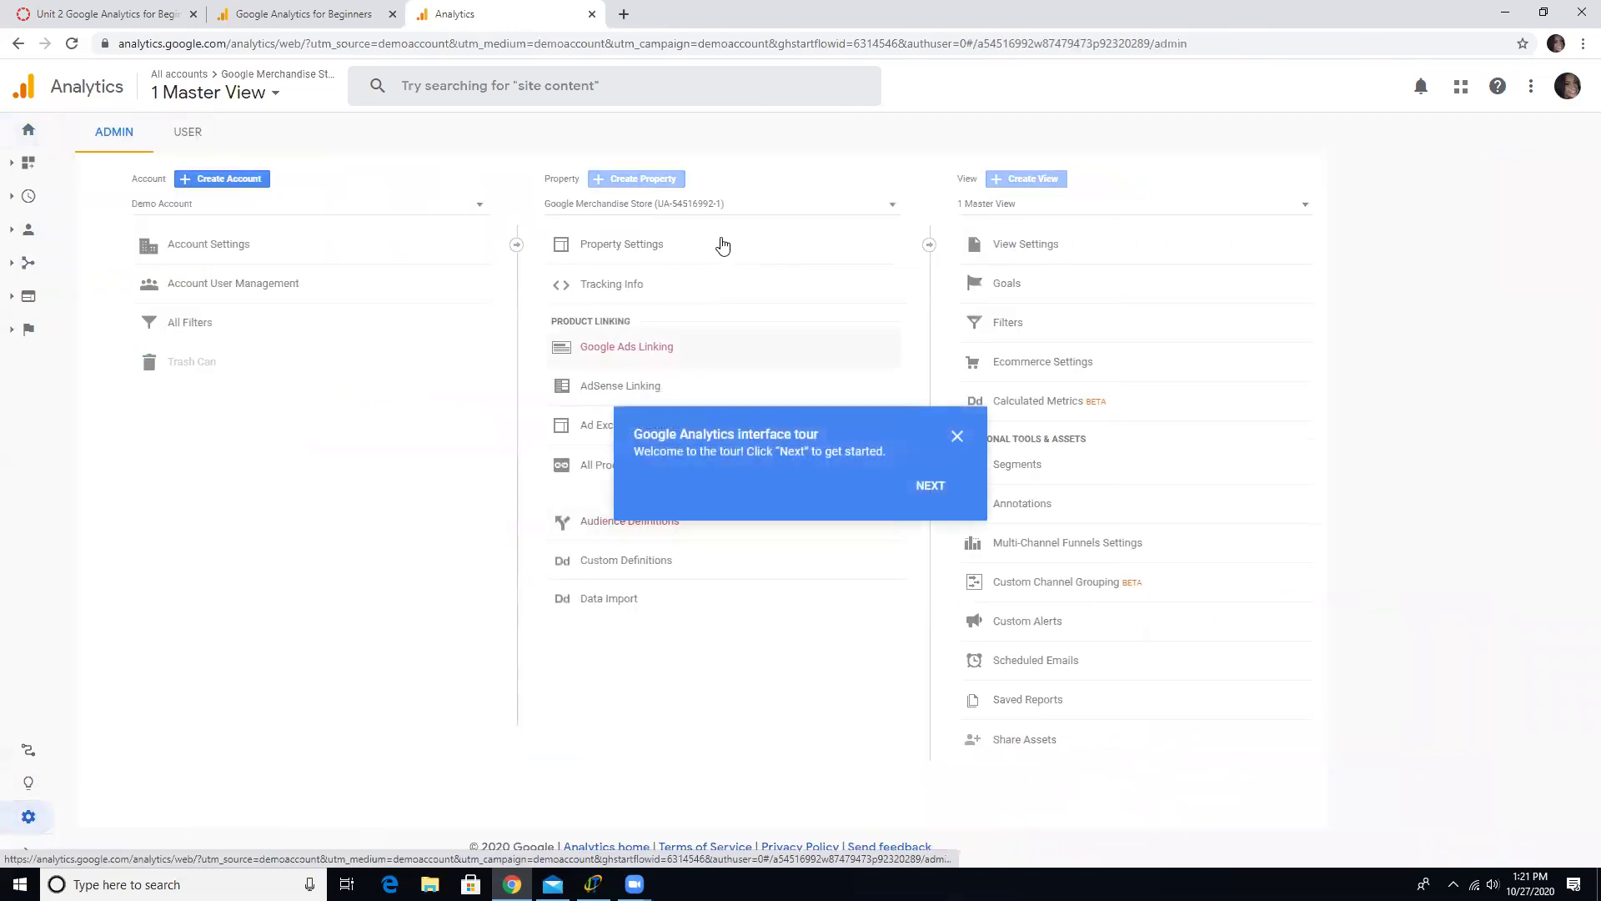
{"action": "left_click", "coordinate": [678, 283]}
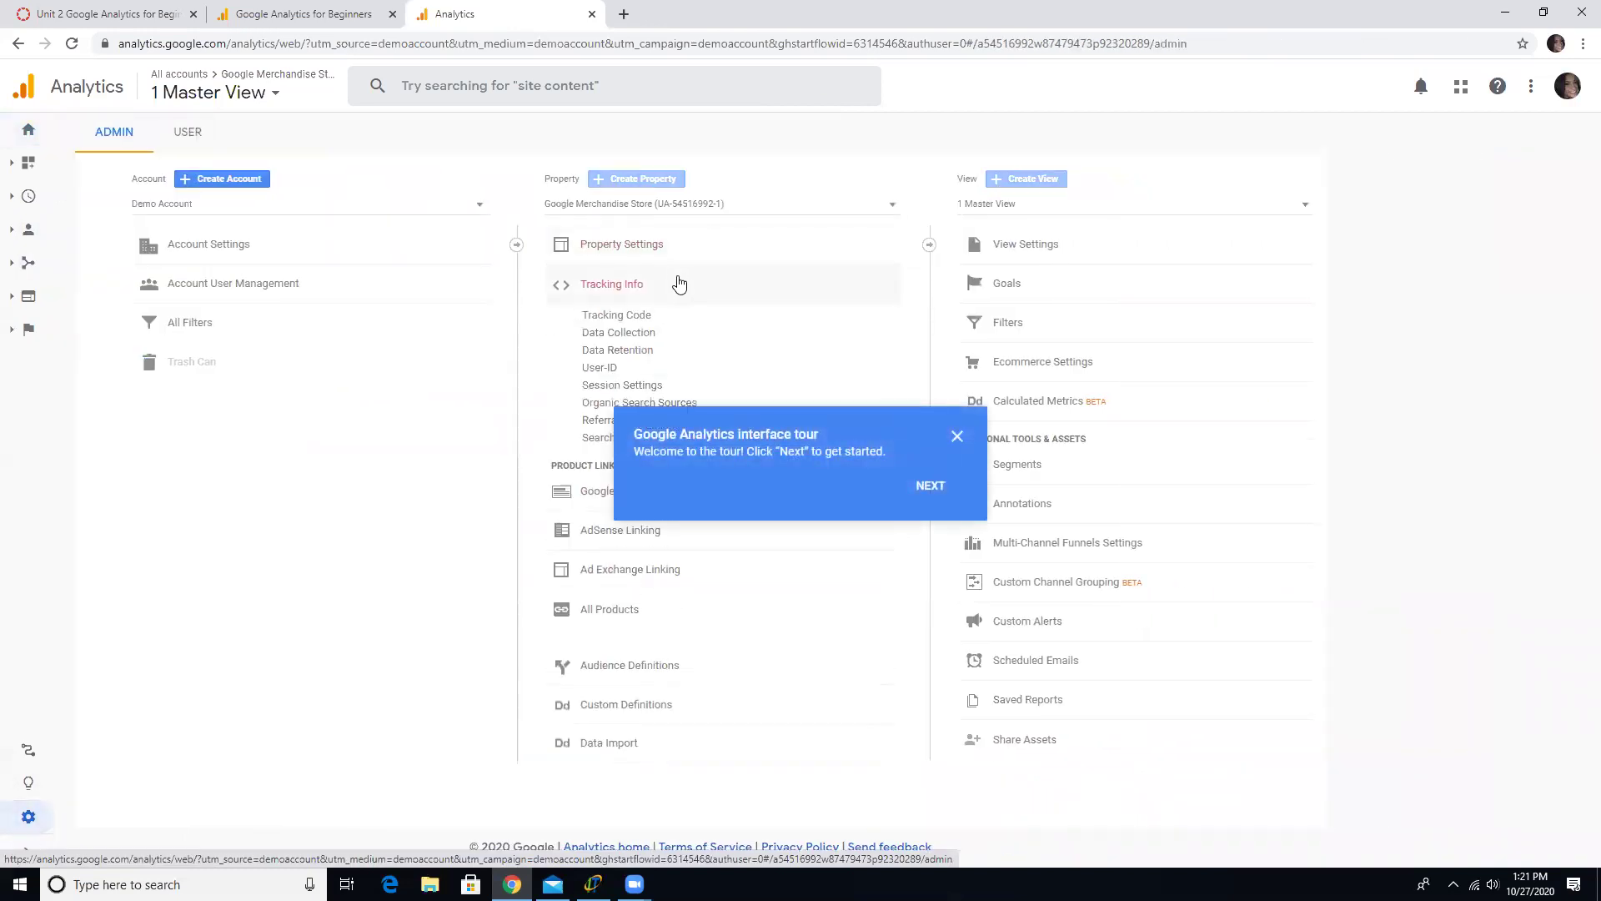
{"action": "left_click", "coordinate": [598, 316]}
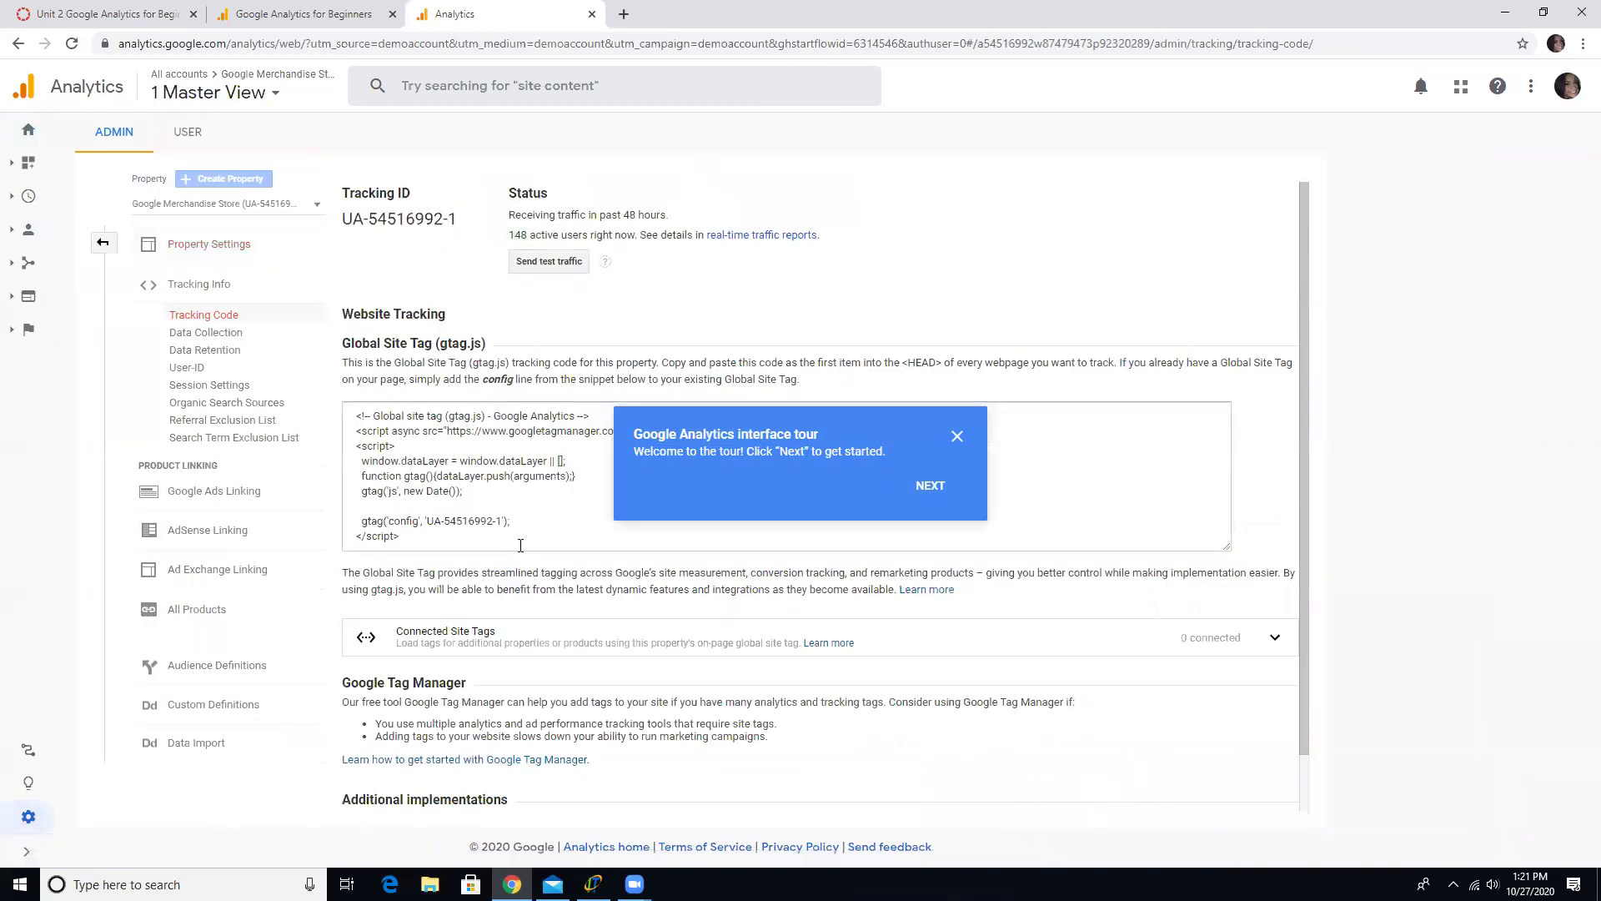
Step: Highlight the Global Site Tag code and its placement instructions, dismissing the tour note, and return to the Admin overview
{"action": "left_click_drag", "start_coordinate": [442, 547], "coordinate": [334, 408]}
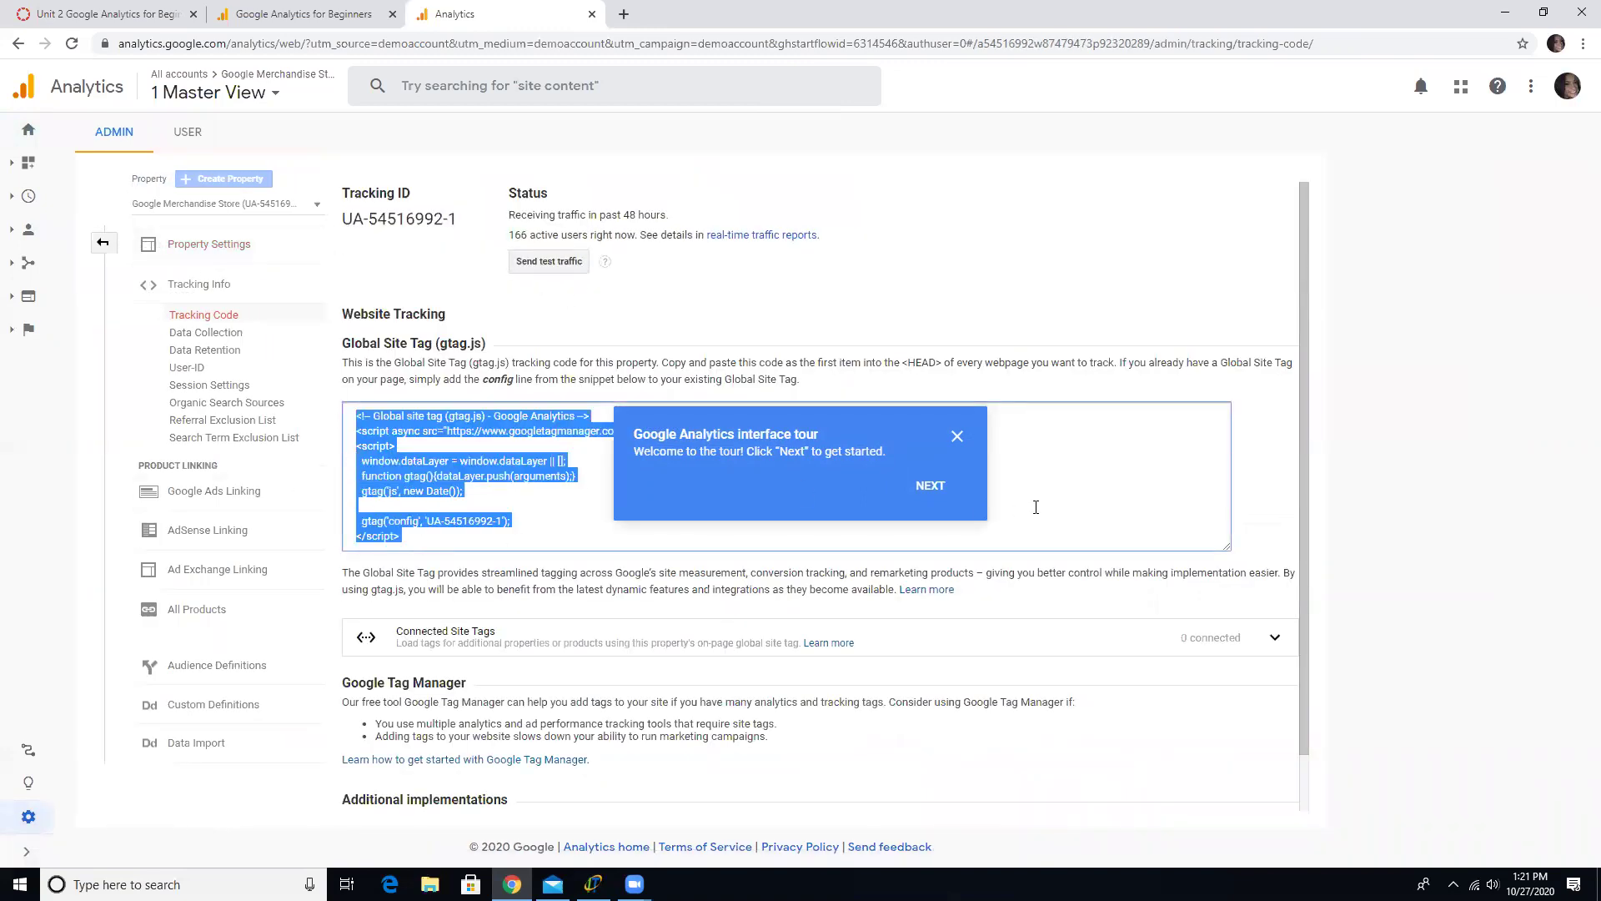
{"action": "left_click", "coordinate": [958, 438]}
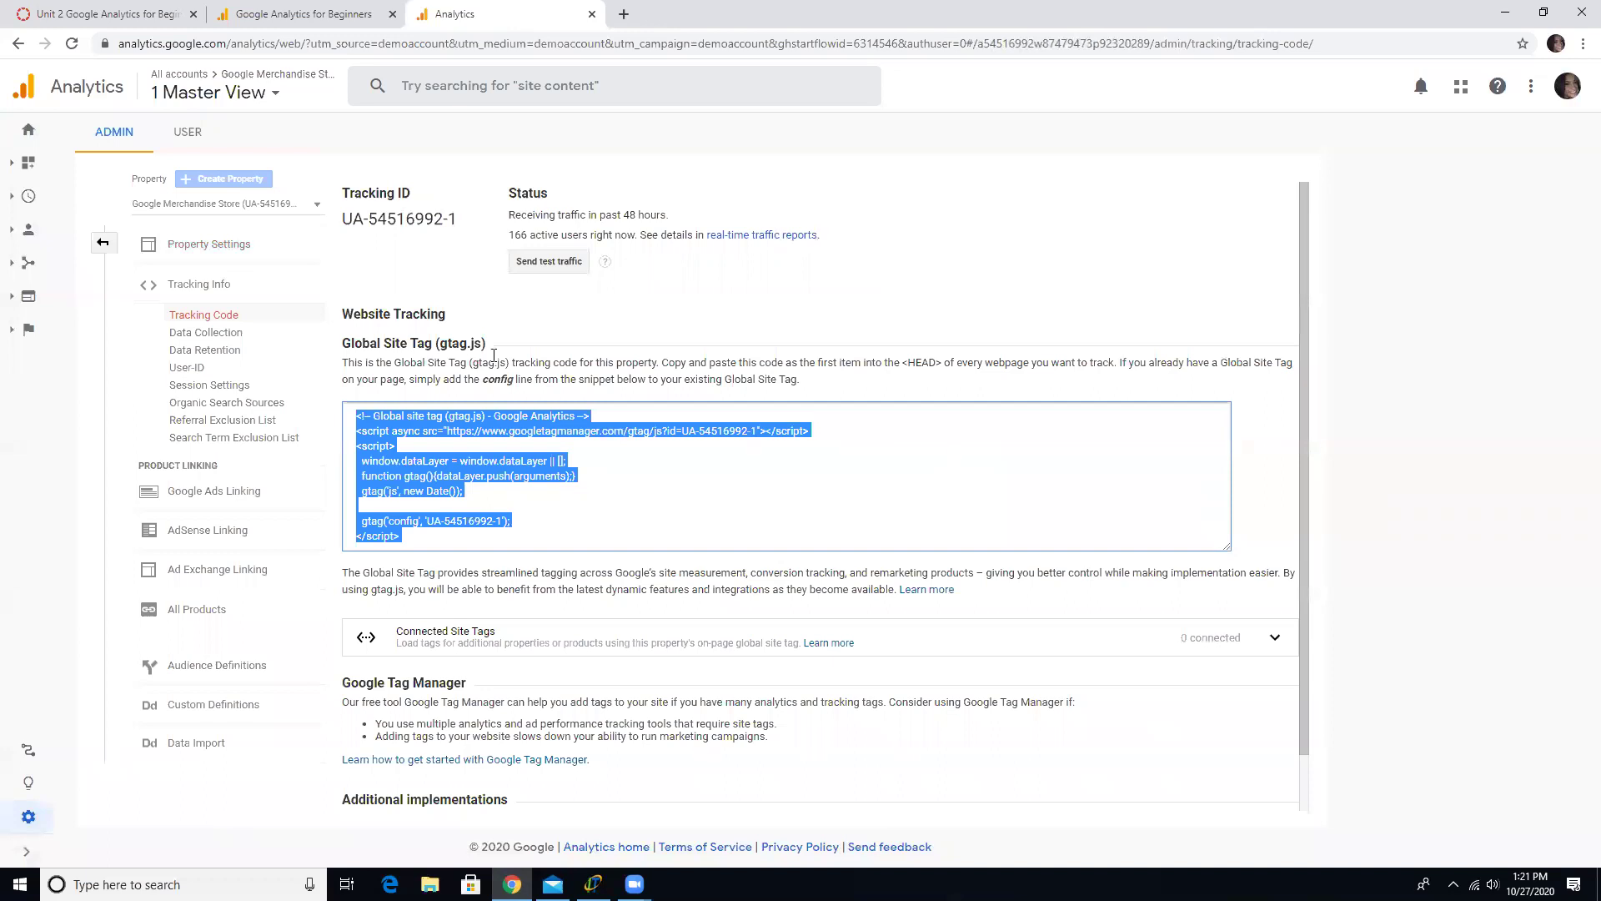
{"action": "left_click_drag", "start_coordinate": [423, 362], "coordinate": [945, 362]}
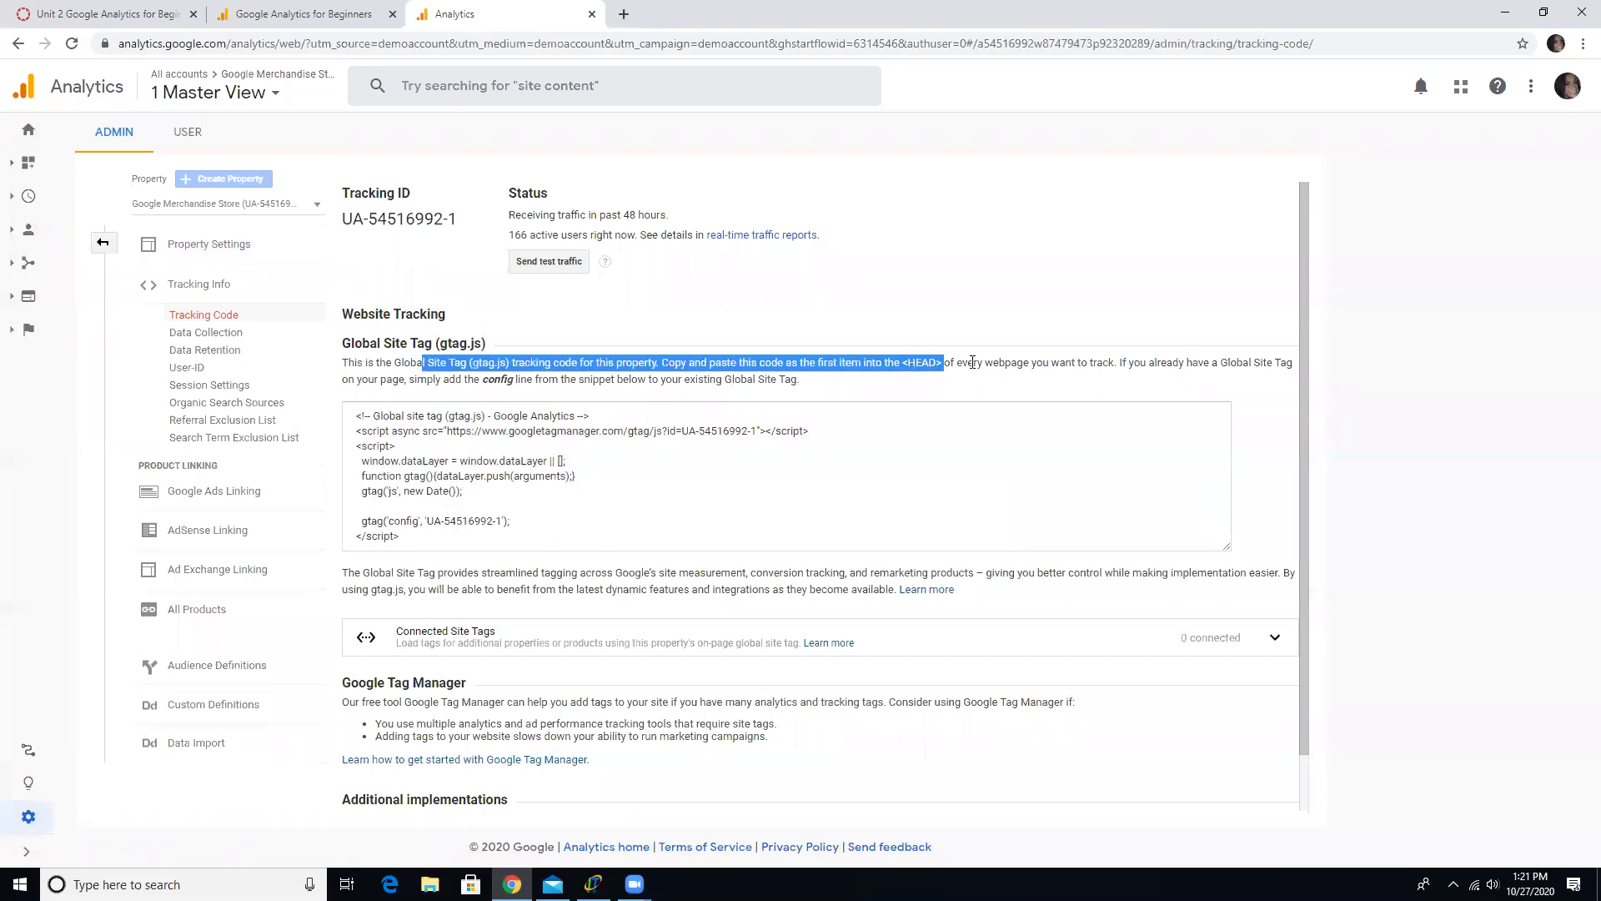
{"action": "left_click", "coordinate": [103, 242]}
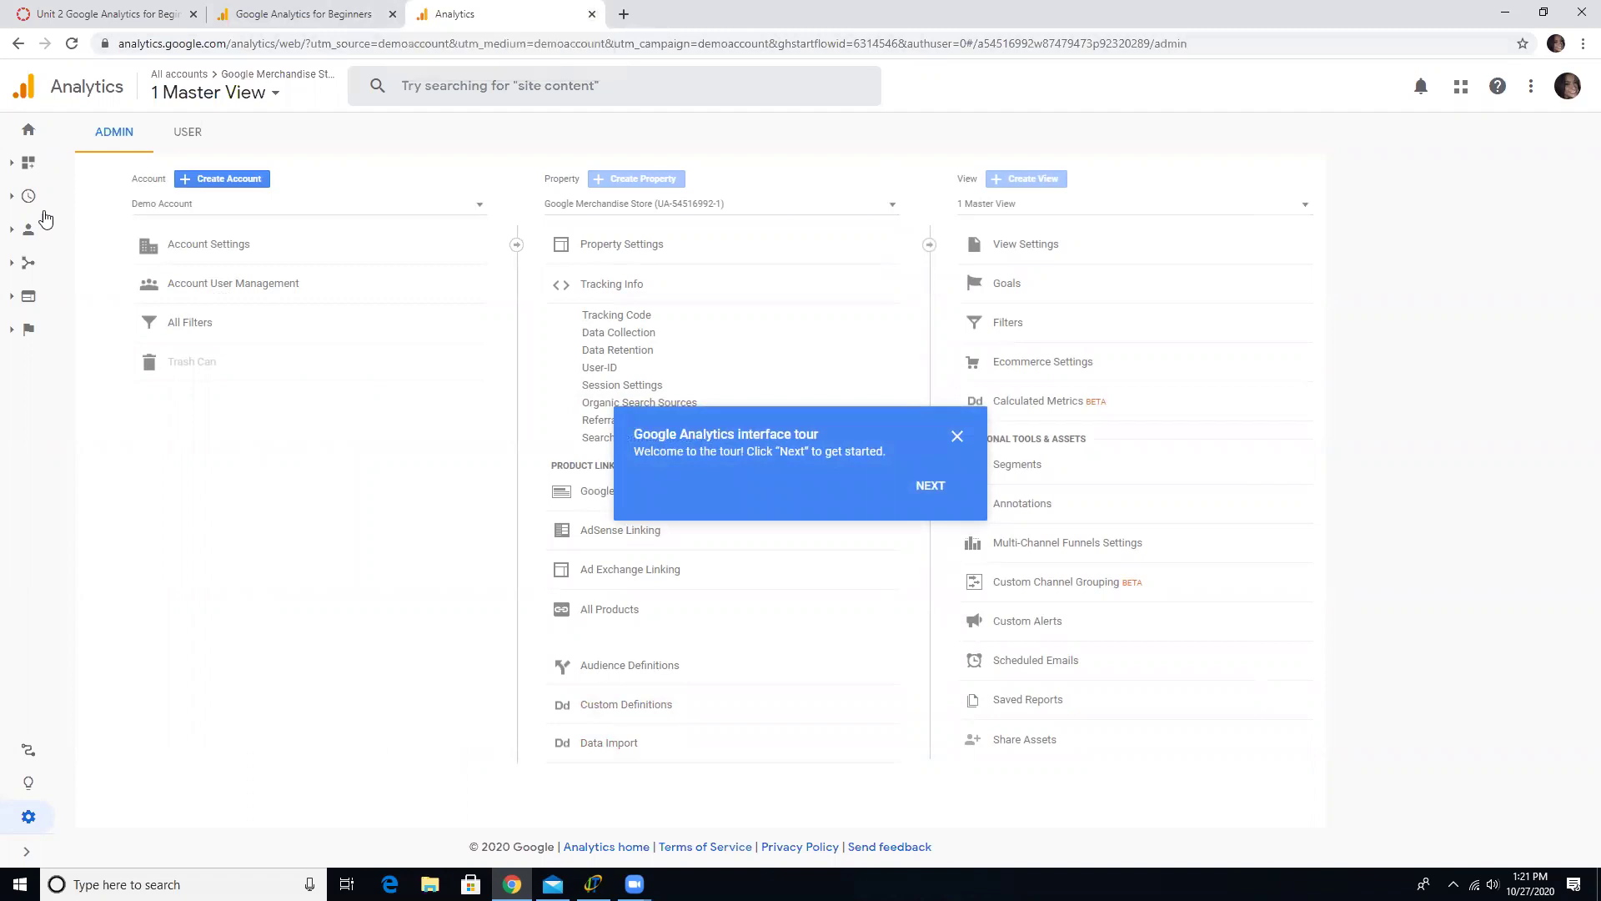
Step: Close the Analytics pages and launch the guided tour of lesson 2.2, Understanding overview reports, in Analytics Academy
{"action": "left_click", "coordinate": [592, 15]}
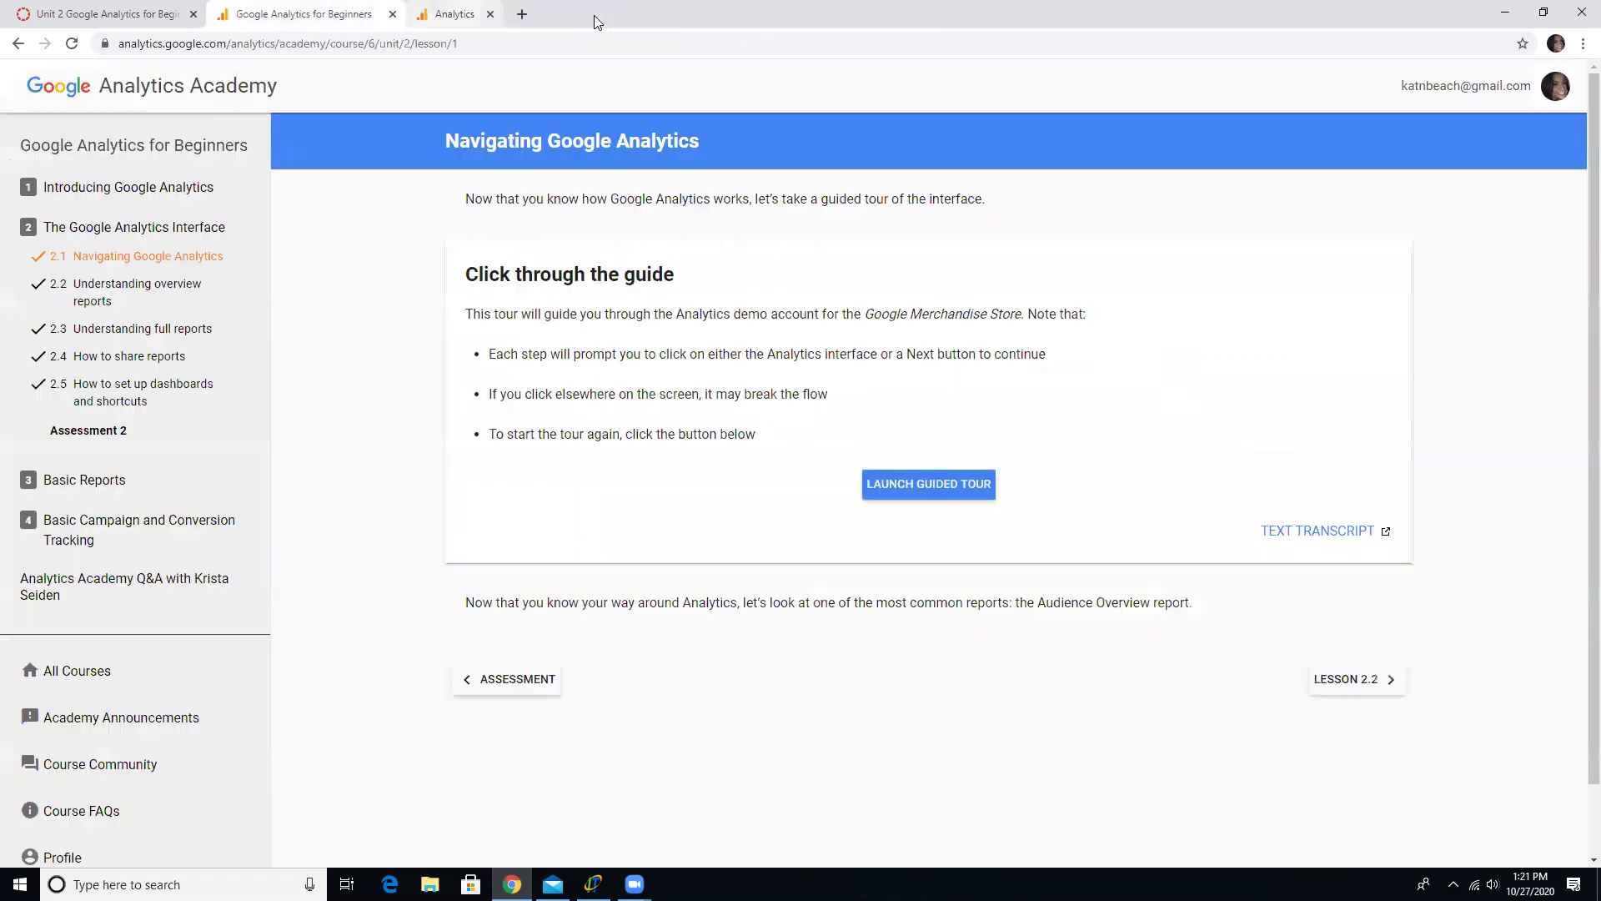
{"action": "left_click", "coordinate": [131, 288]}
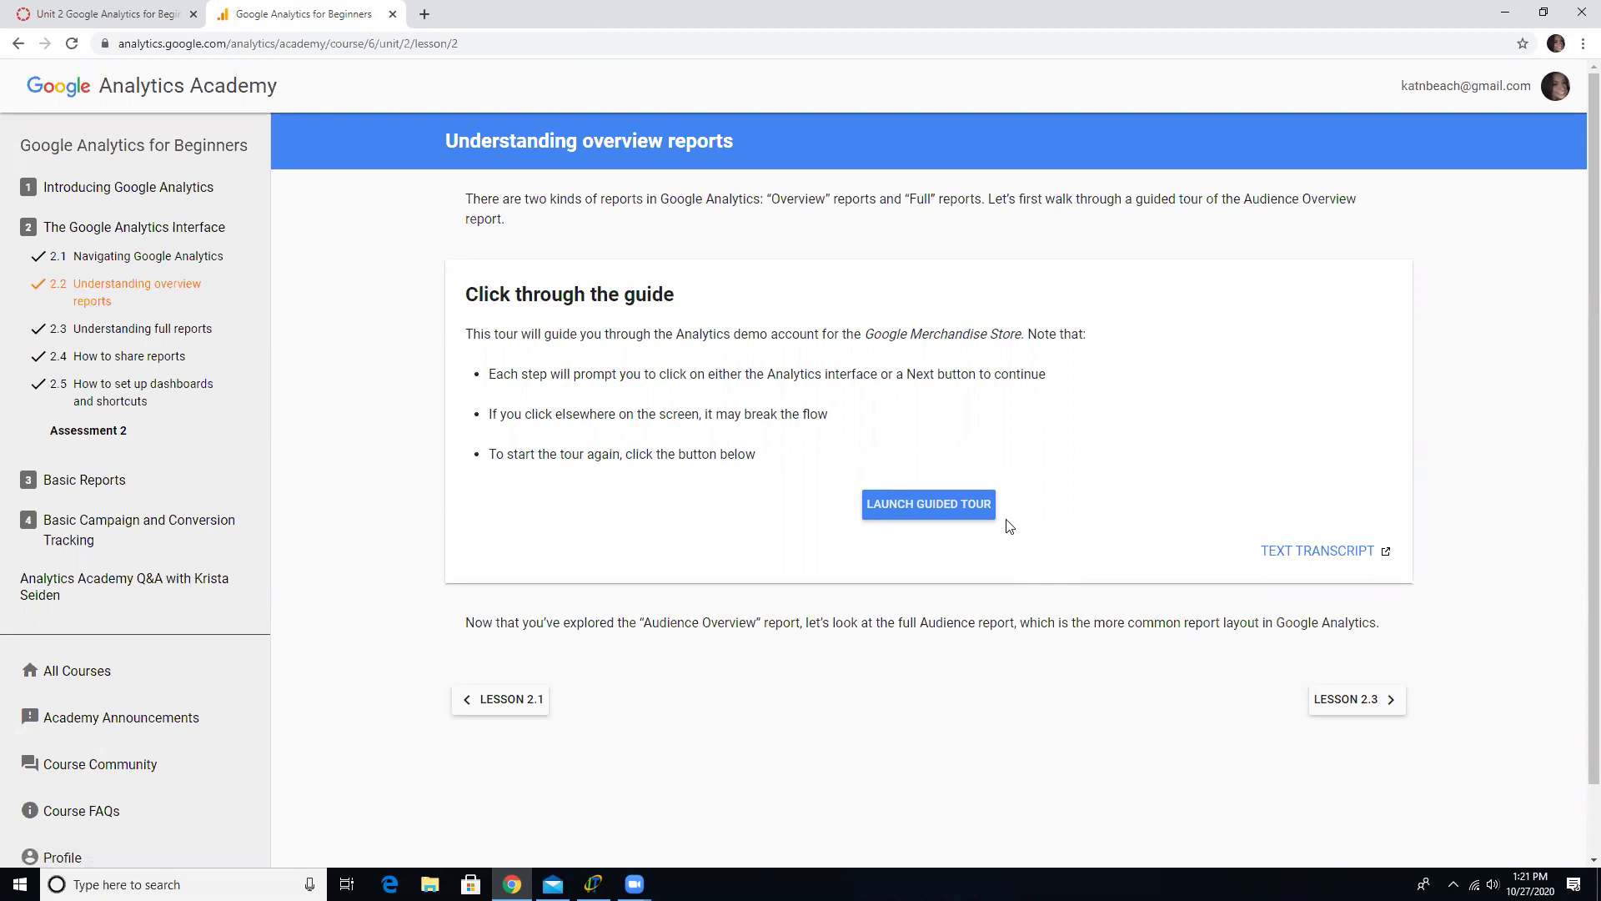
{"action": "left_click", "coordinate": [187, 263]}
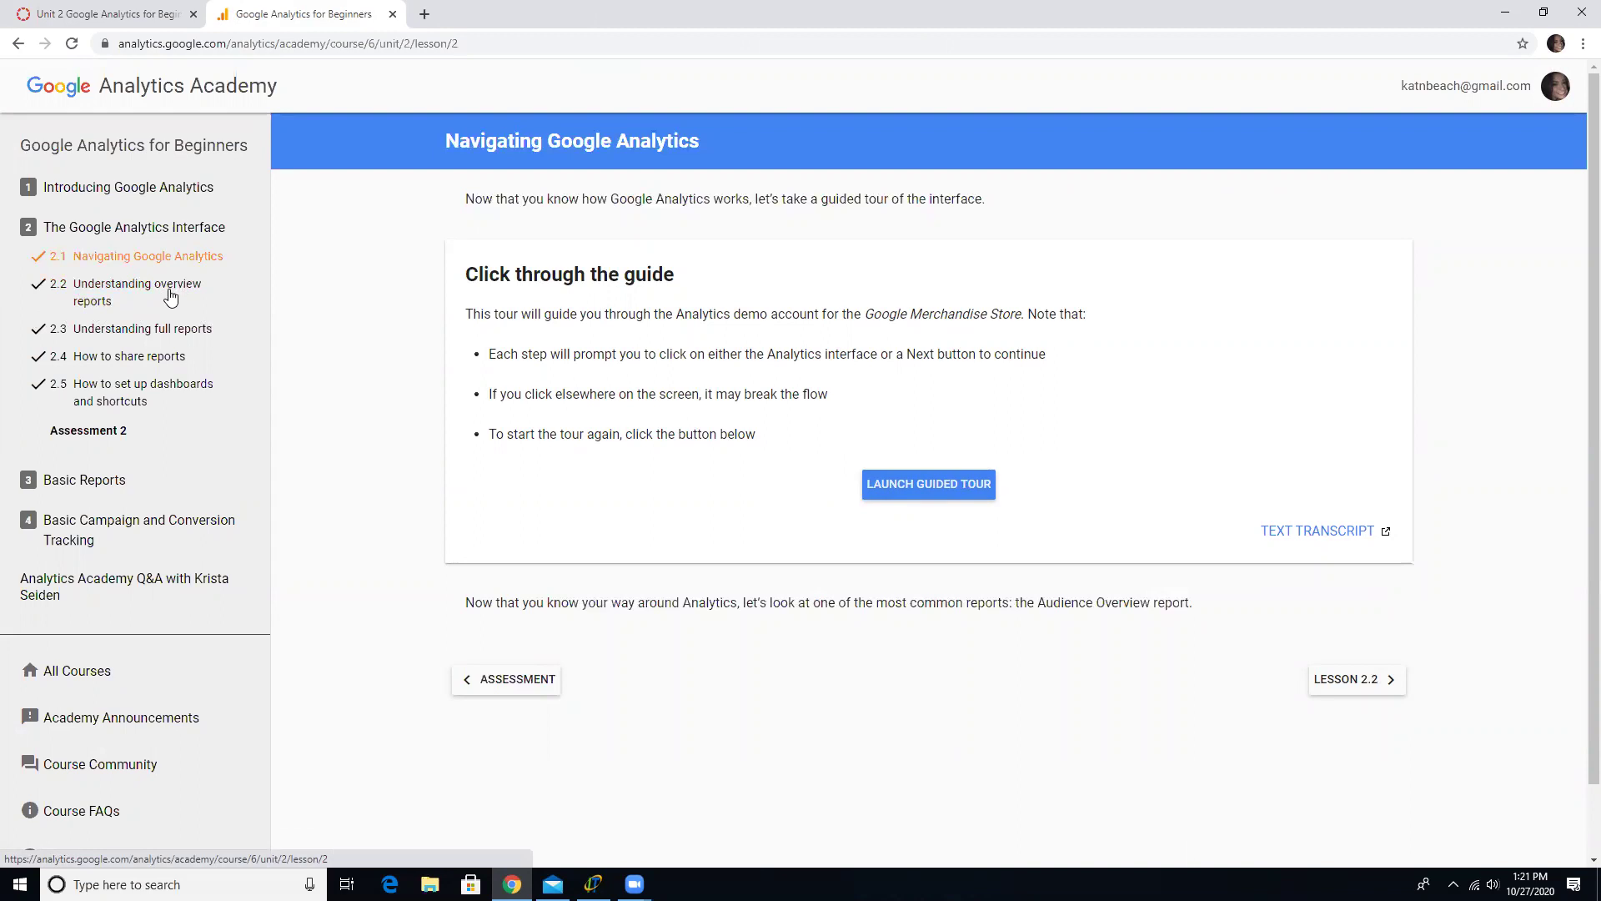
{"action": "left_click", "coordinate": [171, 296]}
{"action": "left_click", "coordinate": [881, 515]}
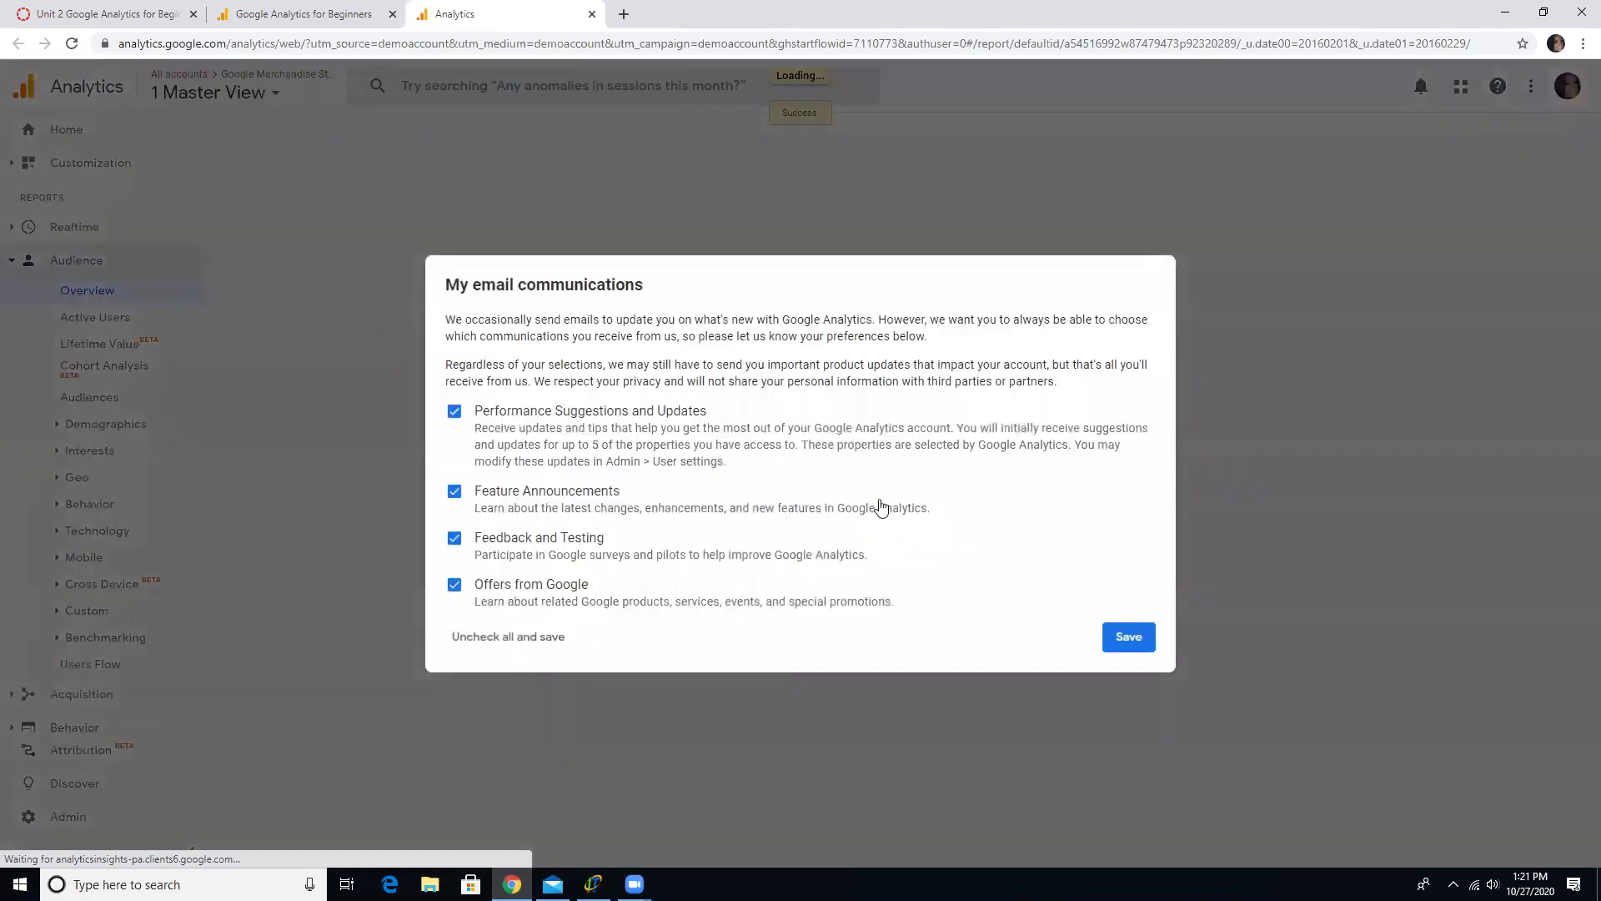
Step: Save the email communication preferences with all options enabled and advance the Audience Overview tour to its Date range selector stage
{"action": "left_click", "coordinate": [1147, 632]}
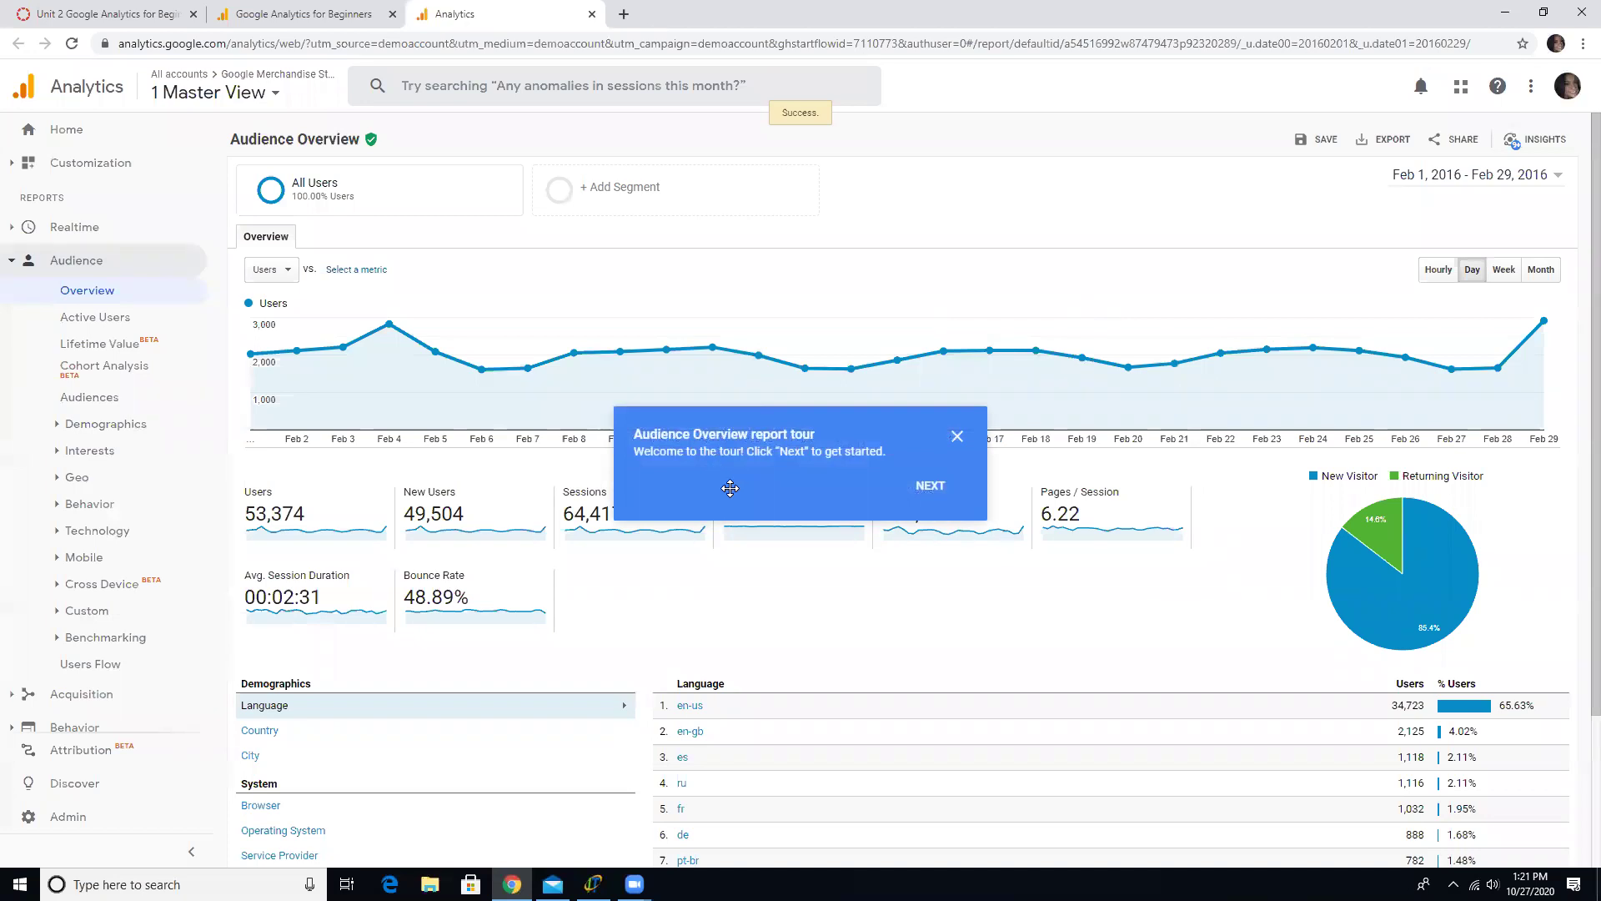
{"action": "left_click", "coordinate": [928, 487]}
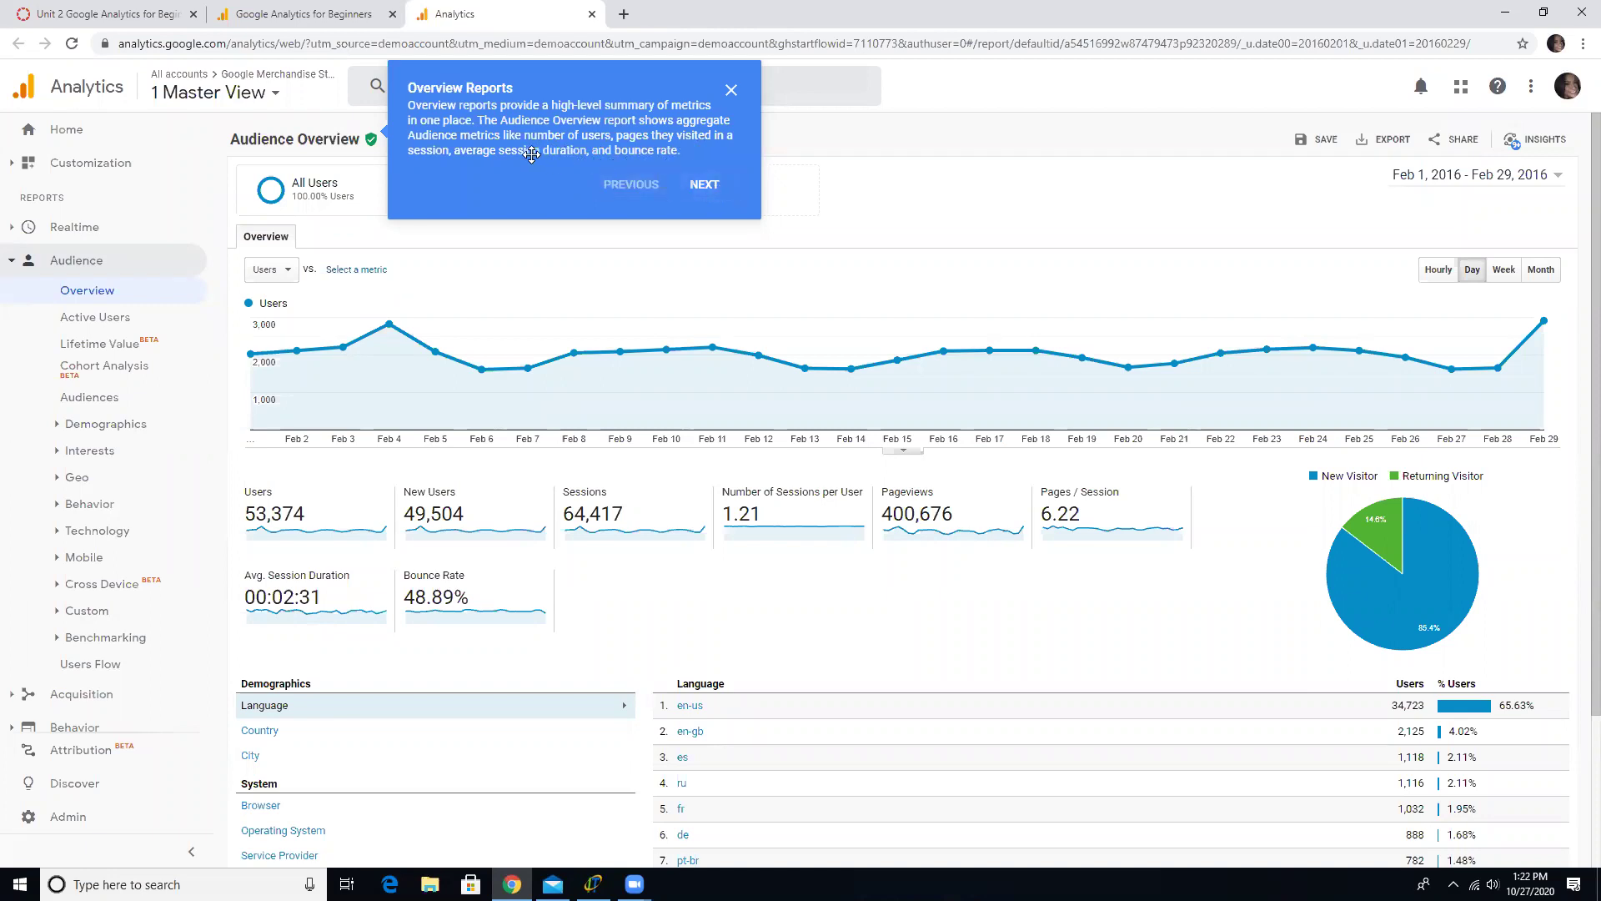
{"action": "left_click", "coordinate": [702, 191]}
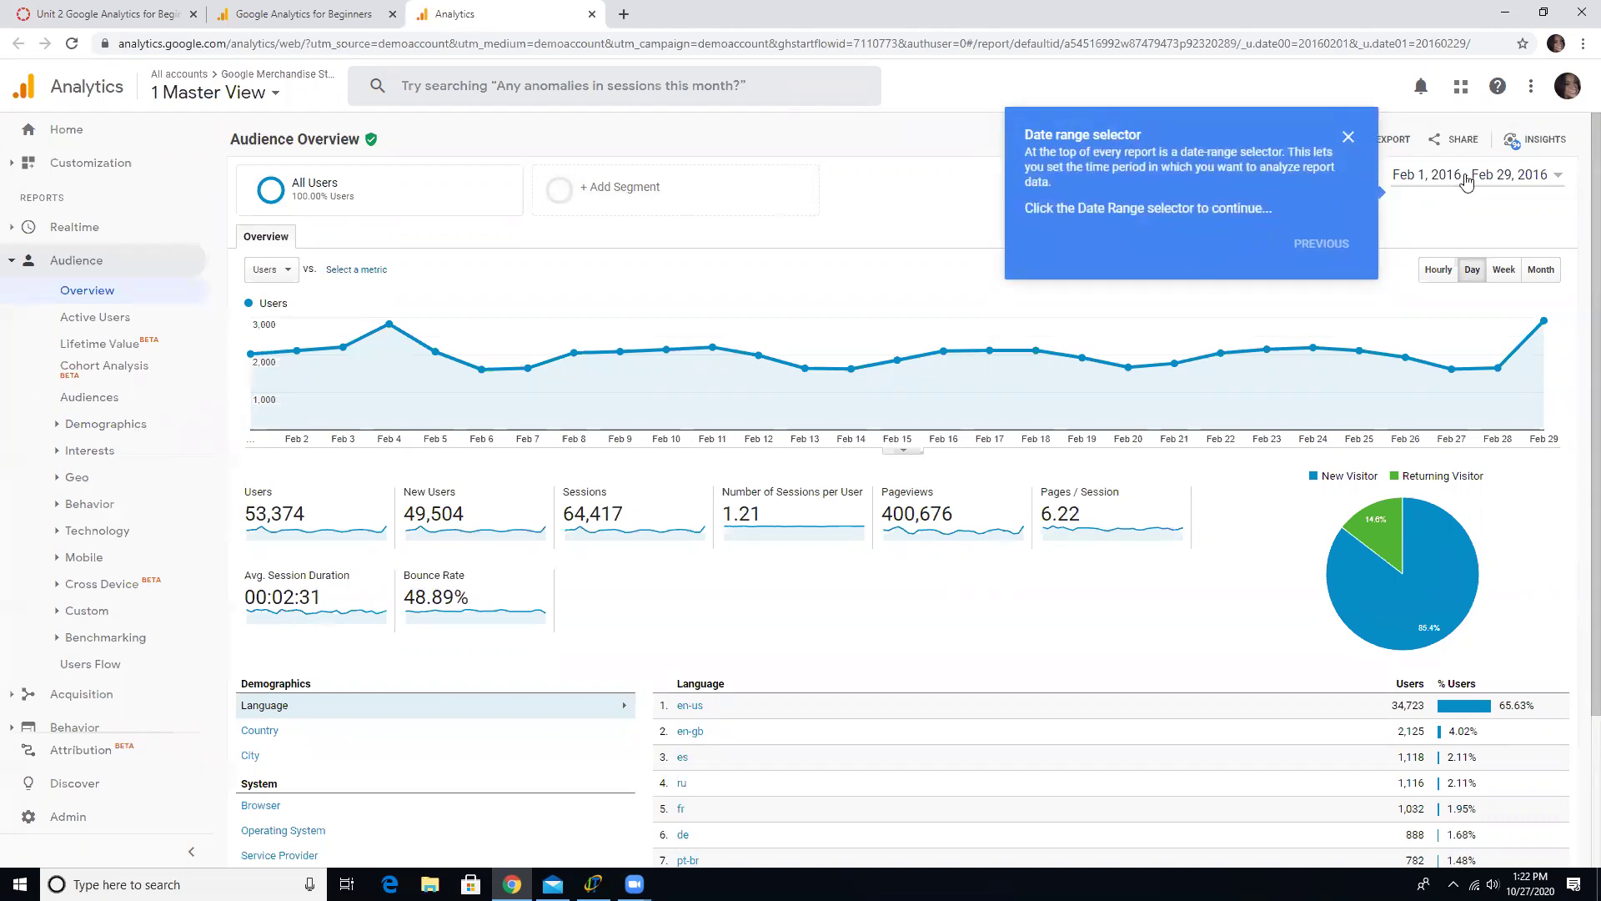
Step: Open the report's date range calendar, select Feb 1 to Feb 26, 2016, and continue the tour to the Segment Picker stage without applying
{"action": "left_click", "coordinate": [1467, 182]}
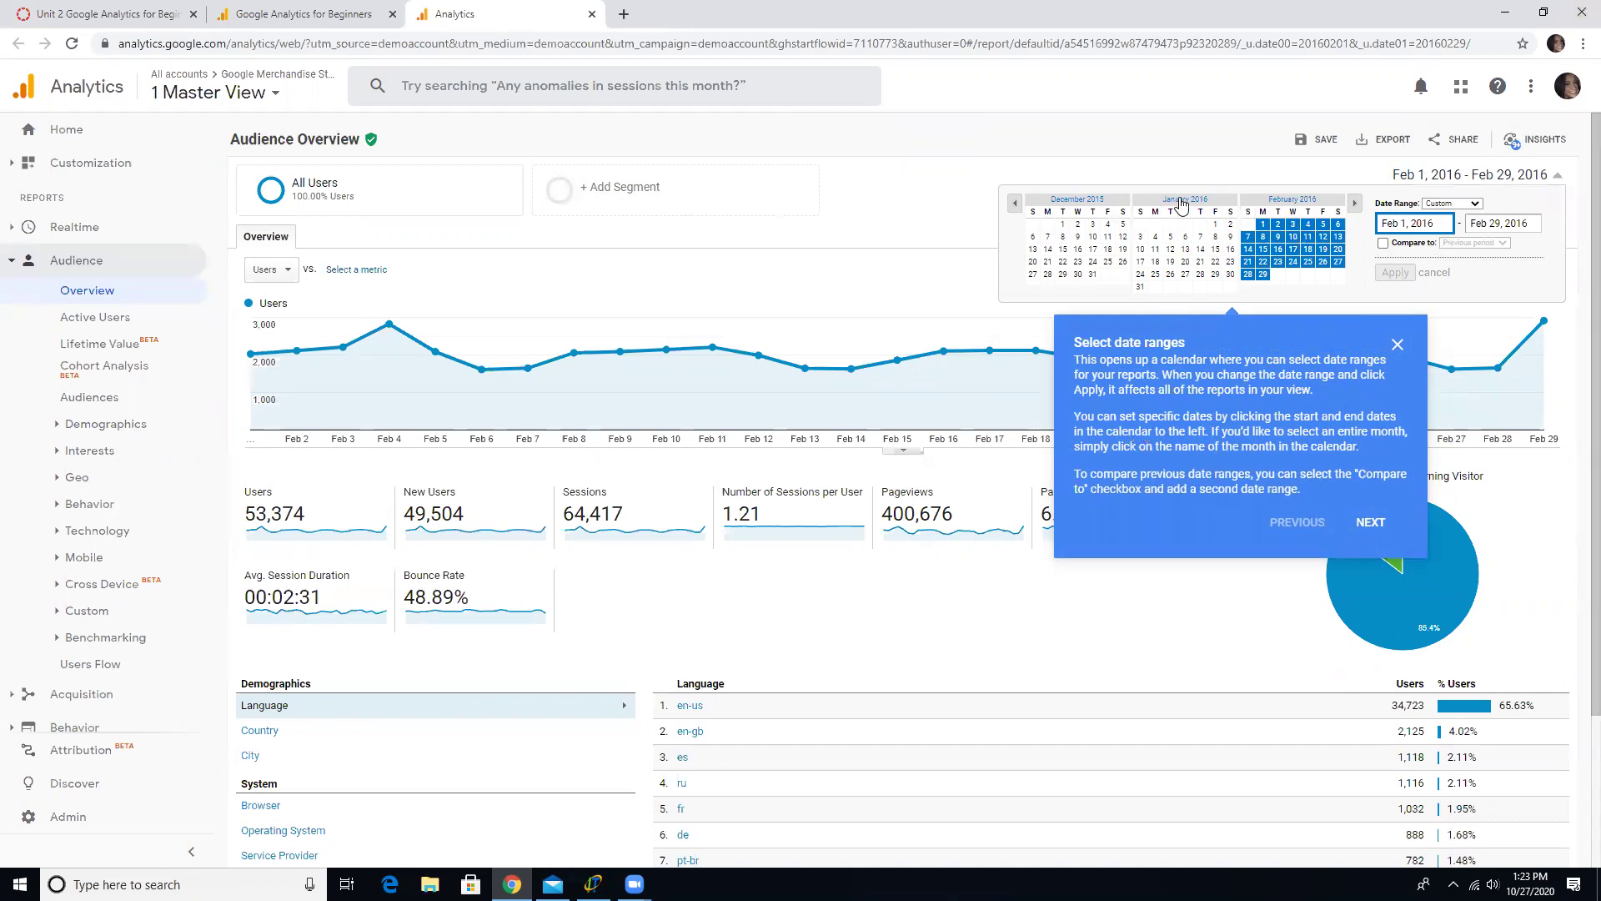
{"action": "left_click", "coordinate": [1180, 200]}
{"action": "left_click", "coordinate": [1263, 224]}
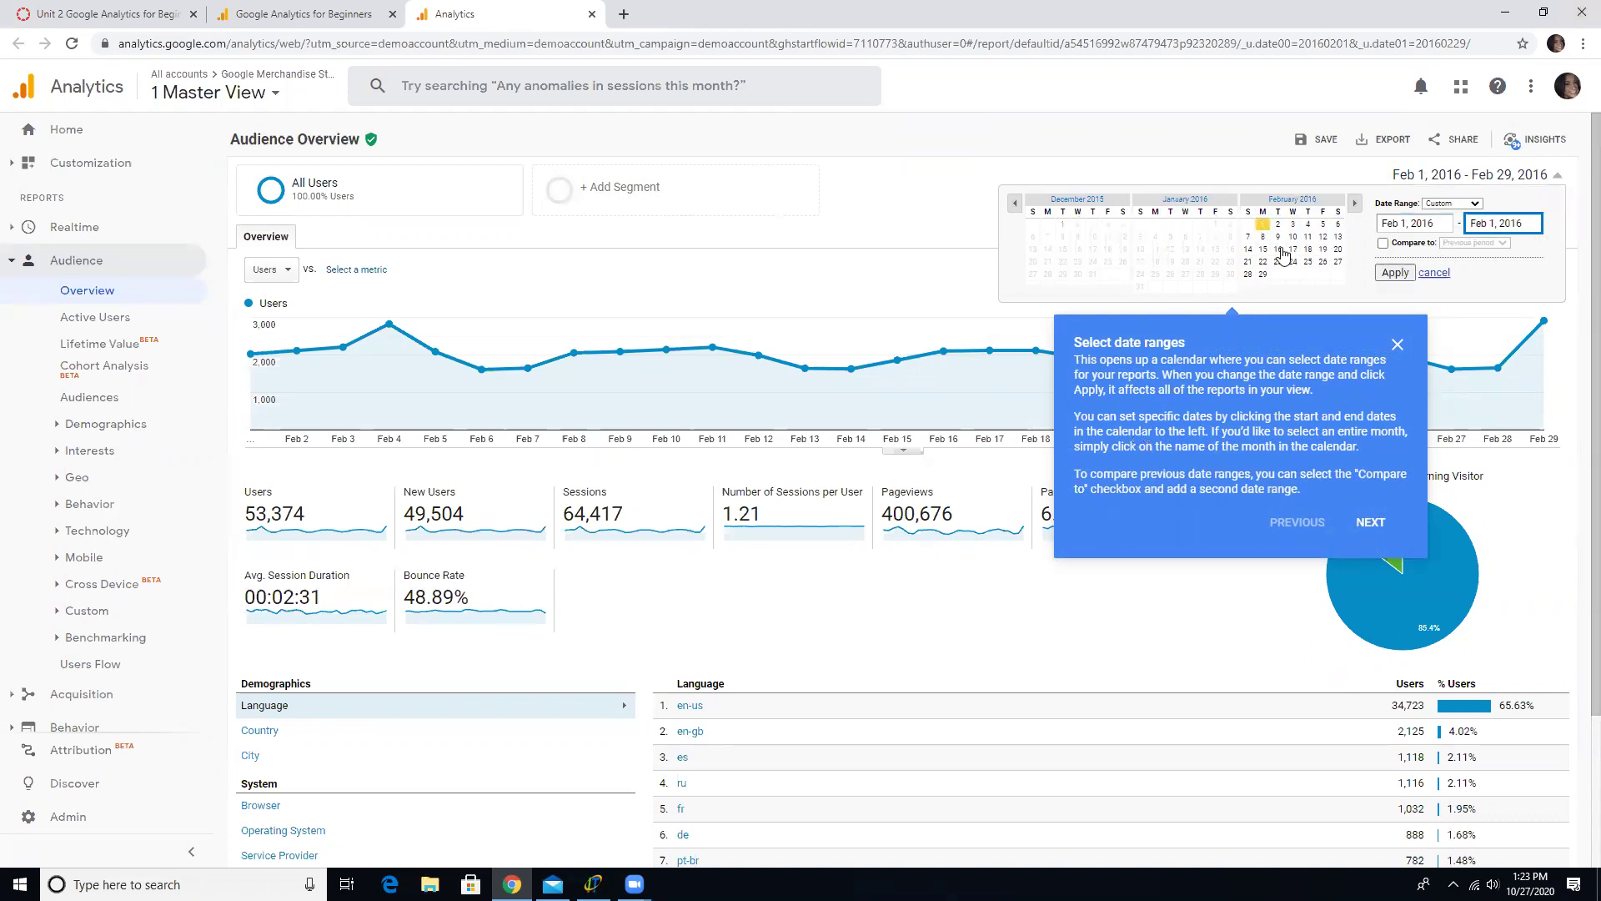
{"action": "left_click", "coordinate": [1326, 265]}
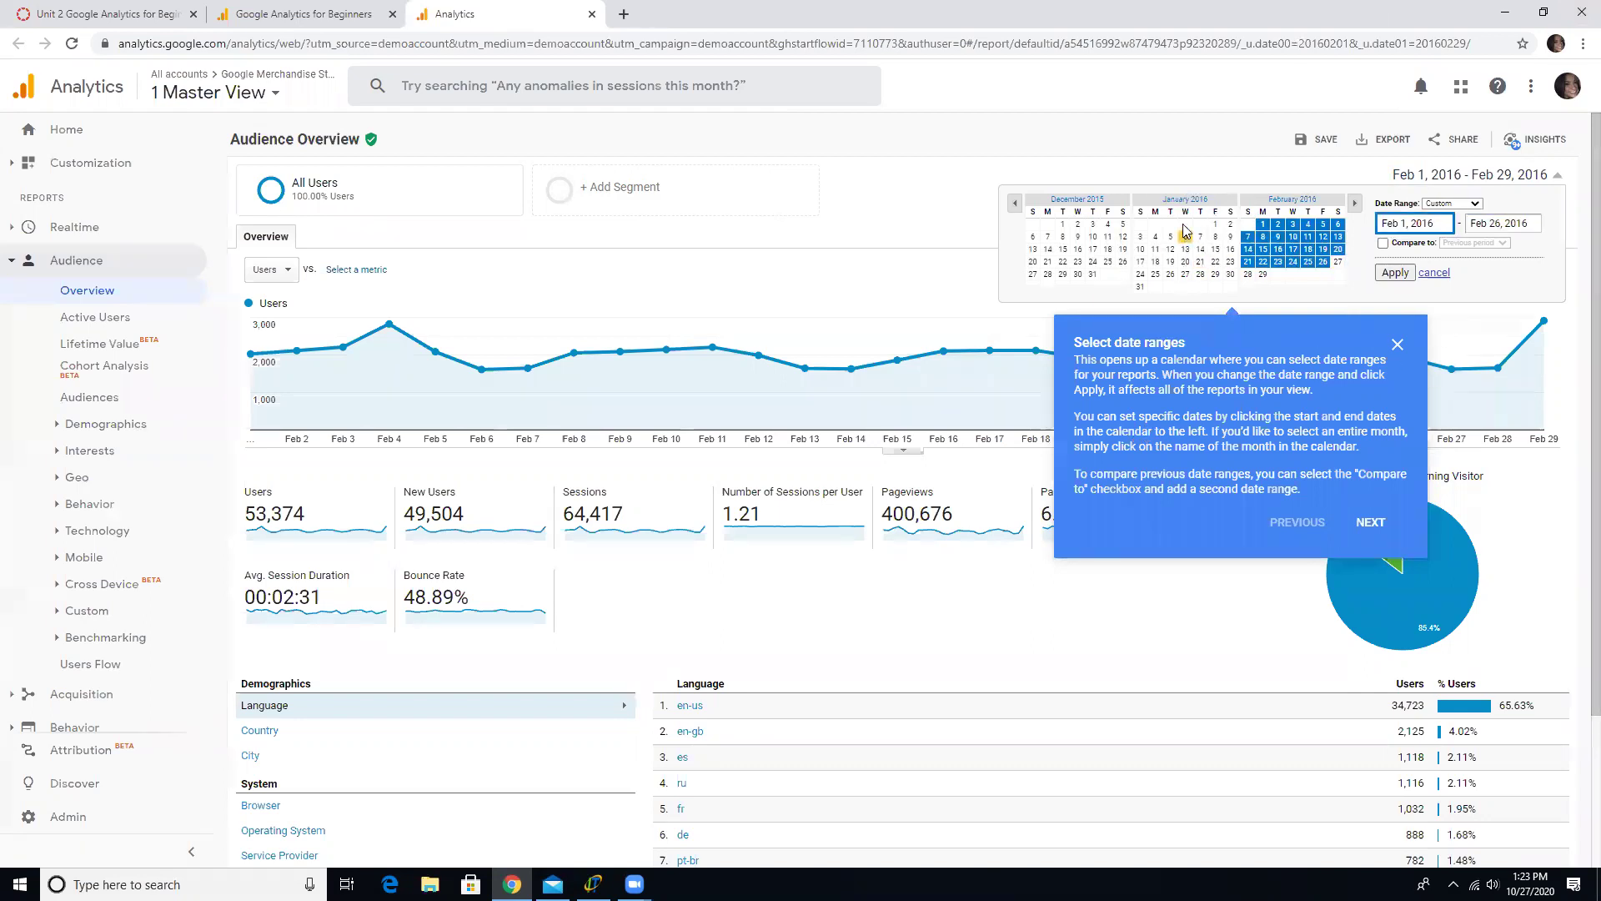
{"action": "left_click", "coordinate": [1376, 524]}
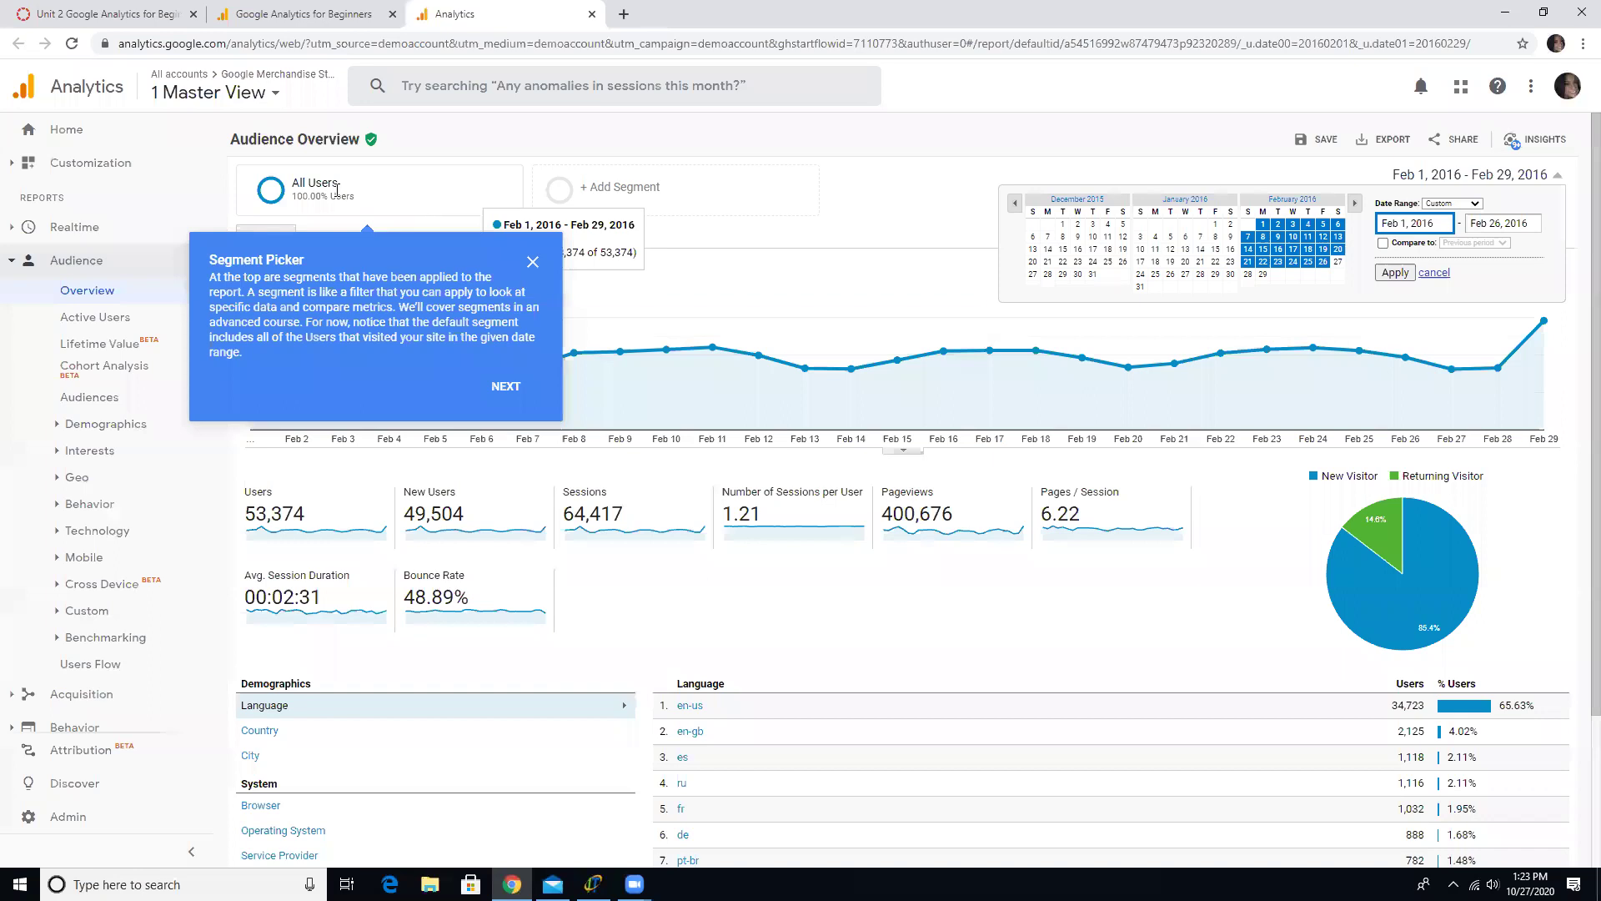
Step: View the available segments for the report, leave the segment list without changes, and advance the tour to the Line Graph stage
{"action": "left_click", "coordinate": [336, 189]}
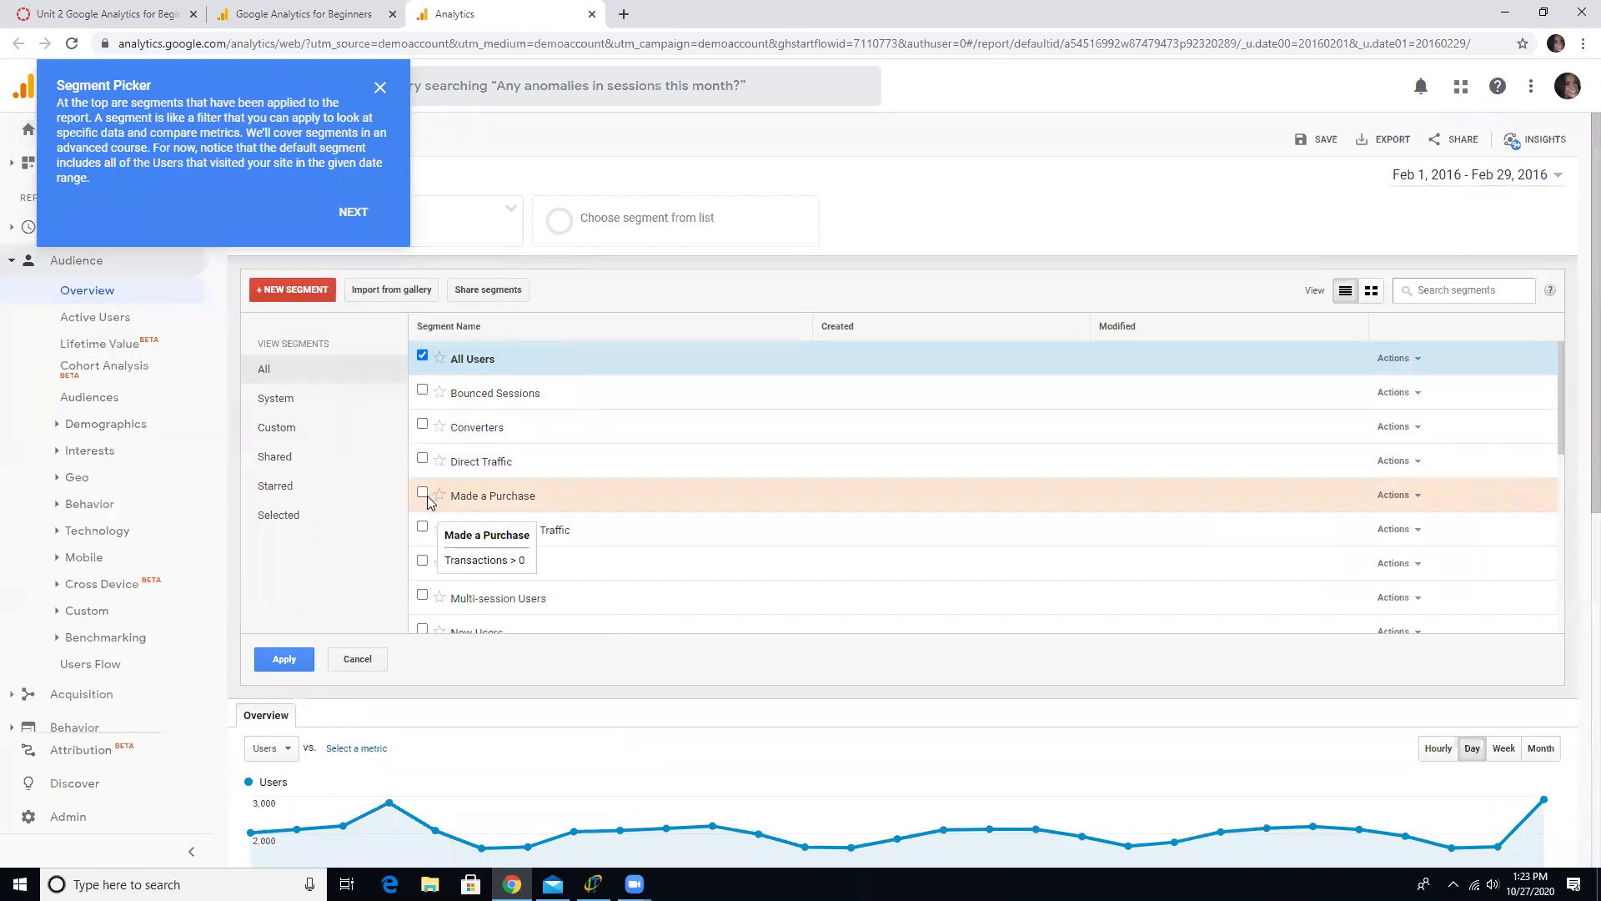
{"action": "left_click", "coordinate": [358, 661]}
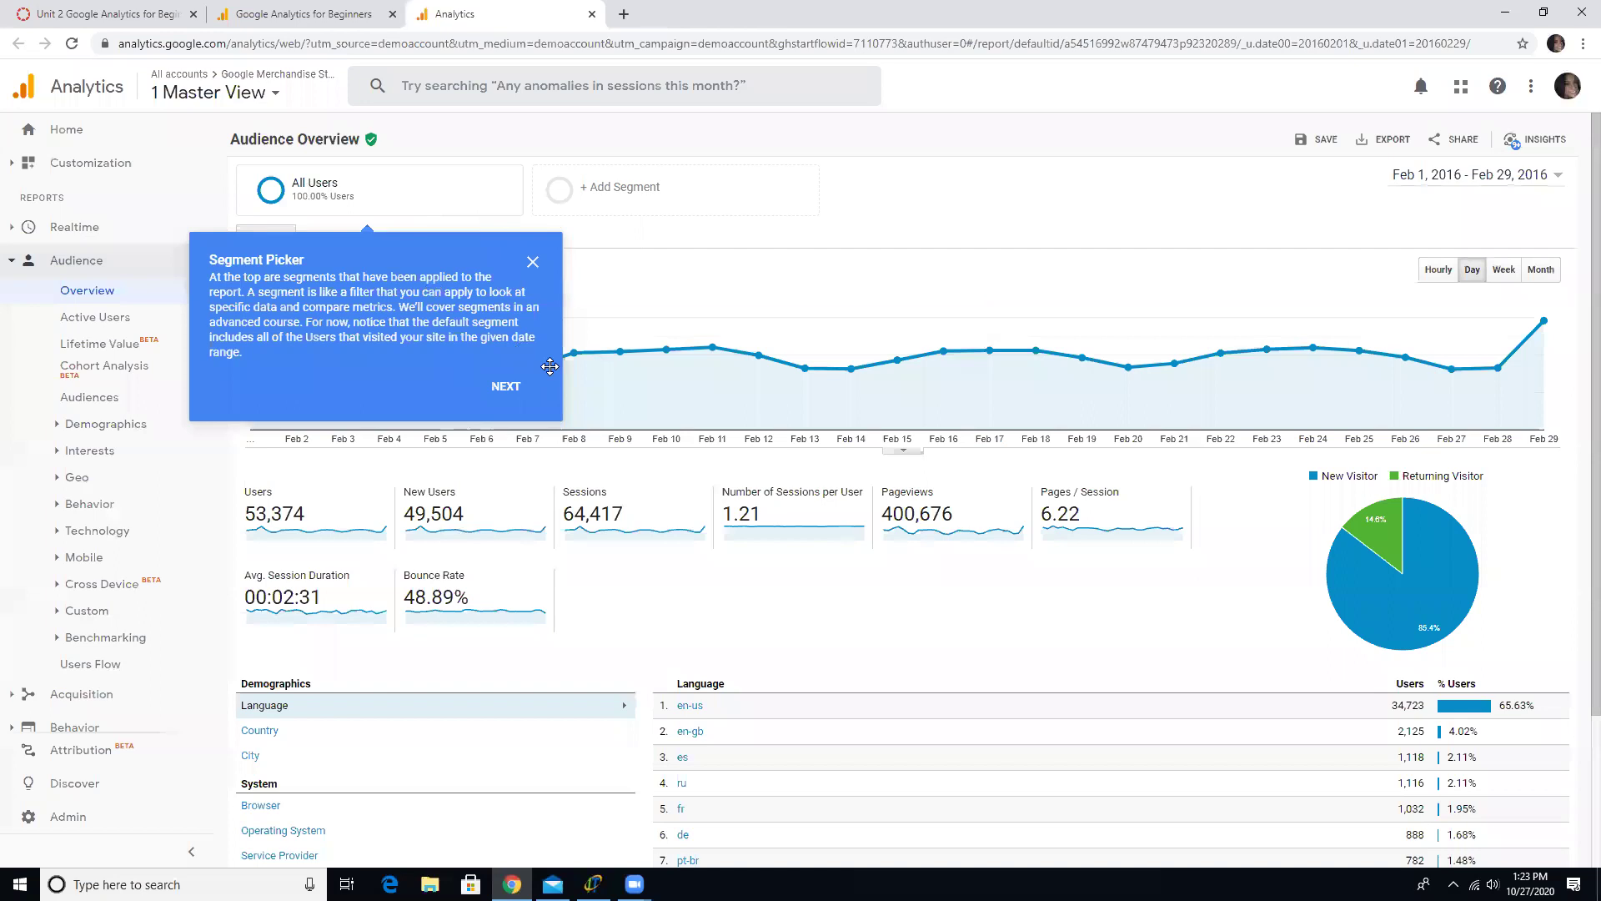
{"action": "left_click", "coordinate": [509, 389]}
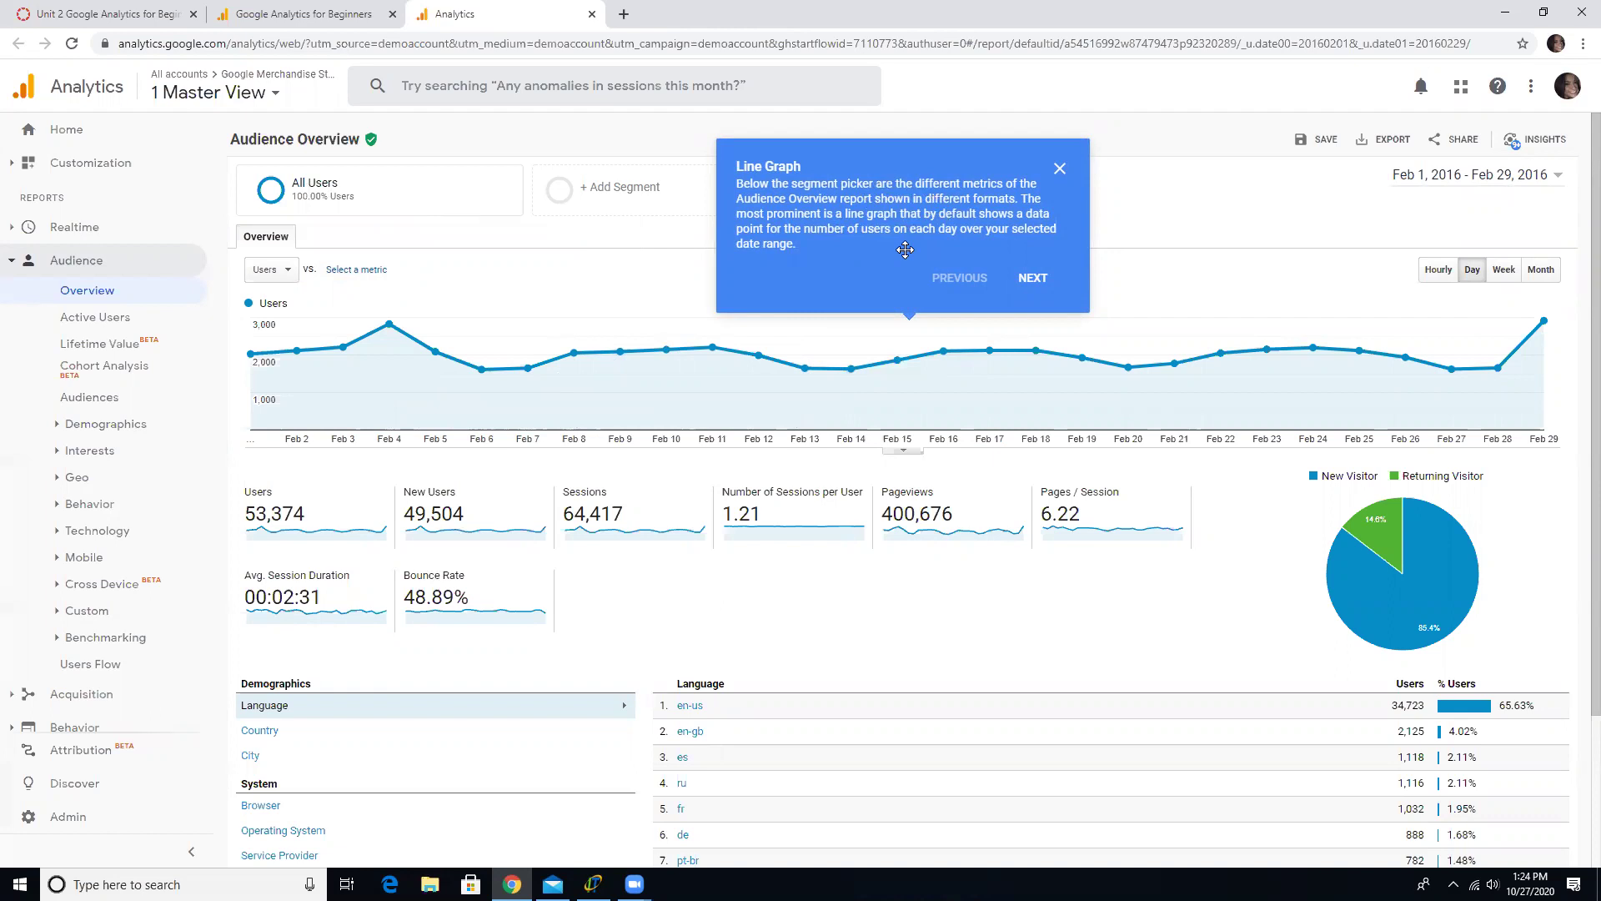
Step: Inspect the line graph's February 14 data point, advance the tour to Time Selector, and switch the graph to hourly data
{"action": "mouse_move", "coordinate": [897, 361]}
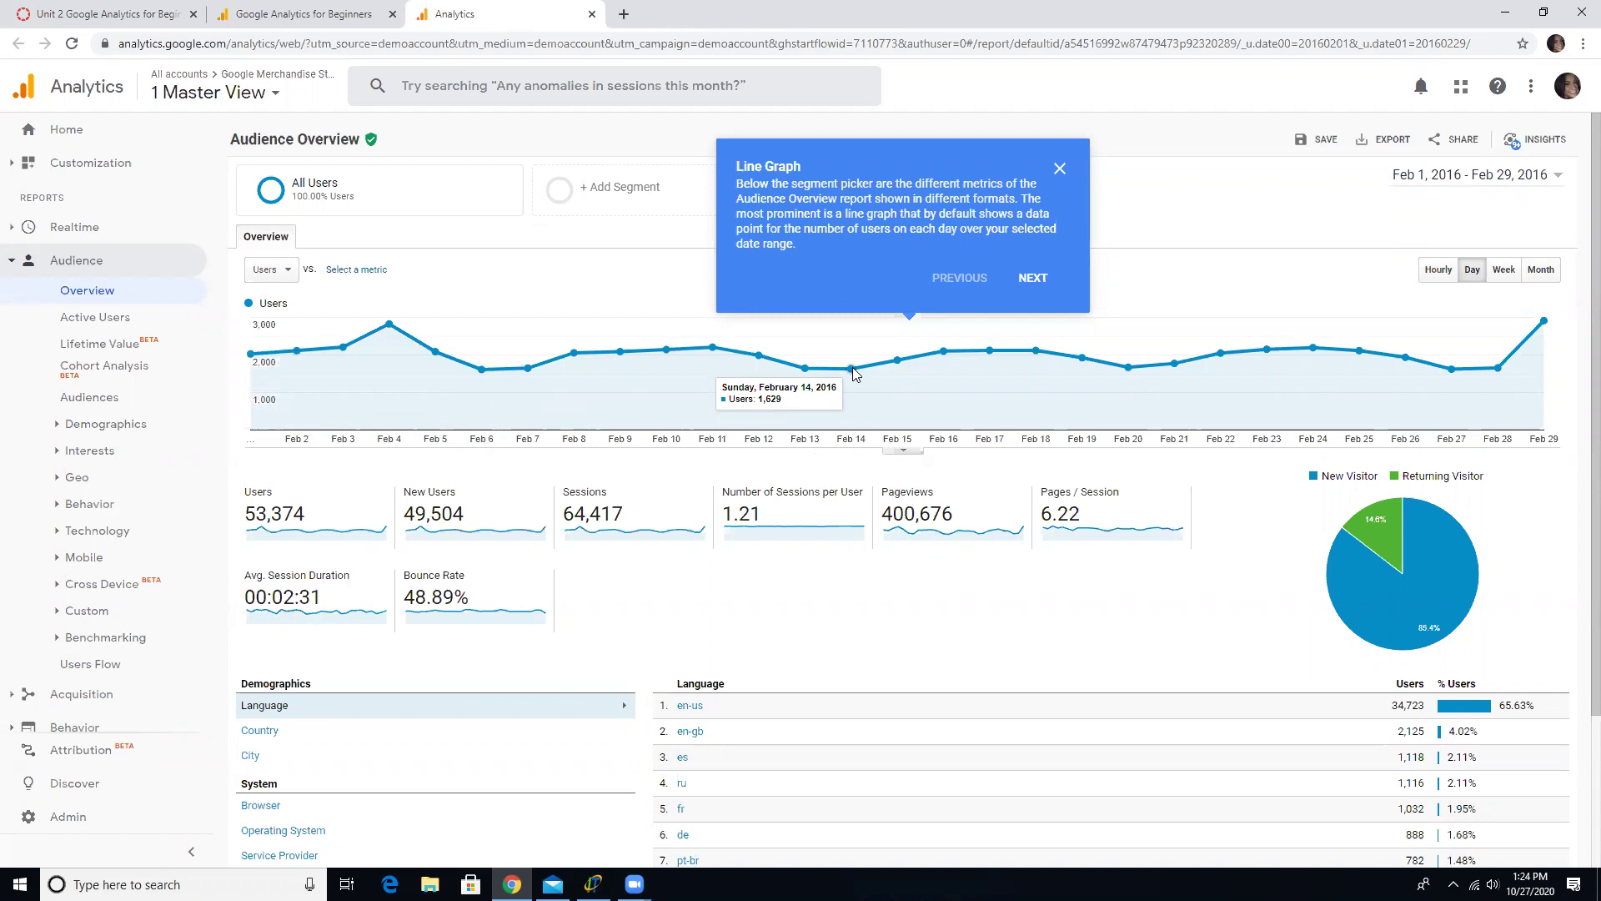
{"action": "left_click", "coordinate": [1035, 278]}
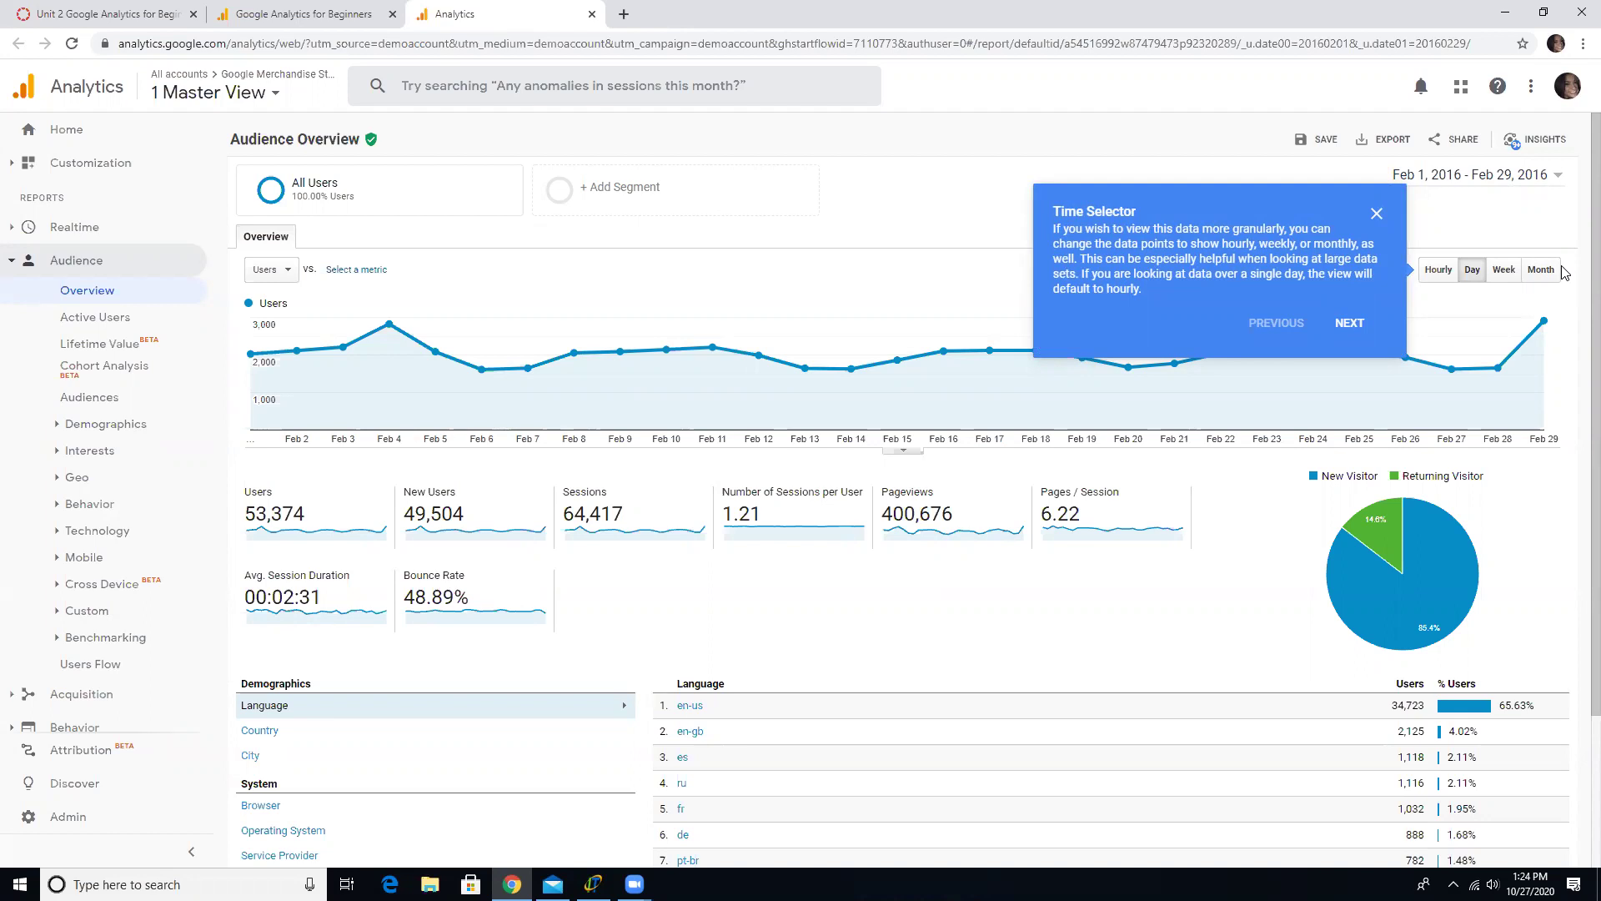
{"action": "left_click", "coordinate": [1431, 272]}
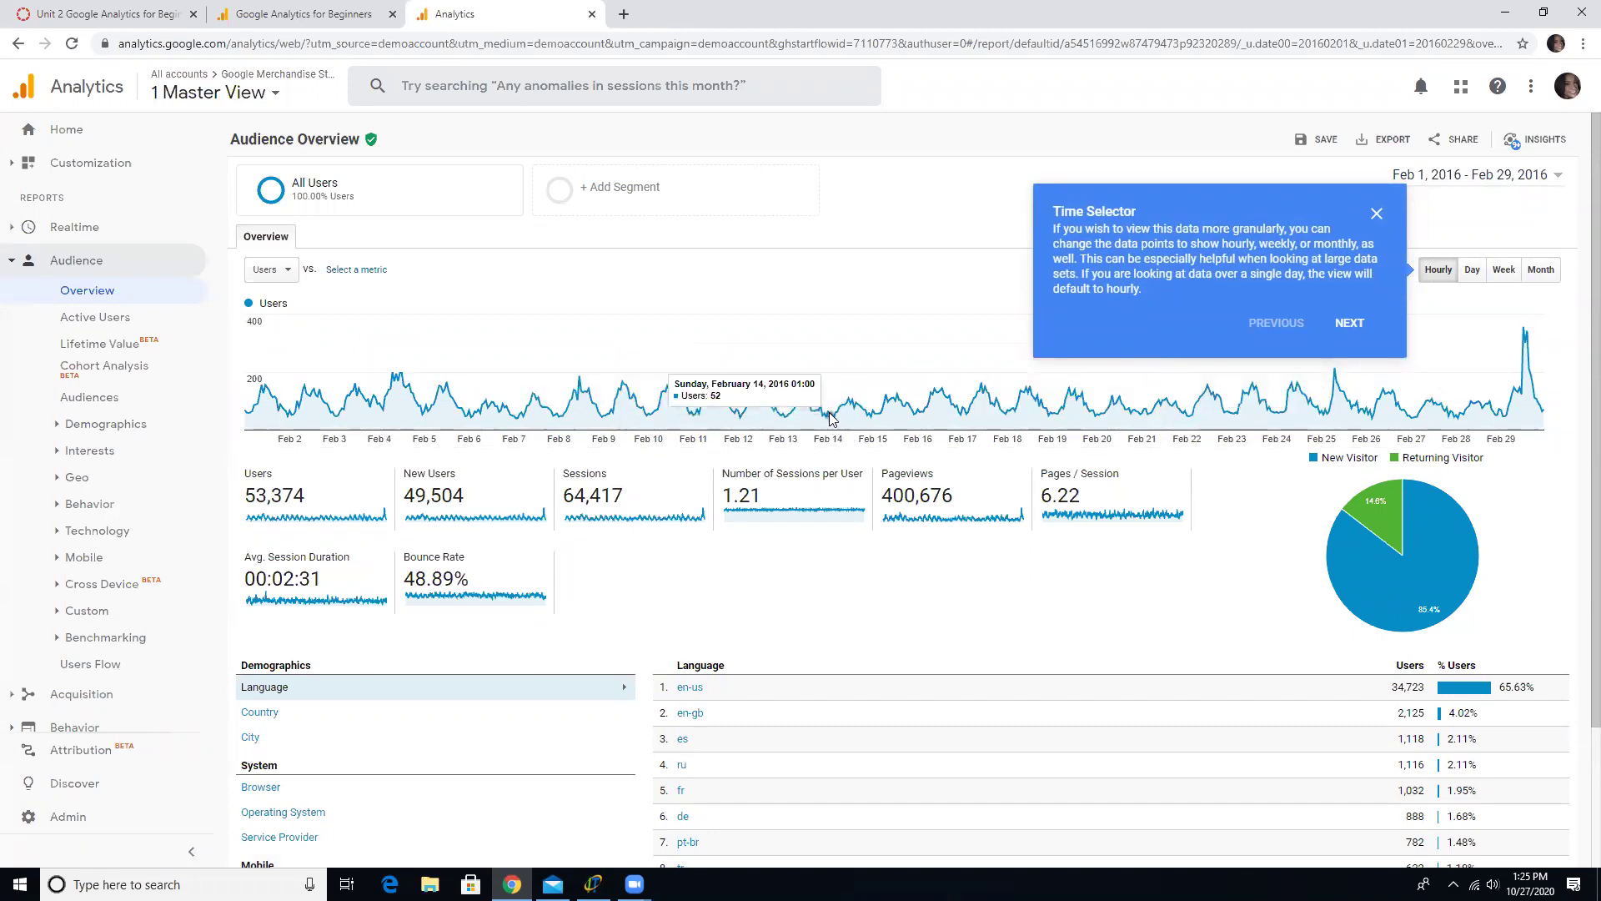
Step: Advance the tour past the Metric Selector stage and switch the line graph to monthly data
{"action": "left_click", "coordinate": [1350, 322]}
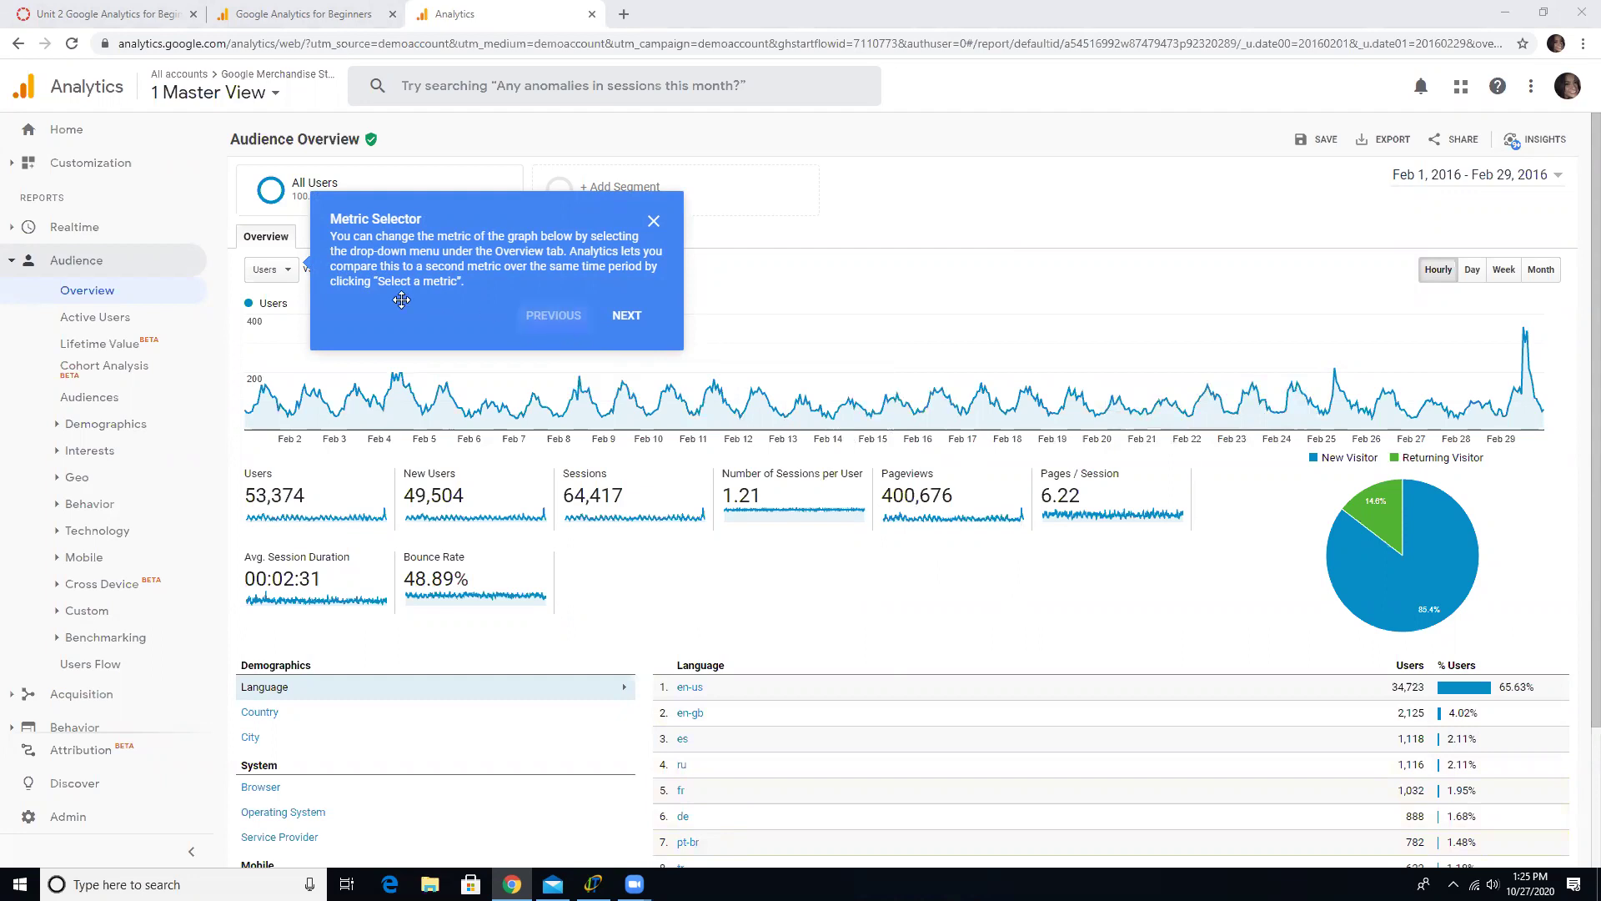
{"action": "left_click", "coordinate": [627, 317]}
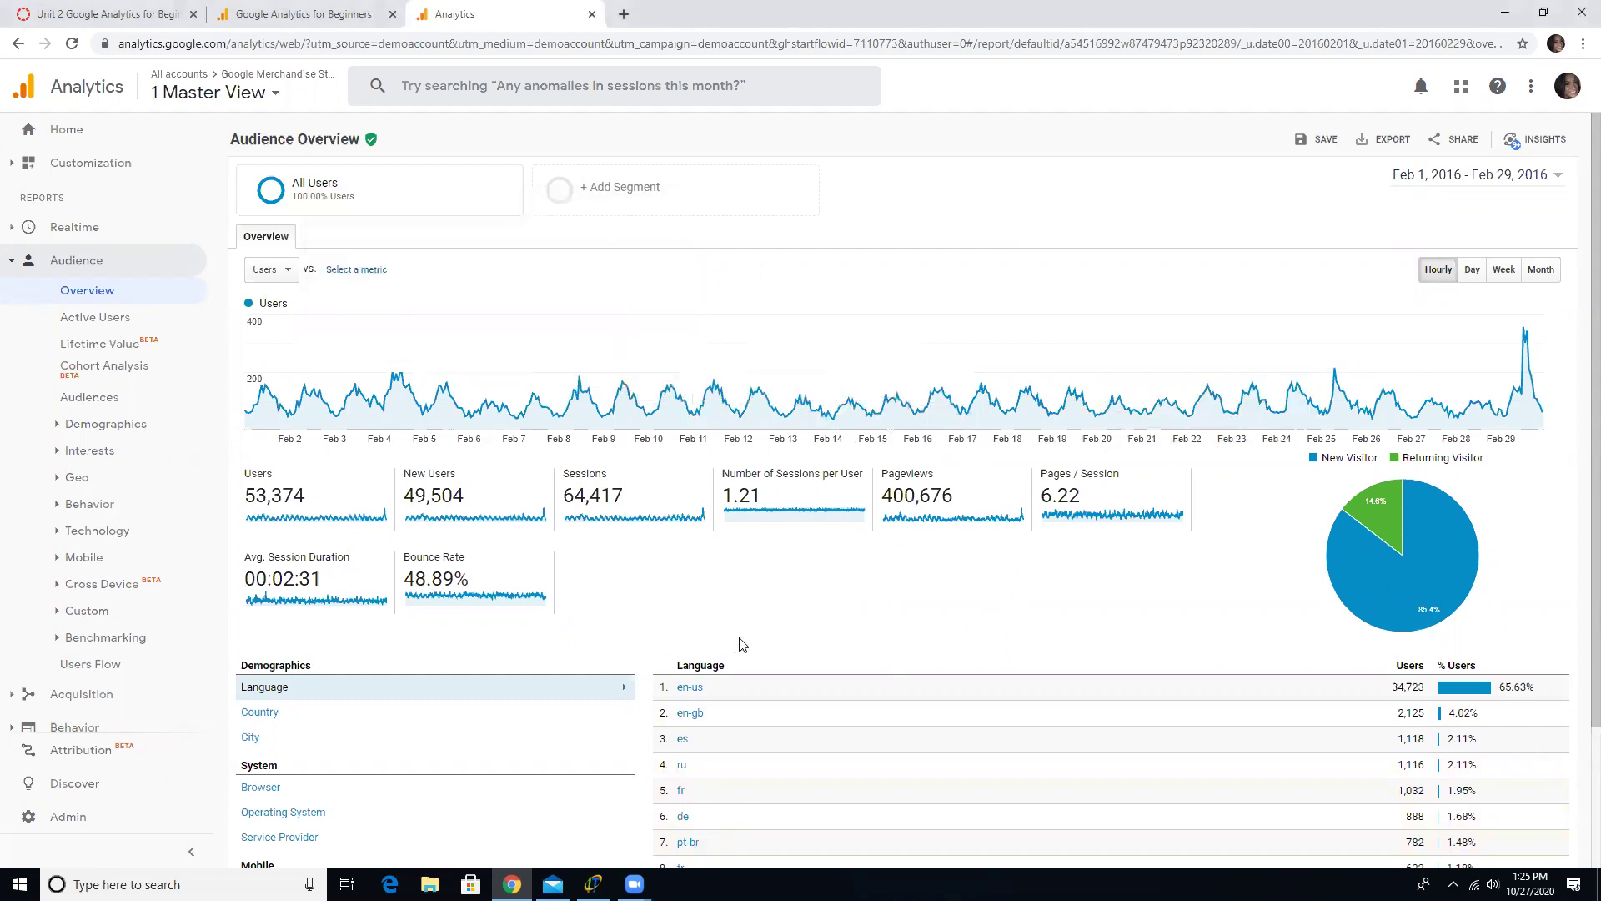
{"action": "scroll", "coordinate": [443, 508], "scroll_direction": "down", "scroll_amount": 3}
{"action": "scroll", "coordinate": [636, 636], "scroll_direction": "up", "scroll_amount": 3}
{"action": "left_click", "coordinate": [1540, 269]}
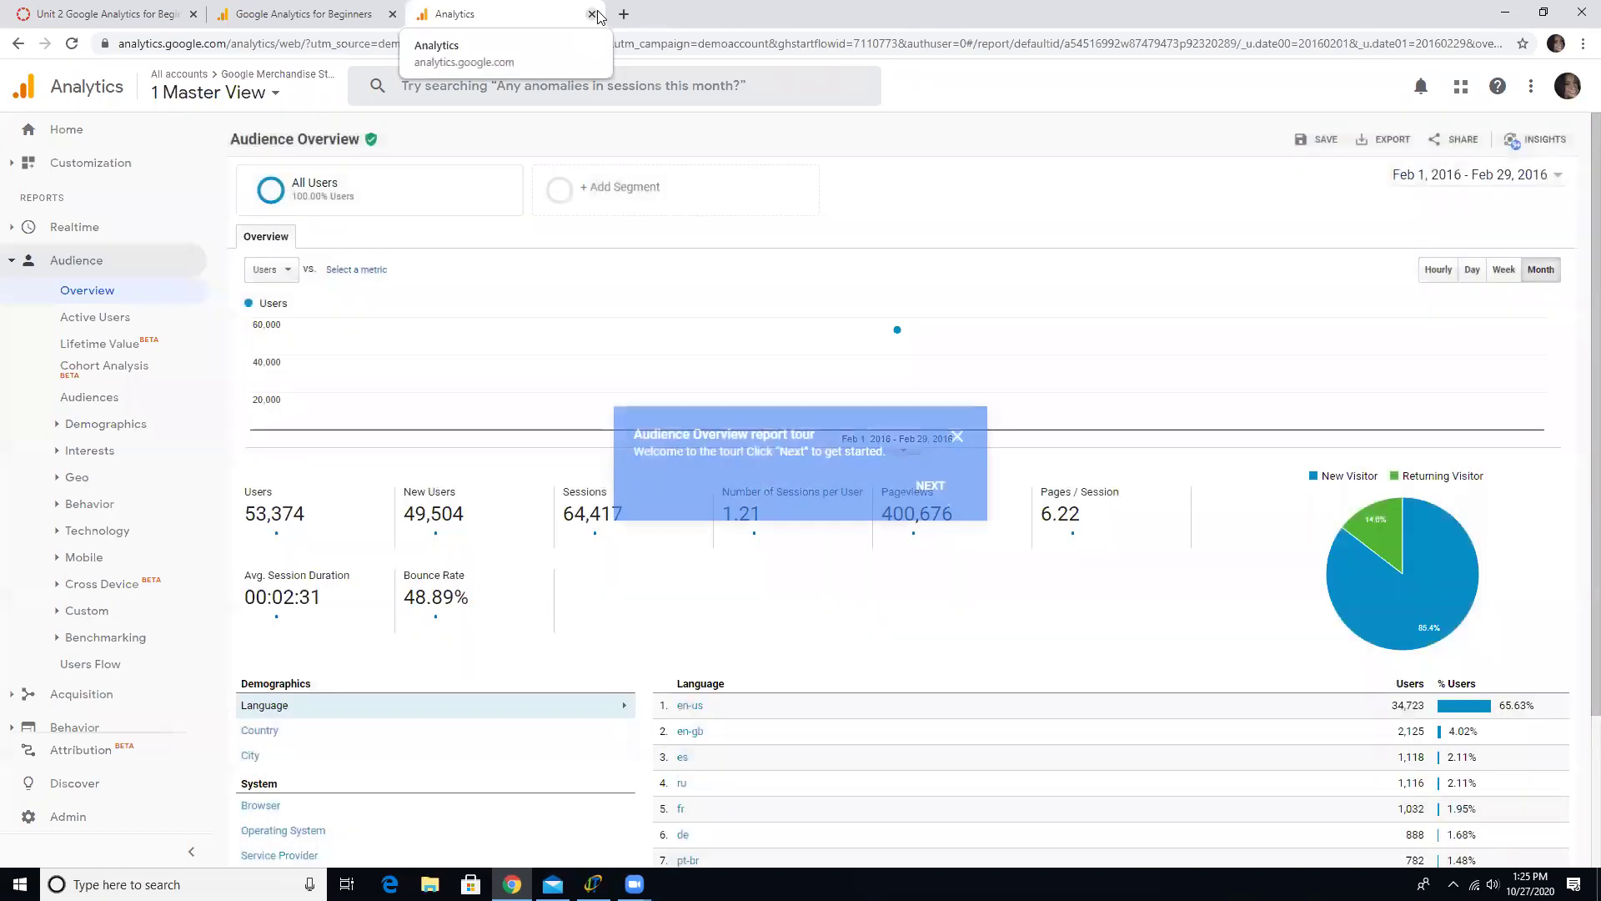
Step: Replay the Audience Overview tour from its welcome message through the date range, segment, graph and metric stages to Graph Annotator
{"action": "left_click", "coordinate": [931, 492]}
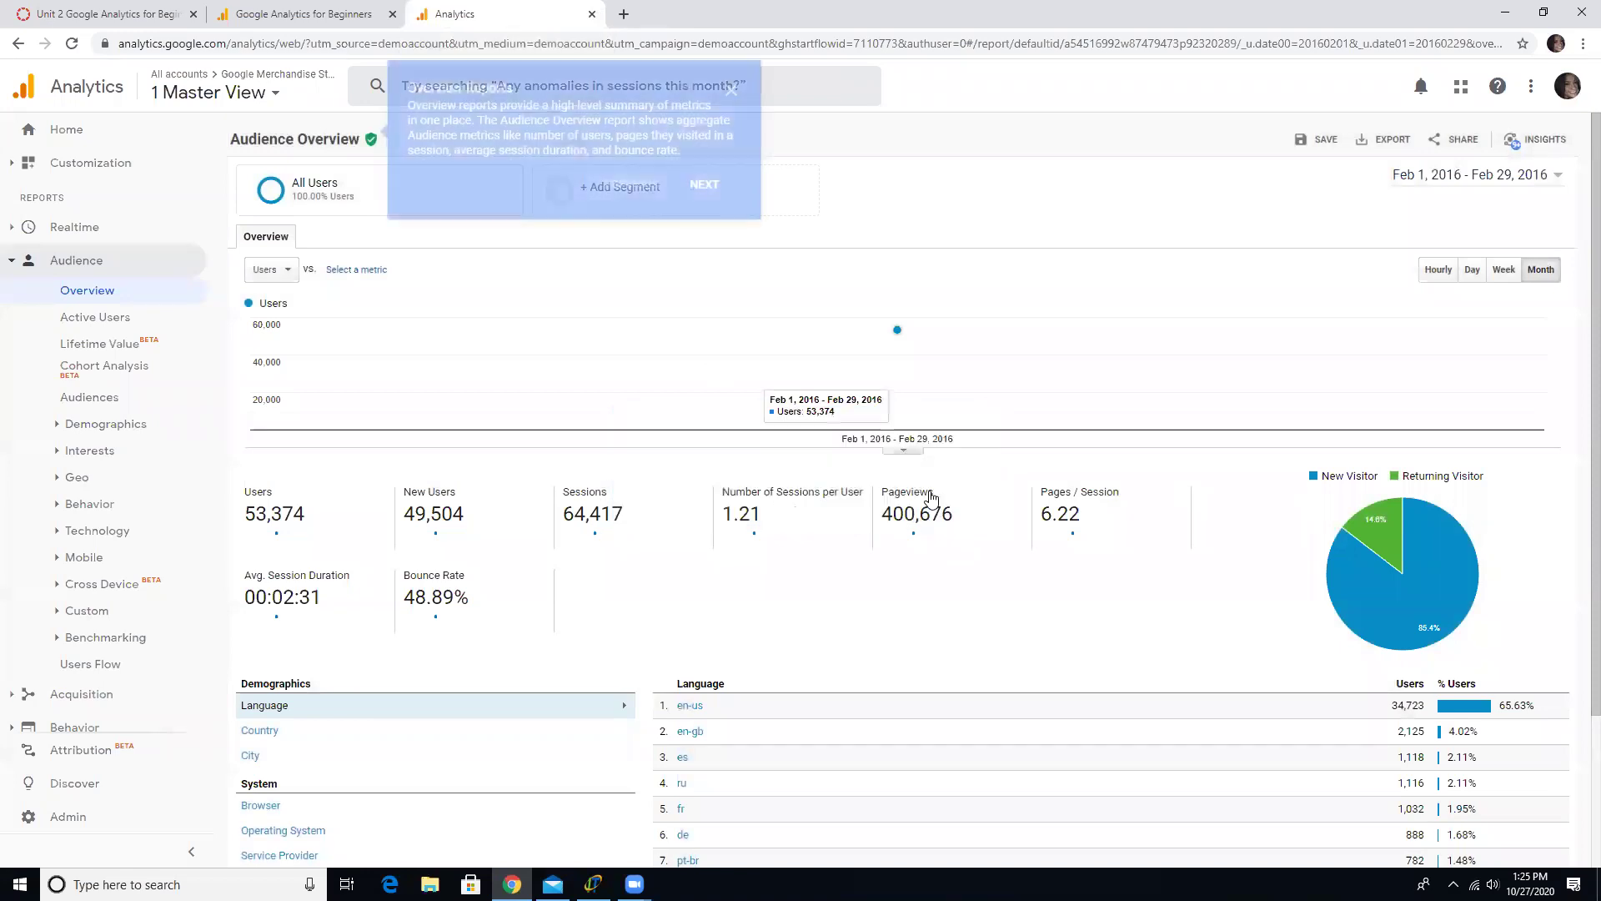
{"action": "left_click", "coordinate": [701, 185]}
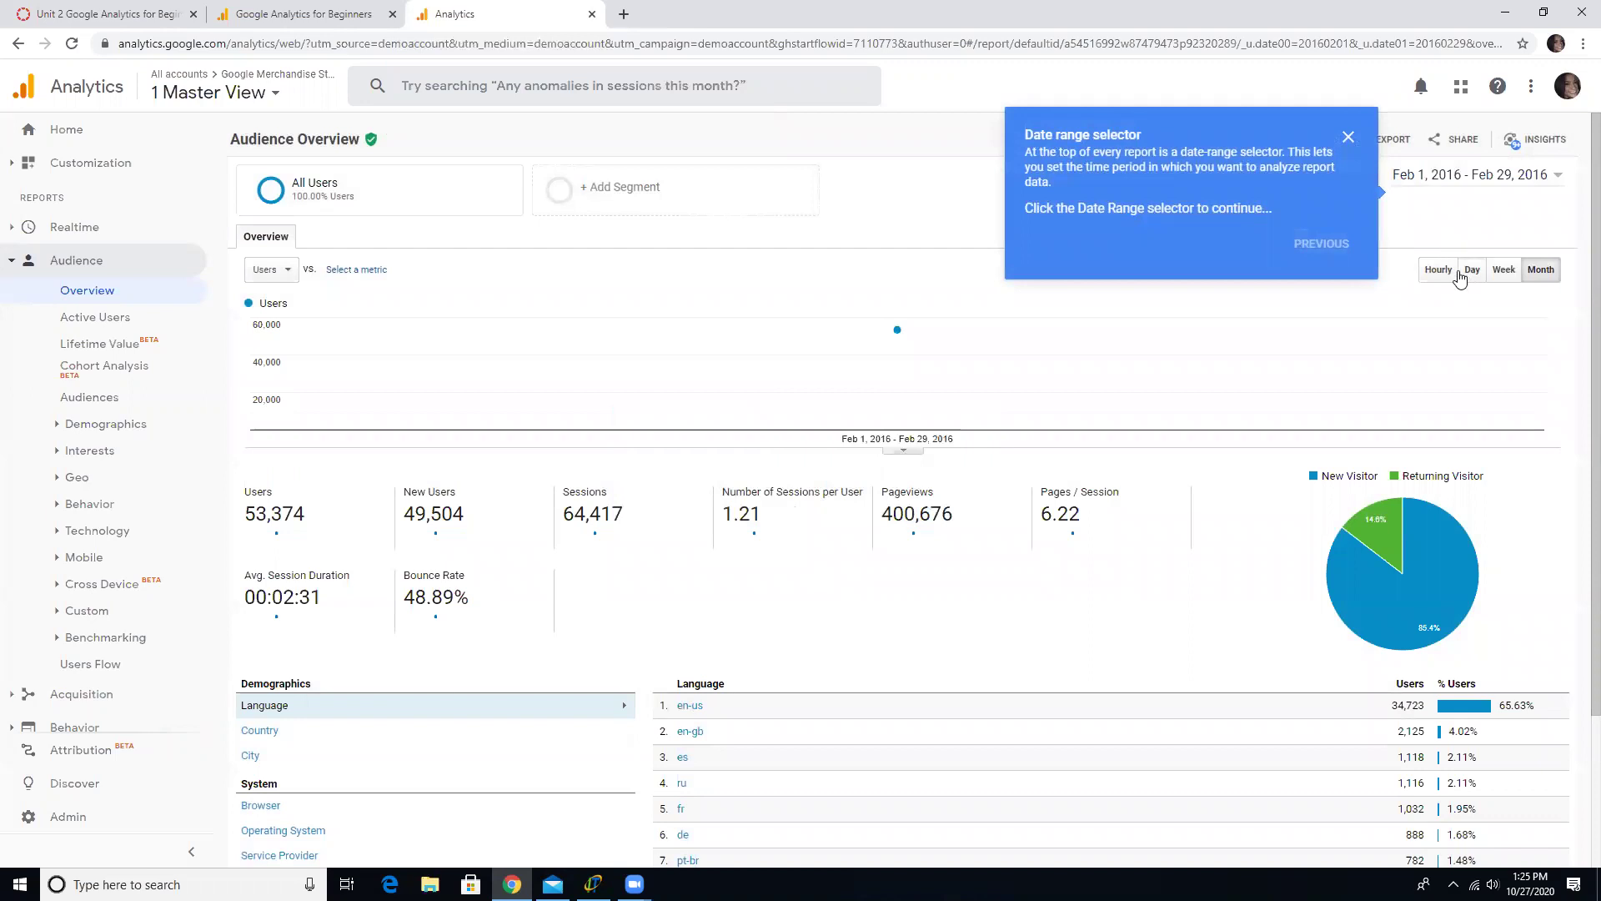
{"action": "left_click", "coordinate": [1418, 175]}
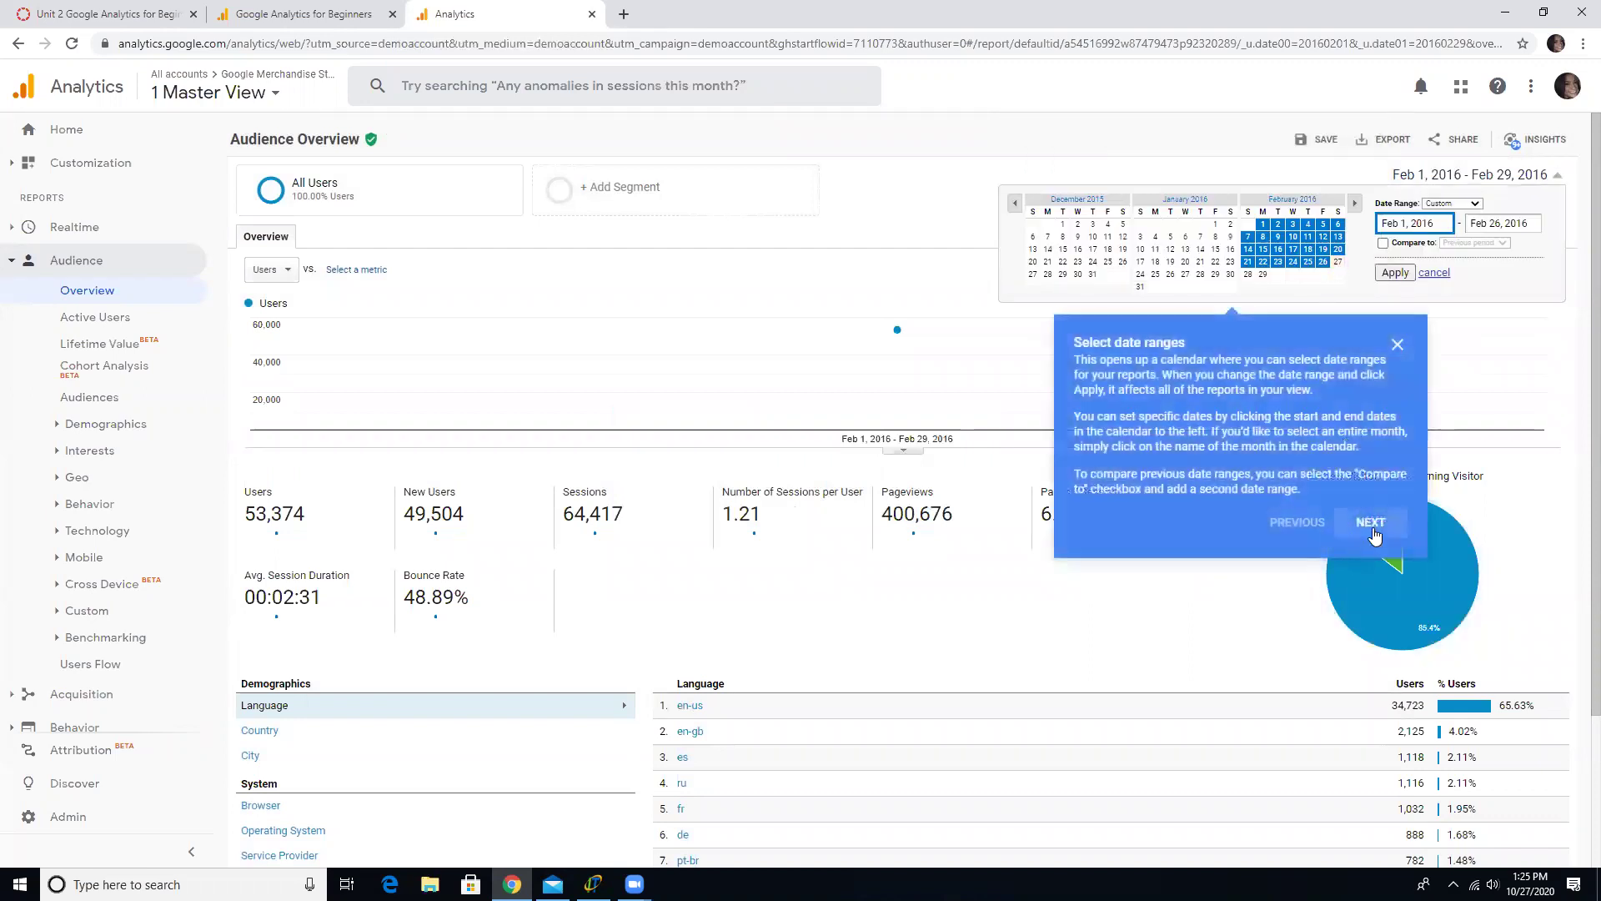
{"action": "left_click", "coordinate": [1364, 525]}
{"action": "left_click", "coordinate": [506, 385]}
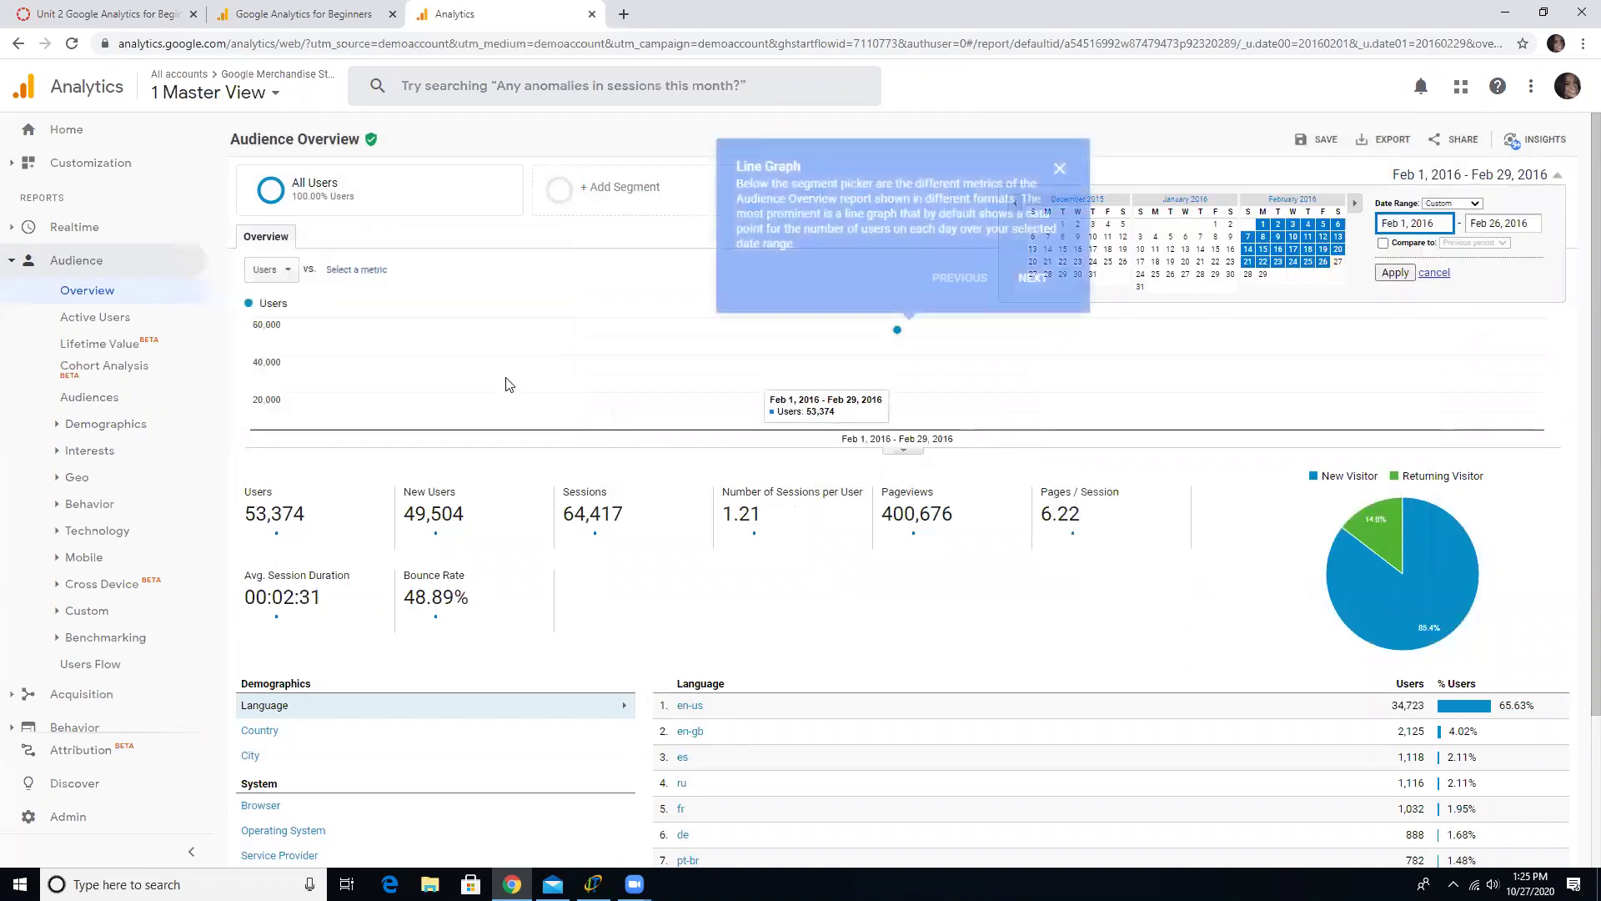
{"action": "left_click", "coordinate": [1032, 278]}
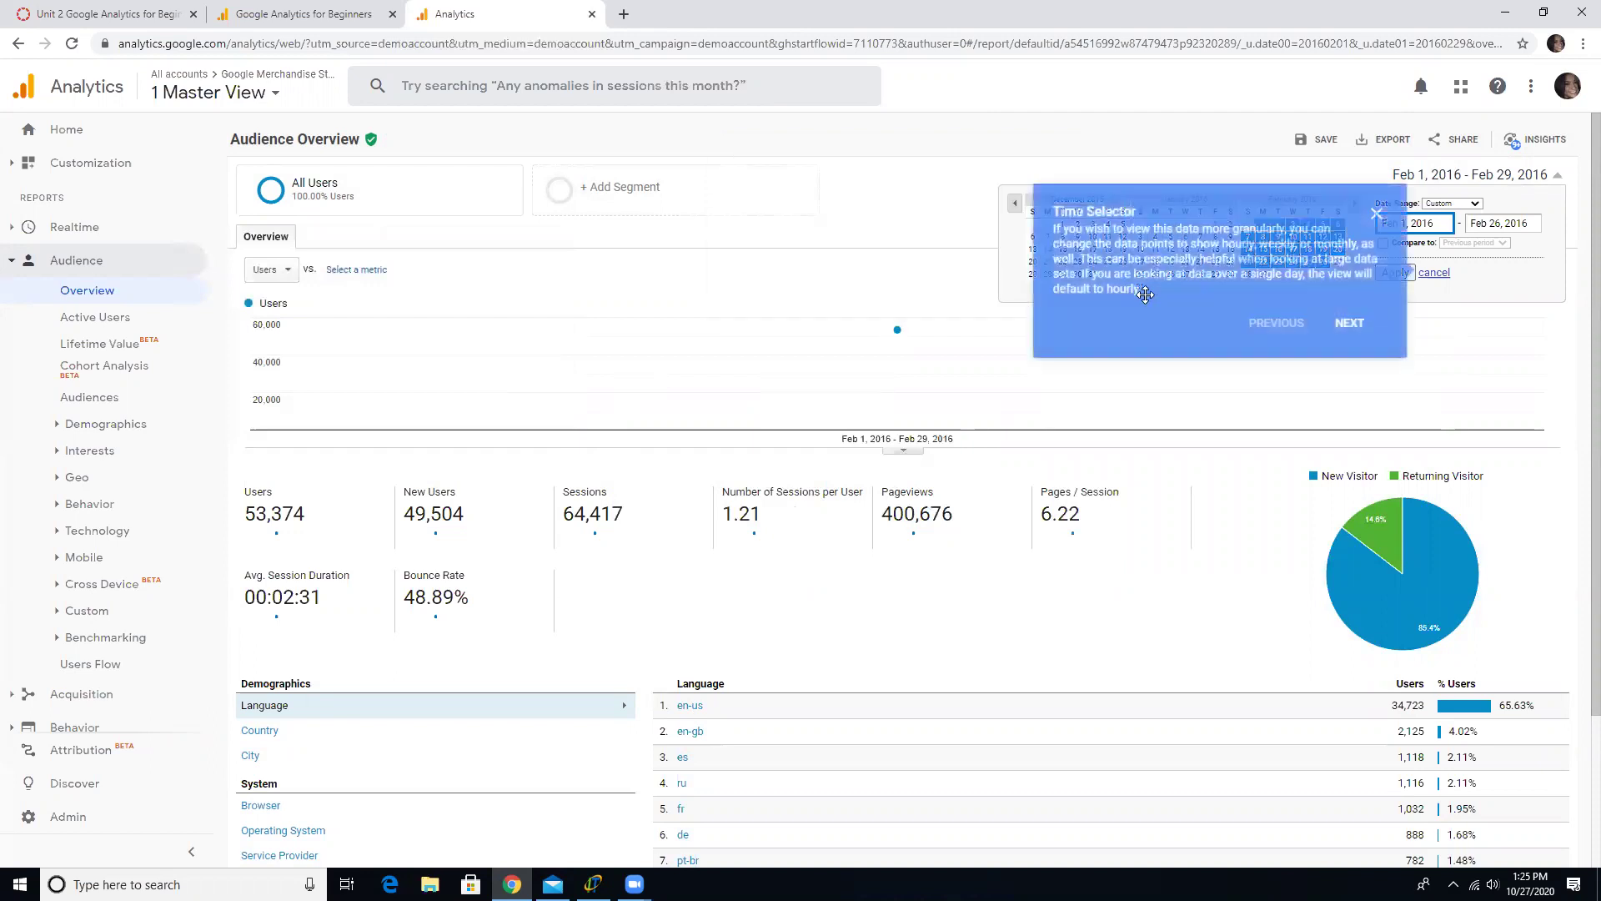
{"action": "left_click", "coordinate": [1353, 318]}
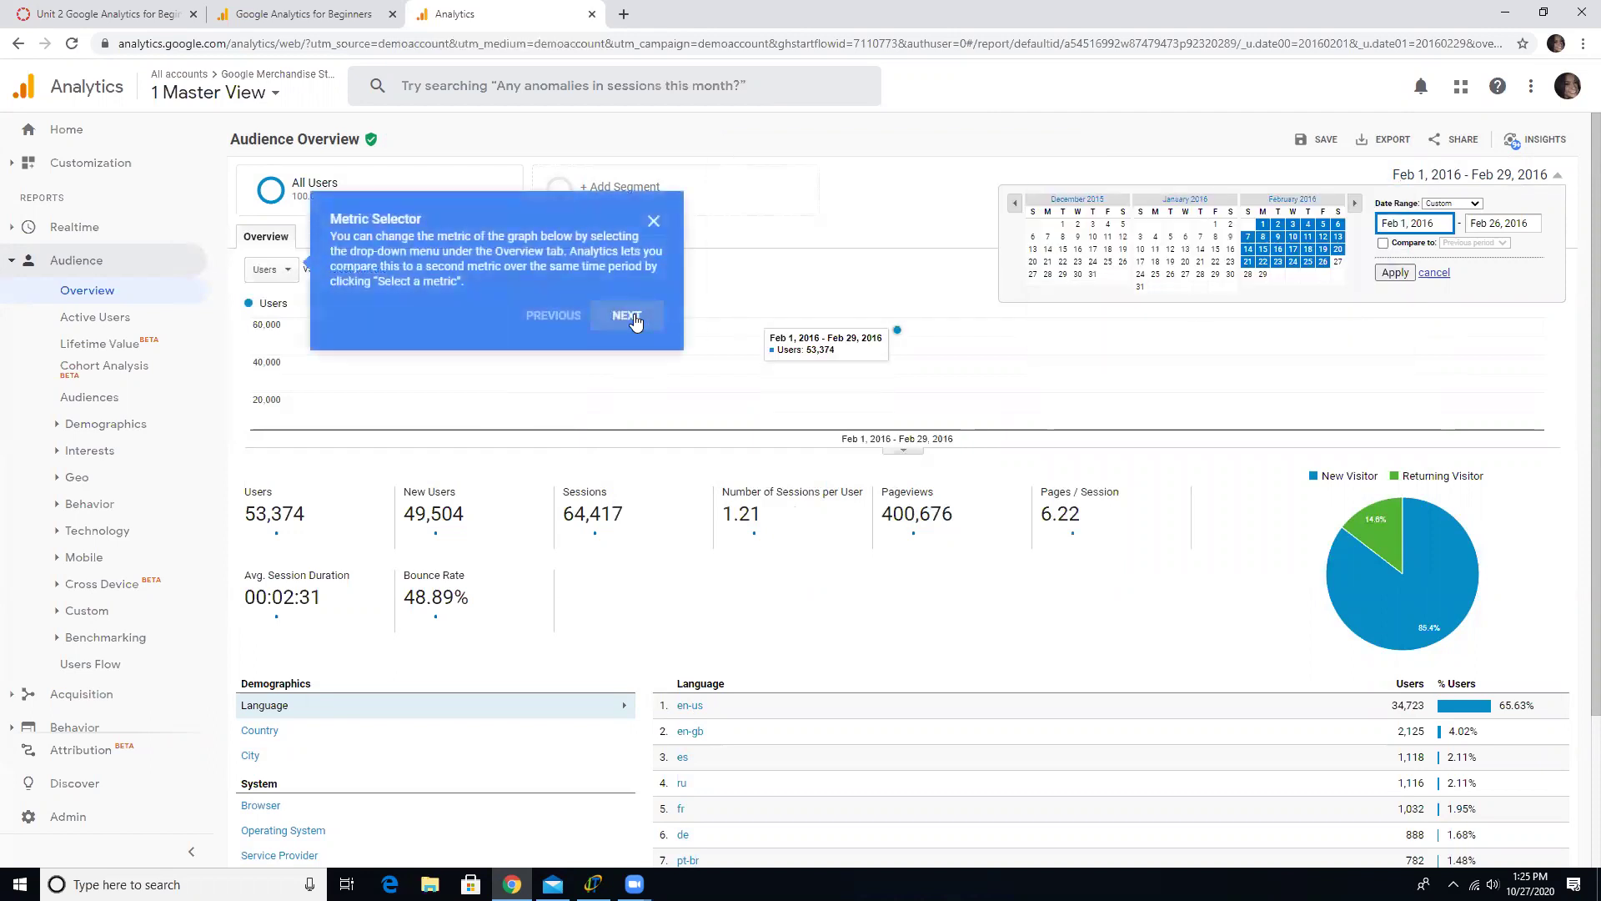
{"action": "left_click", "coordinate": [626, 315]}
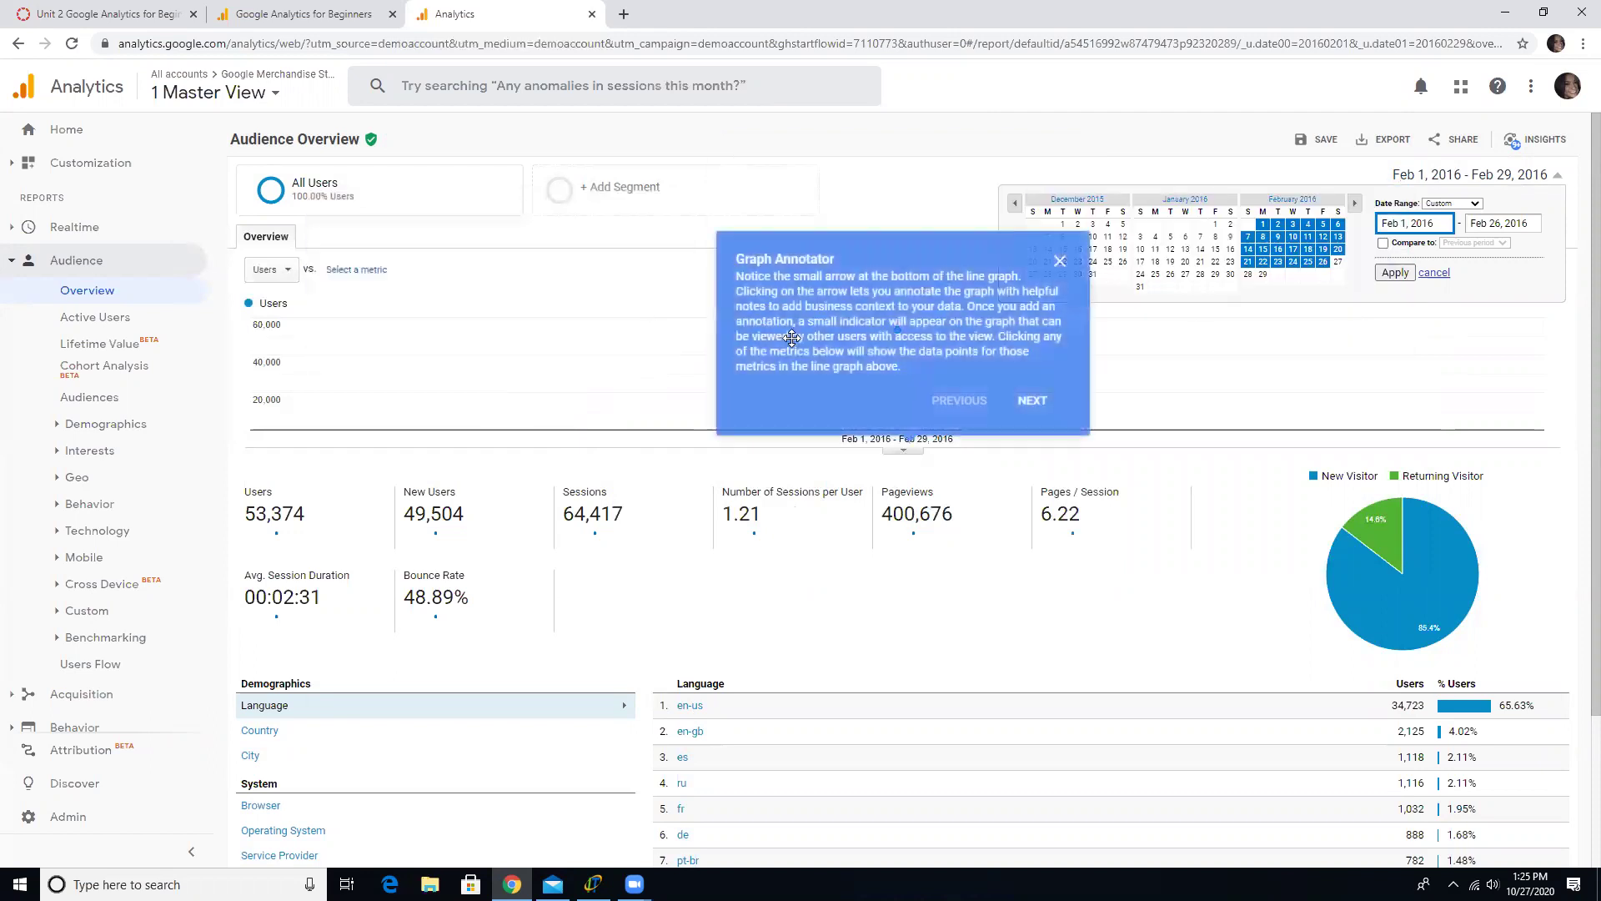
{"action": "left_click", "coordinate": [959, 401]}
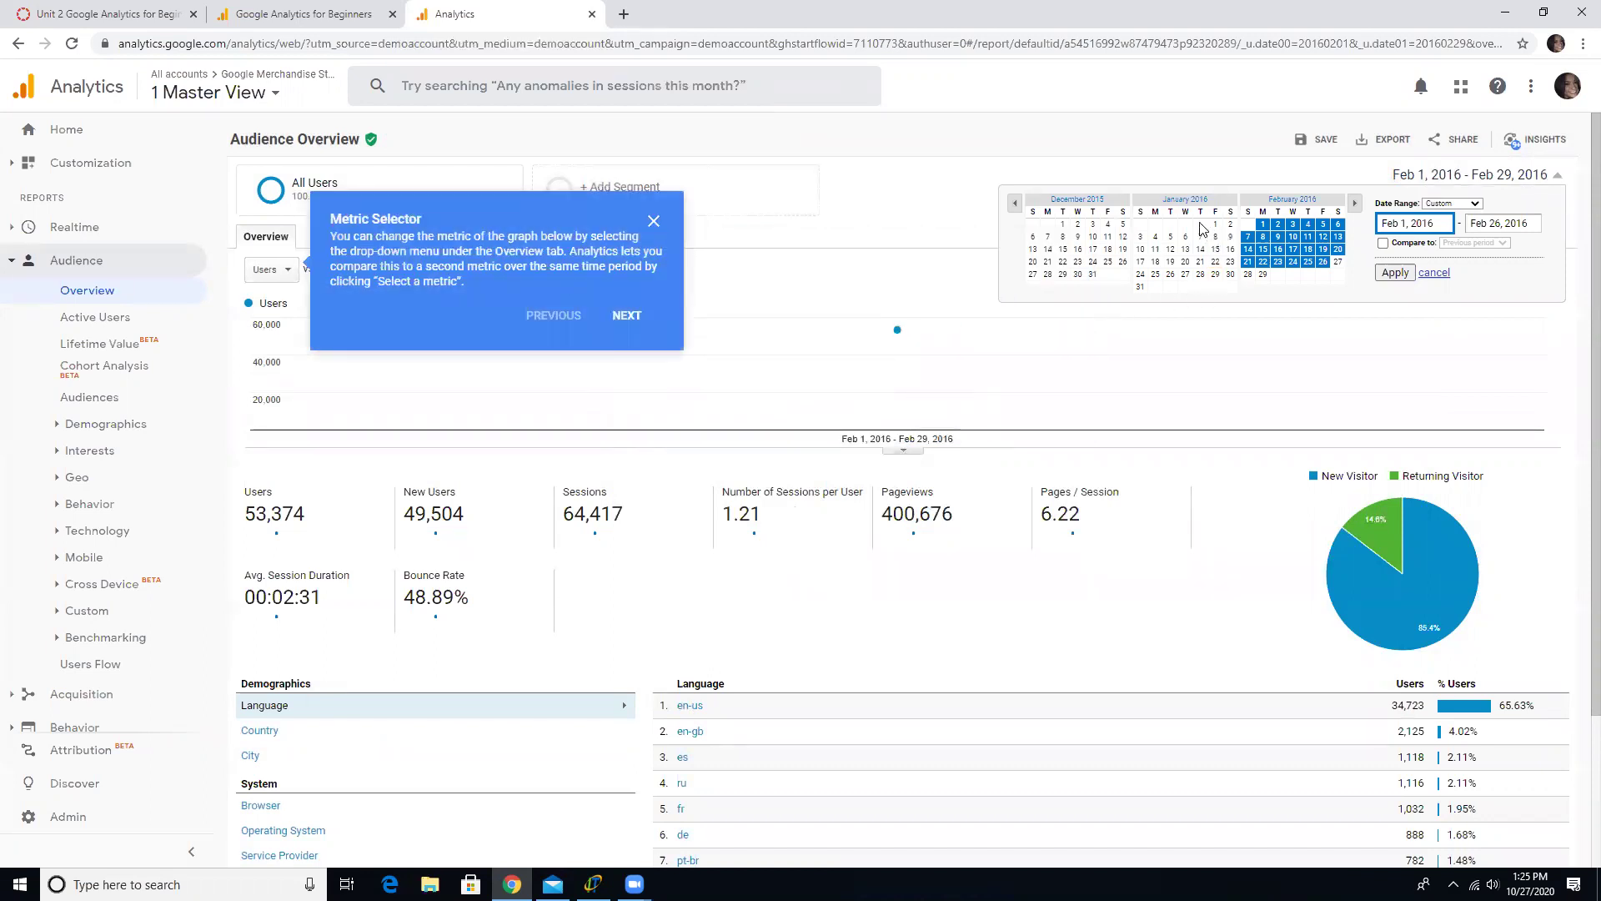
{"action": "left_click", "coordinate": [634, 318]}
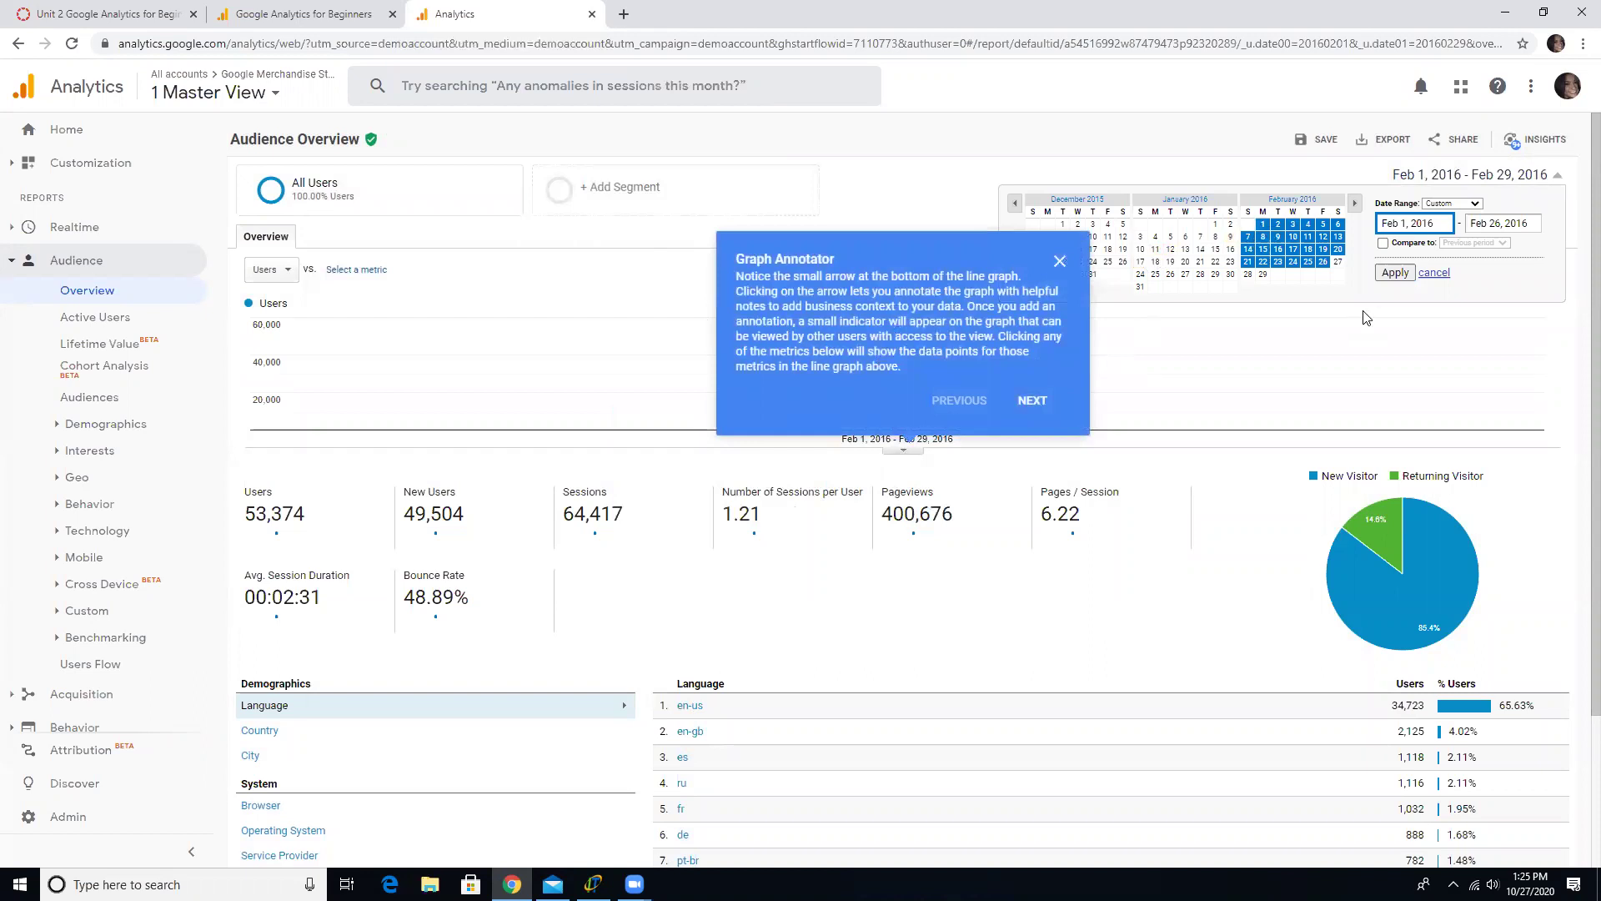
Step: Apply the Feb 1 to Feb 26, 2016 date range to the report and switch the line graph to daily data
{"action": "left_click", "coordinate": [1395, 273]}
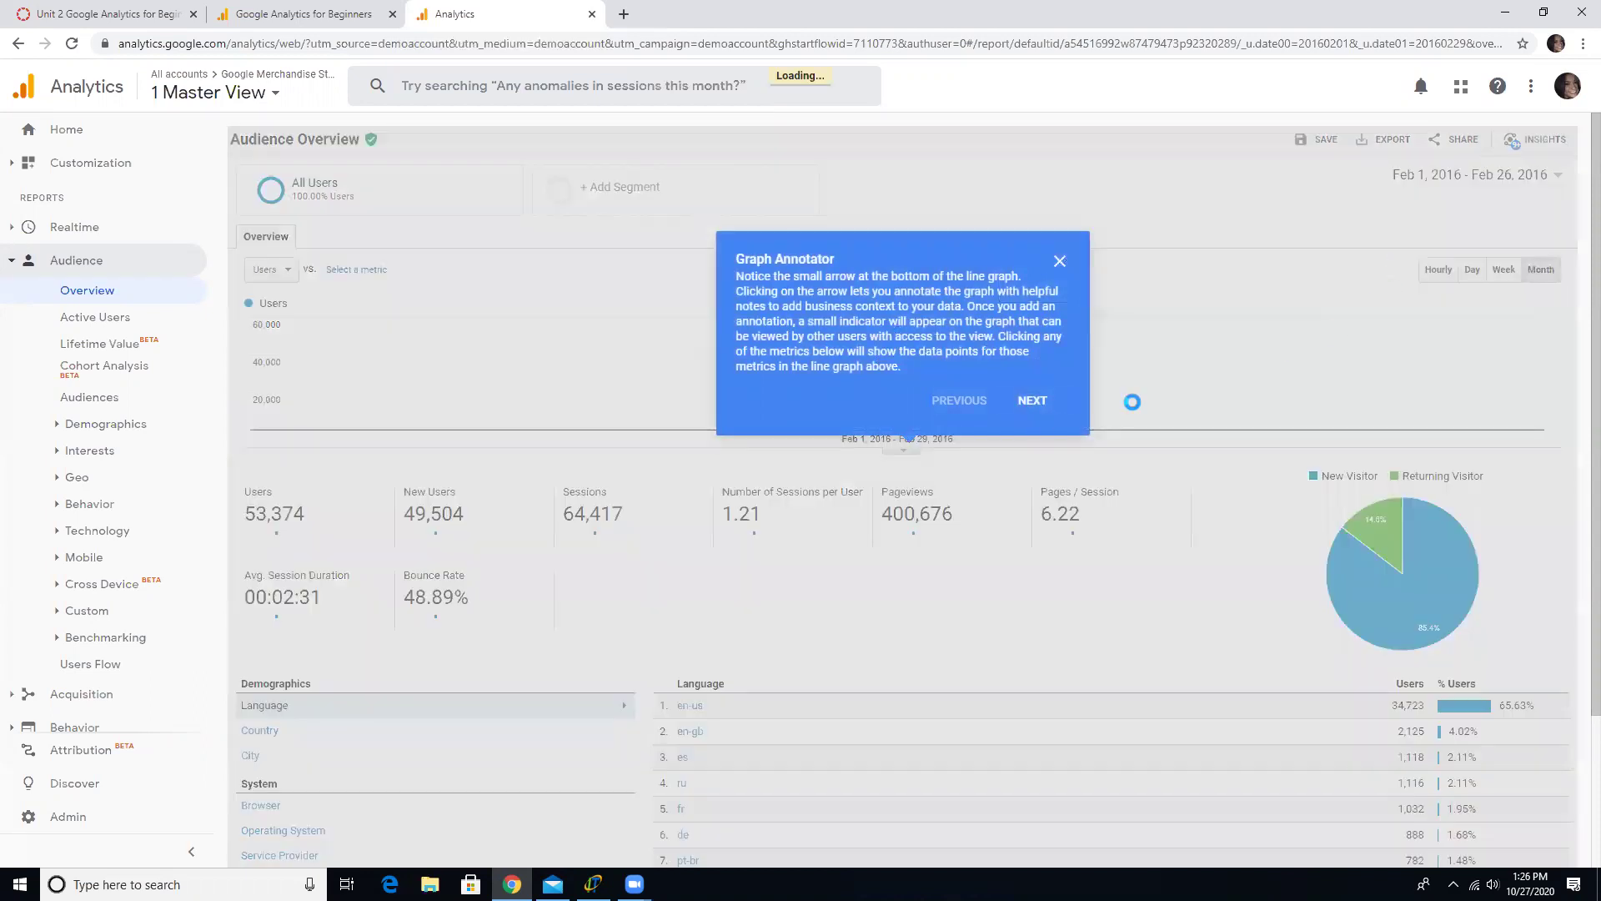
{"action": "mouse_move", "coordinate": [938, 257]}
{"action": "left_mouse_down"}
{"action": "mouse_move", "coordinate": [640, 164]}
{"action": "mouse_move", "coordinate": [630, 193]}
{"action": "mouse_move", "coordinate": [692, 190]}
{"action": "left_mouse_up"}
{"action": "mouse_move", "coordinate": [943, 265]}
{"action": "left_mouse_down"}
{"action": "mouse_move", "coordinate": [991, 295]}
{"action": "mouse_move", "coordinate": [926, 218]}
{"action": "mouse_move", "coordinate": [935, 247]}
{"action": "left_mouse_up"}
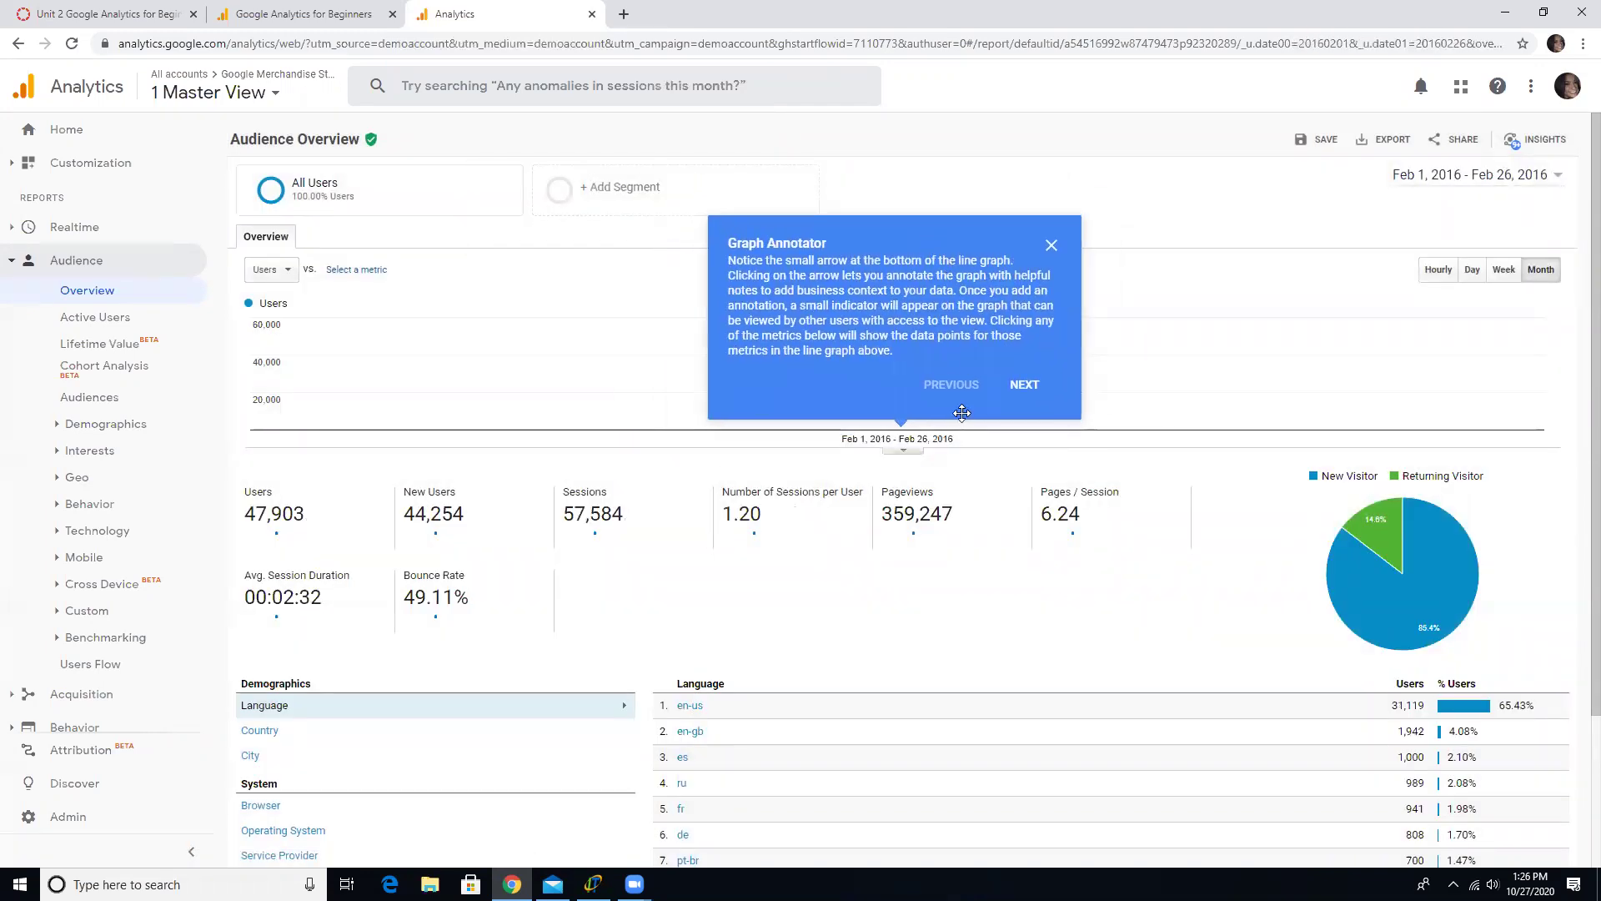
{"action": "left_click", "coordinate": [902, 455]}
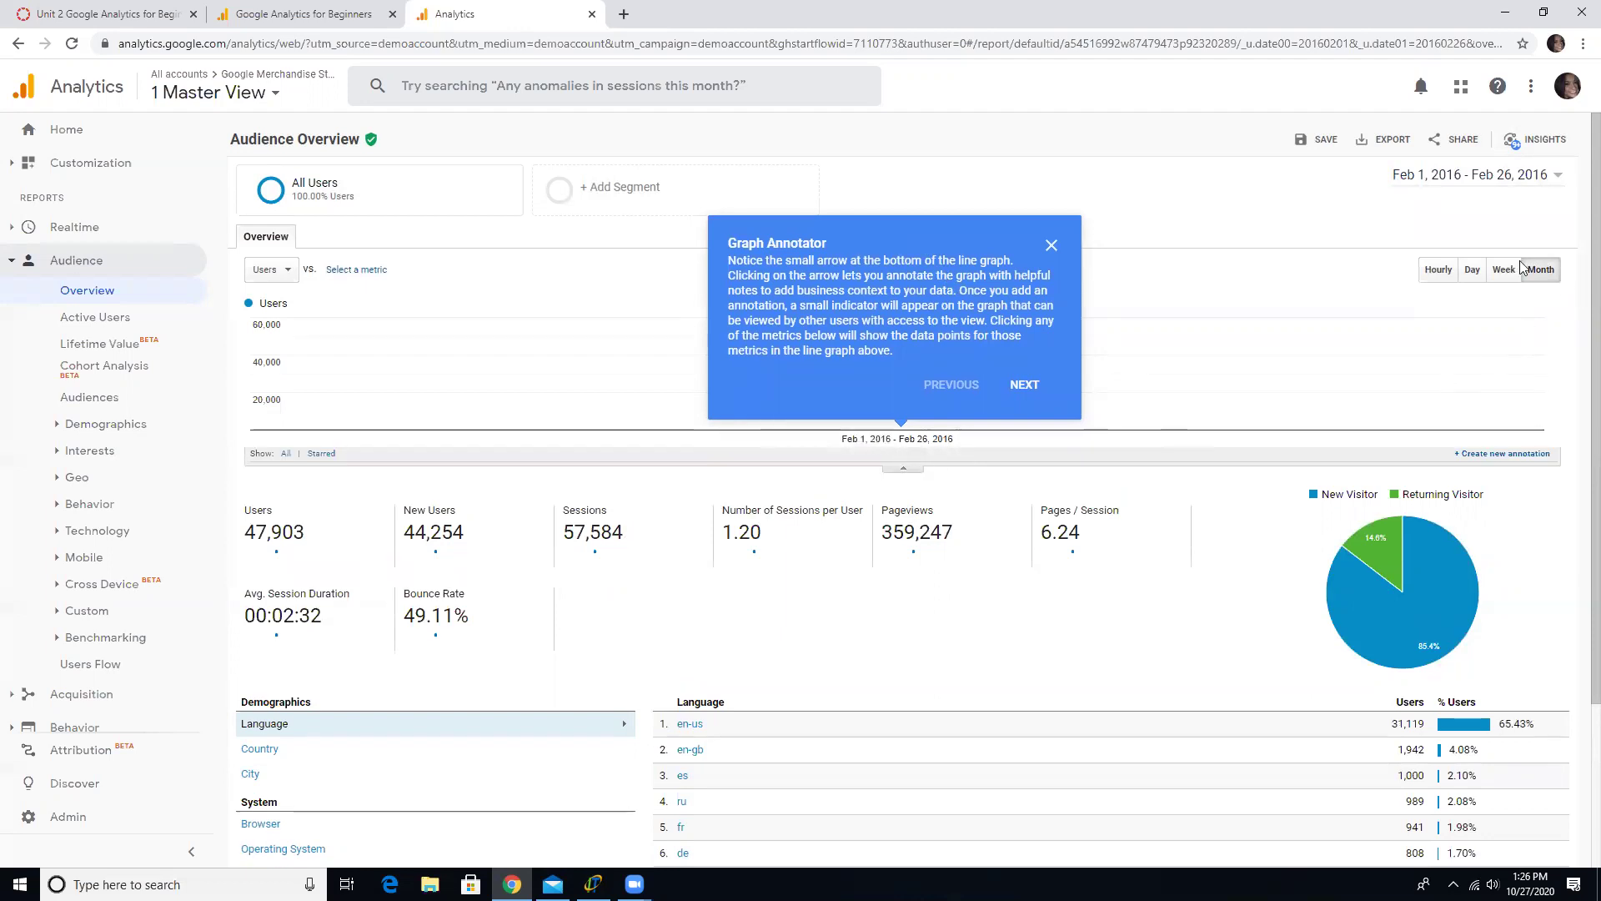
{"action": "left_click", "coordinate": [1472, 271]}
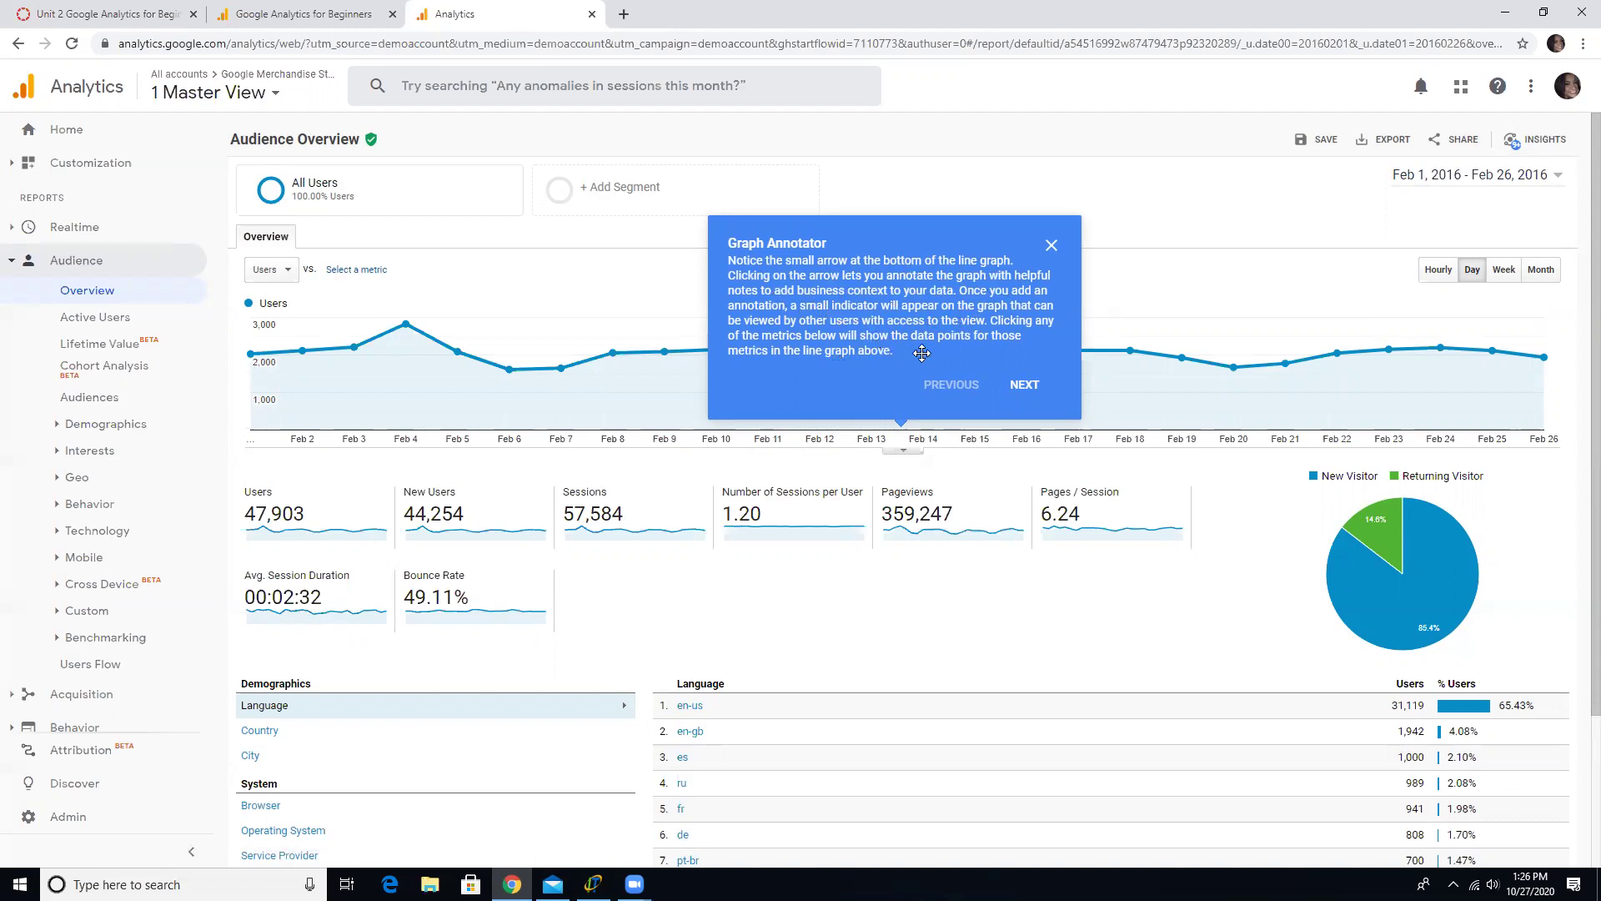
Step: Open a new graph annotation for Feb 26, 2016, close it without saving, and advance the tour to Sessions Metric
{"action": "left_click", "coordinate": [903, 451]}
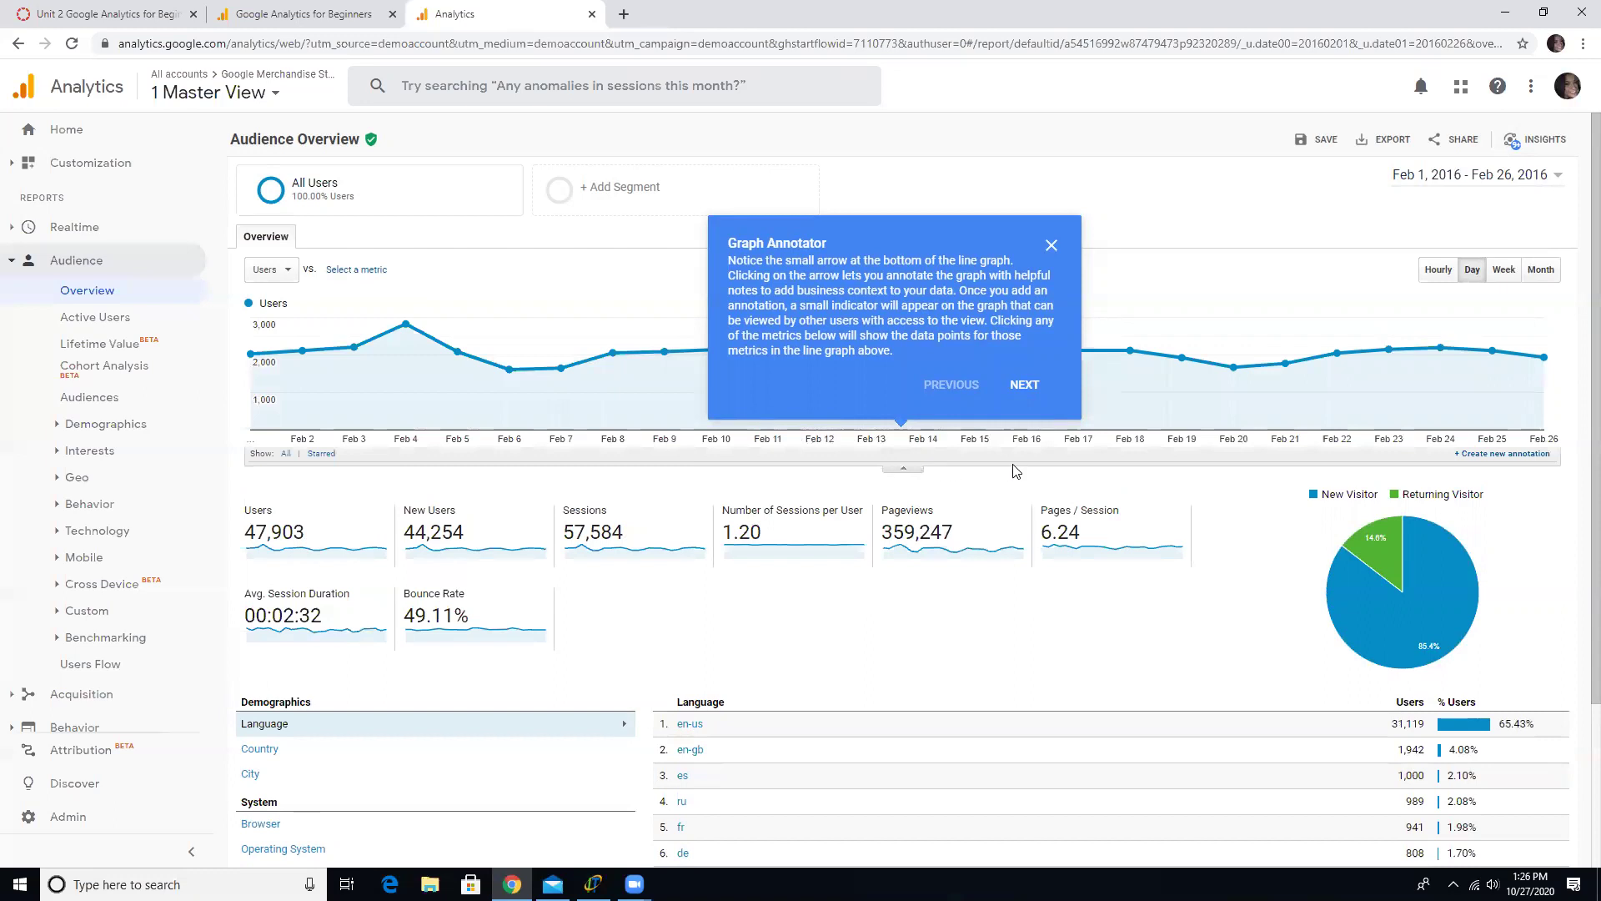
{"action": "left_click", "coordinate": [1511, 455]}
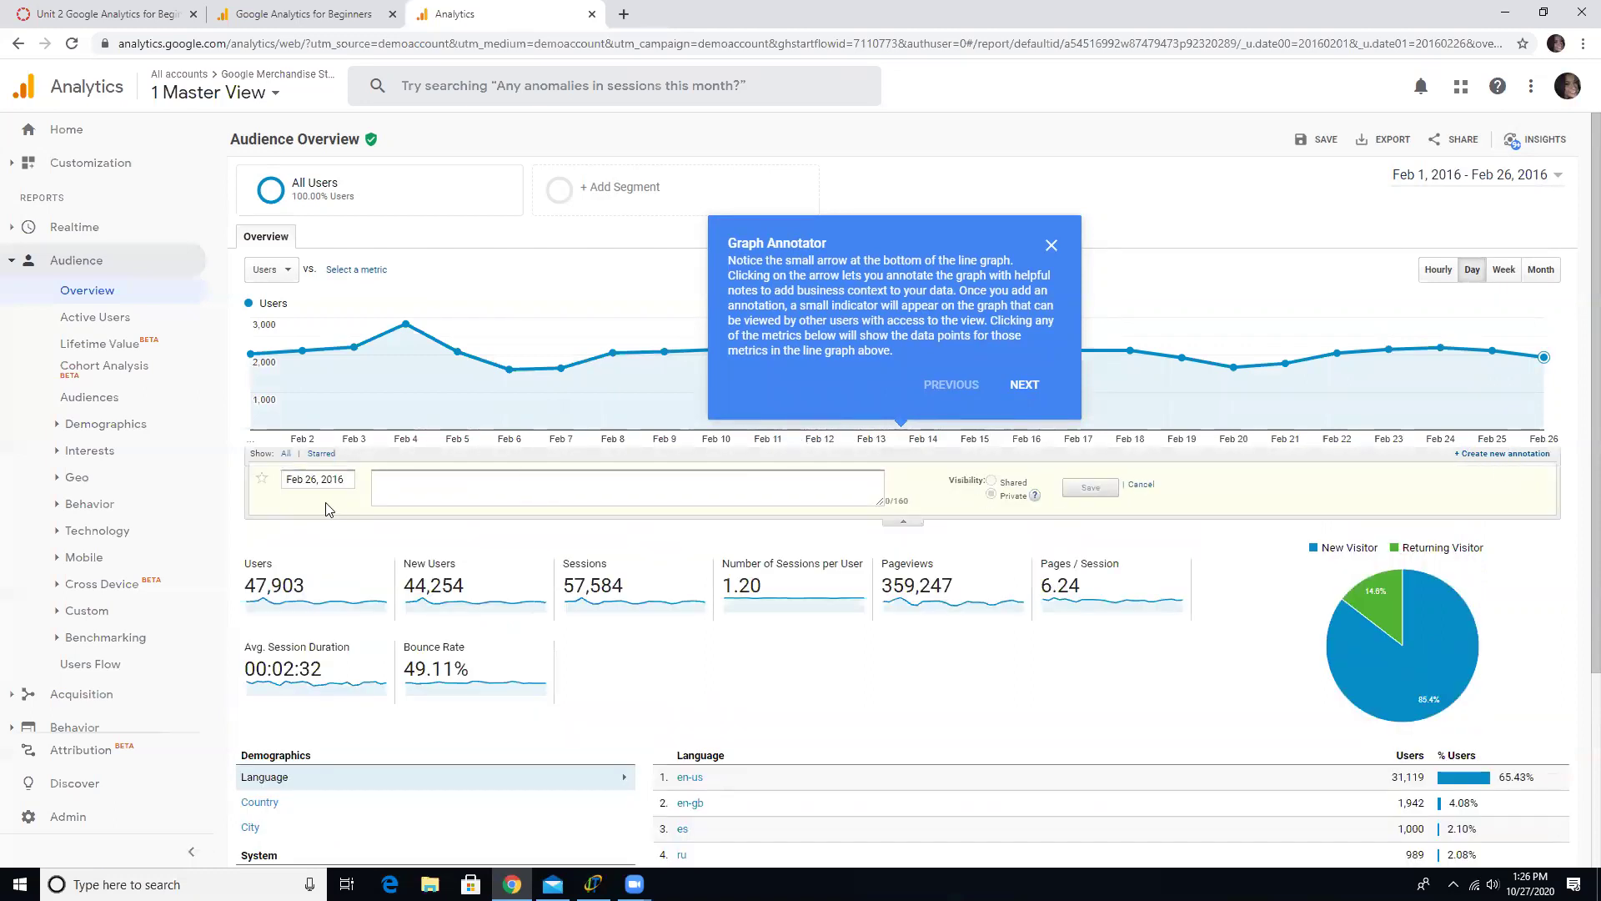
{"action": "mouse_move", "coordinate": [1544, 359]}
{"action": "left_click", "coordinate": [1035, 387]}
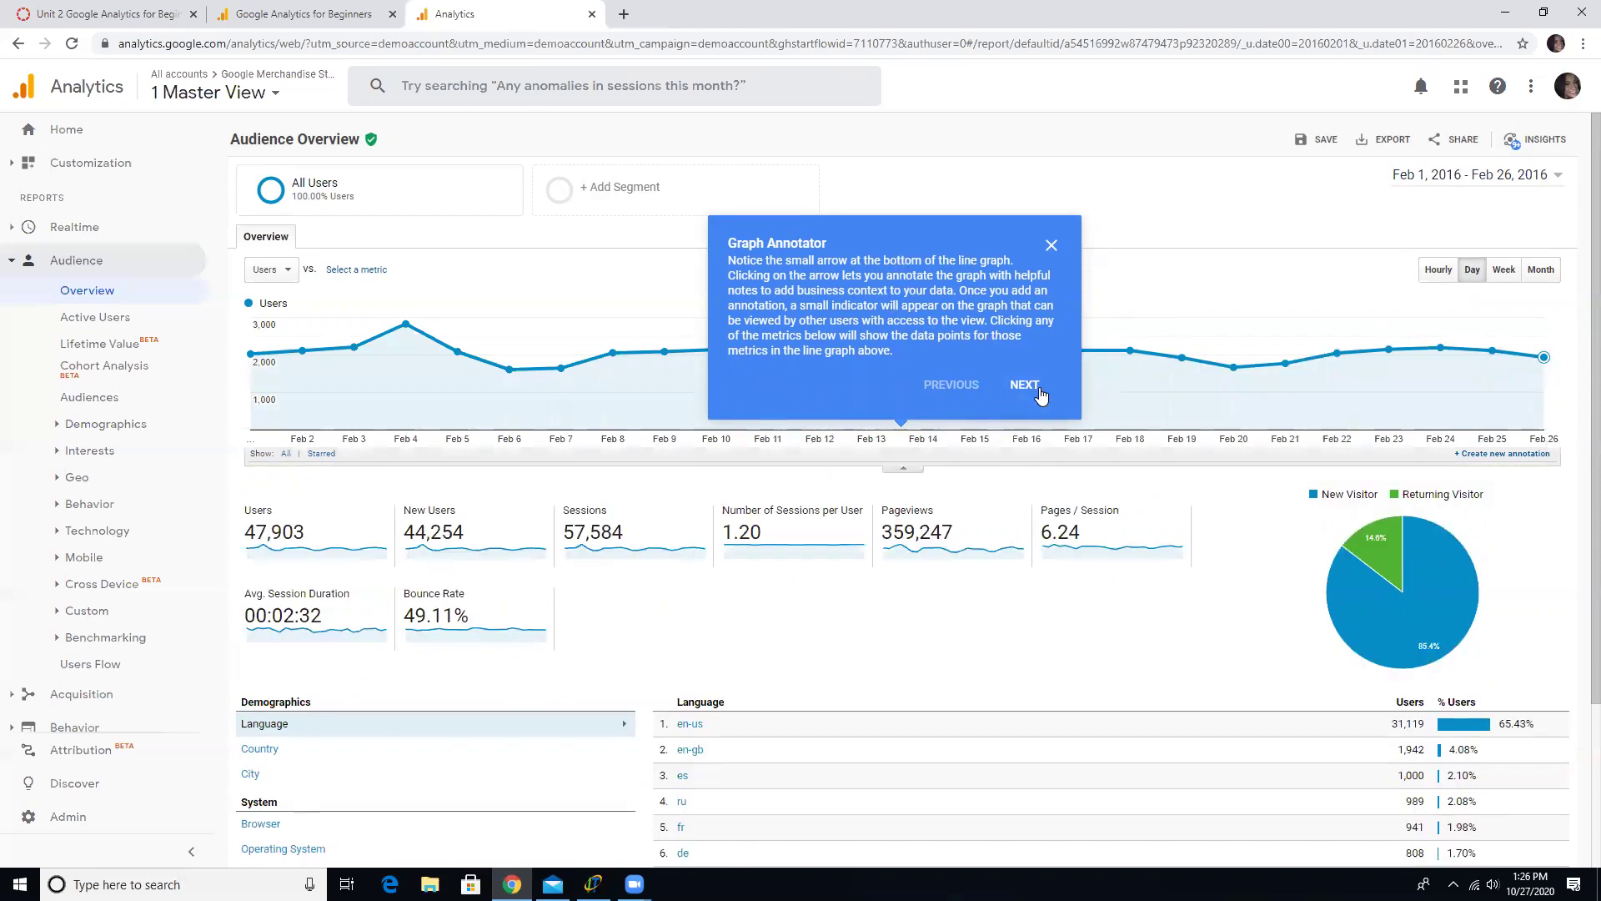
{"action": "left_click", "coordinate": [1036, 387]}
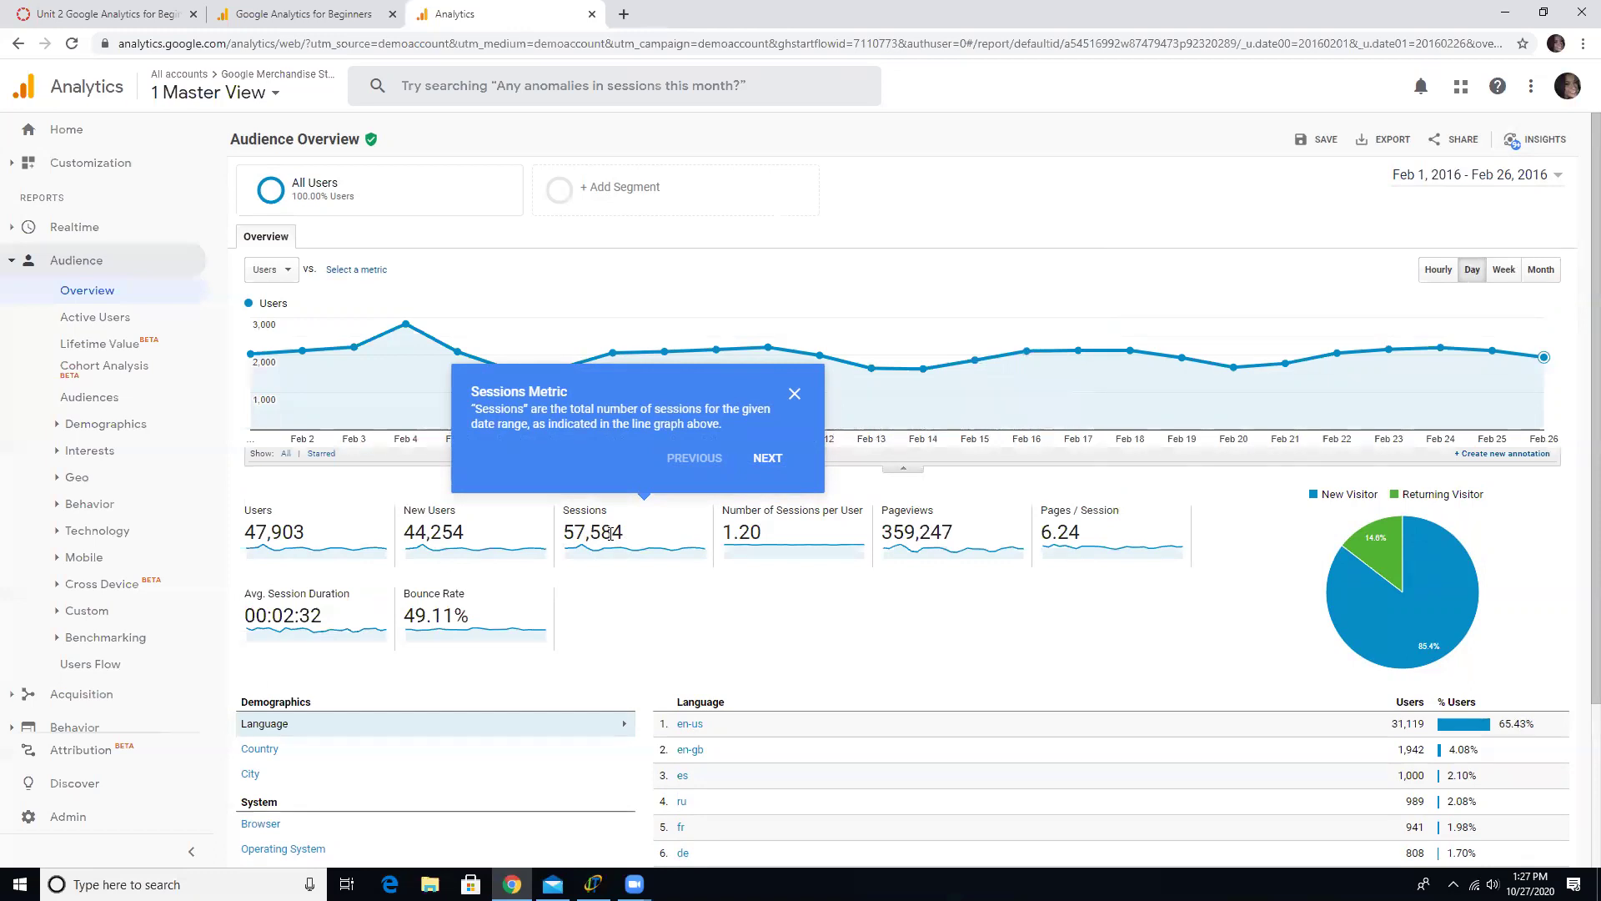
Step: Highlight the Sessions total and advance the tour through the remaining metric explanations, from Users to Bounce Rate, to New vs. Returning Users
{"action": "left_click_drag", "start_coordinate": [627, 534], "coordinate": [567, 543]}
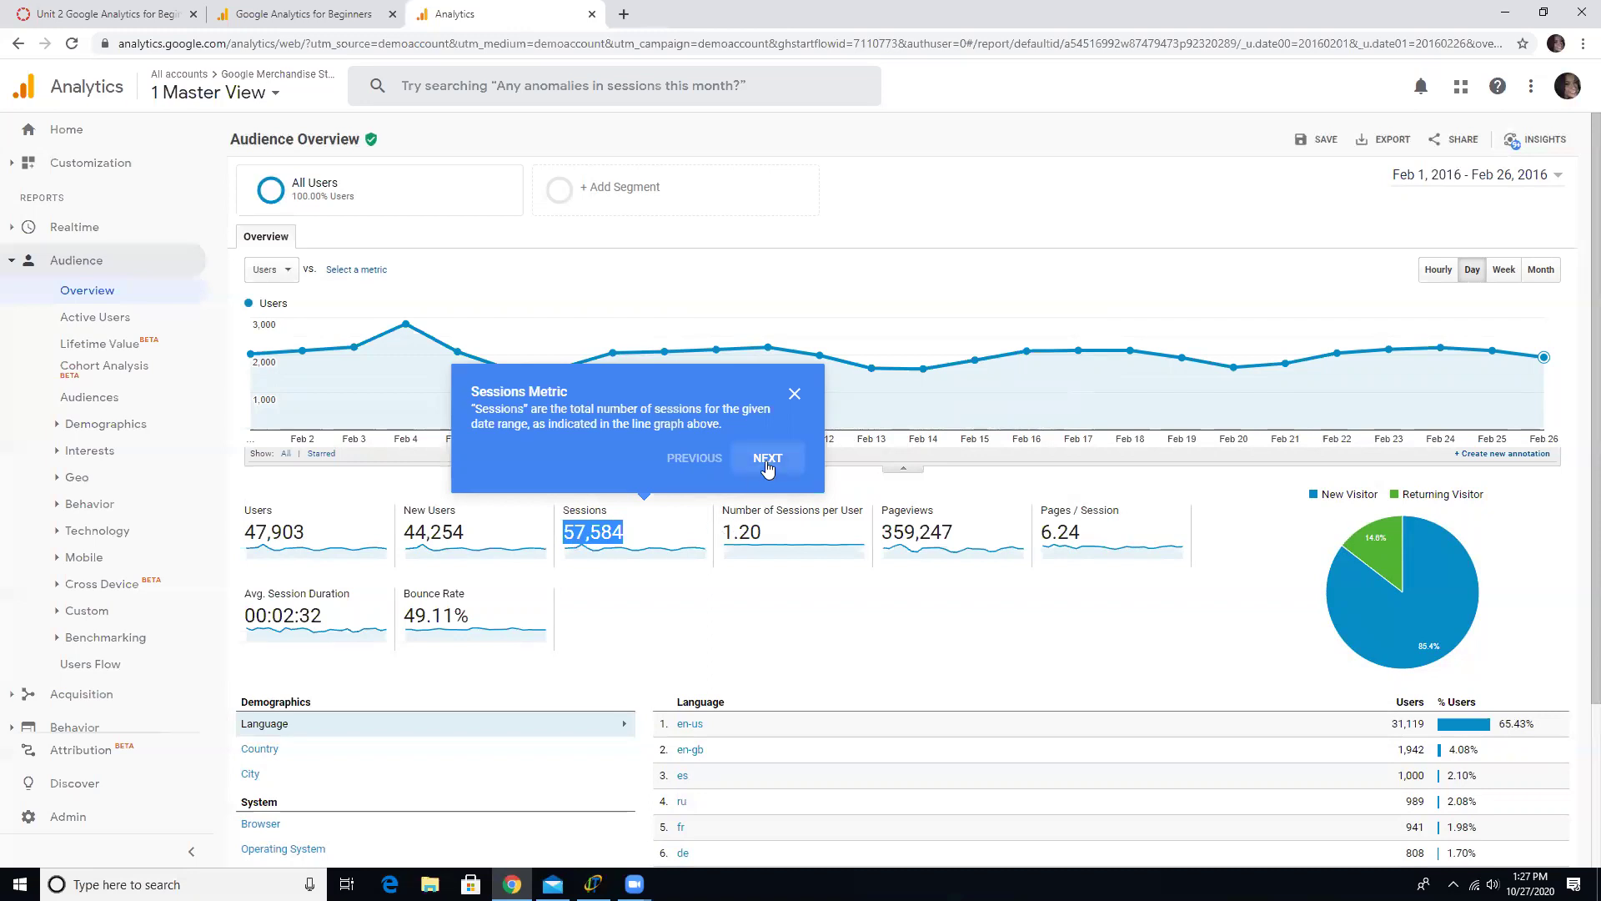
{"action": "left_click", "coordinate": [766, 461]}
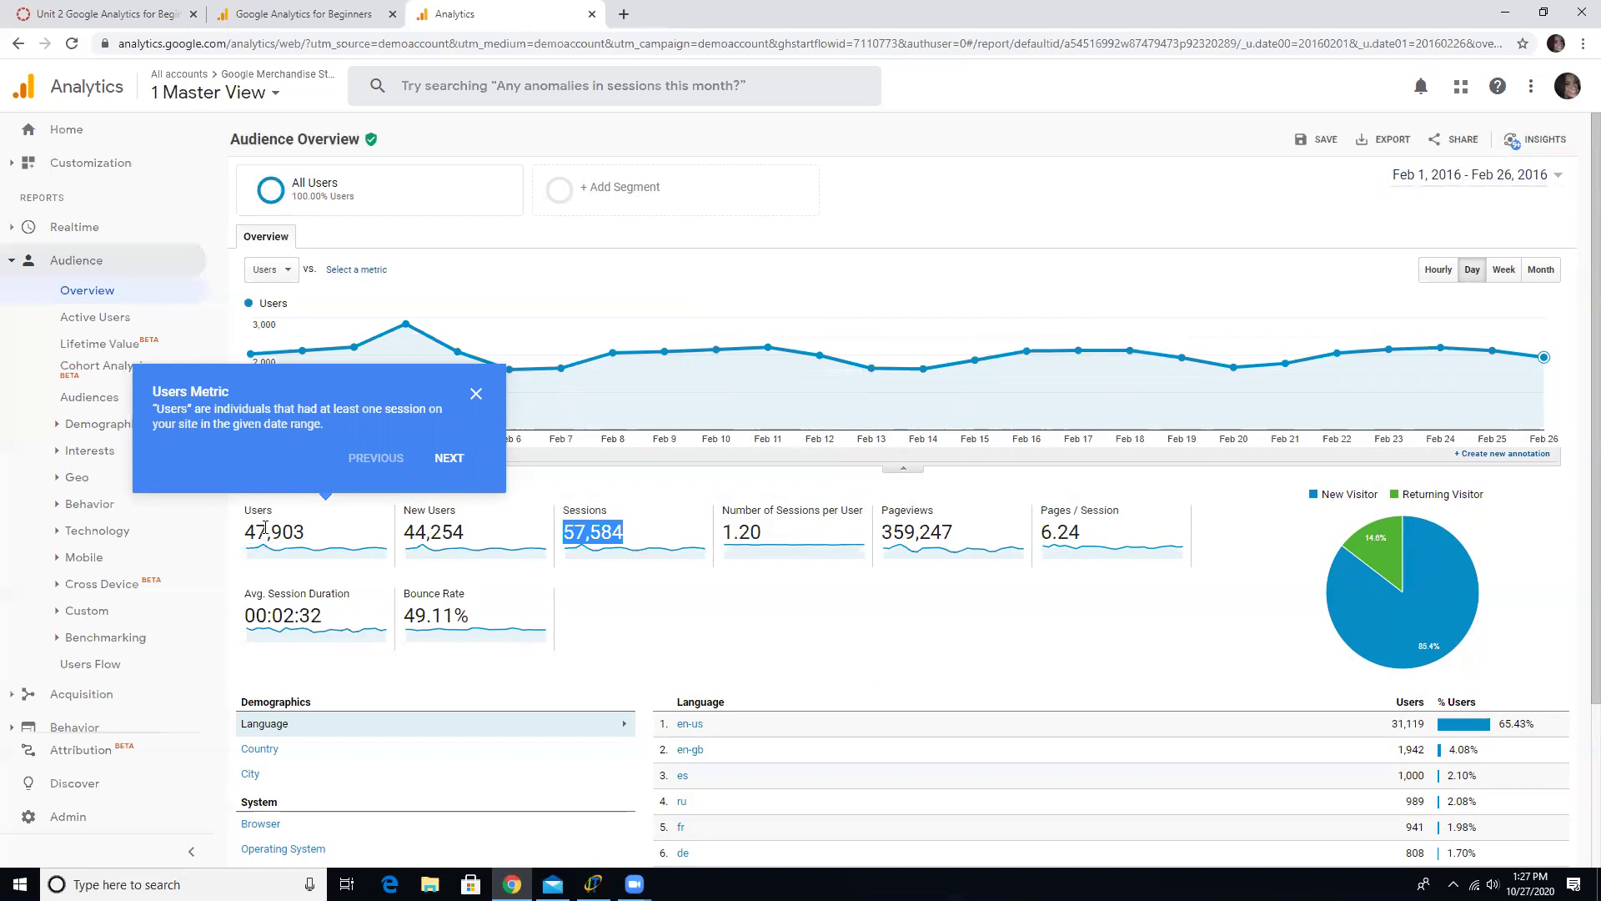
{"action": "left_click", "coordinate": [449, 458]}
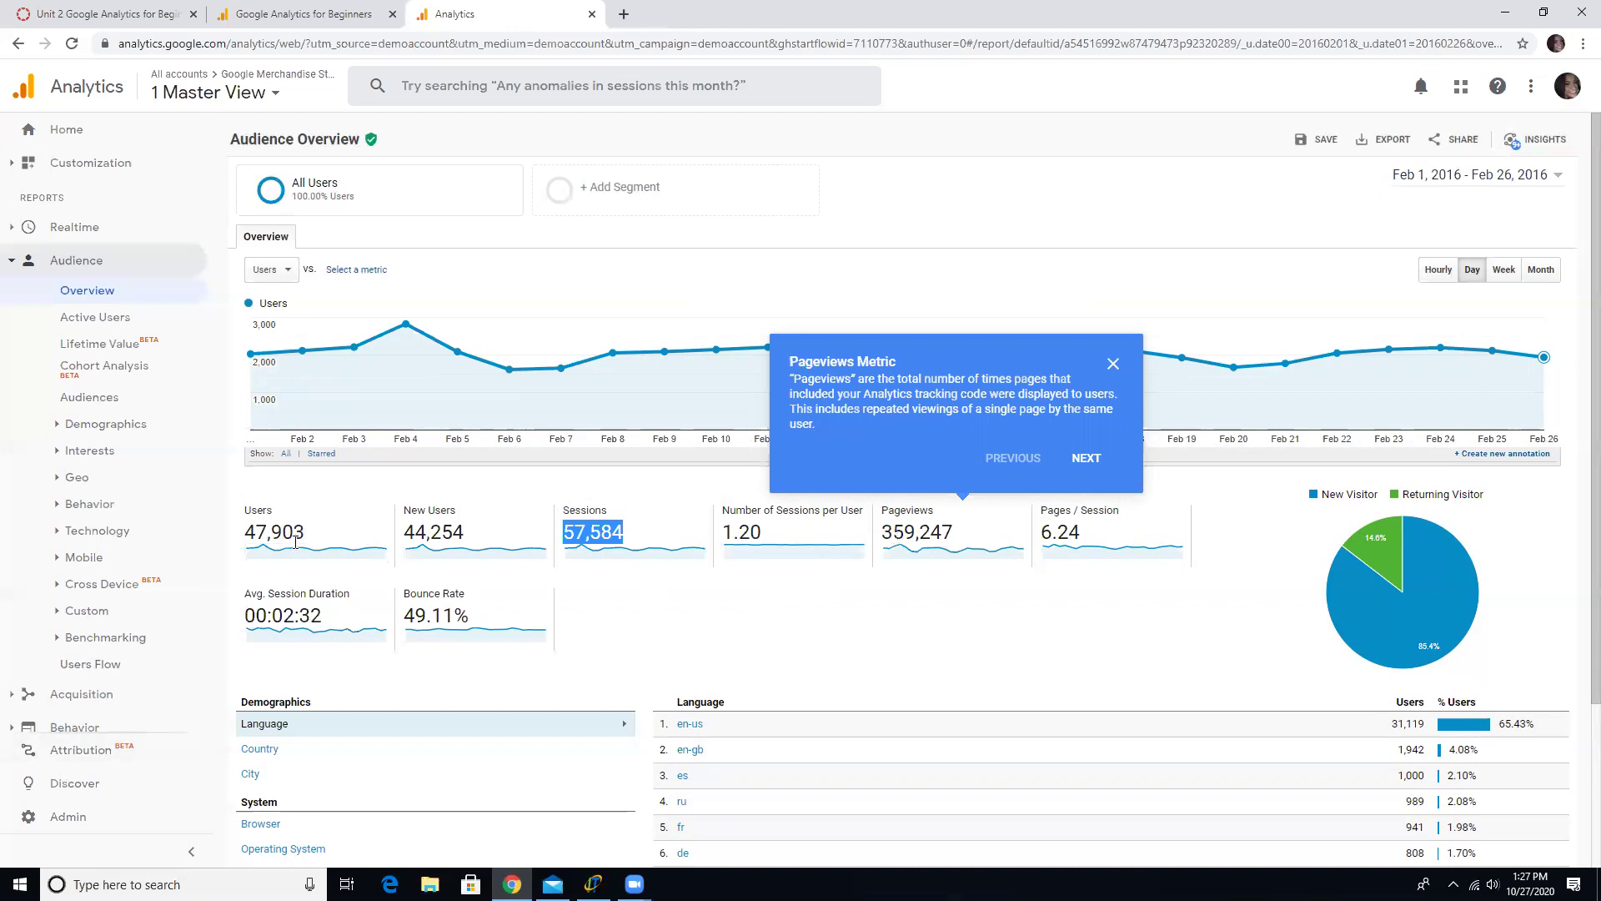
{"action": "left_click", "coordinate": [1087, 459]}
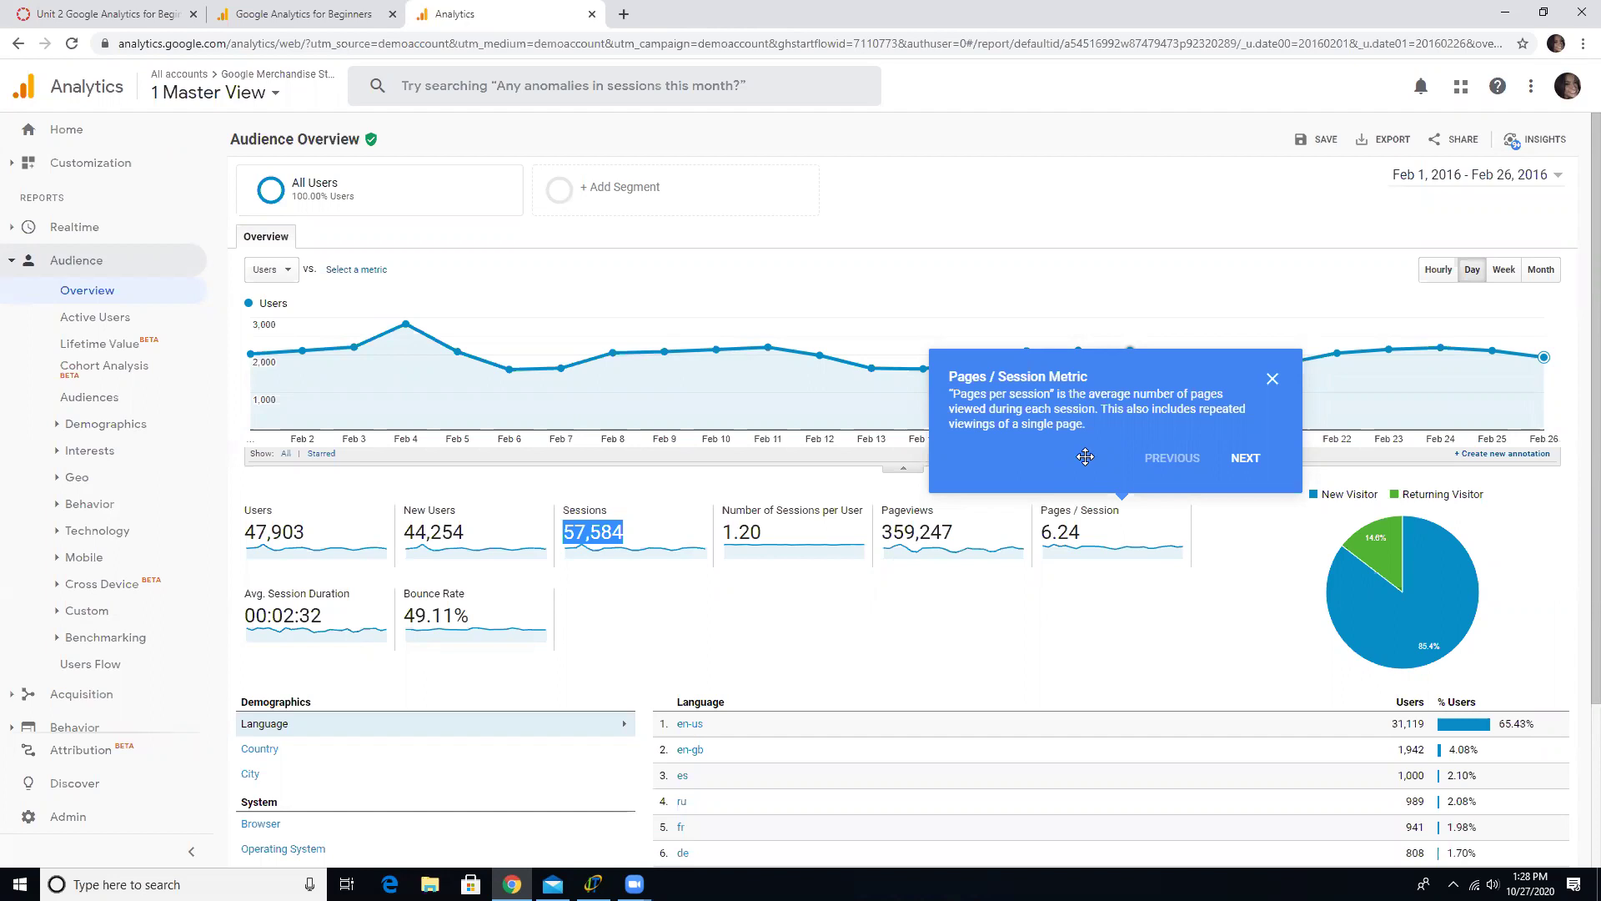
{"action": "left_click", "coordinate": [1230, 464]}
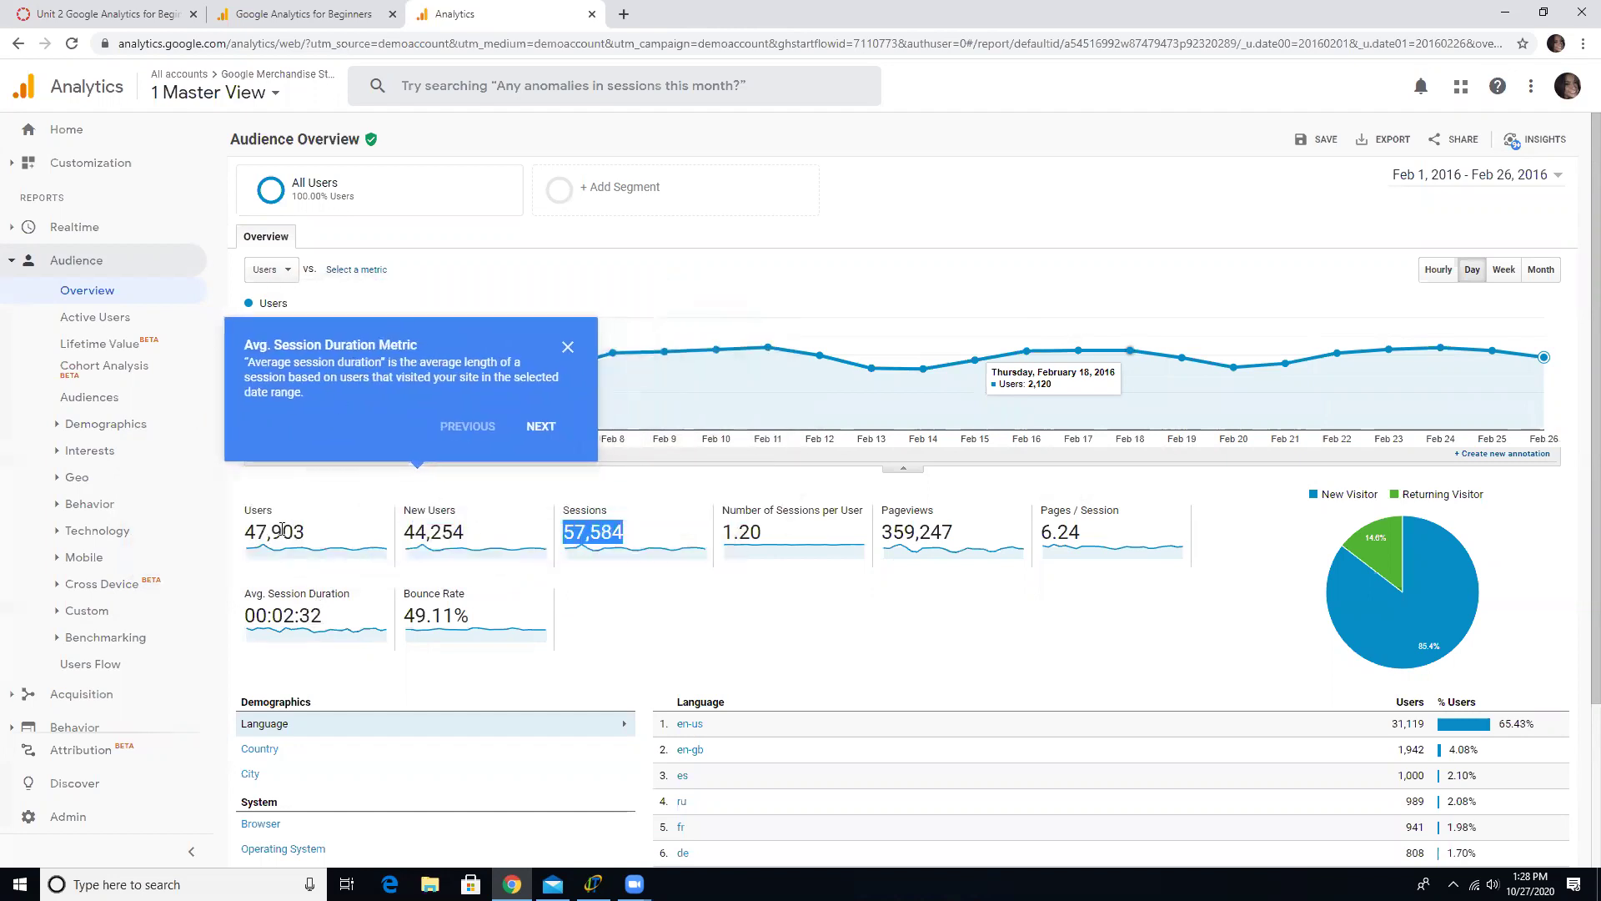
{"action": "left_click", "coordinate": [539, 426]}
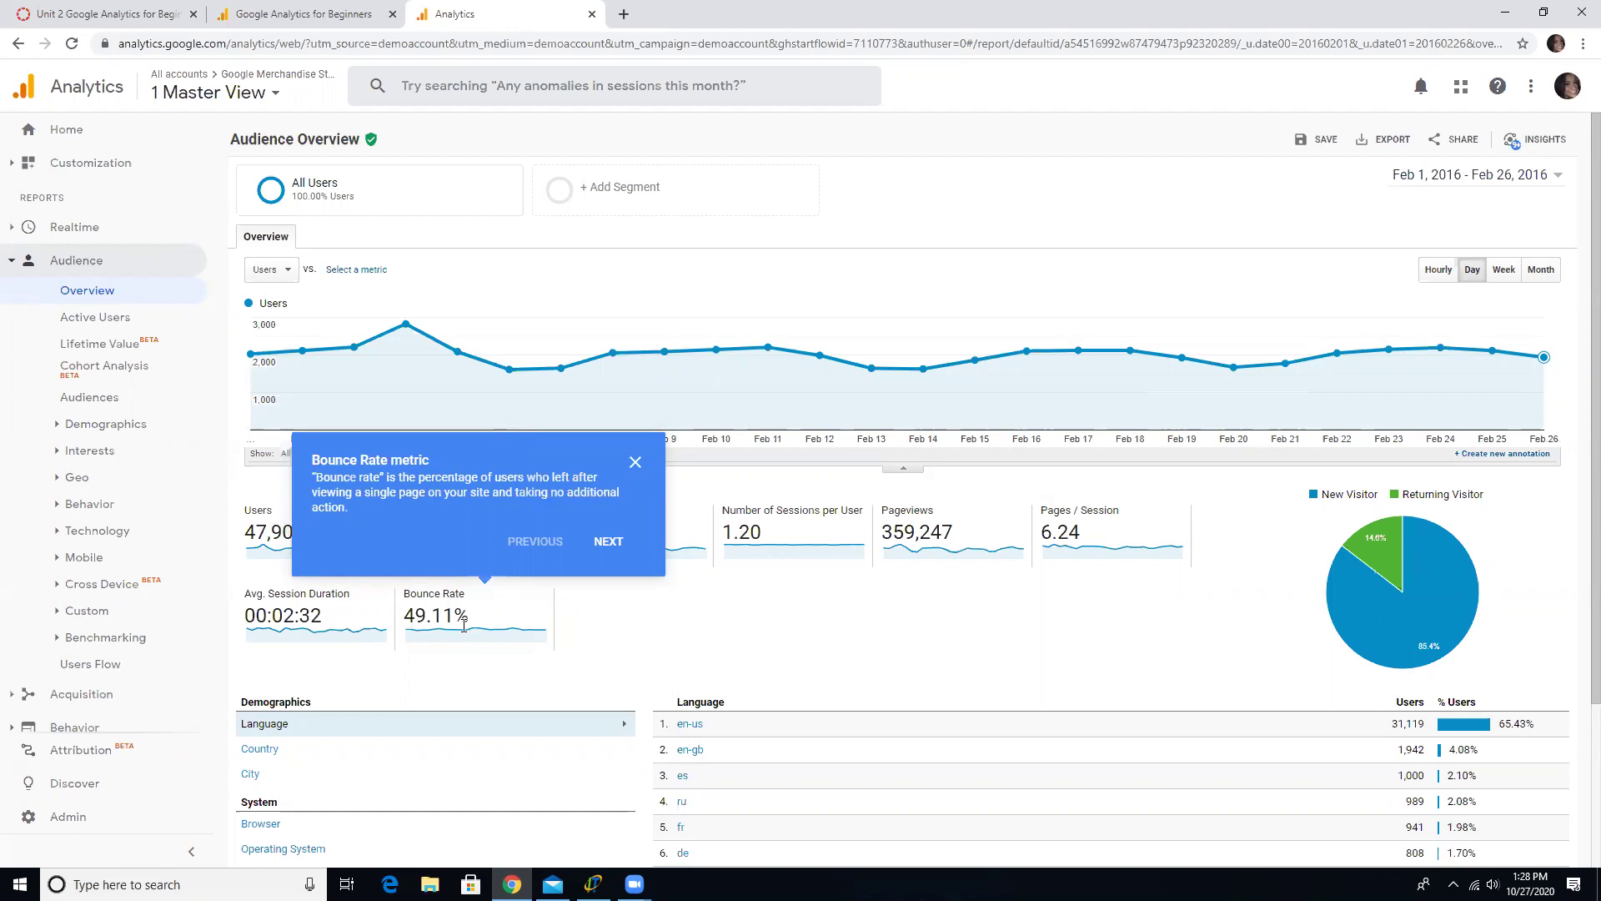
{"action": "left_click", "coordinate": [609, 541]}
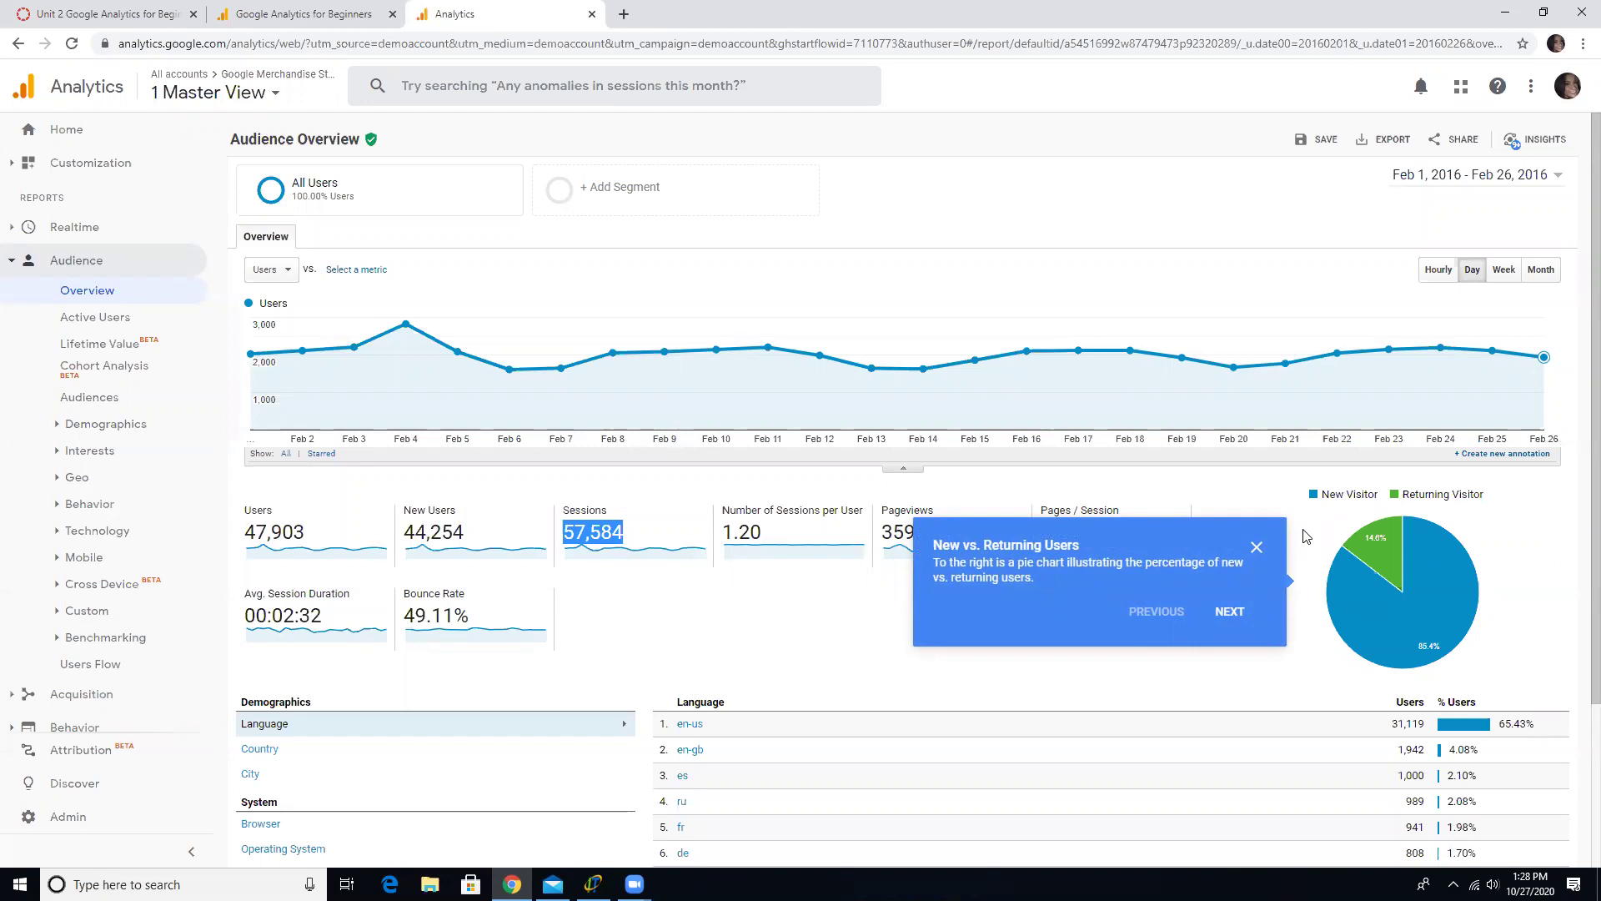
Step: Inspect the new versus returning visitors chart, watch the Dimensions and Metrics stage's video, and advance the tour to Demographics Metrics
{"action": "mouse_move", "coordinate": [1431, 622]}
{"action": "mouse_move", "coordinate": [1378, 657]}
{"action": "left_click", "coordinate": [1231, 613]}
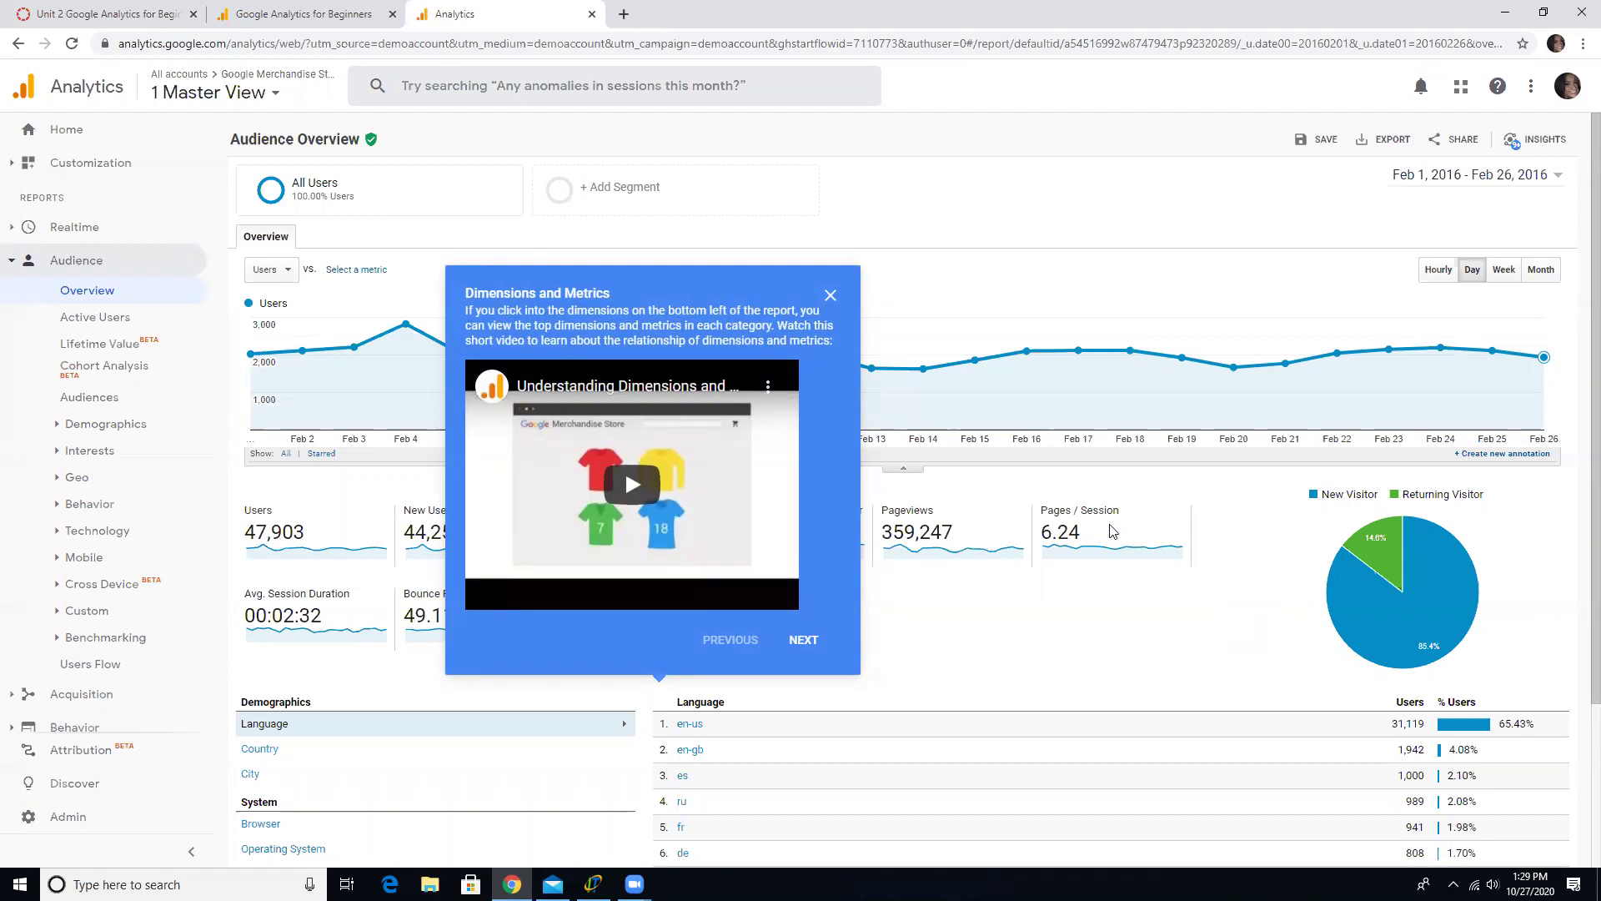
{"action": "left_click", "coordinate": [642, 499]}
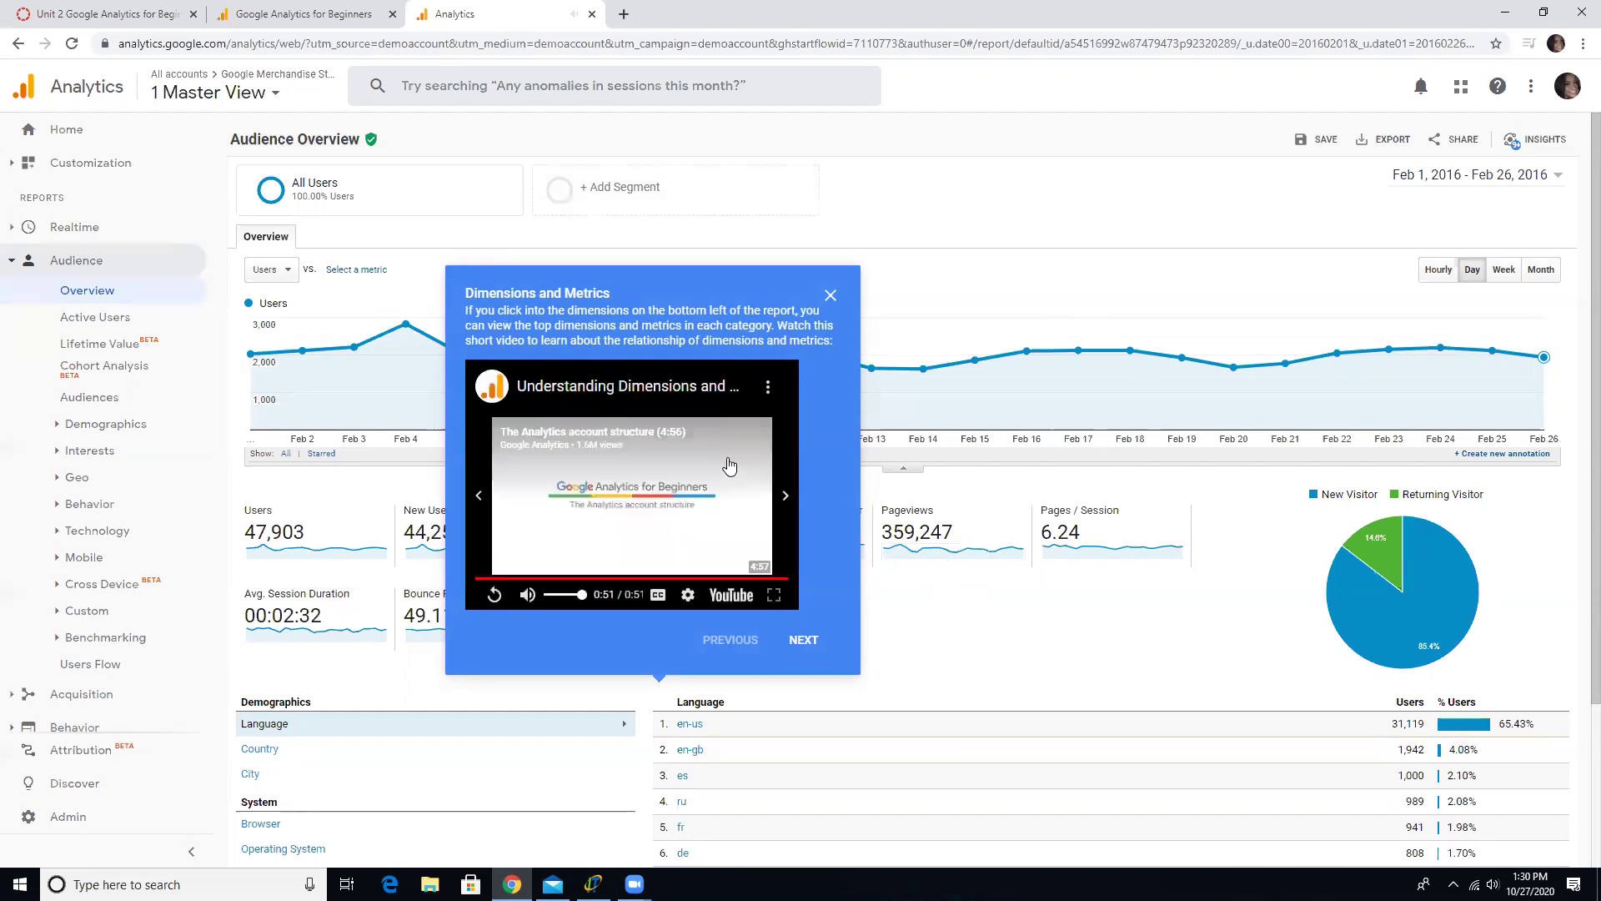
{"action": "left_click", "coordinate": [815, 642]}
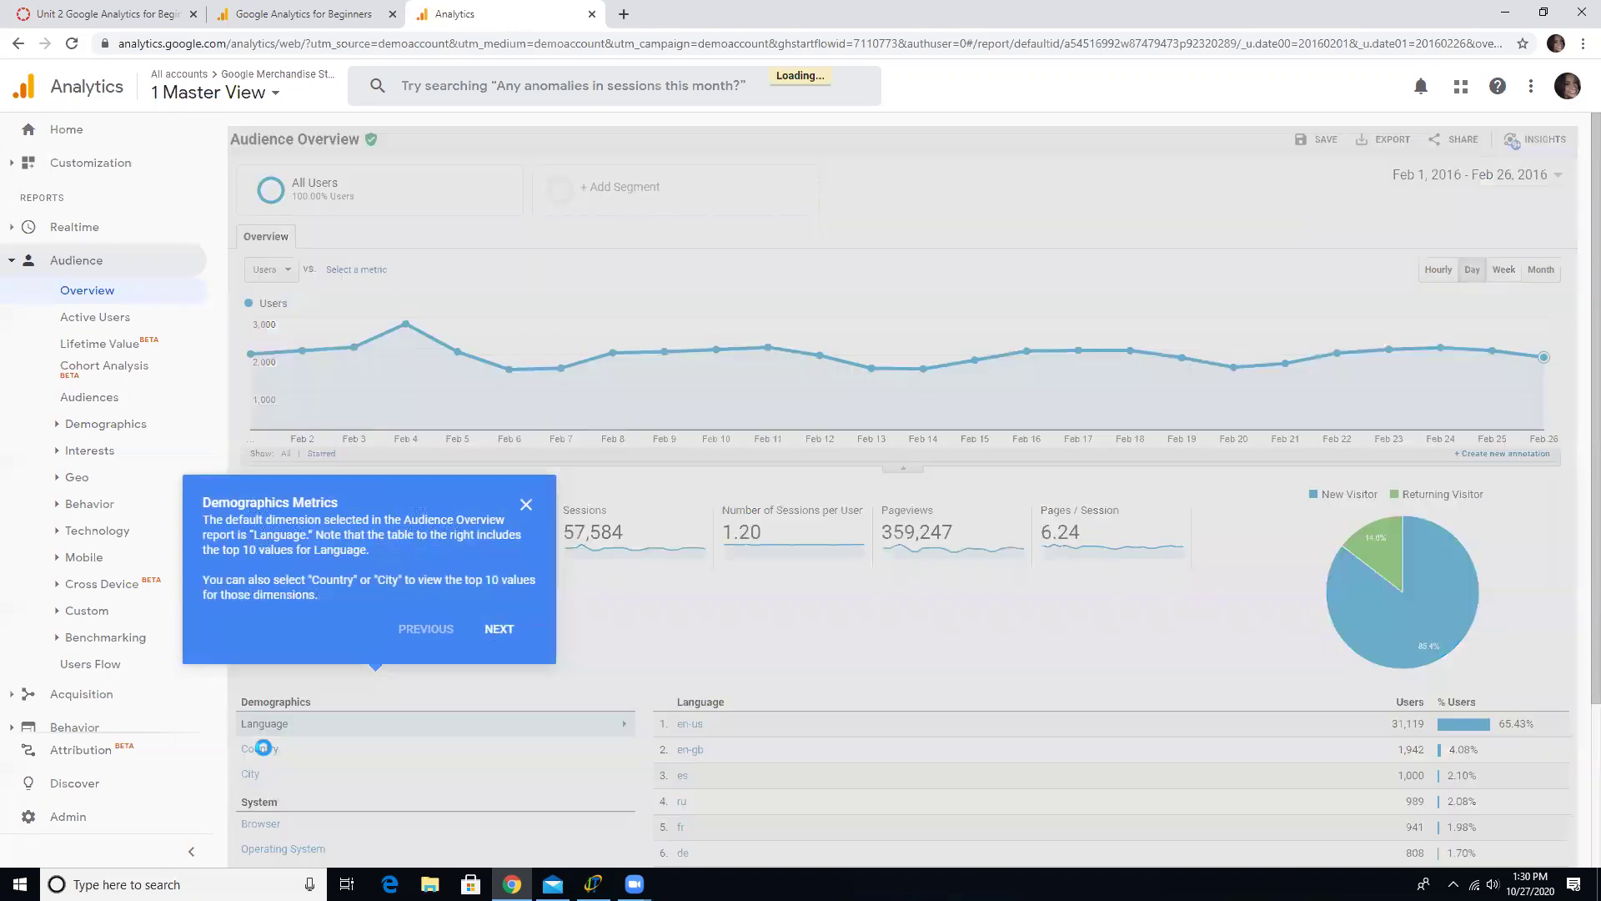
Step: View the report's top values by Country and by City, and advance the tour to System Dimensions
{"action": "left_click", "coordinate": [262, 750]}
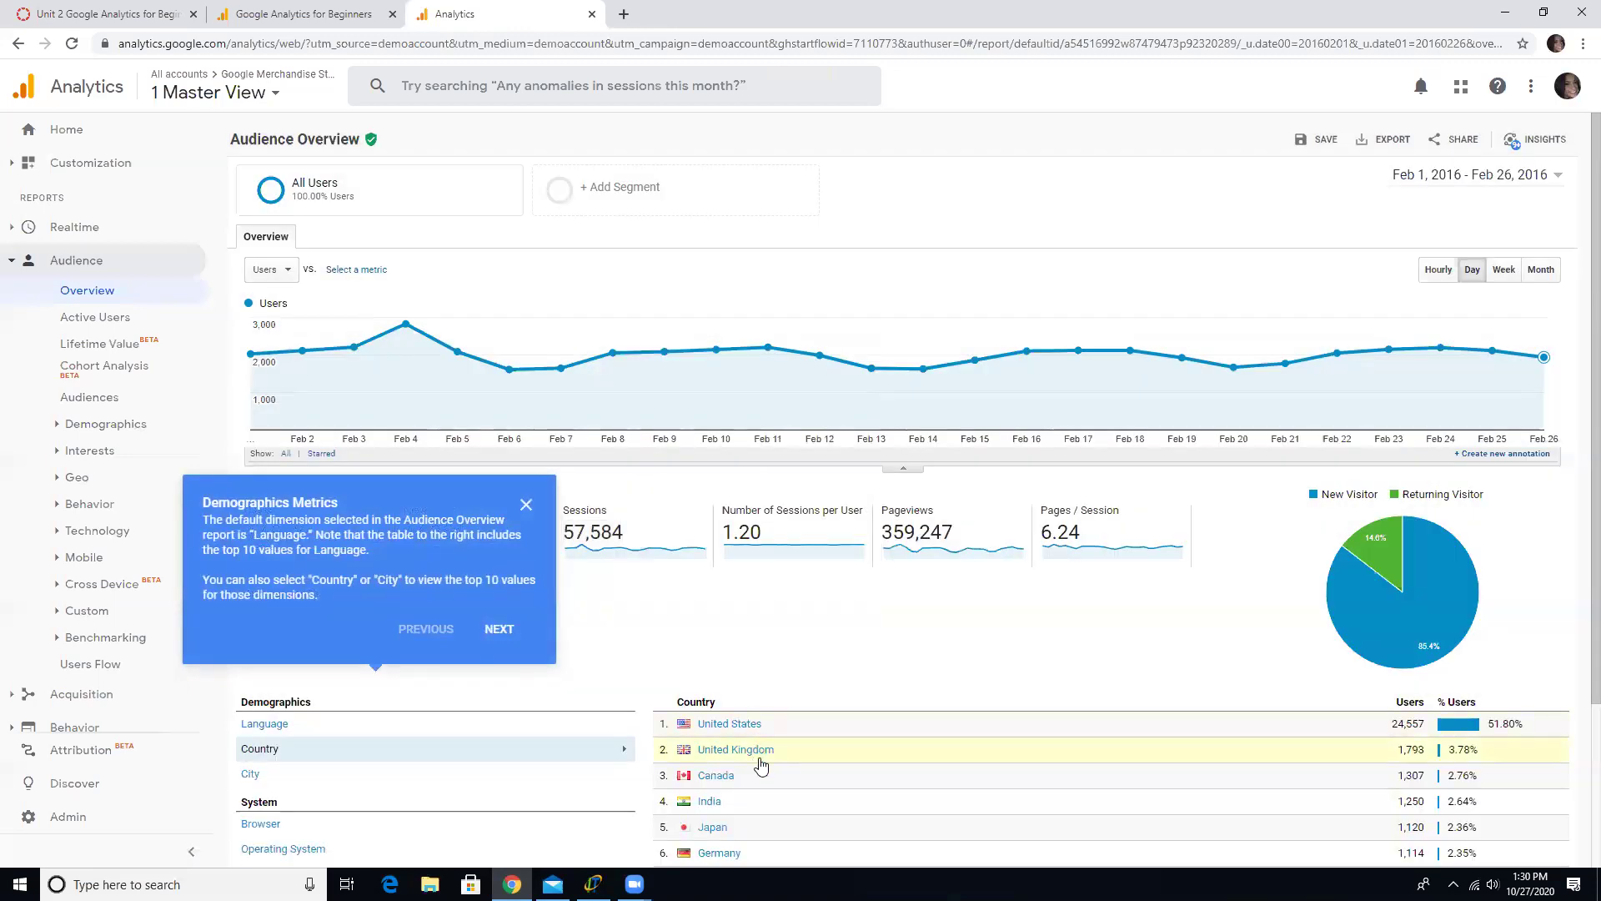
{"action": "left_click", "coordinate": [255, 771]}
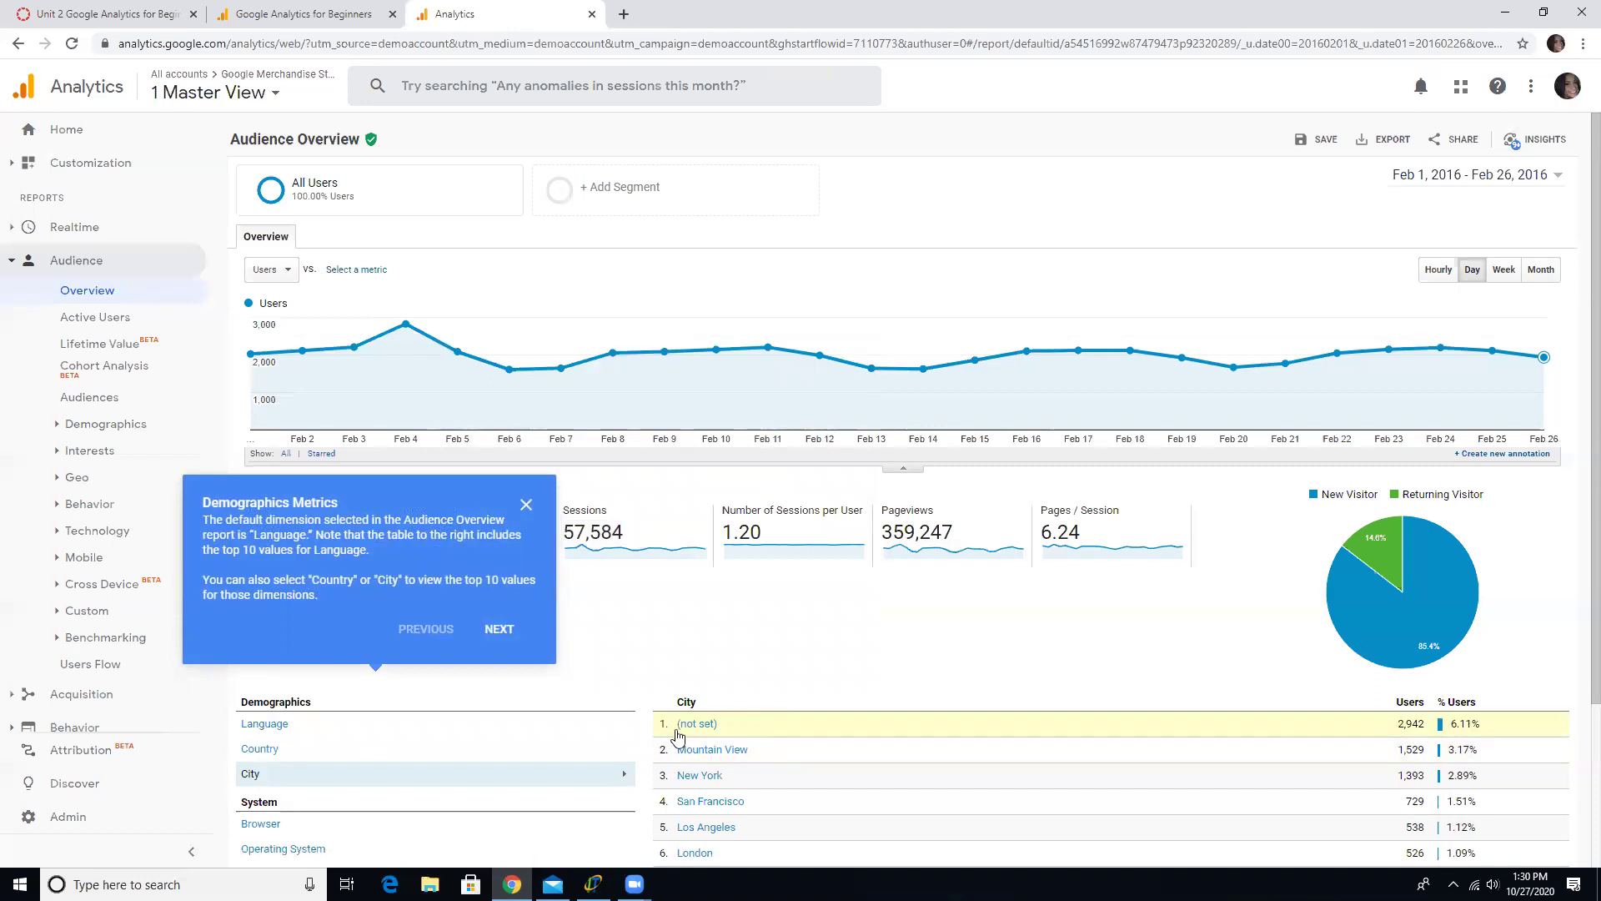
{"action": "left_click", "coordinate": [491, 632]}
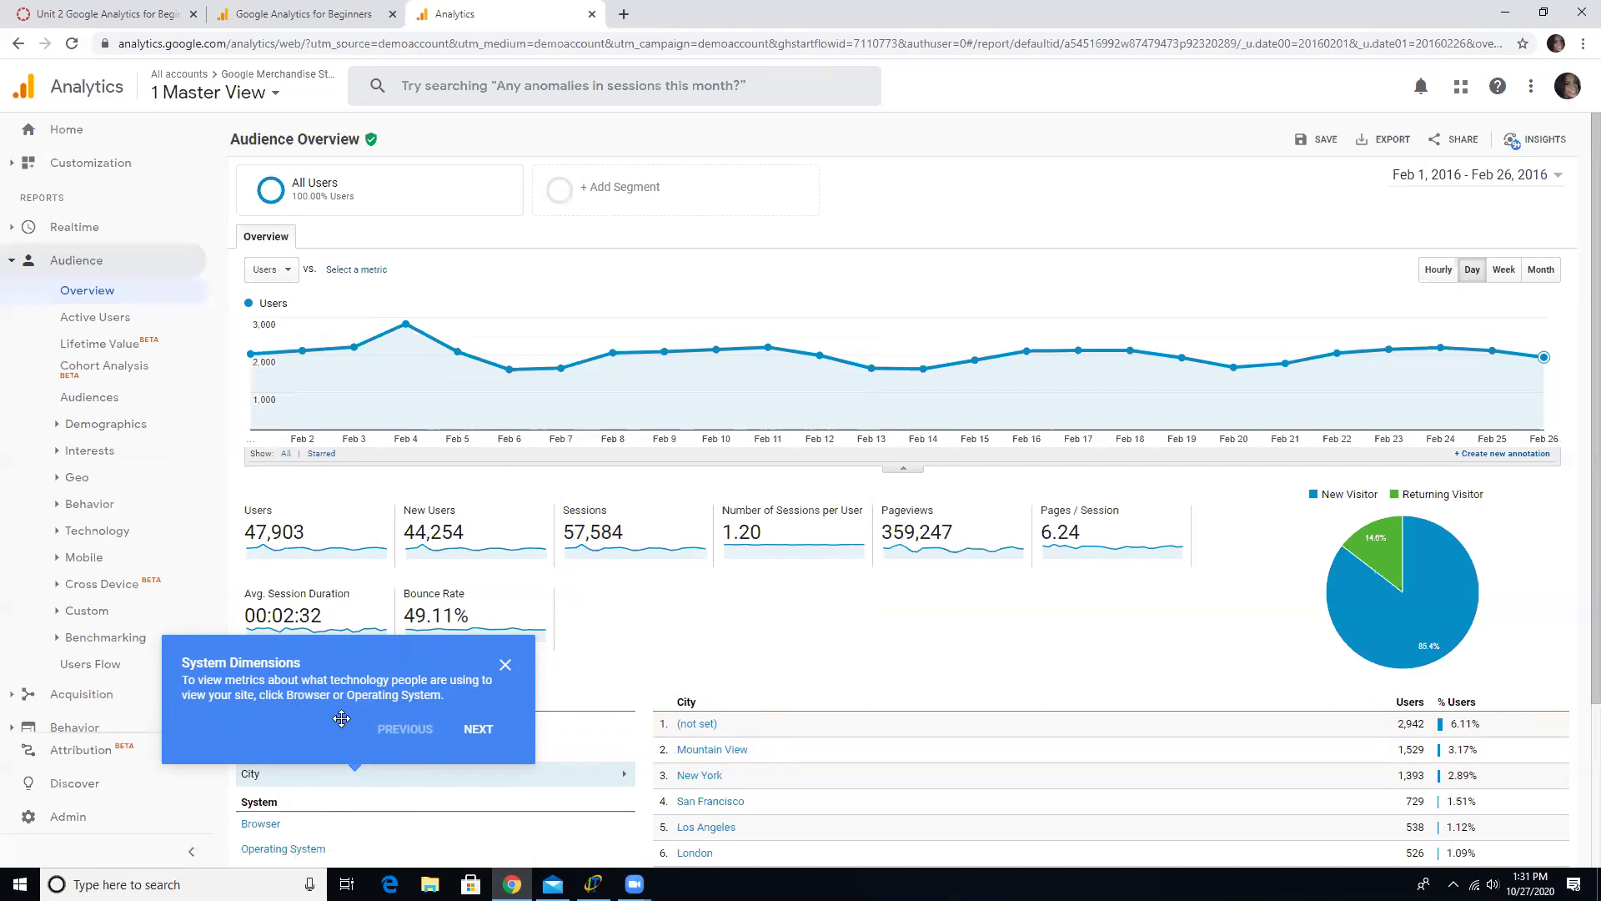
Step: Show the report's top values by Browser and by Operating System for the System Dimensions stage
{"action": "left_click", "coordinate": [266, 824]}
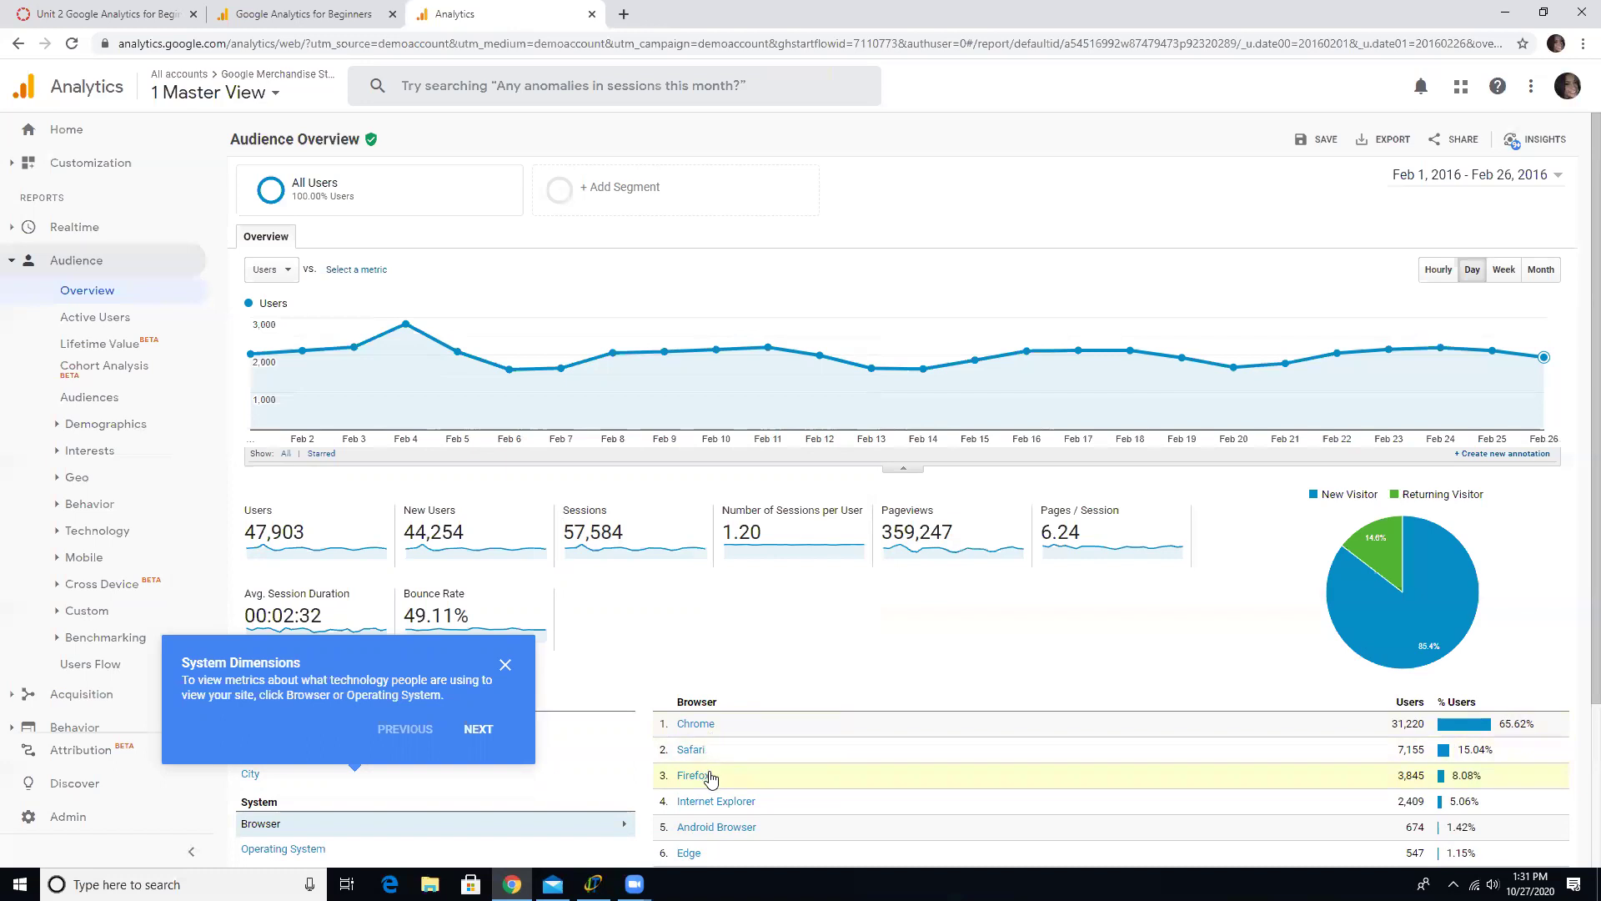
{"action": "left_click", "coordinate": [284, 849]}
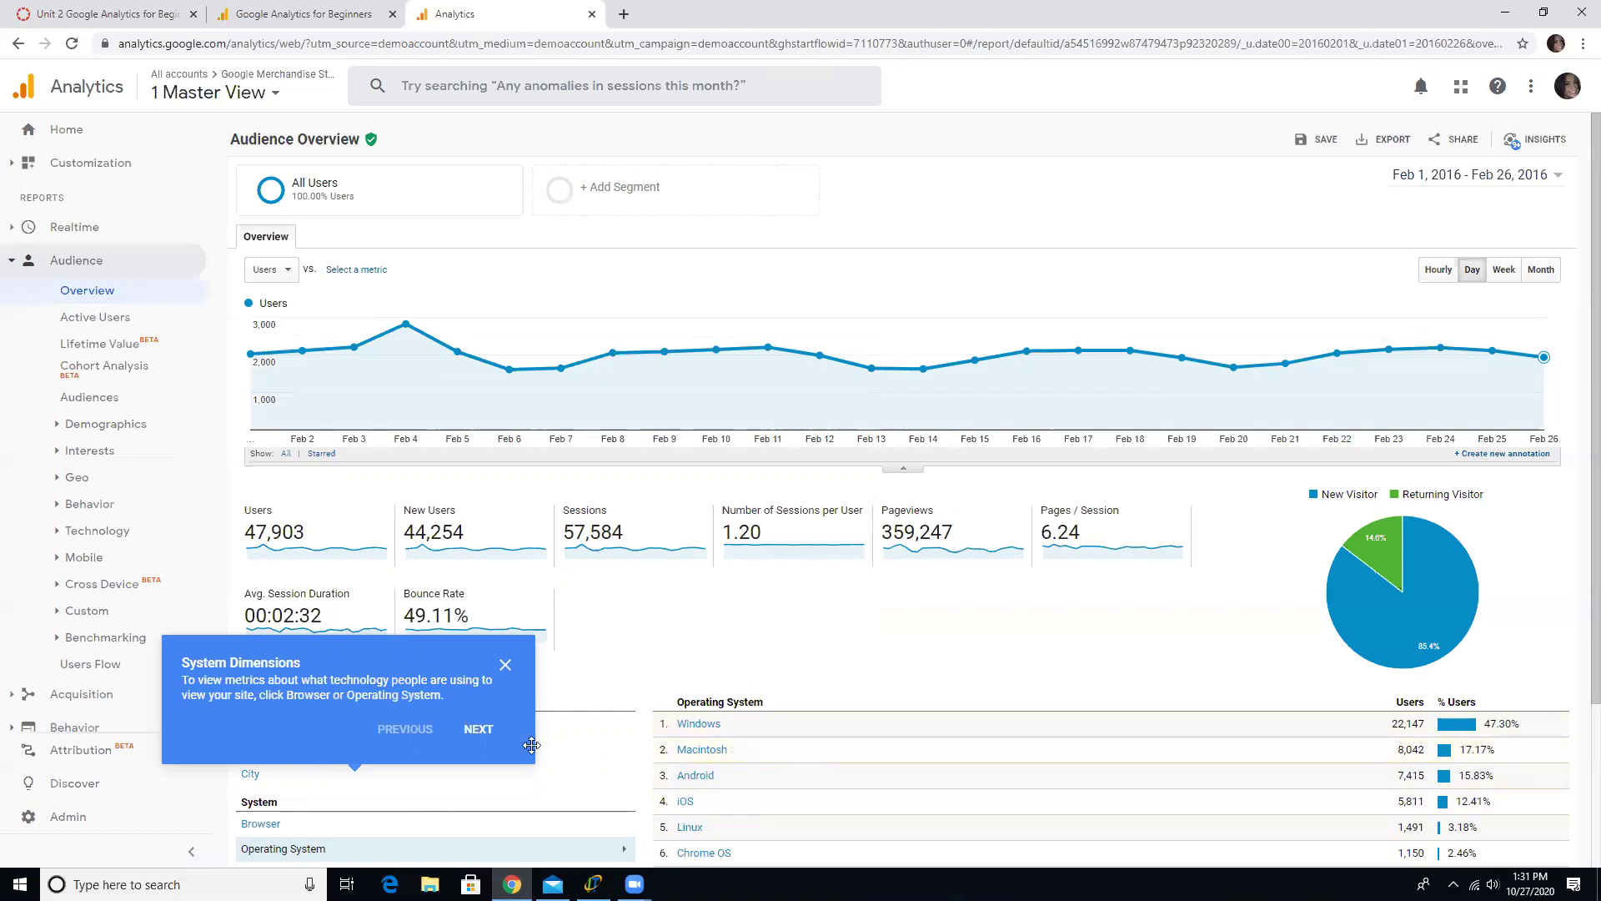
Step: Show the top values by mobile Operating System and Screen Resolution for the Mobile Dimensions stage, and finish and close the tour
{"action": "left_click", "coordinate": [478, 731]}
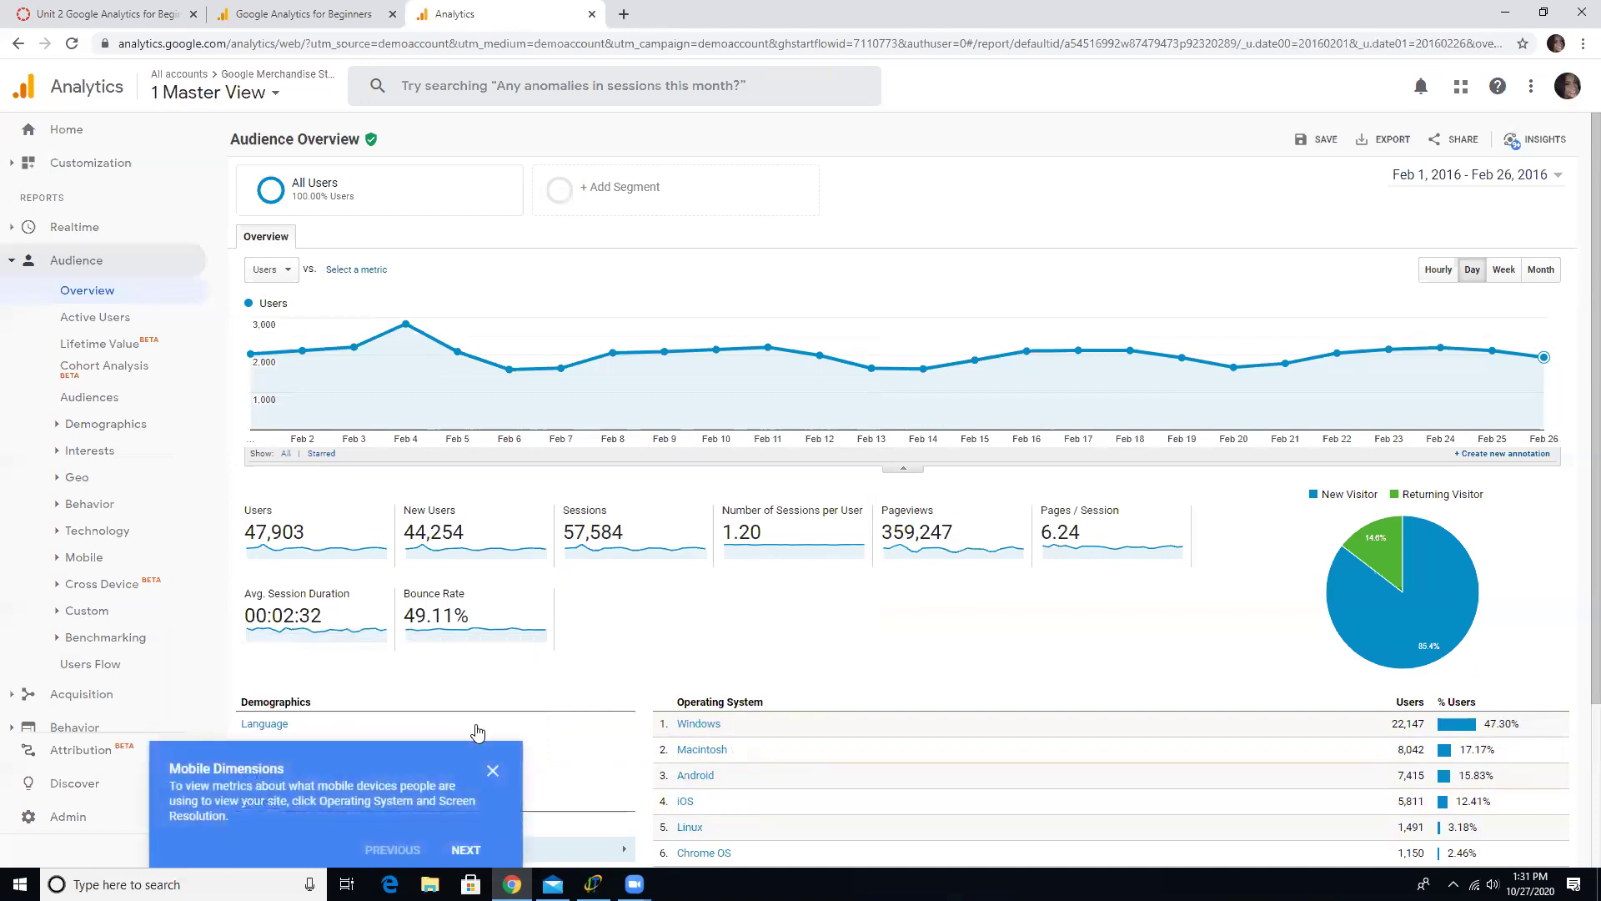
{"action": "scroll", "coordinate": [575, 719], "scroll_direction": "down", "scroll_amount": 1}
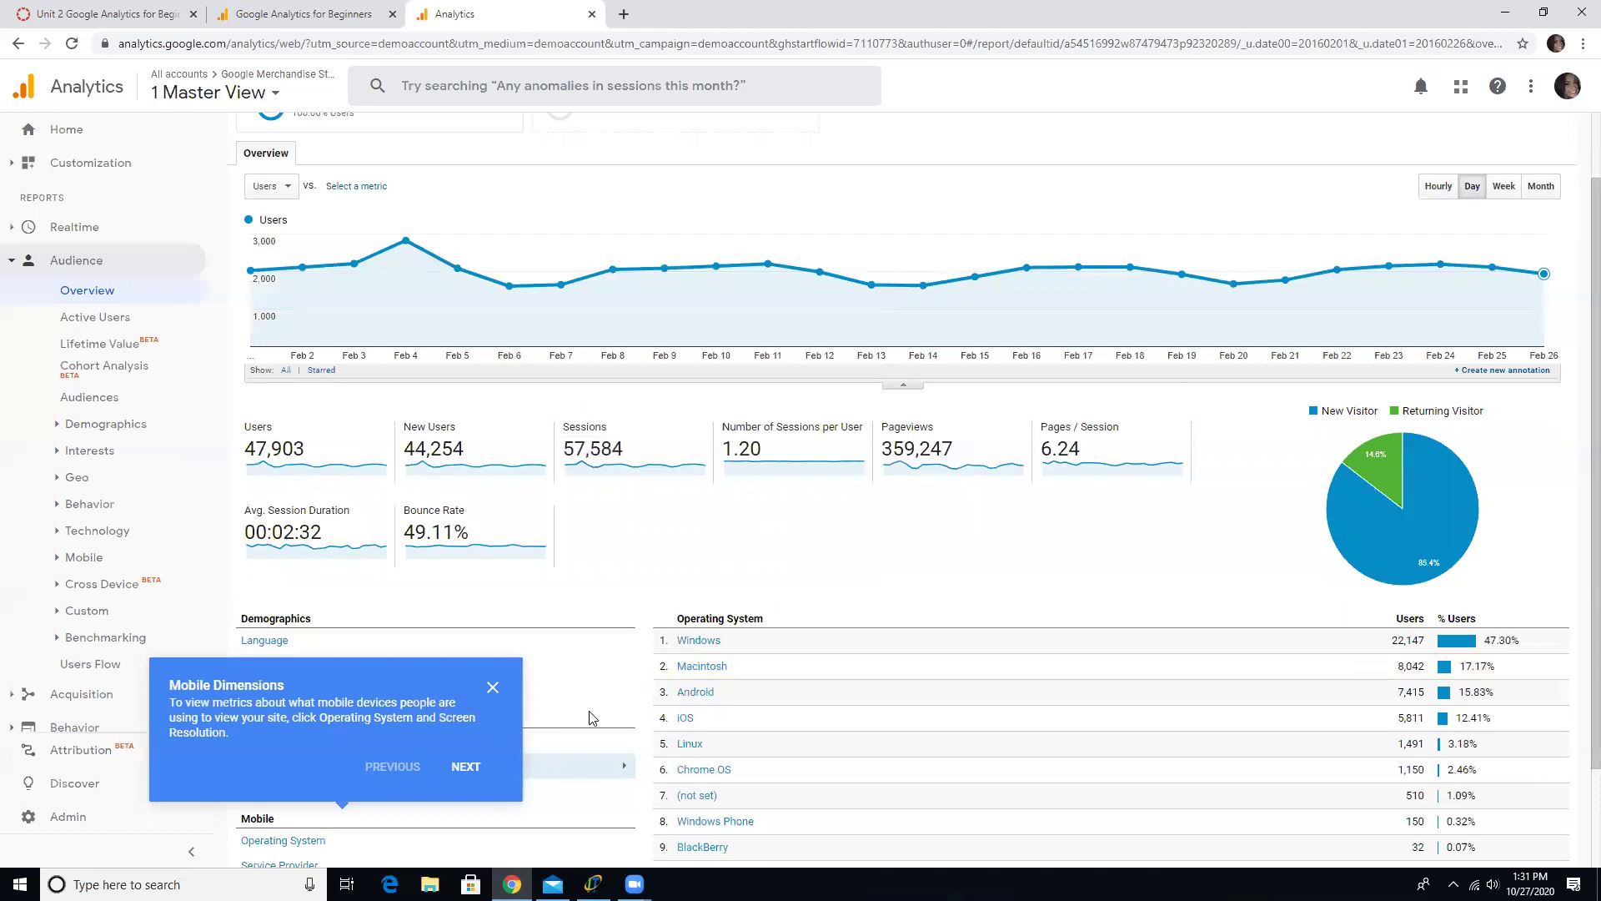
{"action": "scroll", "coordinate": [589, 718], "scroll_direction": "down", "scroll_amount": 2}
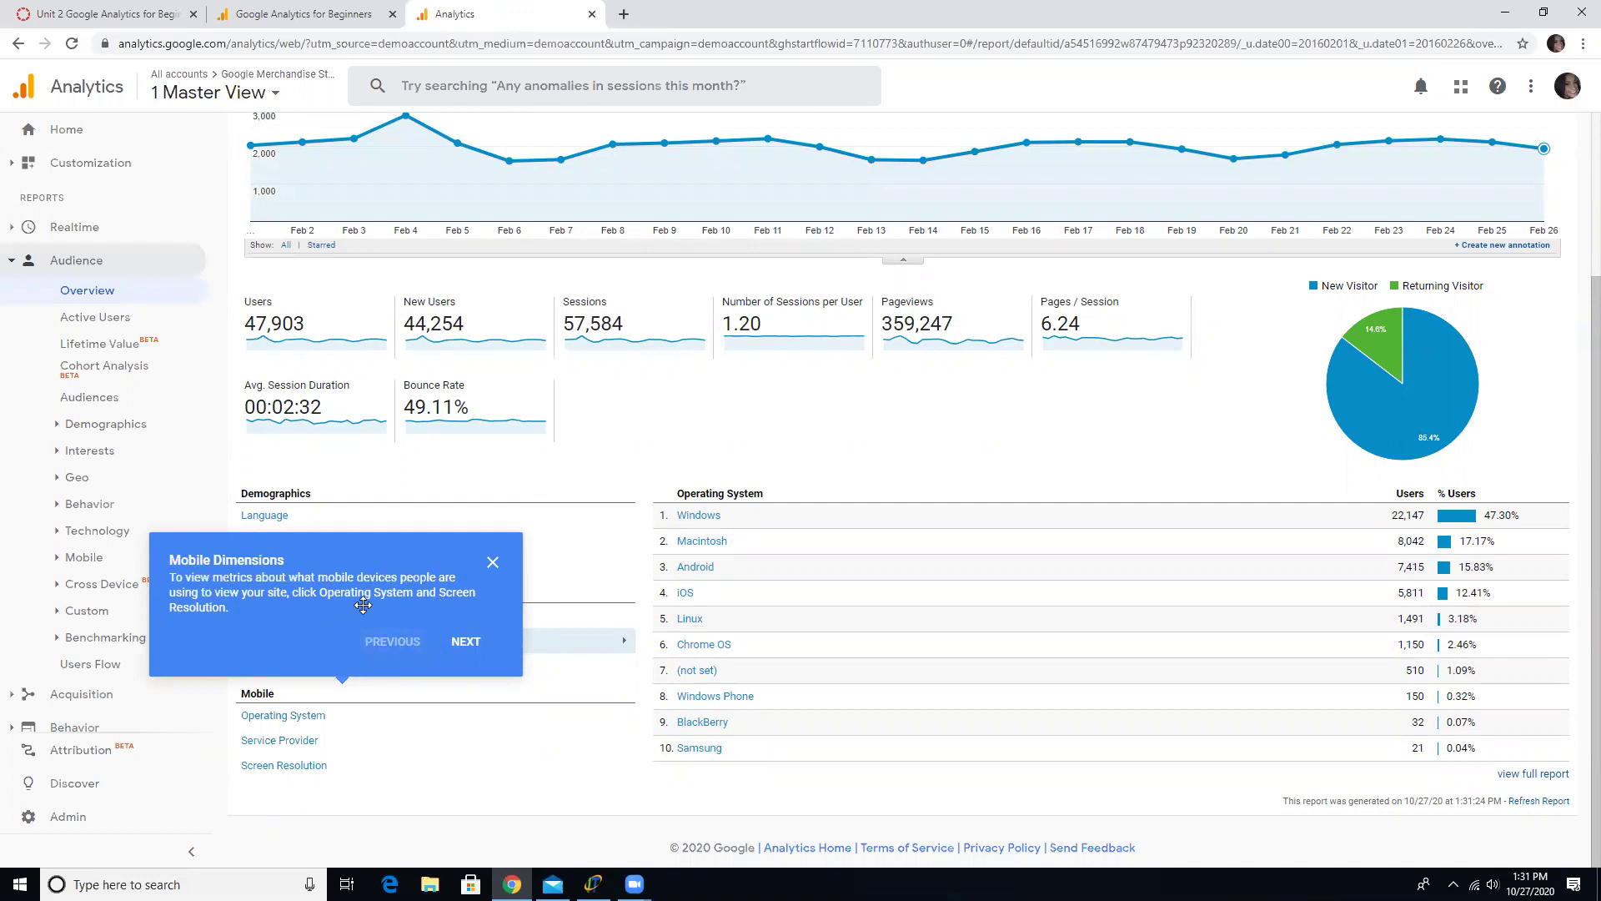
{"action": "left_click", "coordinate": [294, 715]}
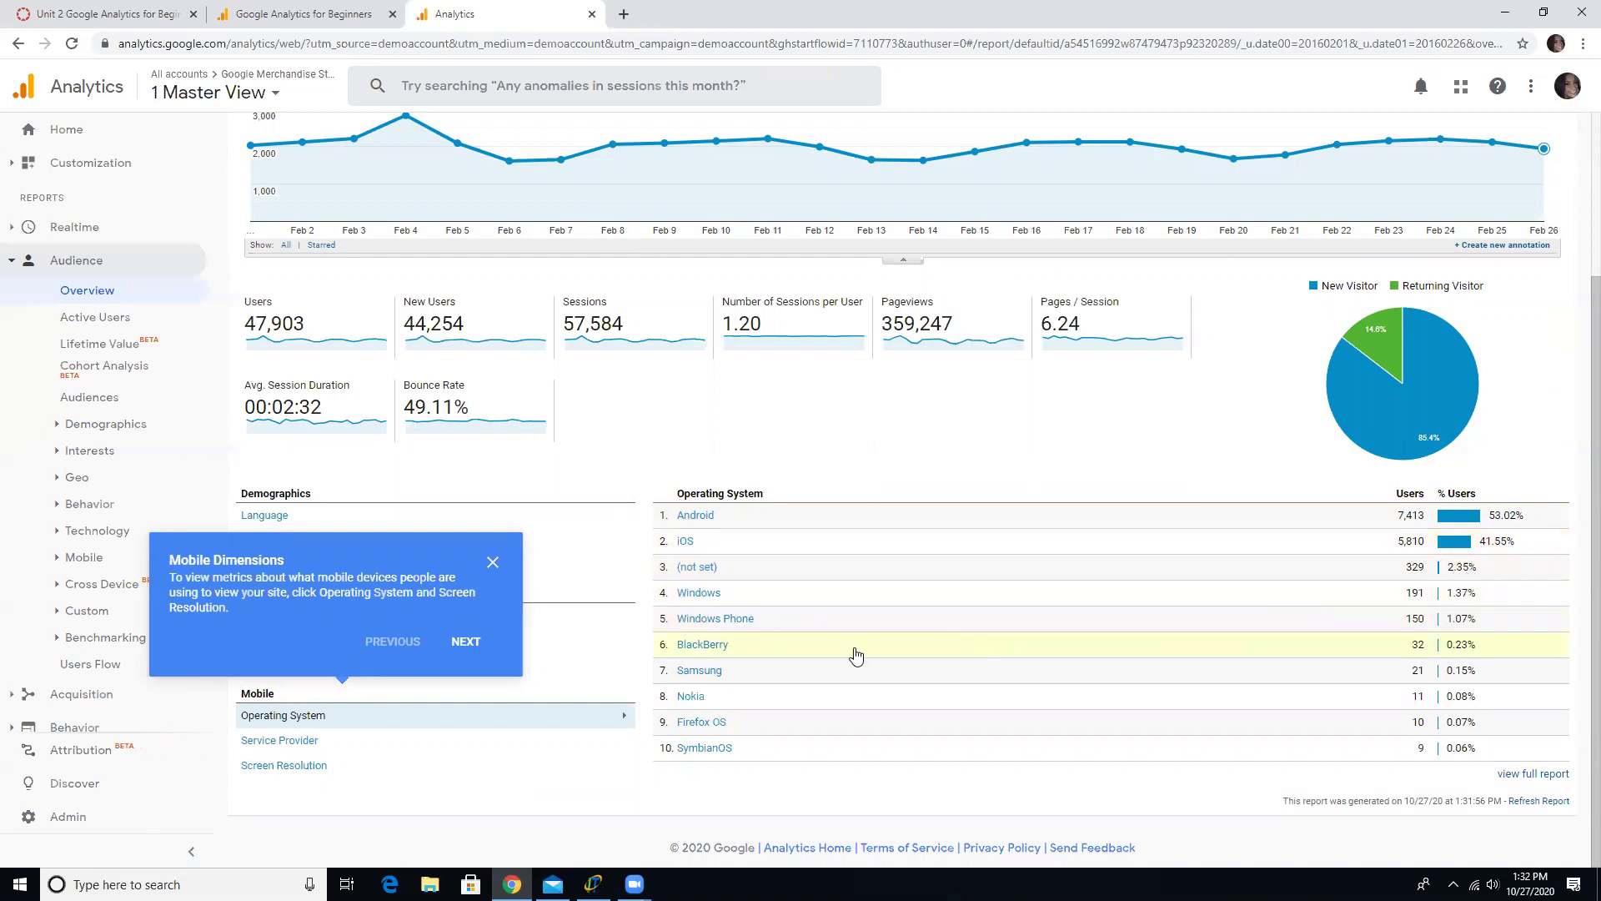
{"action": "left_click", "coordinate": [265, 767]}
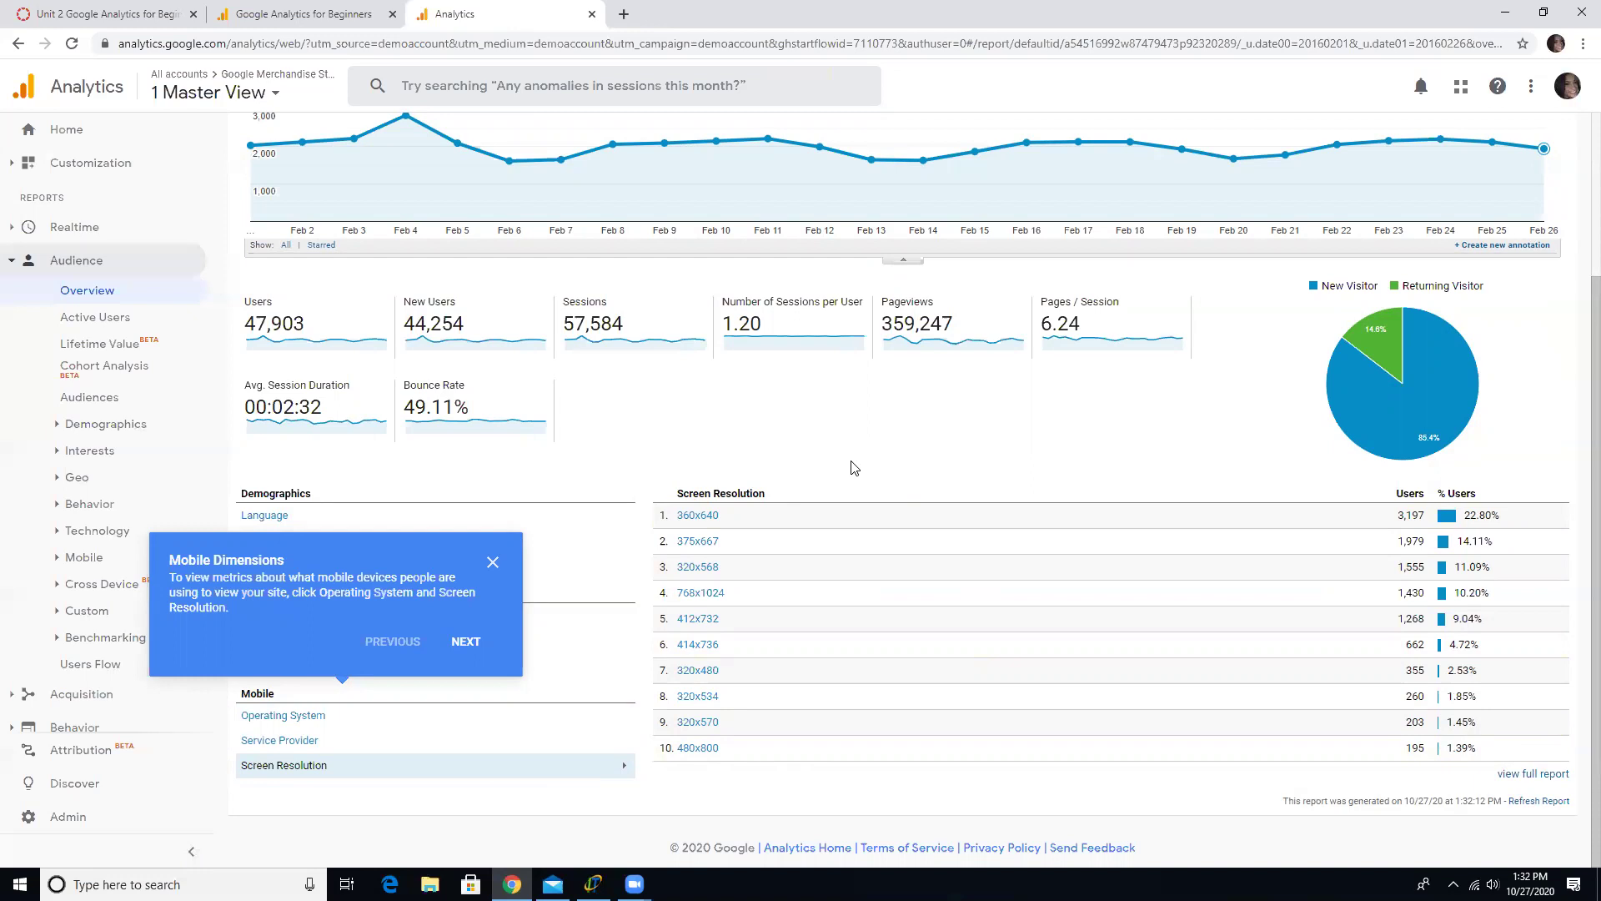
{"action": "left_click", "coordinate": [465, 642]}
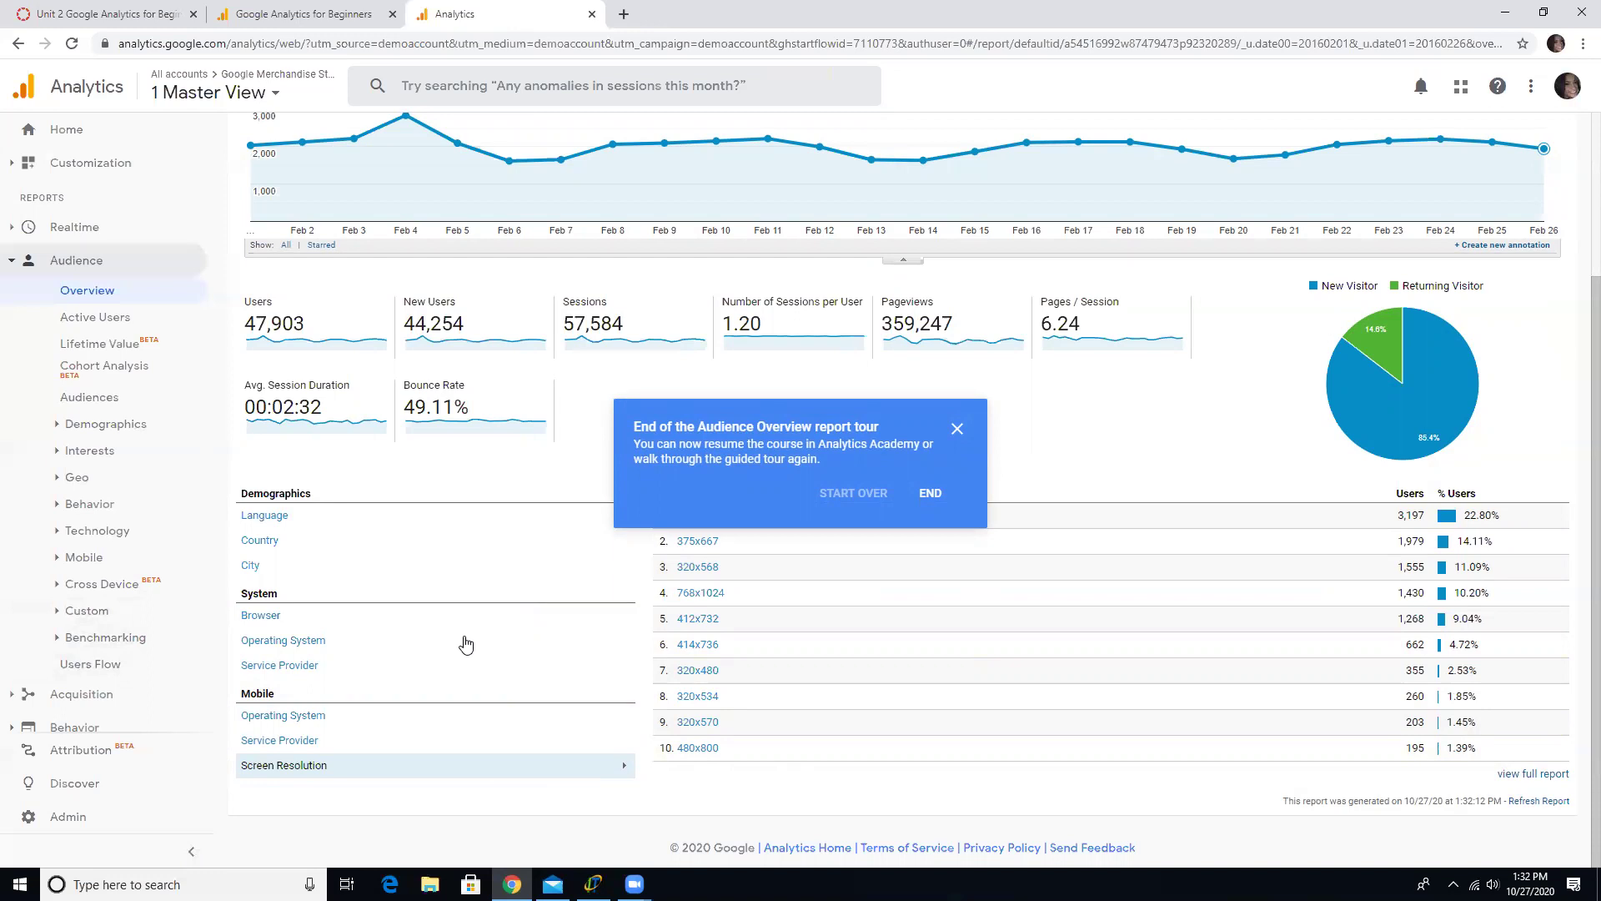
{"action": "left_click", "coordinate": [957, 430]}
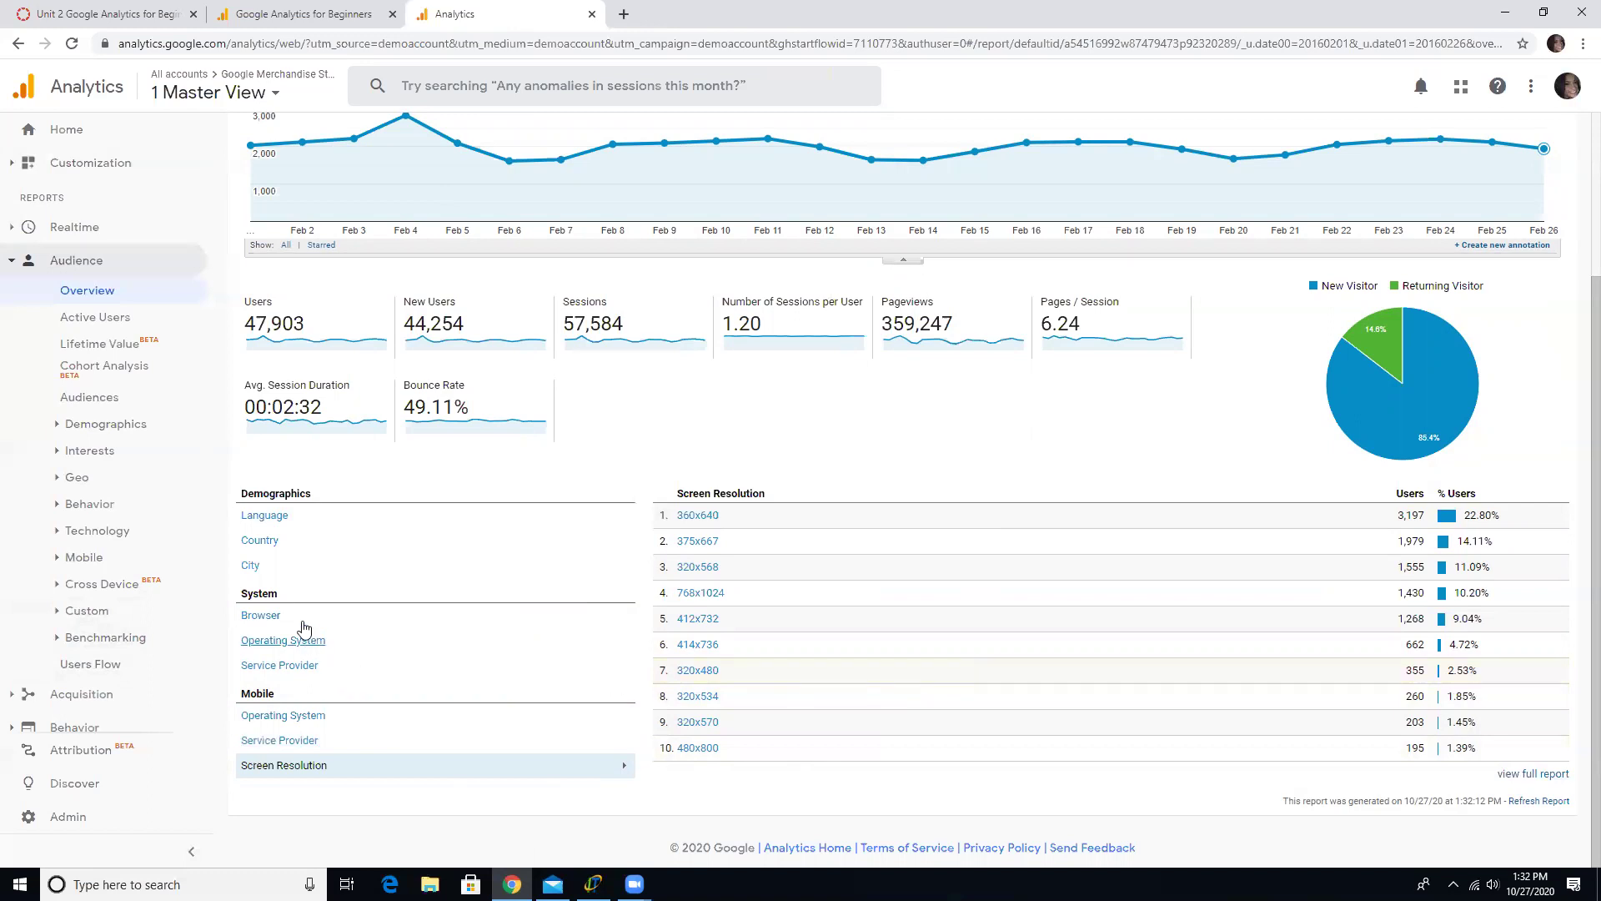
Step: Set the Audience Overview report's date range to Dec 20, 2015 - Jan 9, 2016 and apply it
{"action": "scroll", "coordinate": [786, 693], "scroll_direction": "up", "scroll_amount": 3}
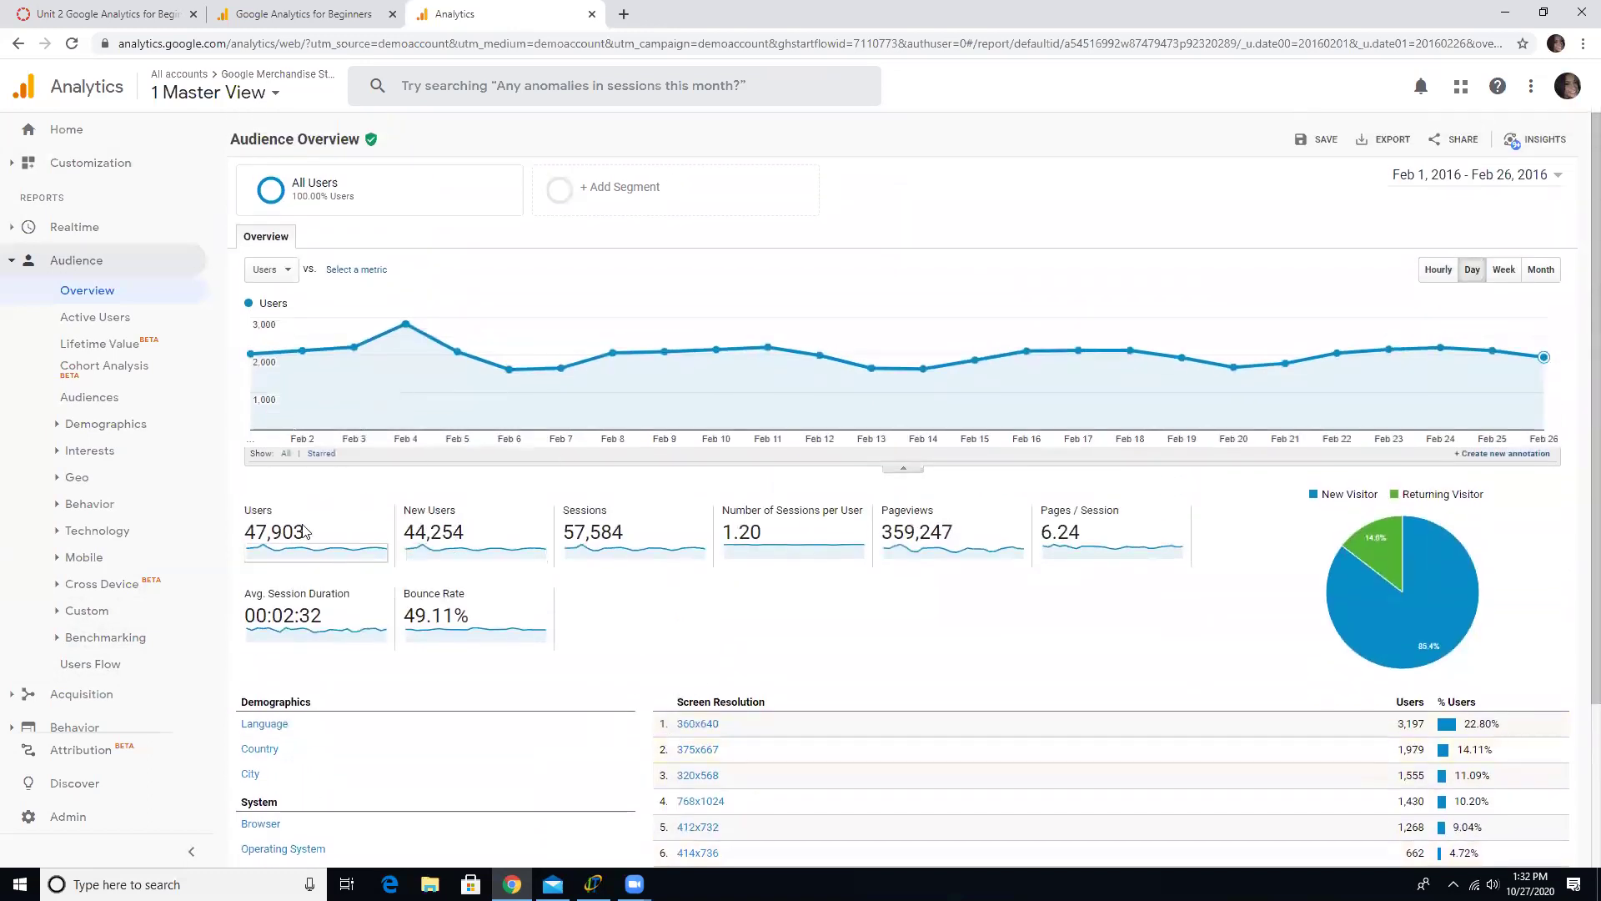
{"action": "left_click", "coordinate": [1423, 176]}
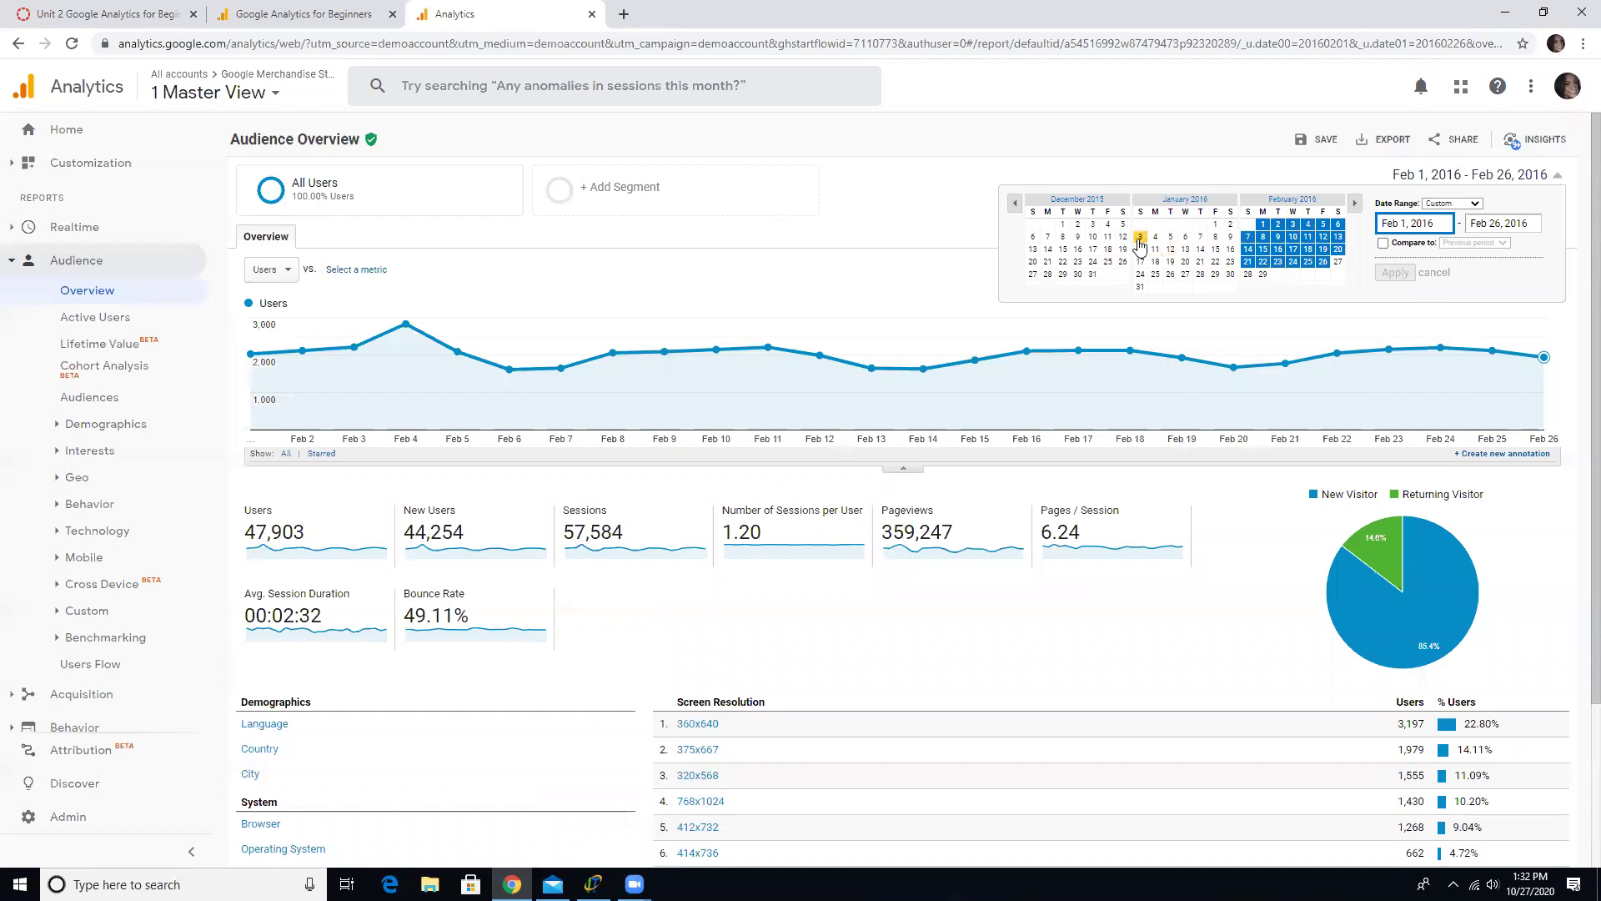
{"action": "left_click", "coordinate": [1032, 267]}
{"action": "left_click", "coordinate": [1230, 237]}
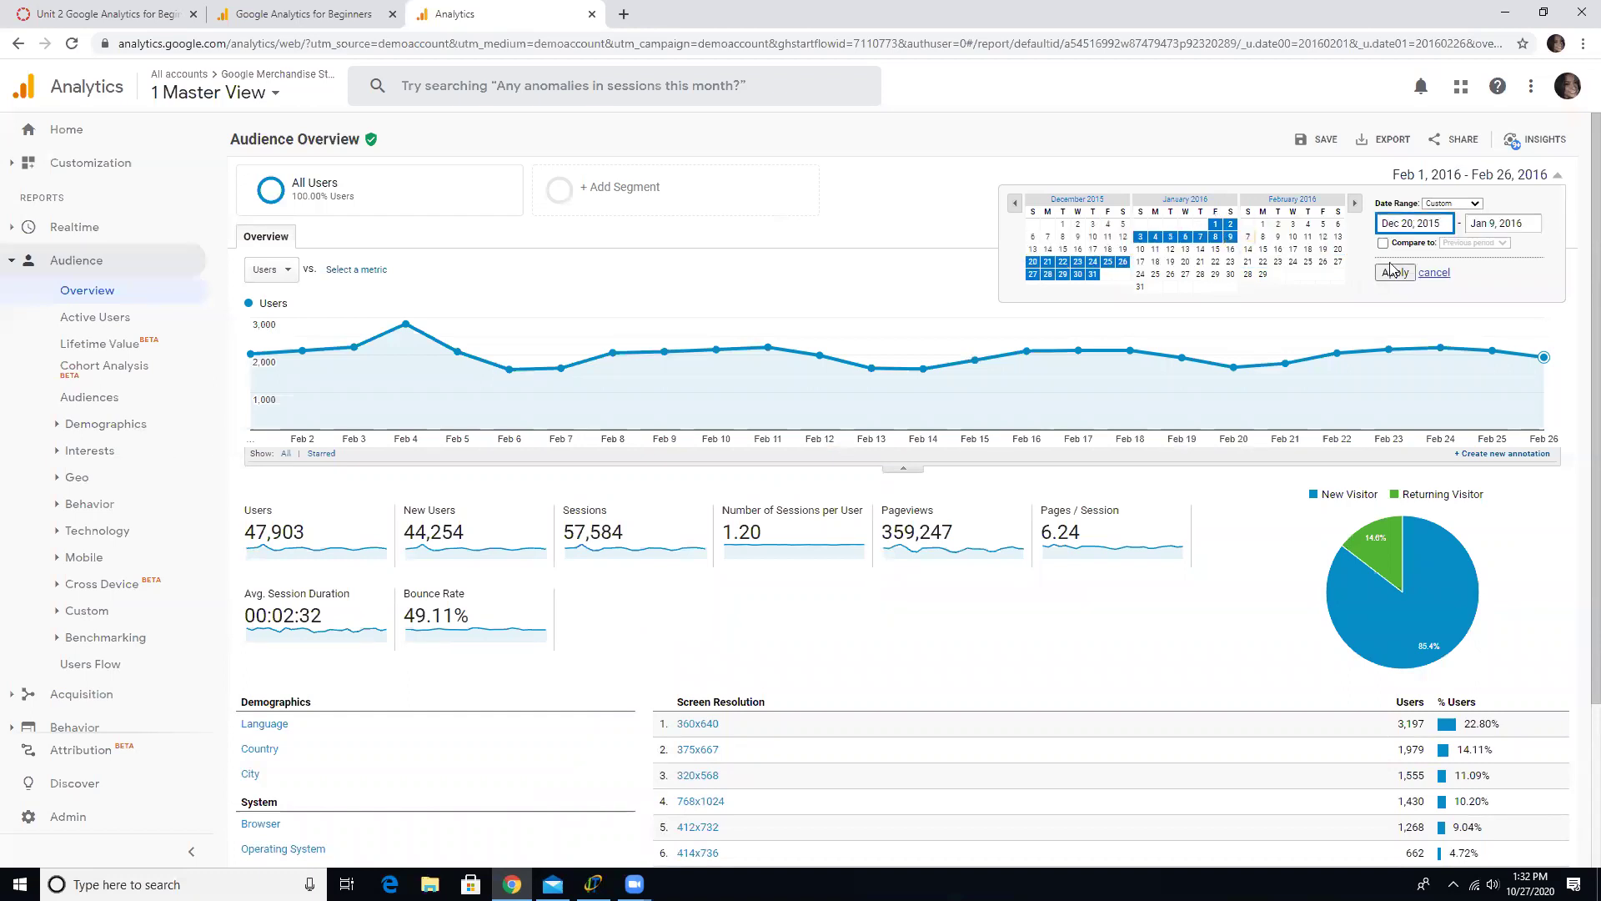
{"action": "left_click", "coordinate": [1394, 272]}
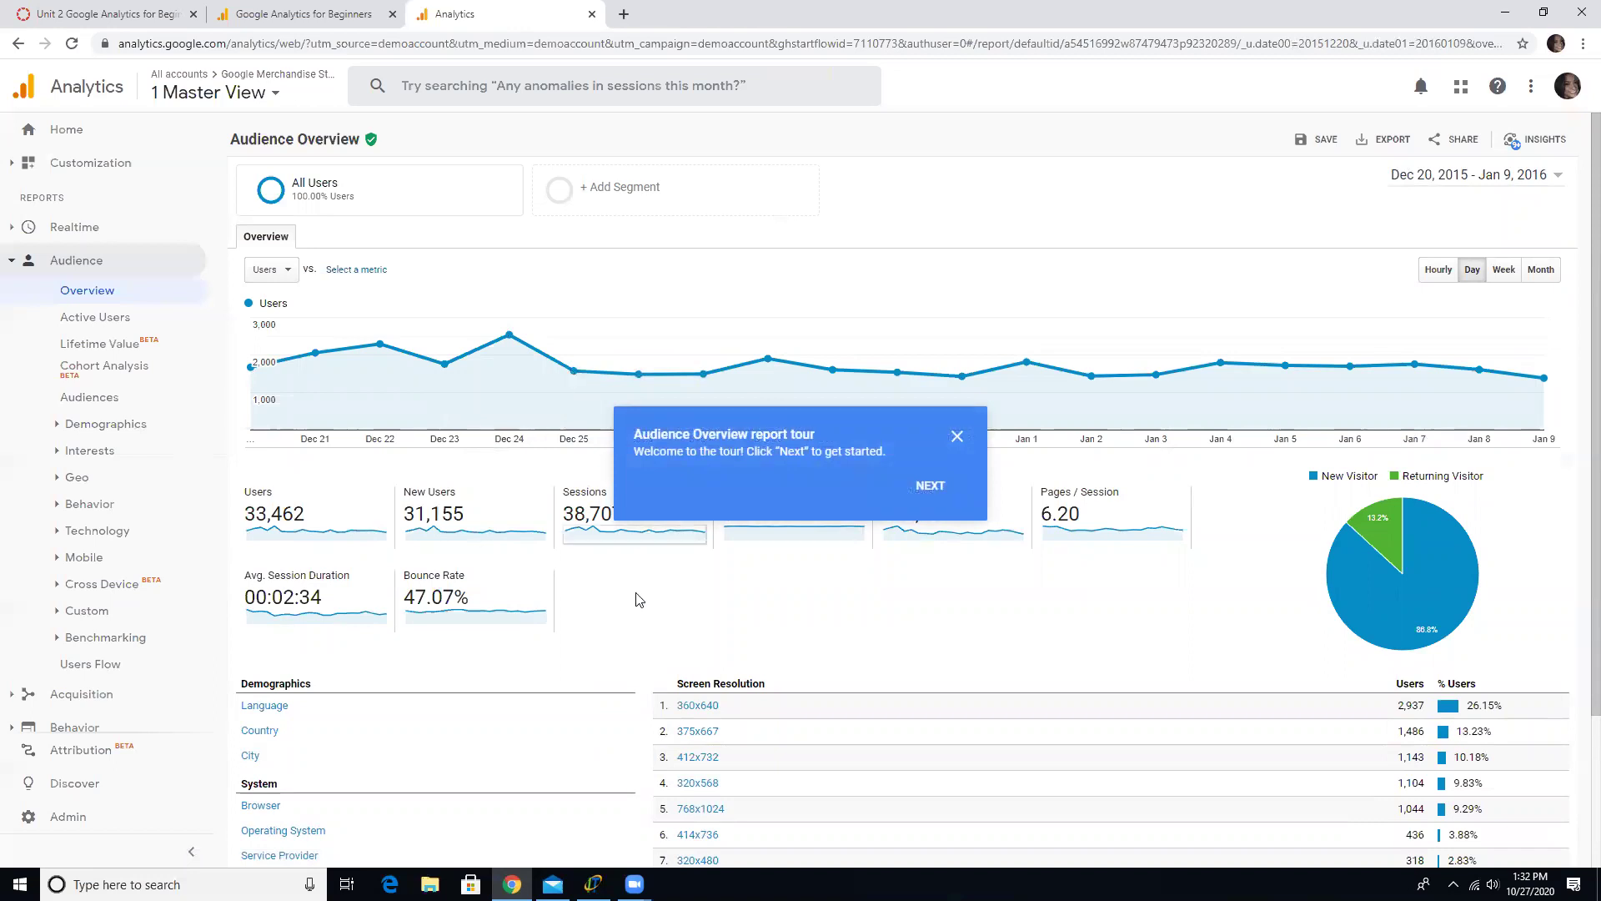
Step: List the top values by City, view New York's location report, and return to the Audience Overview without the tour message
{"action": "scroll", "coordinate": [350, 690], "scroll_direction": "down", "scroll_amount": 1}
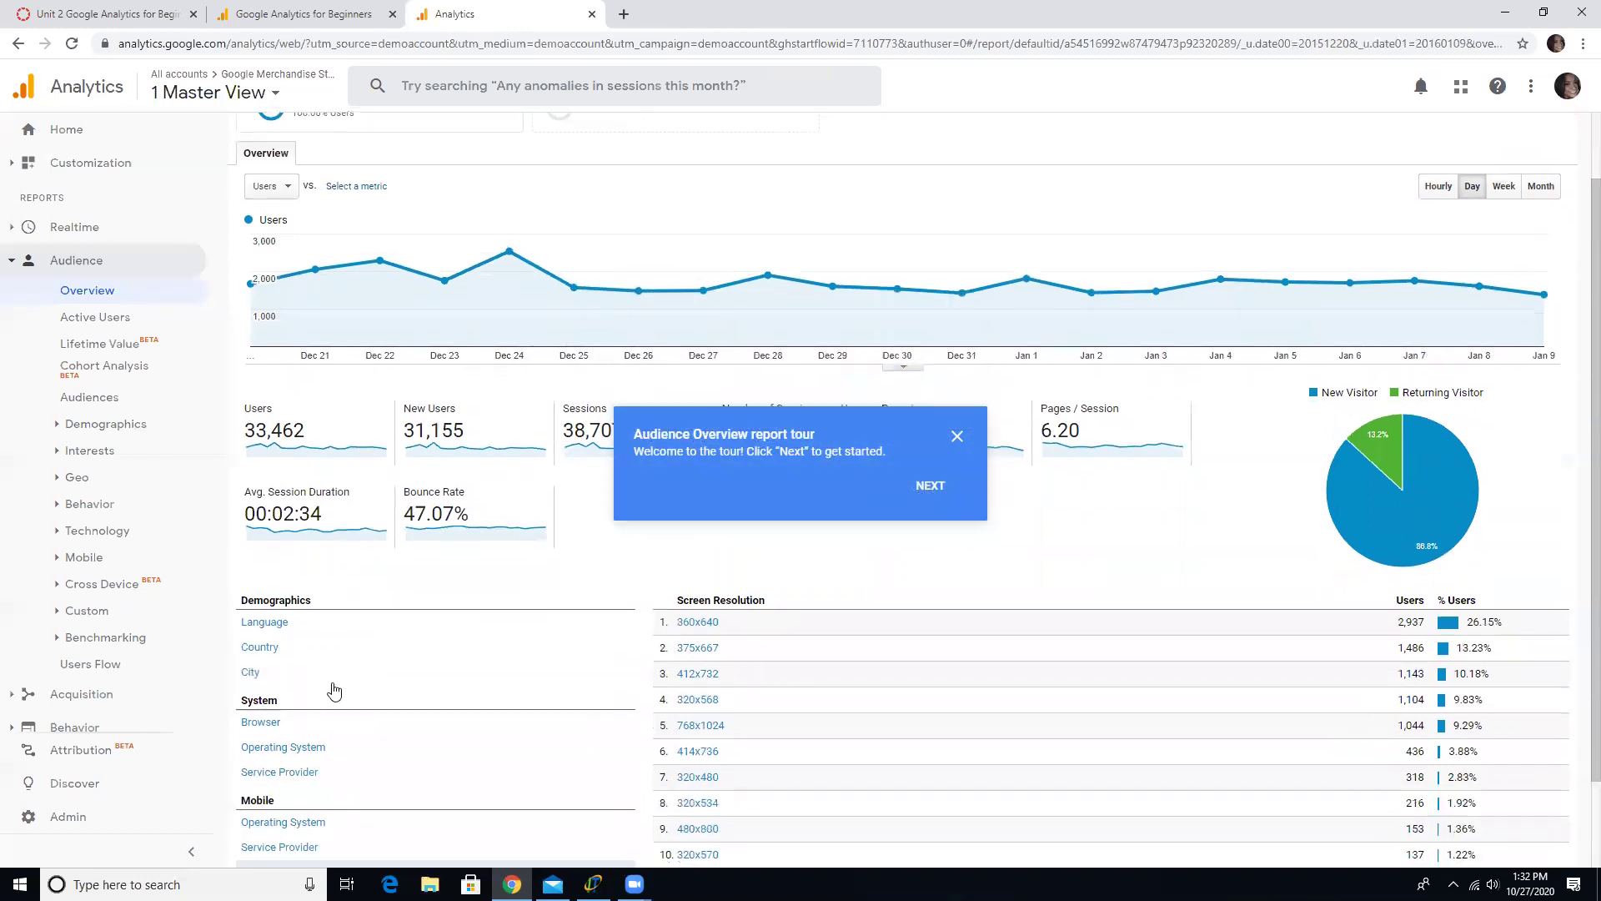
{"action": "left_click", "coordinate": [251, 672]}
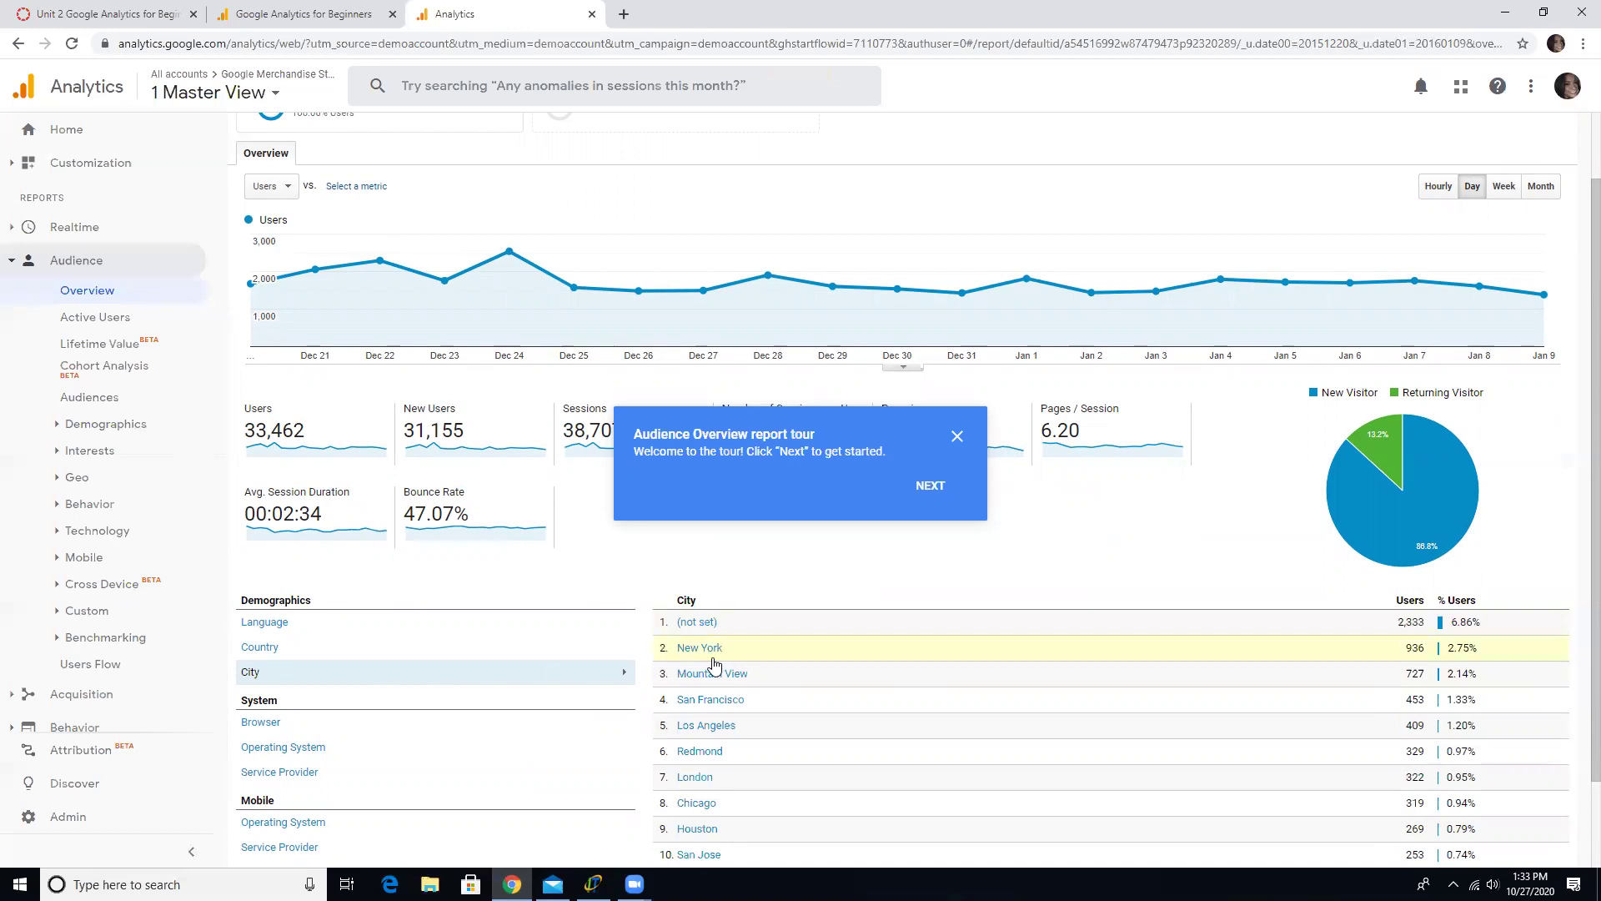
{"action": "left_click", "coordinate": [688, 647]}
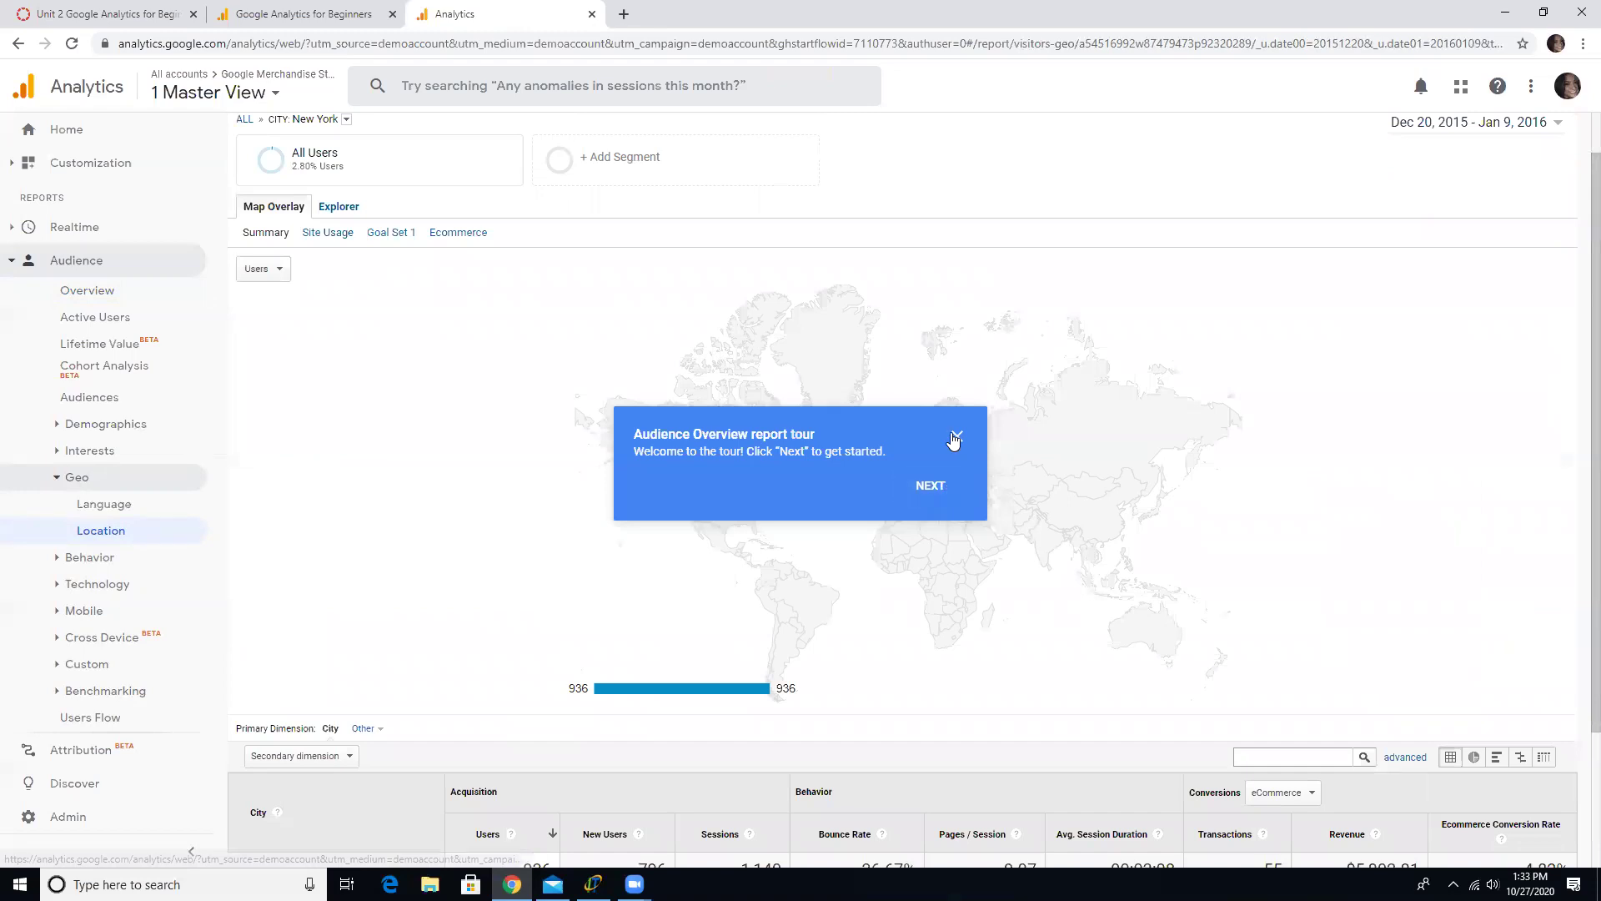
{"action": "left_click", "coordinate": [956, 436]}
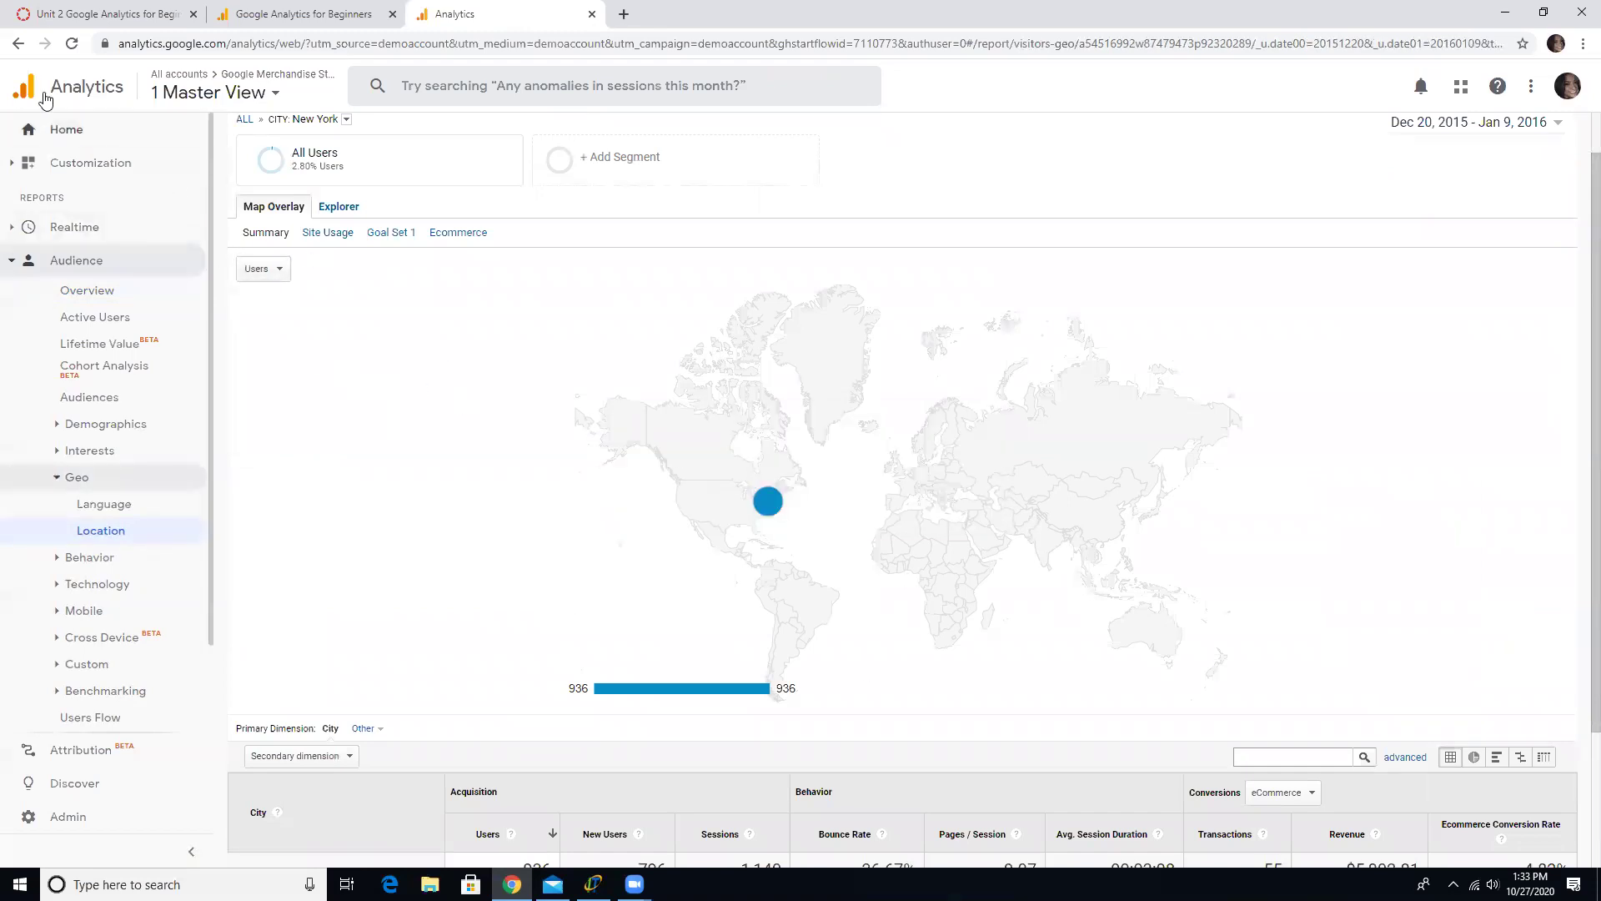
{"action": "left_click", "coordinate": [18, 43]}
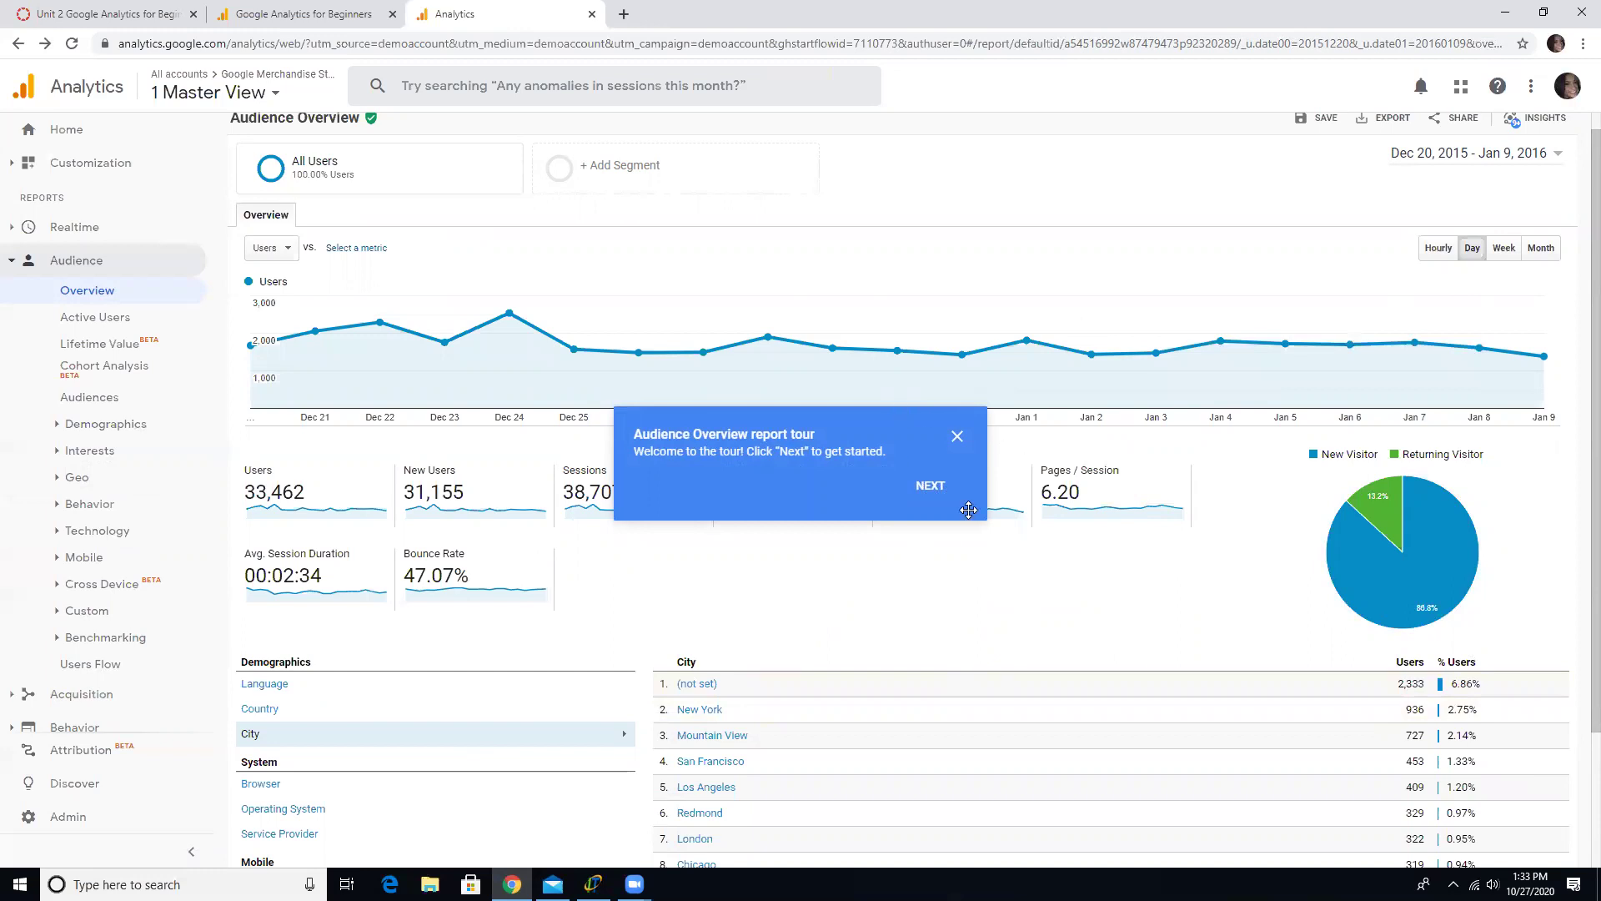
{"action": "left_click", "coordinate": [955, 439]}
Step: Limit the Audience Overview report's date range to the single day Dec 12, 2015
{"action": "left_click", "coordinate": [1437, 163]}
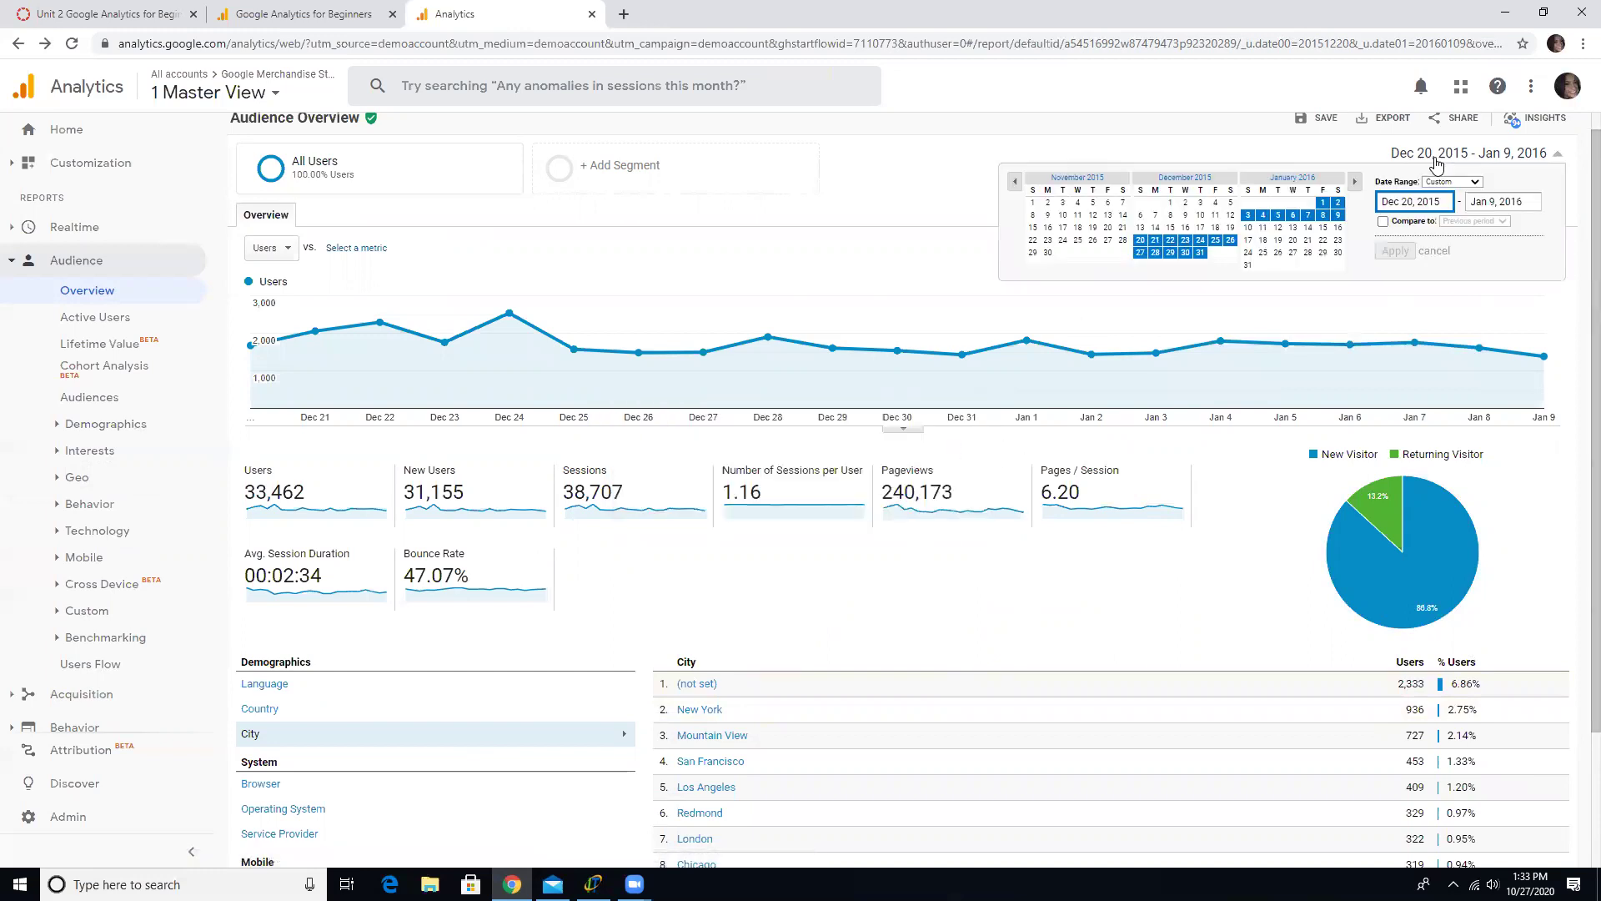
{"action": "left_click", "coordinate": [1232, 216]}
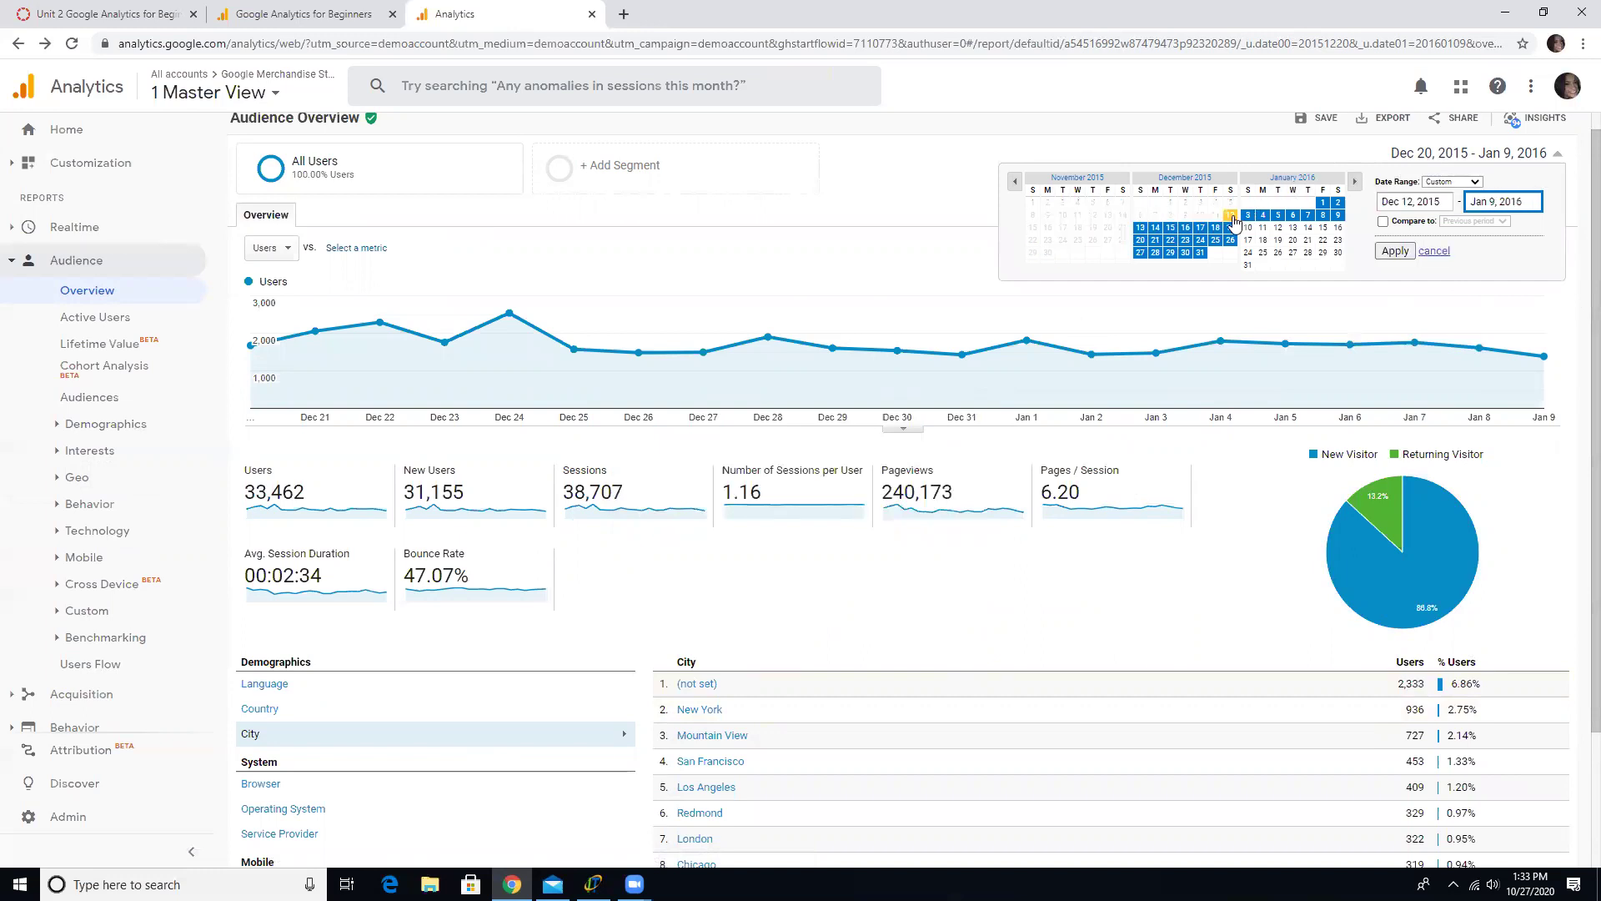
{"action": "left_click", "coordinate": [1232, 217]}
{"action": "left_click", "coordinate": [1392, 251]}
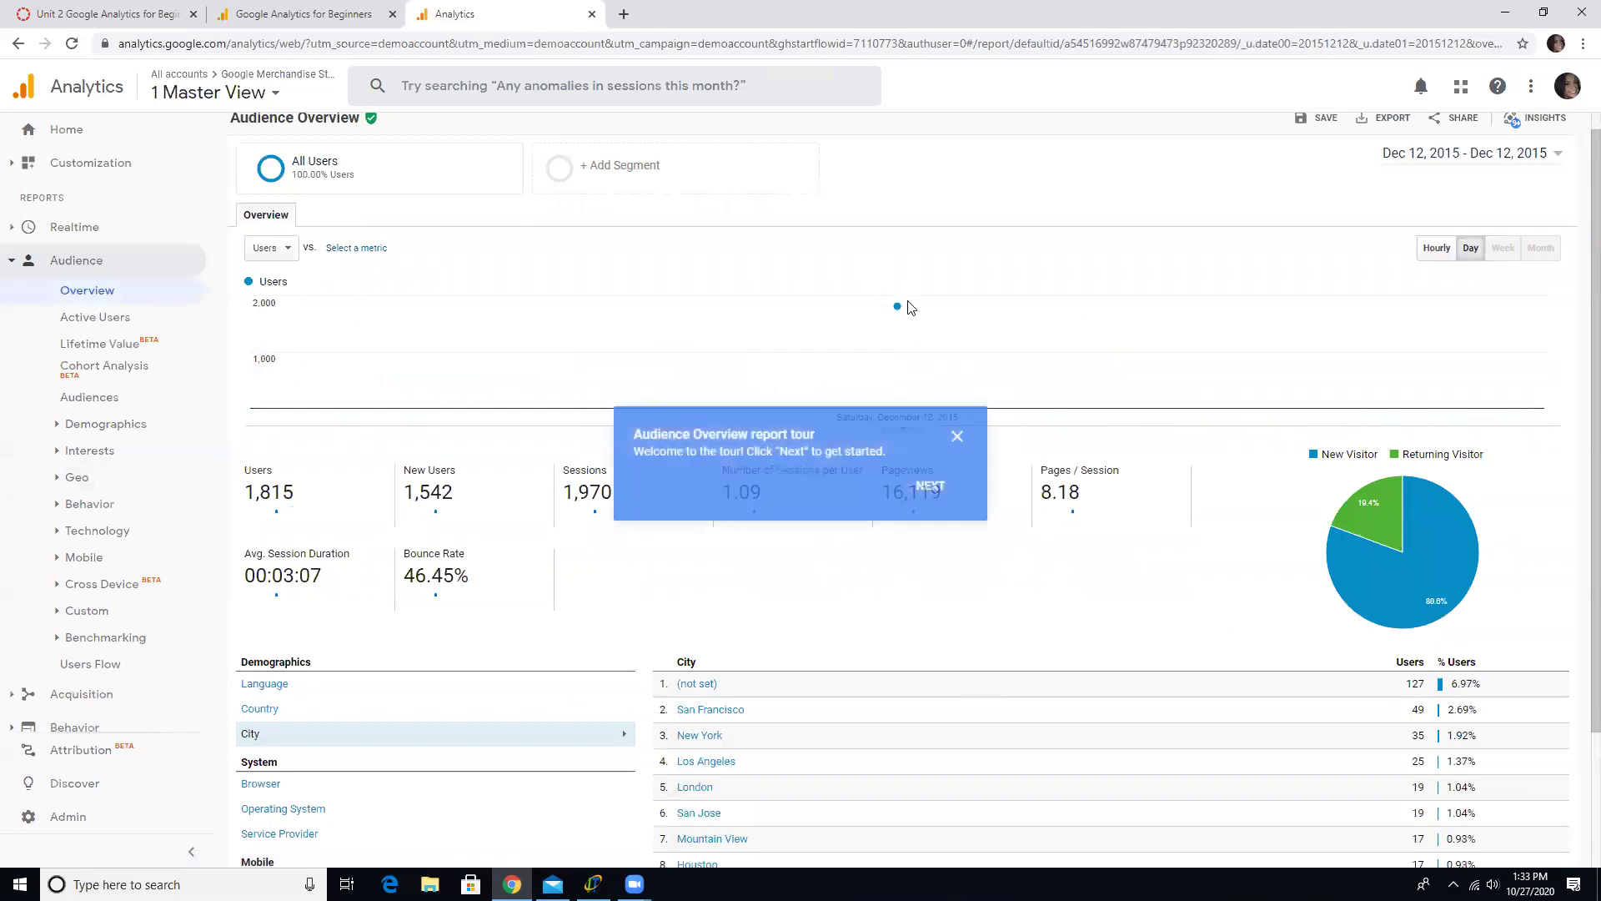
Step: Inspect the single day's chart and metrics, moving the tour message aside, and show its top values by mobile Operating System
{"action": "mouse_move", "coordinate": [898, 311]}
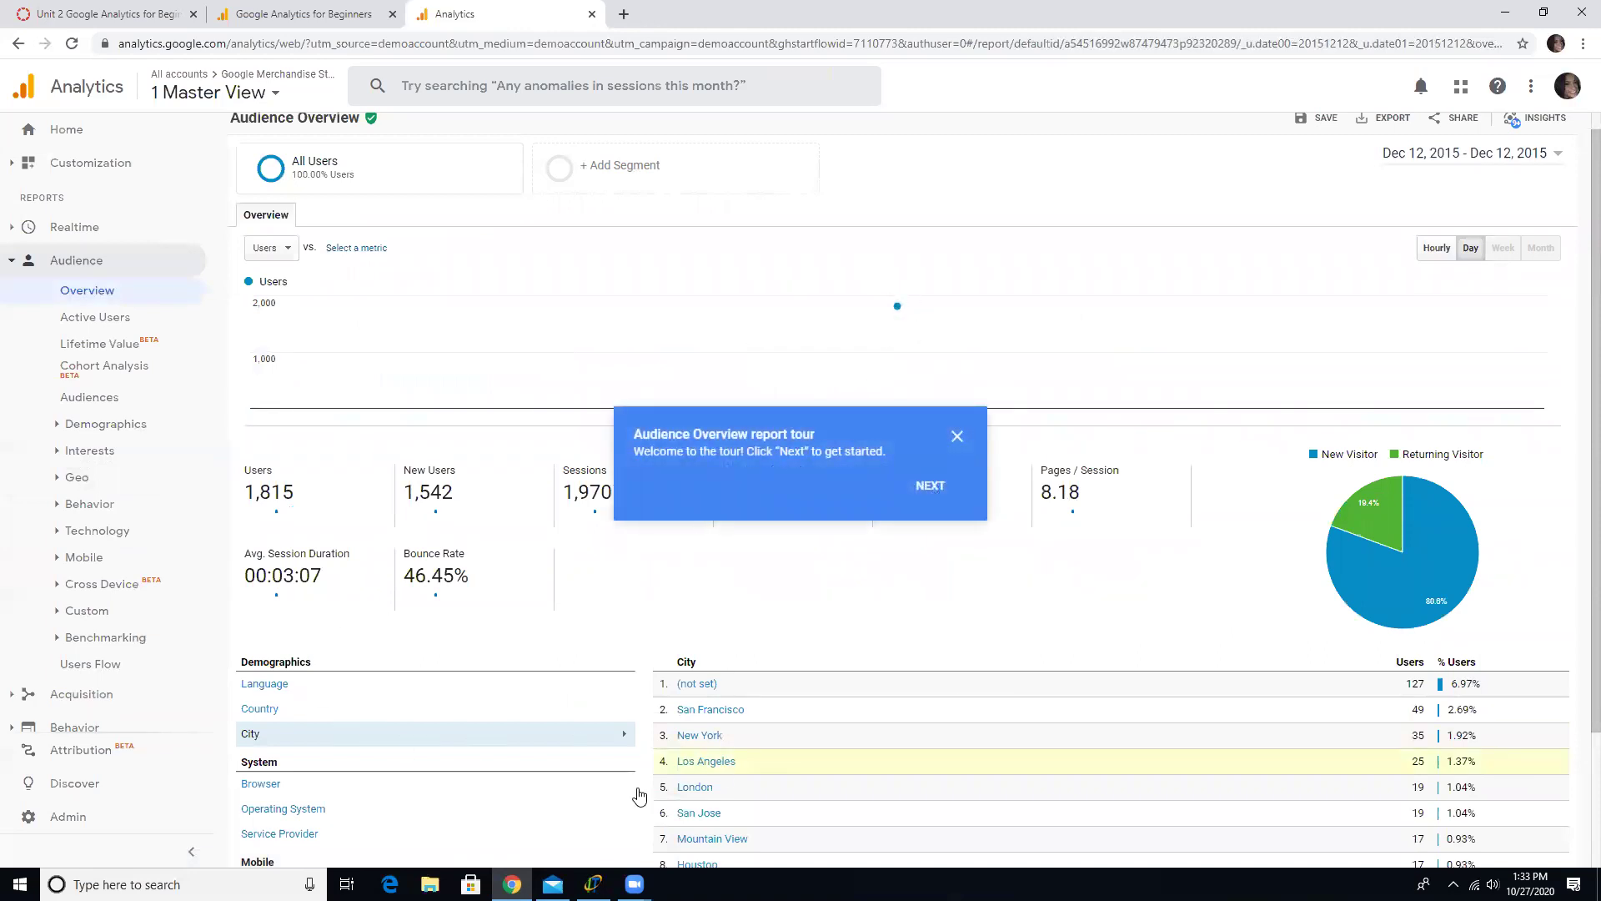
{"action": "mouse_move", "coordinate": [923, 340]}
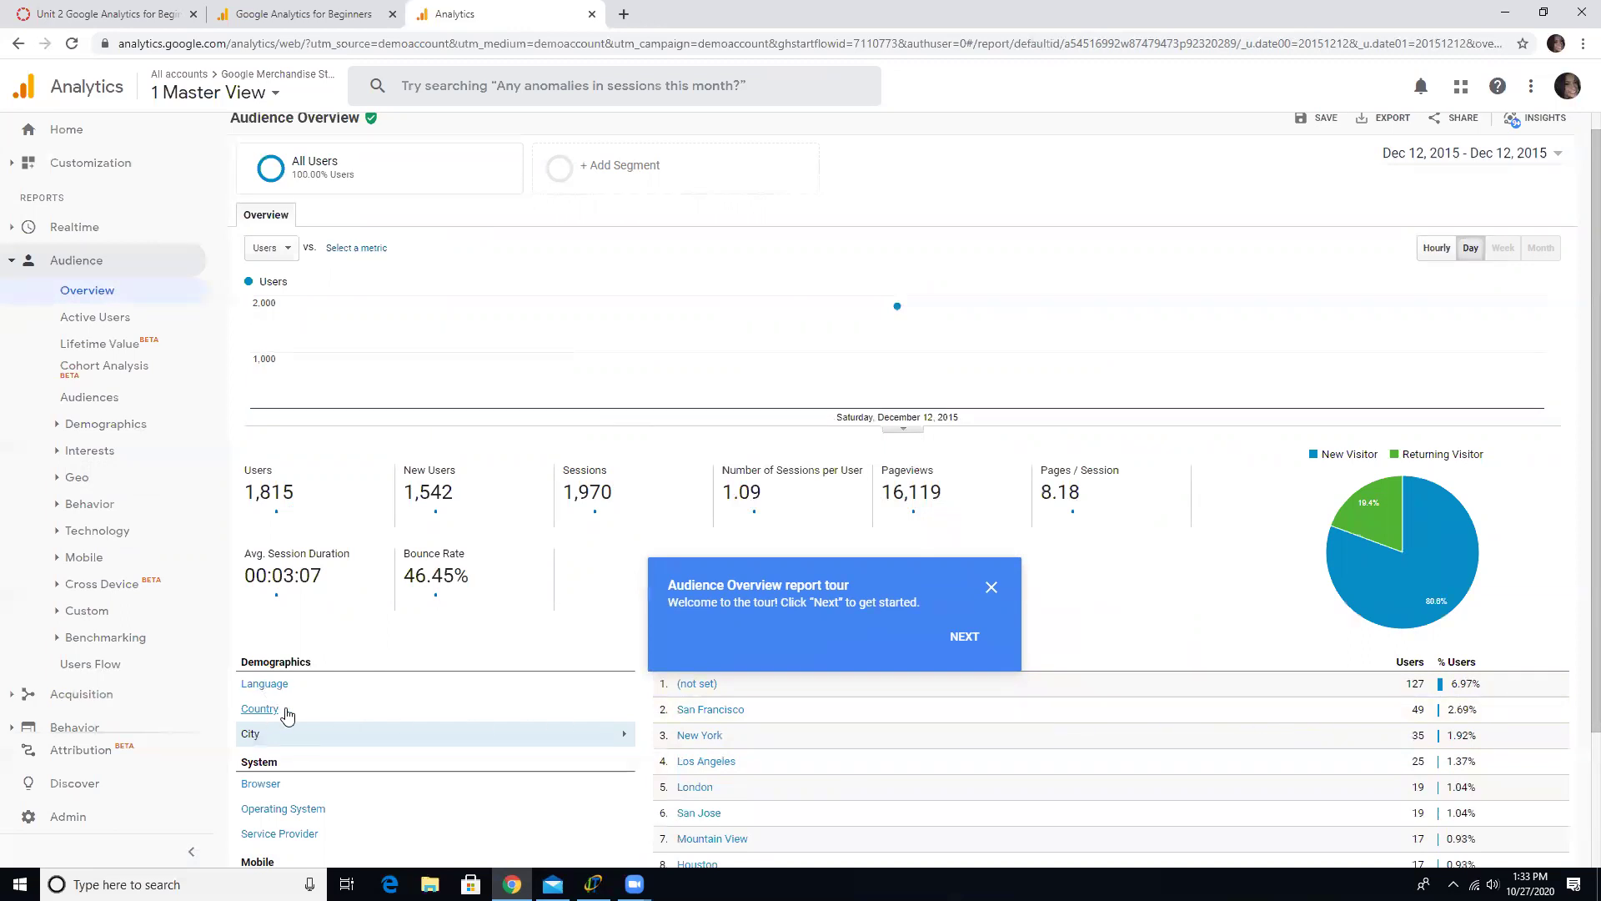
{"action": "scroll", "coordinate": [296, 801], "scroll_direction": "down", "scroll_amount": 3}
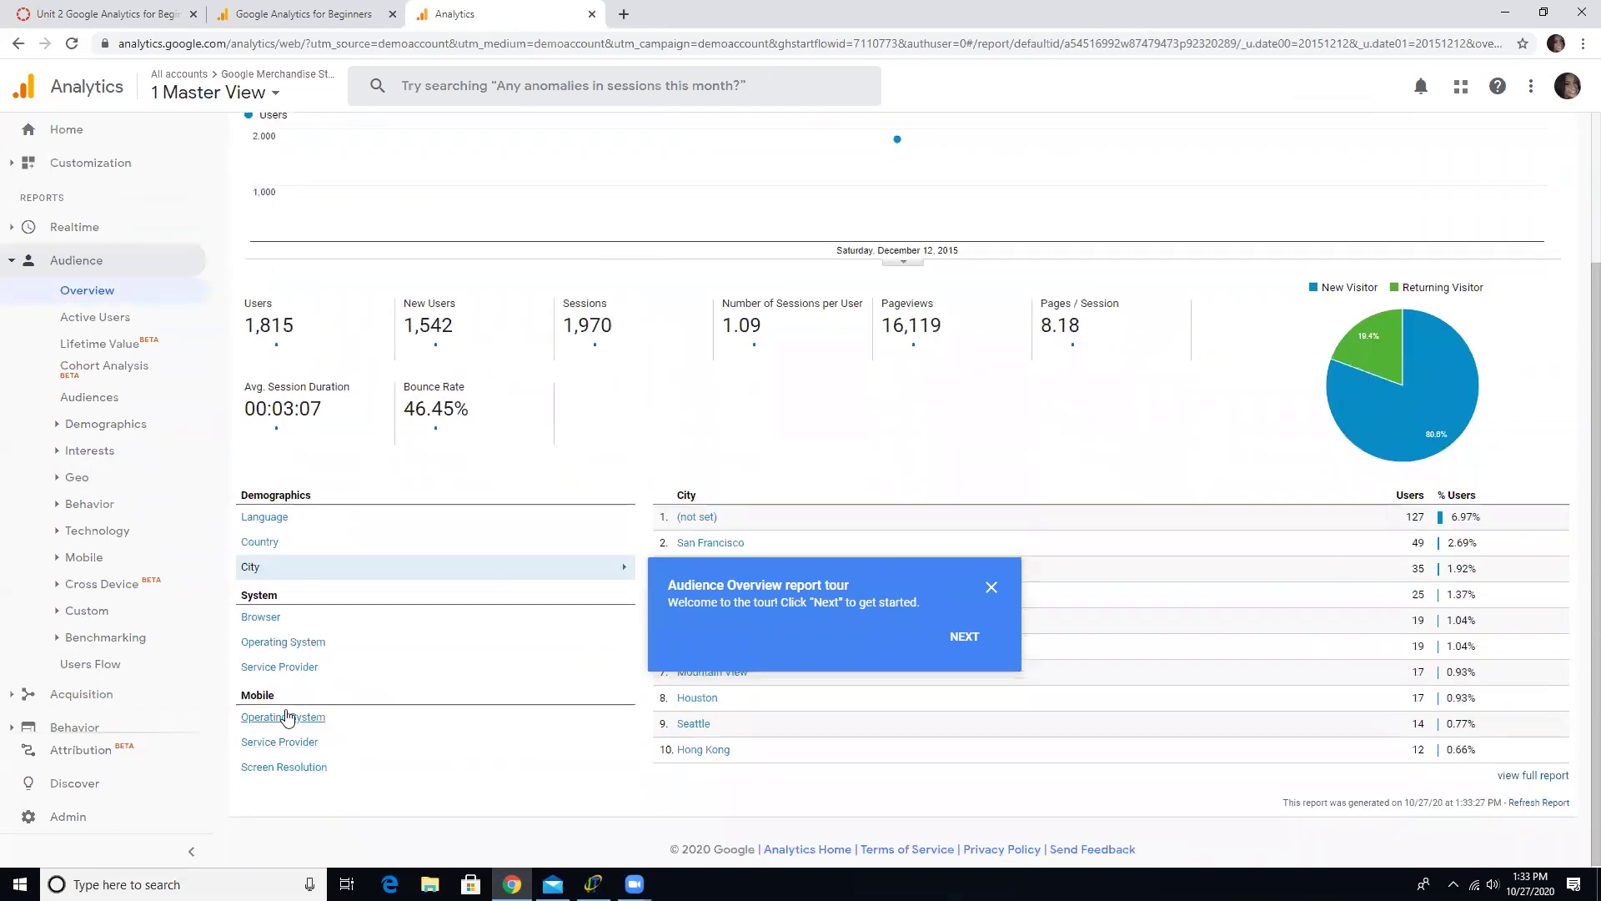
{"action": "double_click", "coordinate": [286, 717]}
{"action": "mouse_move", "coordinate": [1418, 377]}
{"action": "scroll", "coordinate": [967, 397], "scroll_direction": "up", "scroll_amount": 2}
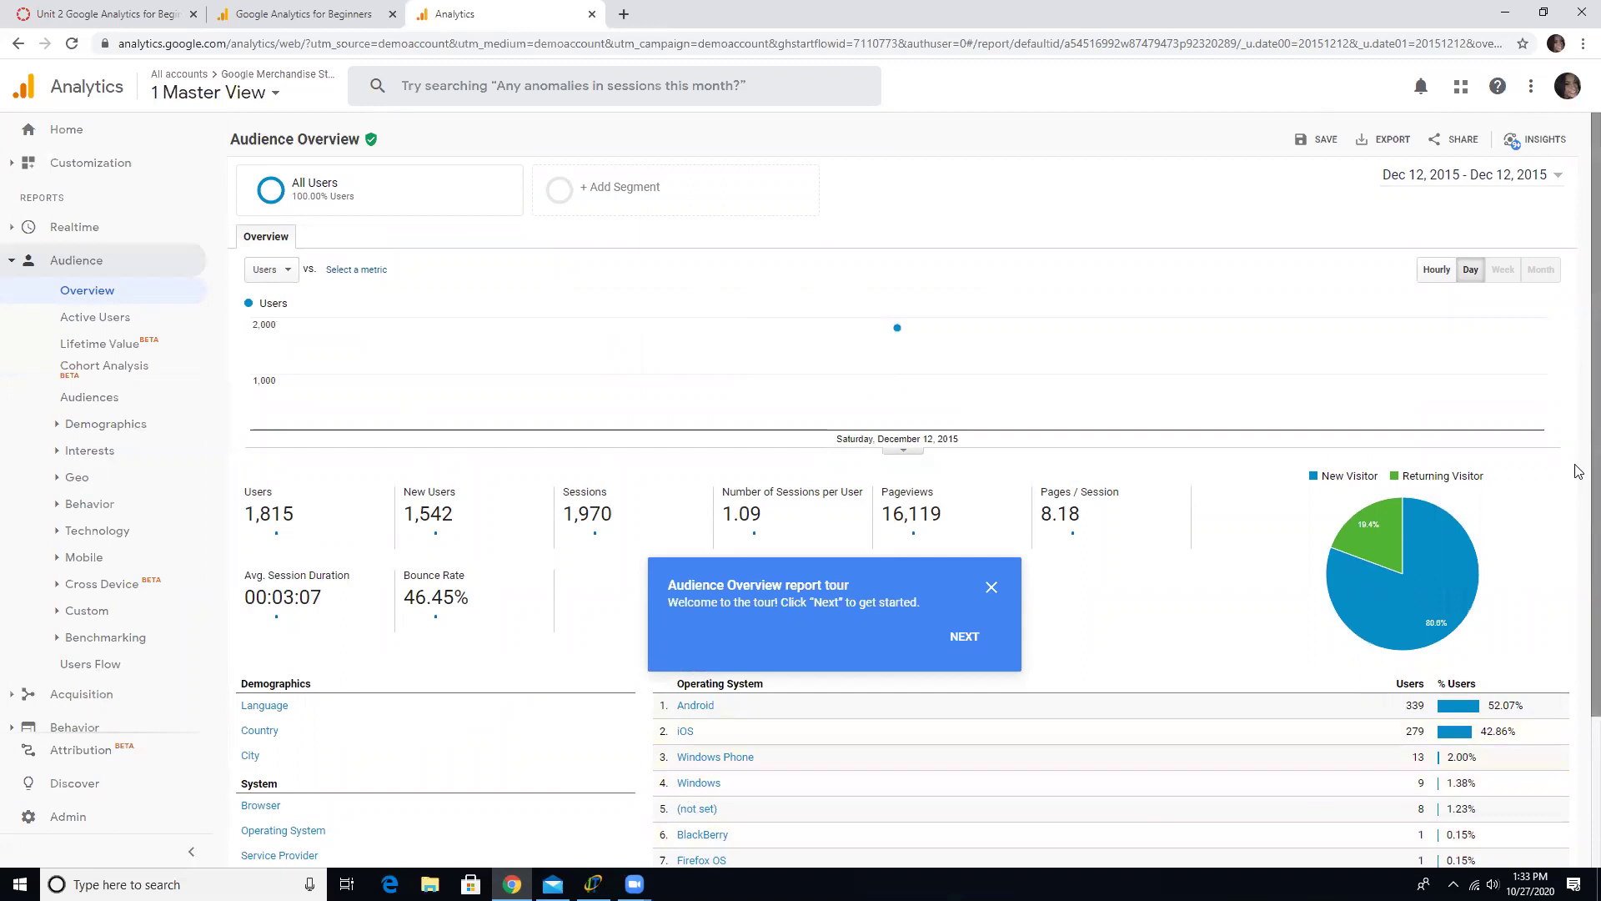
Step: Select Dec 1 - Dec 31, 2015 as the date range without applying it, and close the Analytics demo account tab
{"action": "left_click", "coordinate": [1473, 178]}
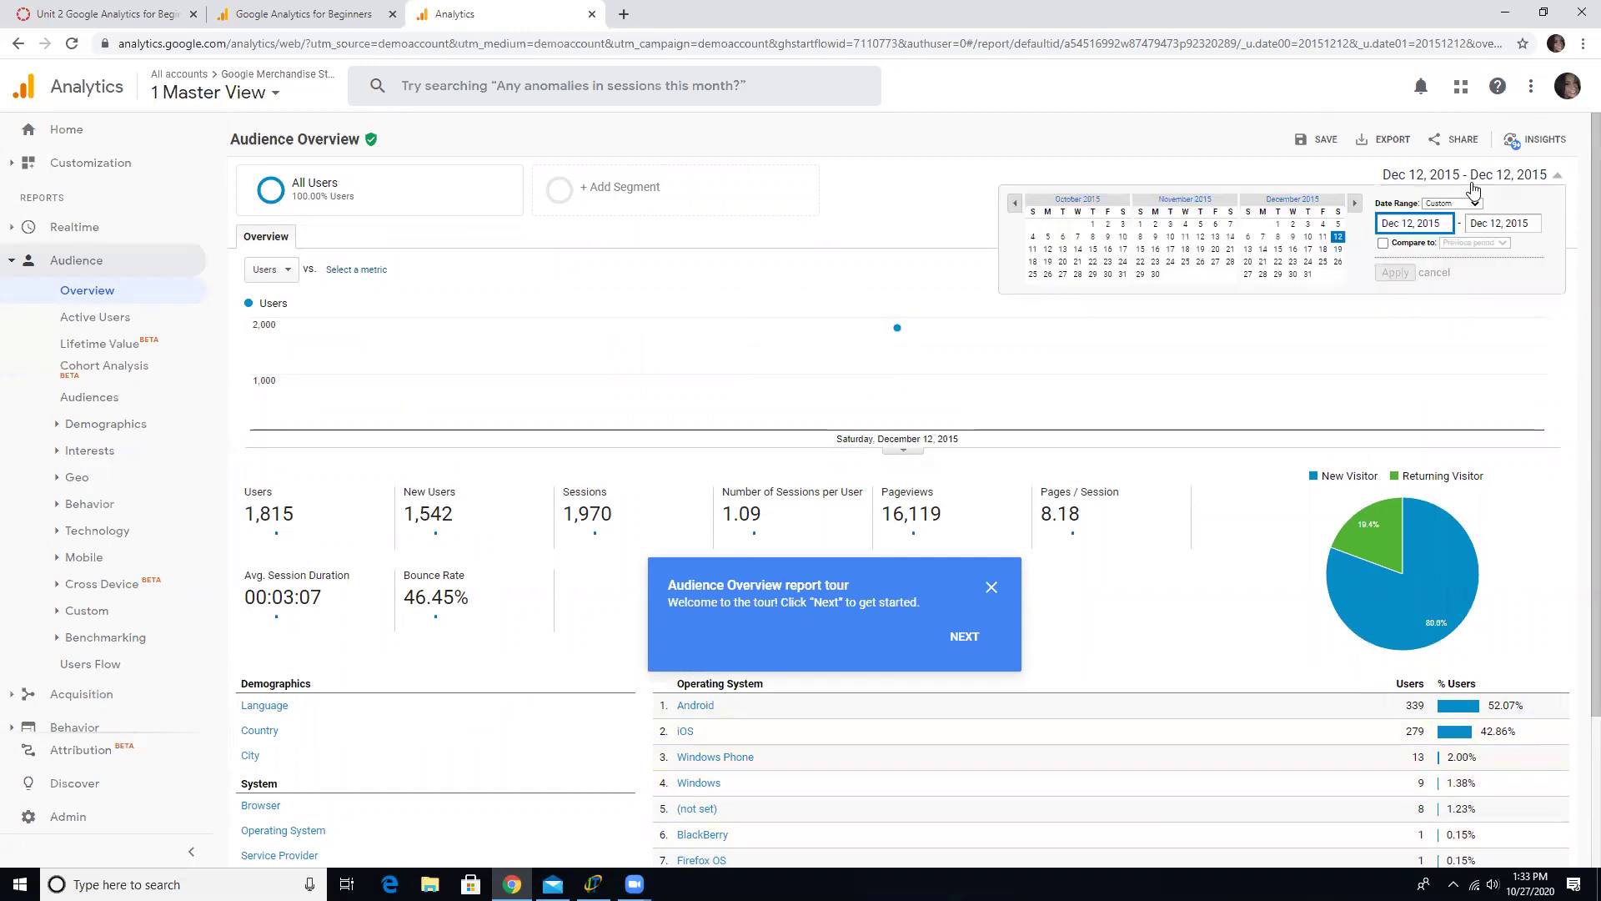
{"action": "left_click", "coordinate": [1287, 203]}
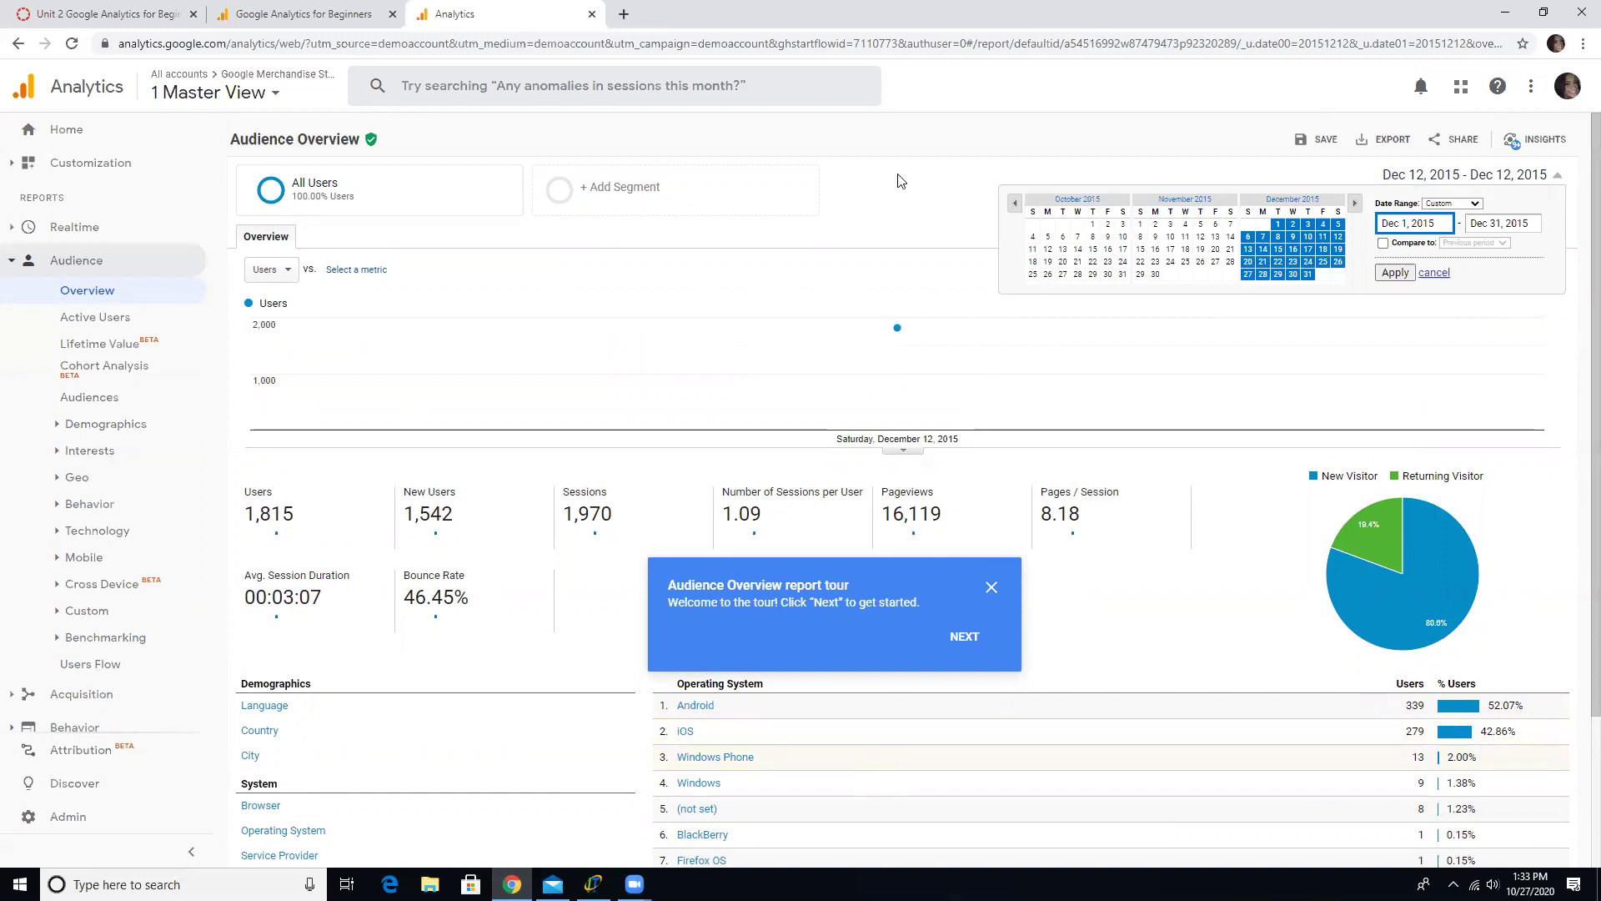
{"action": "left_click", "coordinate": [591, 14]}
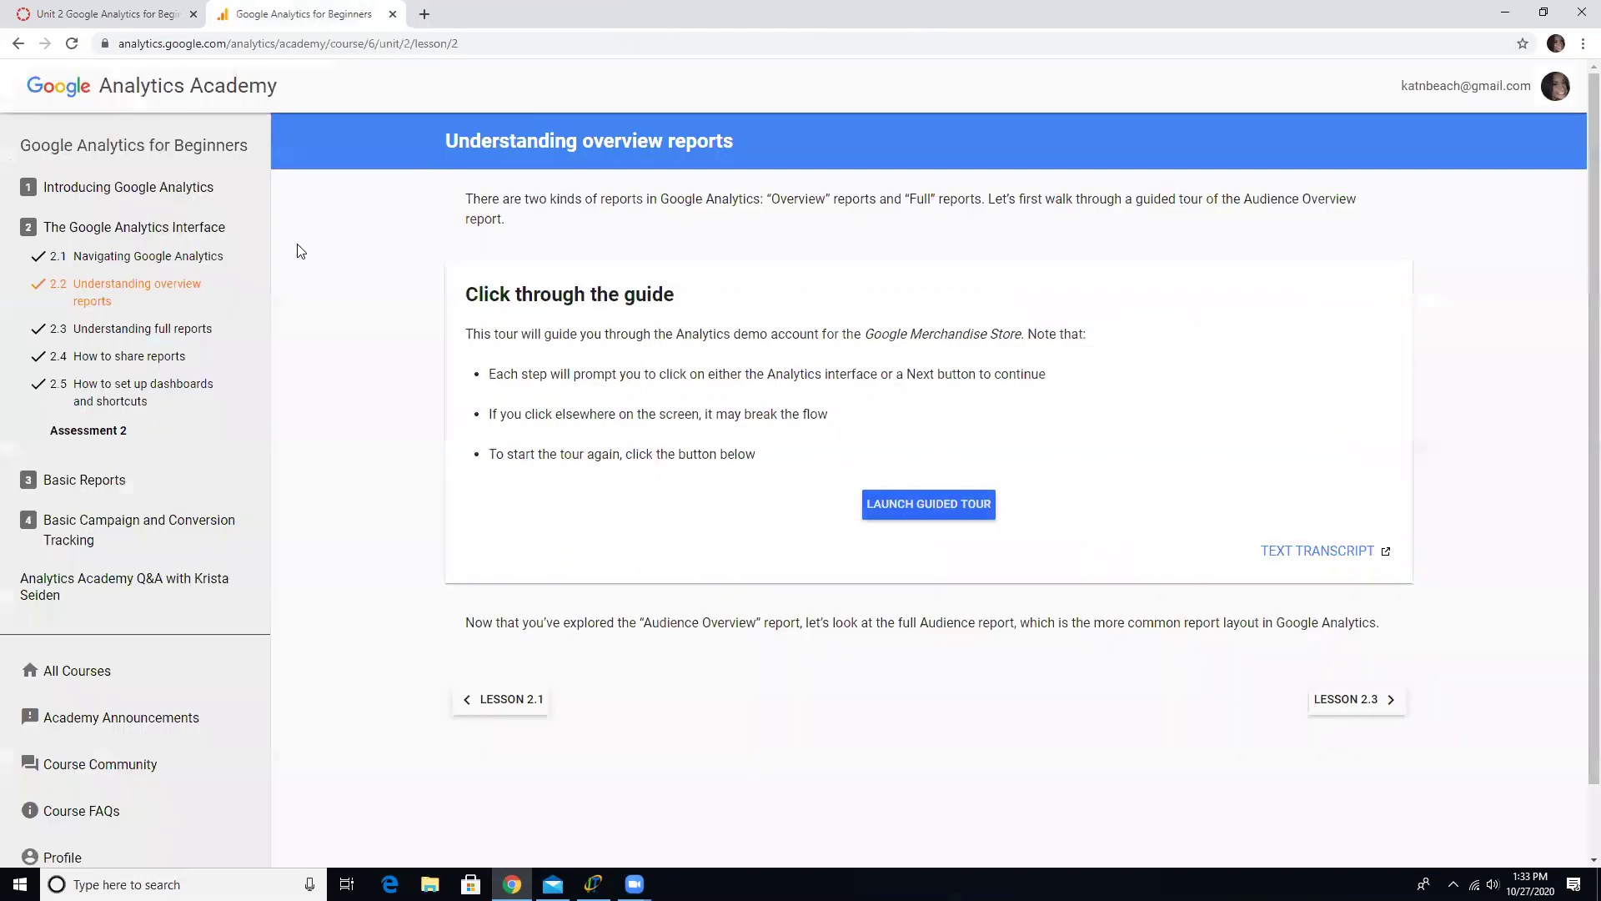
Step: Open lesson 2.3, Understanding full reports, and look through its page
{"action": "left_click", "coordinate": [111, 330]}
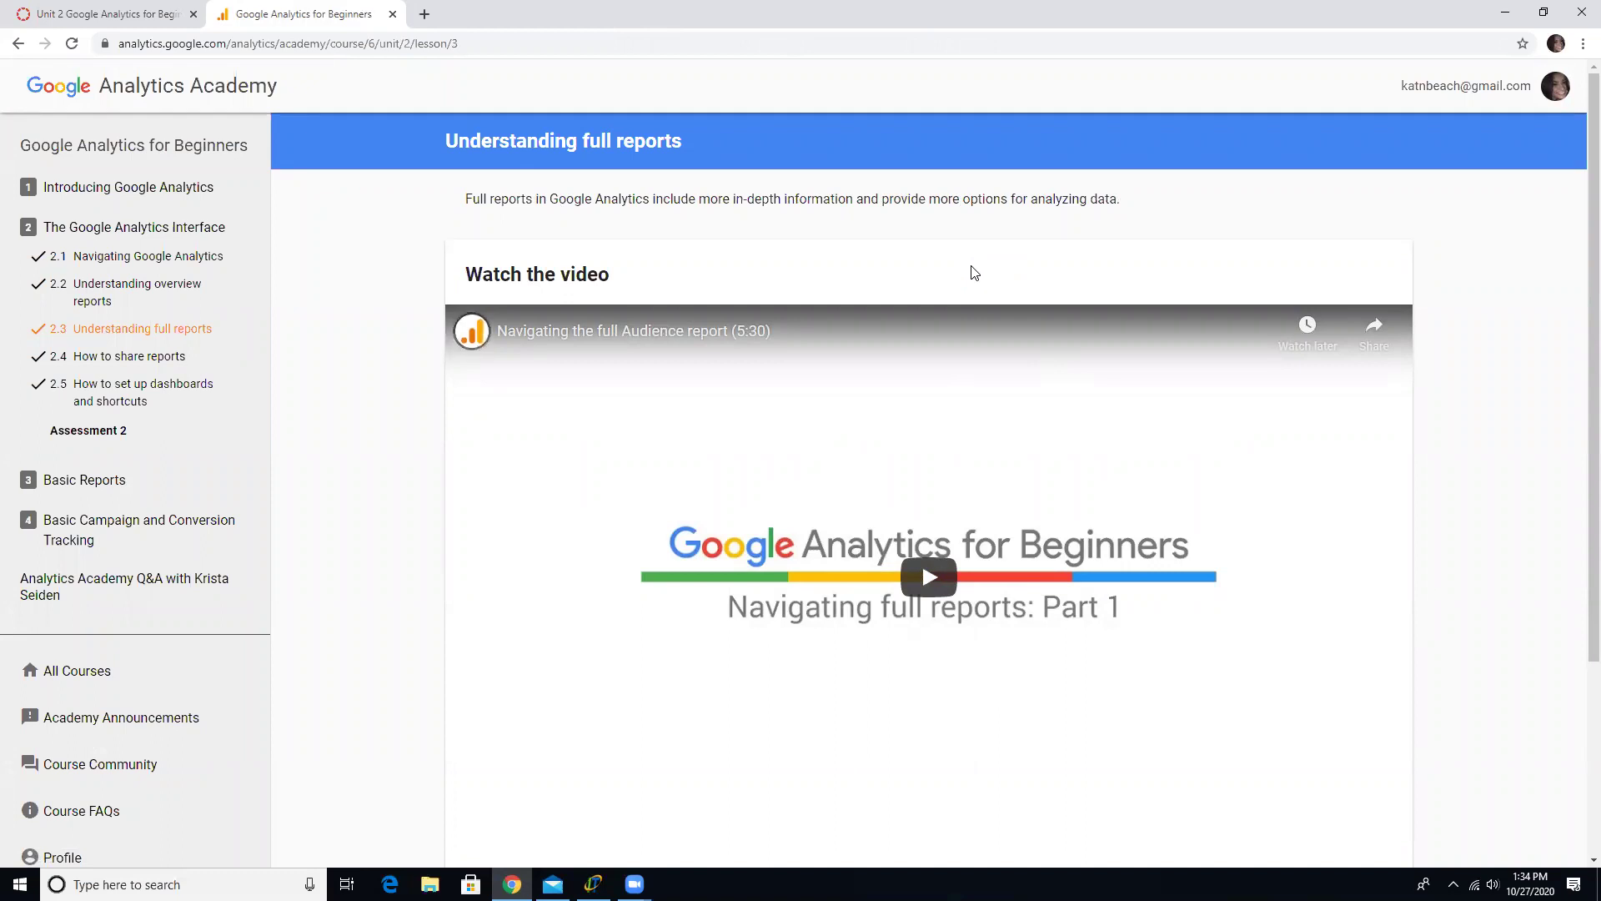
{"action": "scroll", "coordinate": [972, 272], "scroll_direction": "down", "scroll_amount": 2}
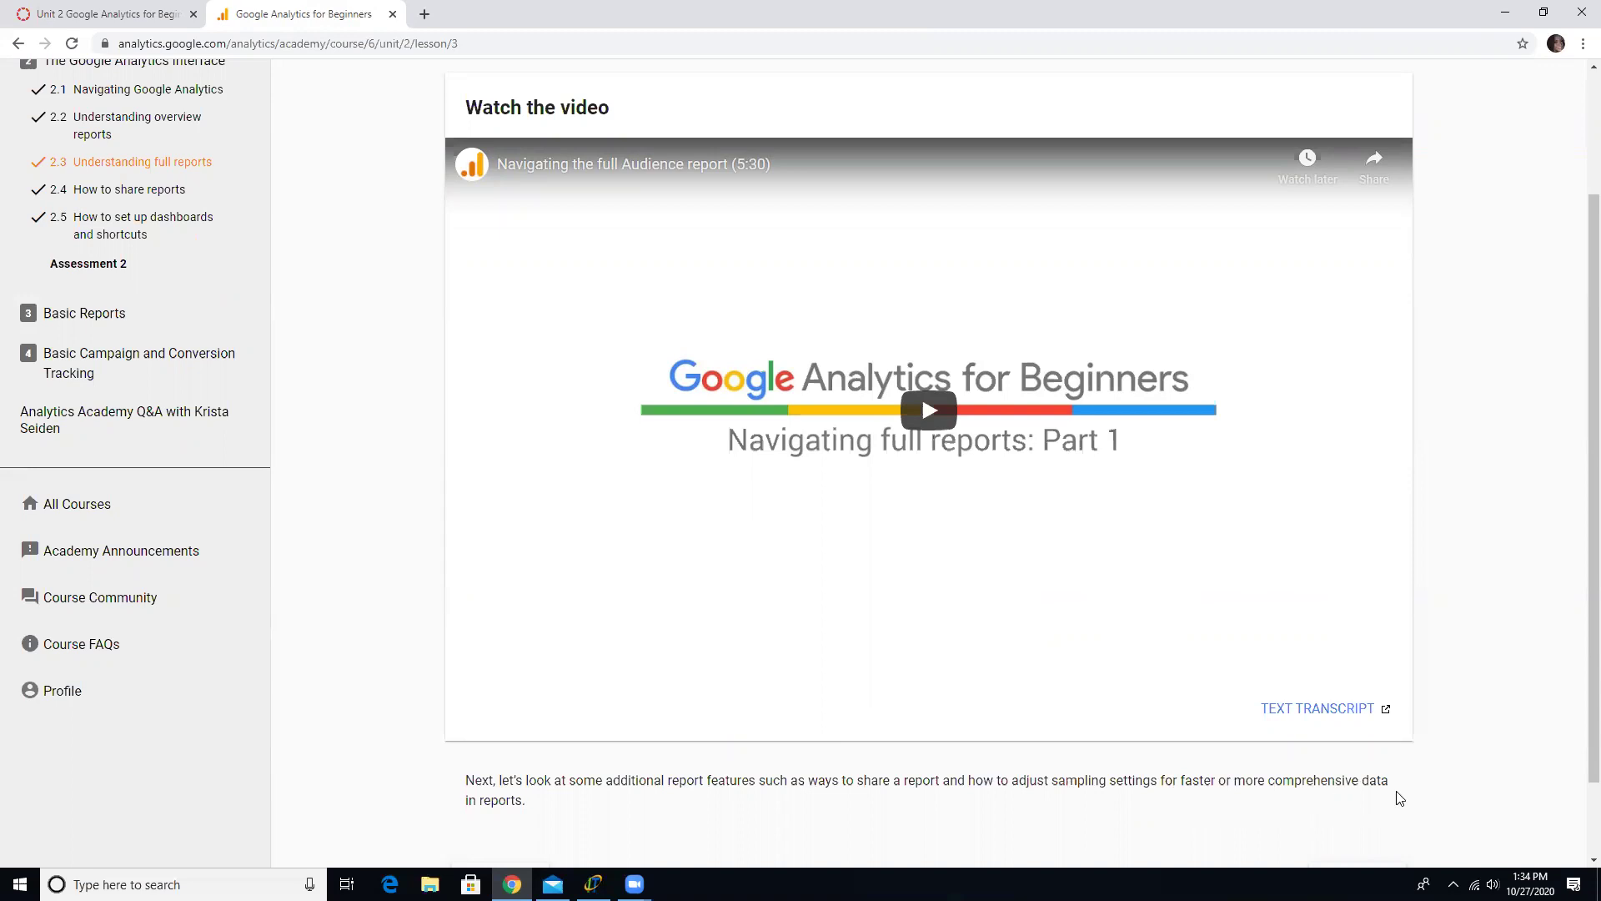
{"action": "scroll", "coordinate": [901, 719], "scroll_direction": "down", "scroll_amount": 1}
{"action": "scroll", "coordinate": [974, 415], "scroll_direction": "up", "scroll_amount": 1}
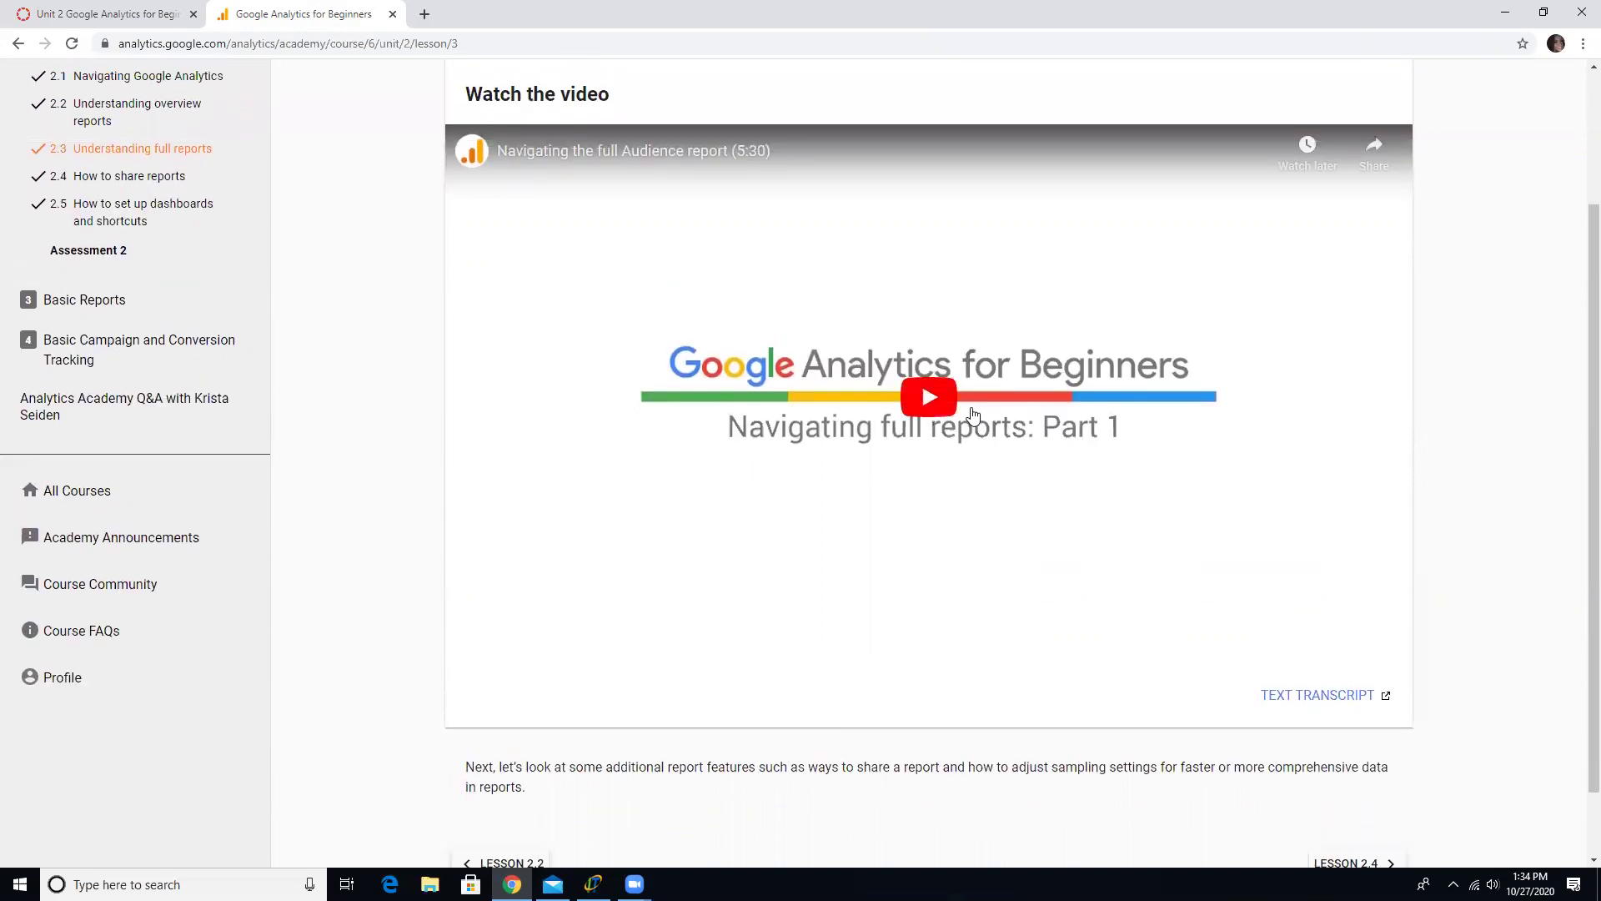
Step: Watch the lesson's "Navigating the full Audience report" video in full screen, pausing it near the start and resuming playback
{"action": "left_click", "coordinate": [953, 401]}
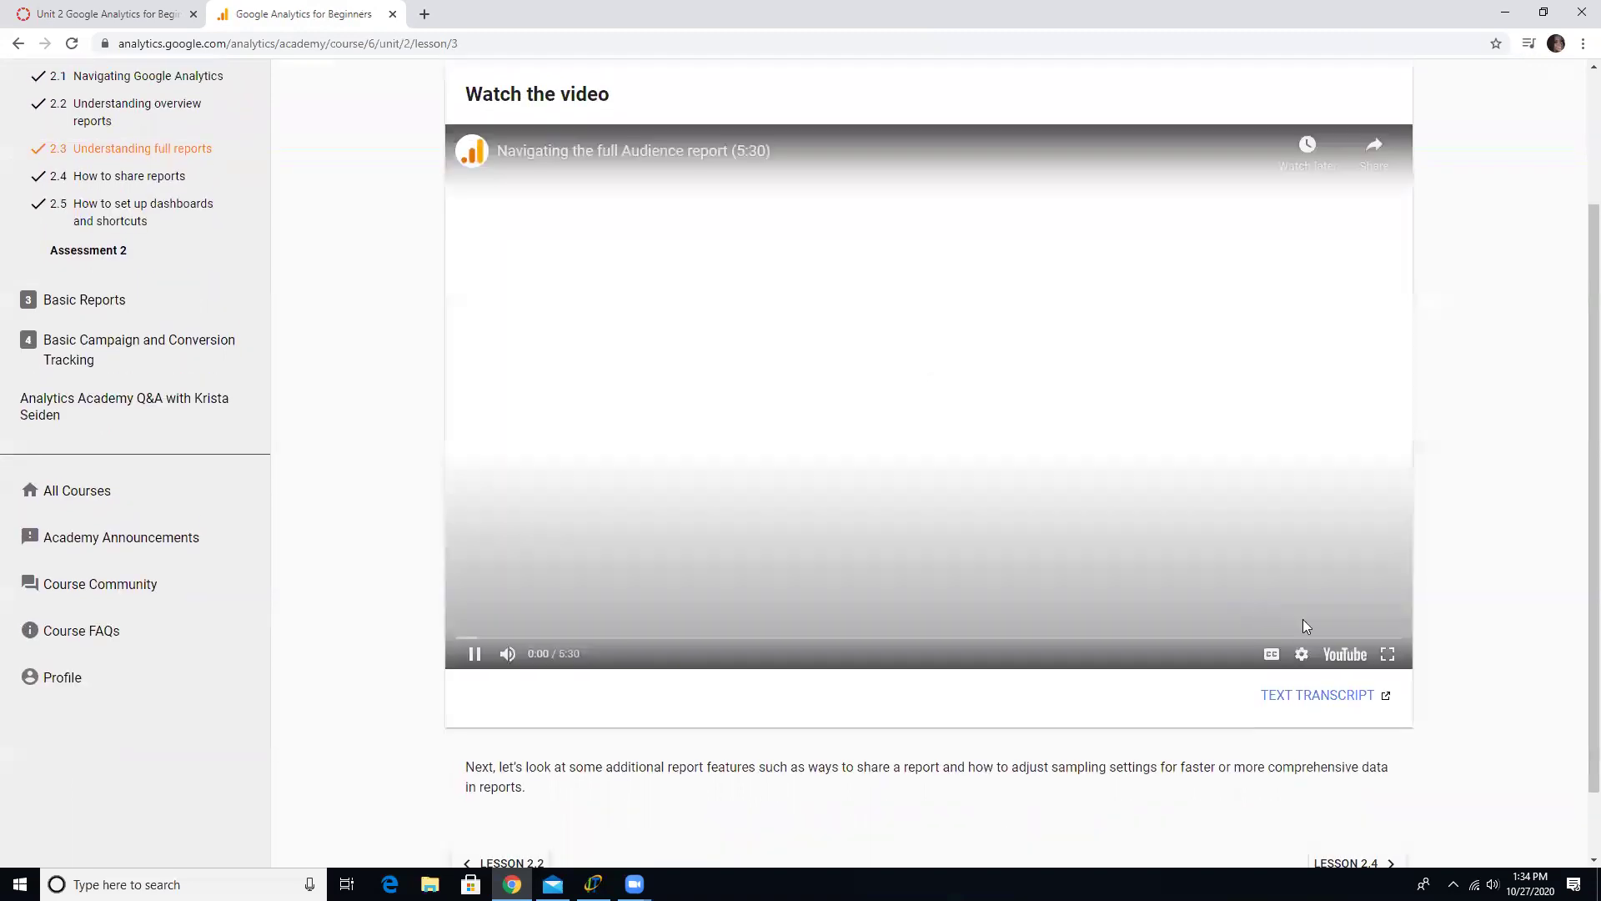
{"action": "left_click", "coordinate": [1387, 654]}
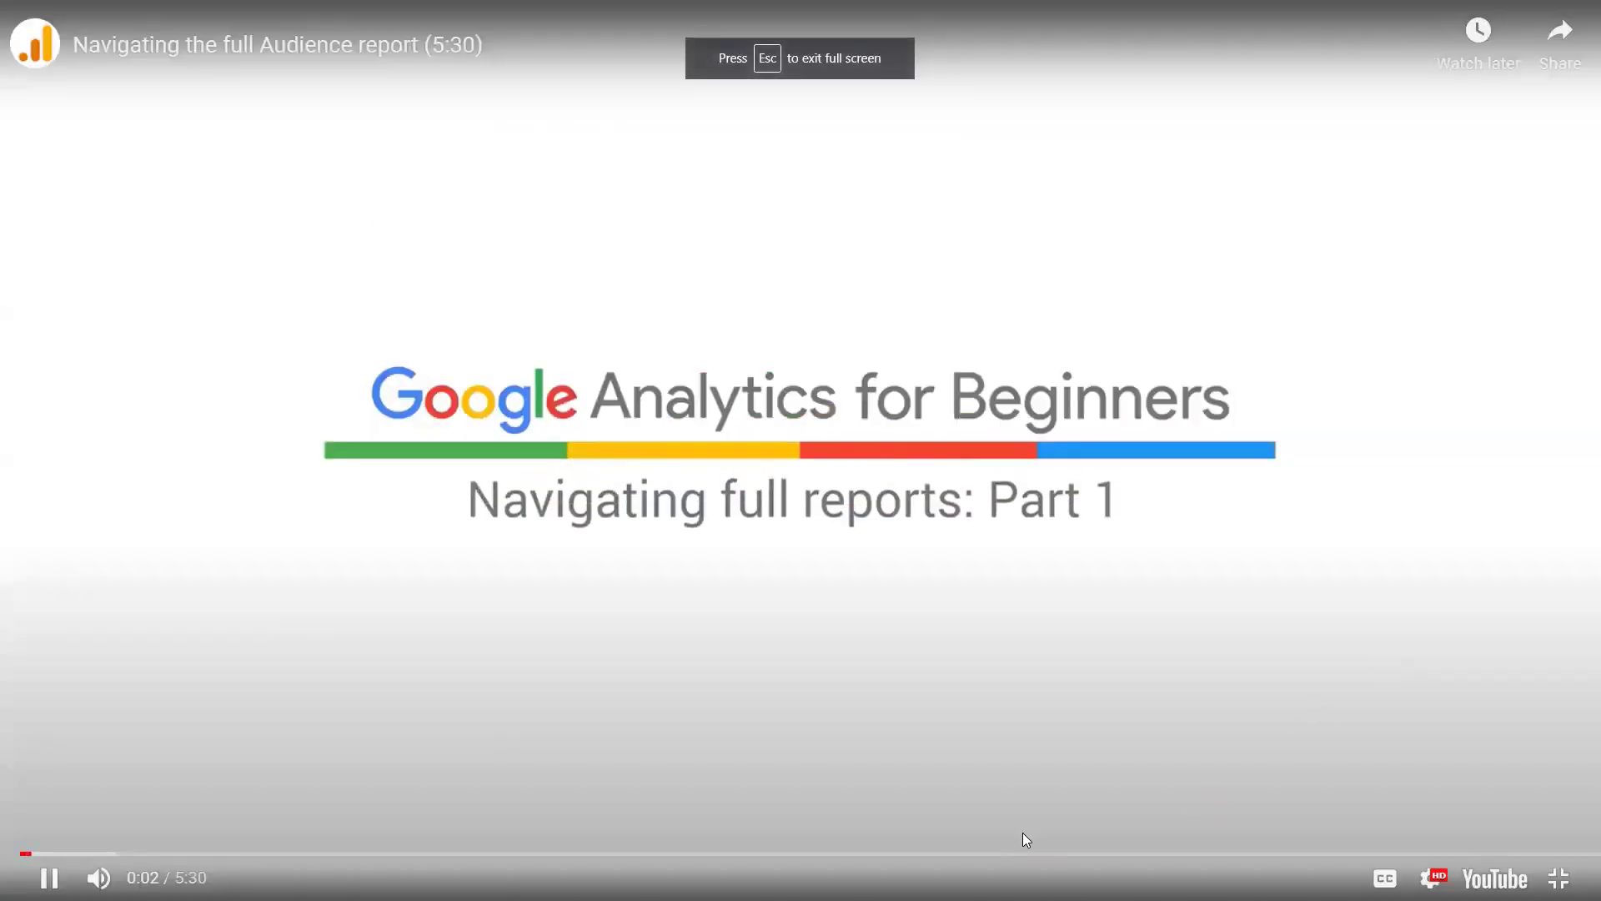
{"action": "left_click", "coordinate": [894, 625]}
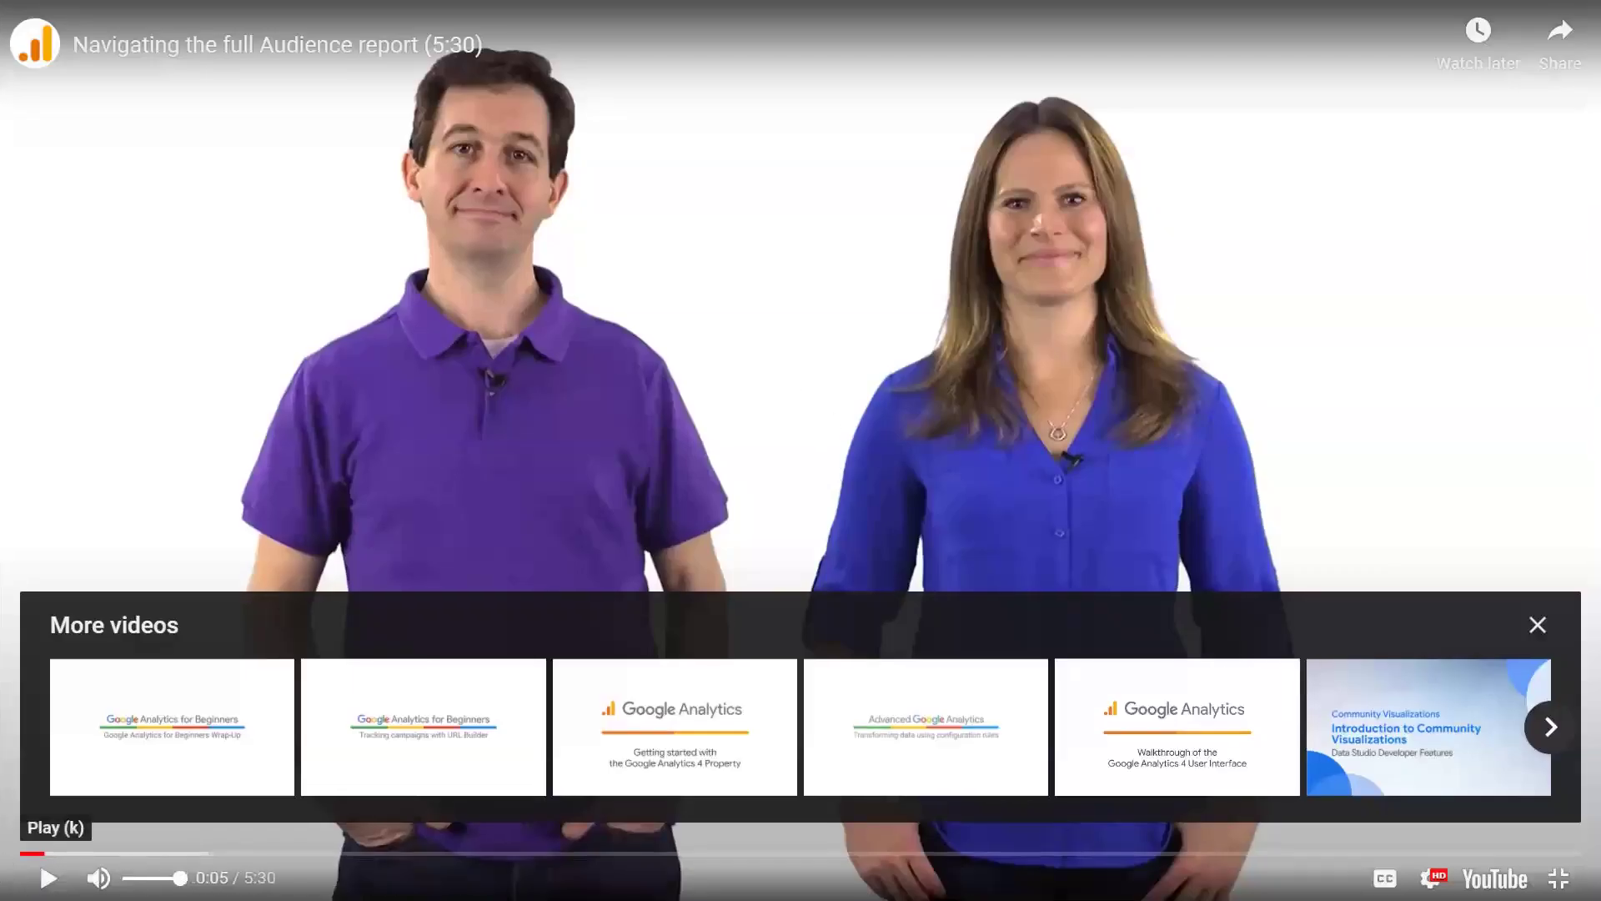
{"action": "left_click", "coordinate": [49, 877]}
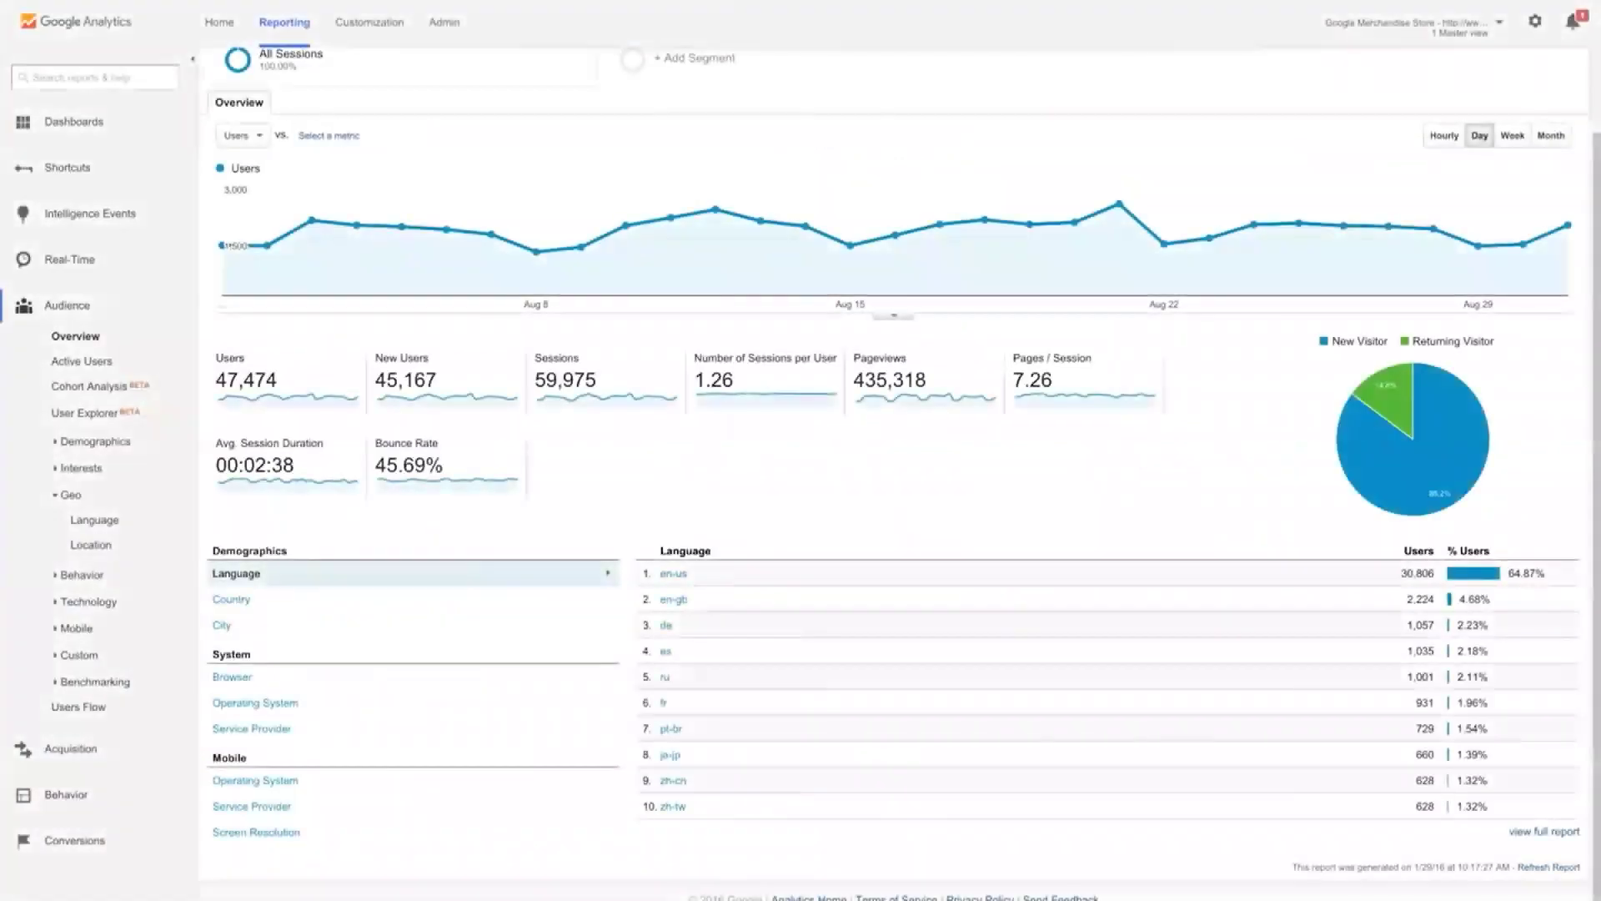
{"action": "left_click", "coordinate": [1549, 833]}
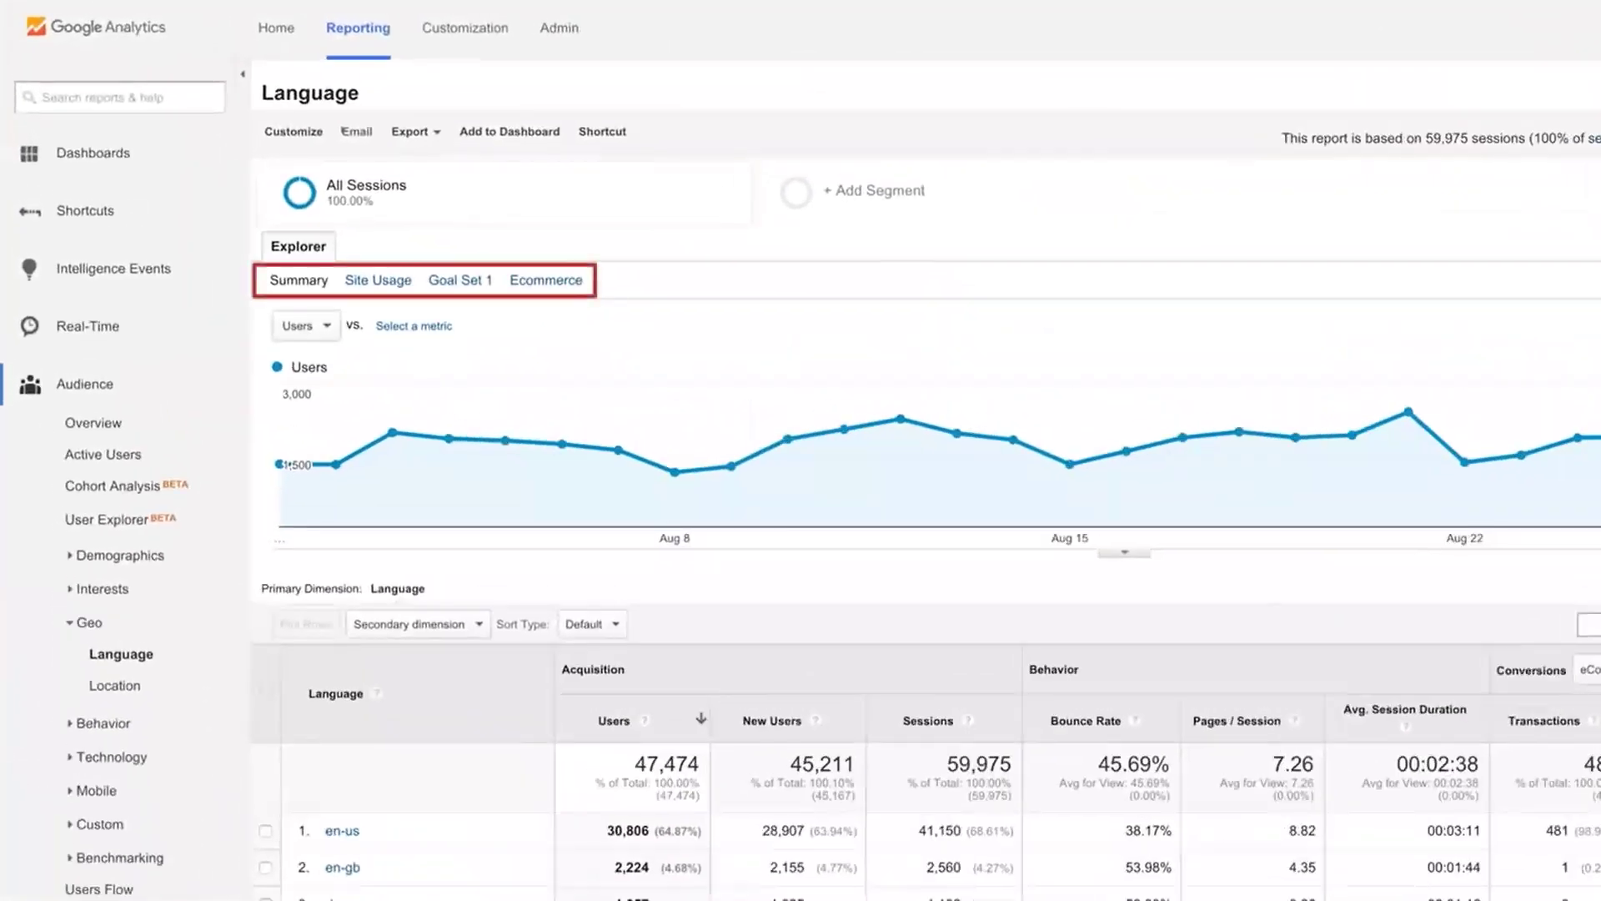
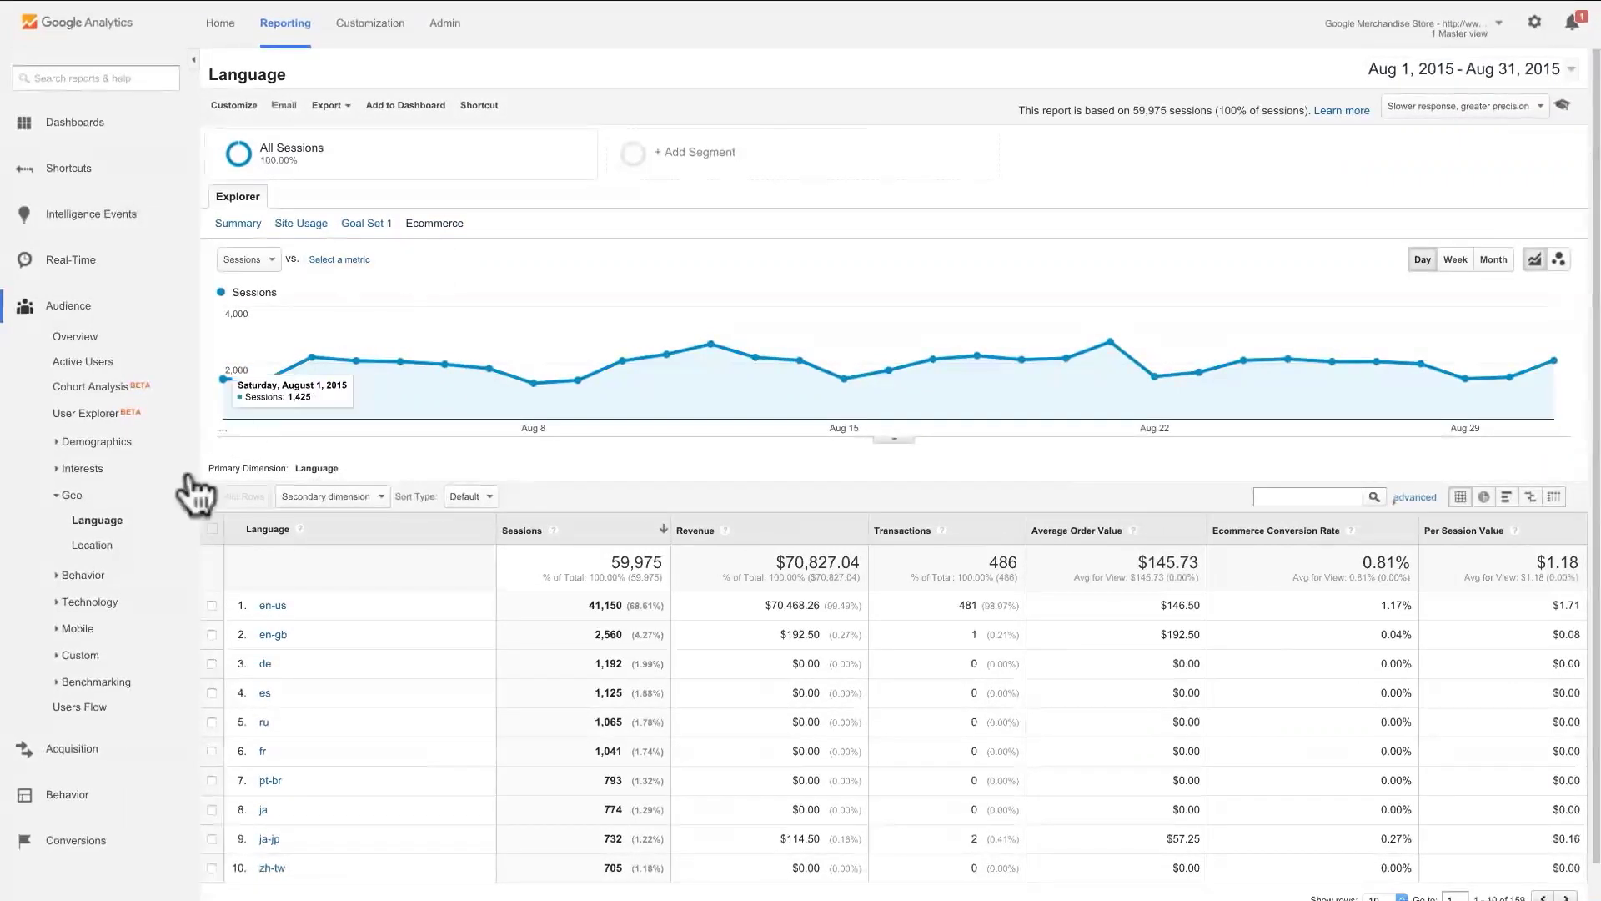
Step: Open the Geo Location report and add Device Category as the secondary dimension of its country table
{"action": "left_click", "coordinate": [119, 544]}
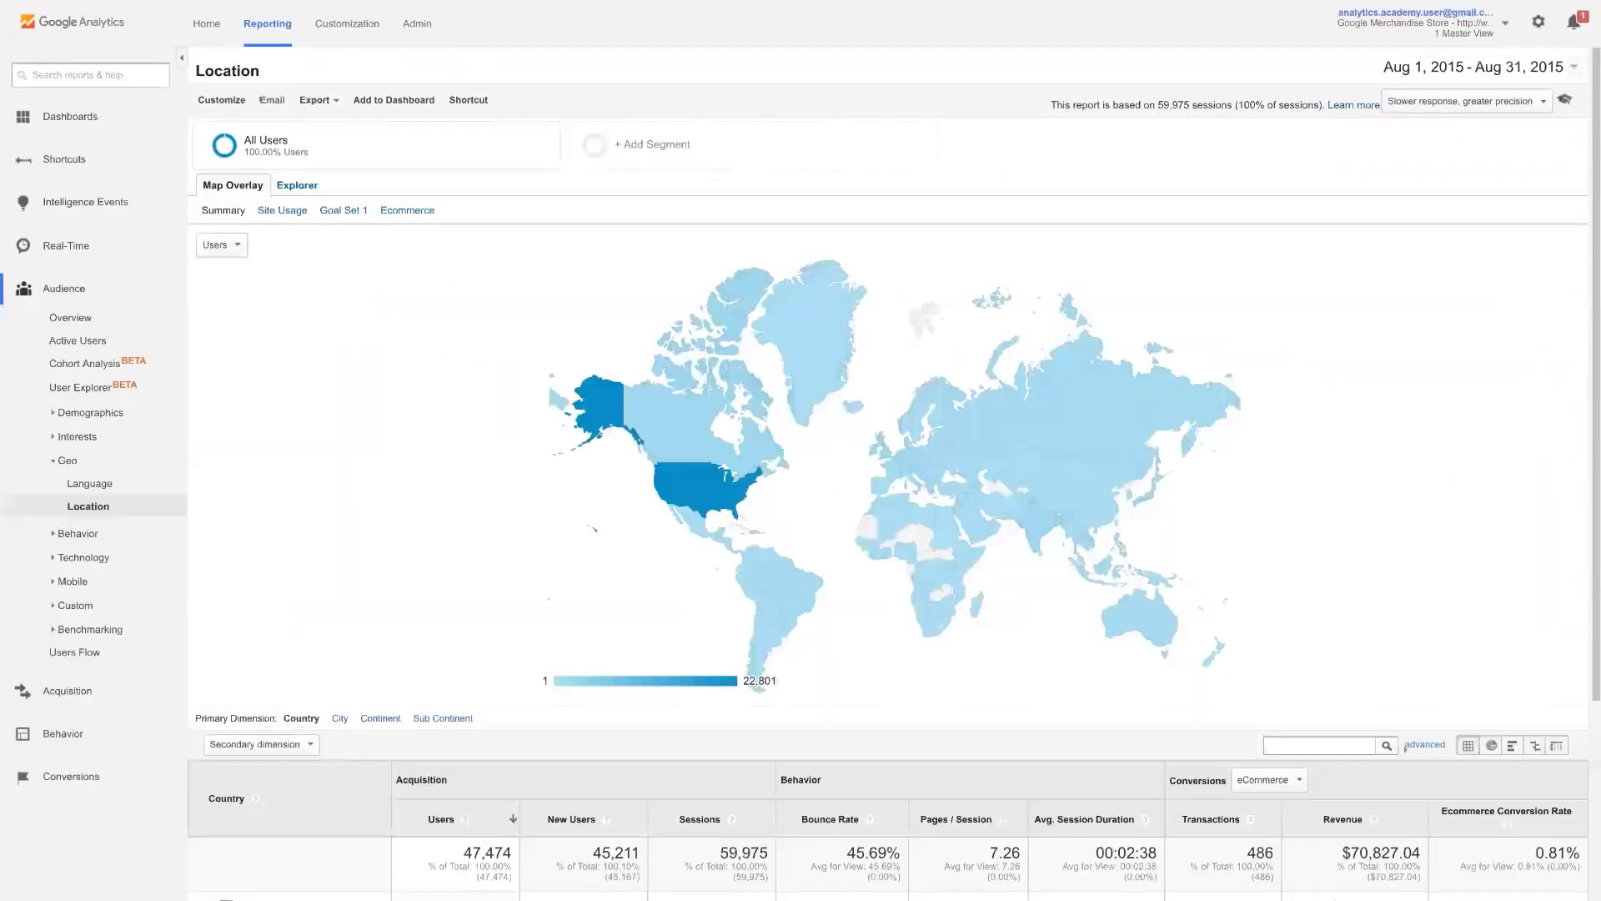
{"action": "scroll", "coordinate": [889, 473], "scroll_direction": "down", "scroll_amount": 4}
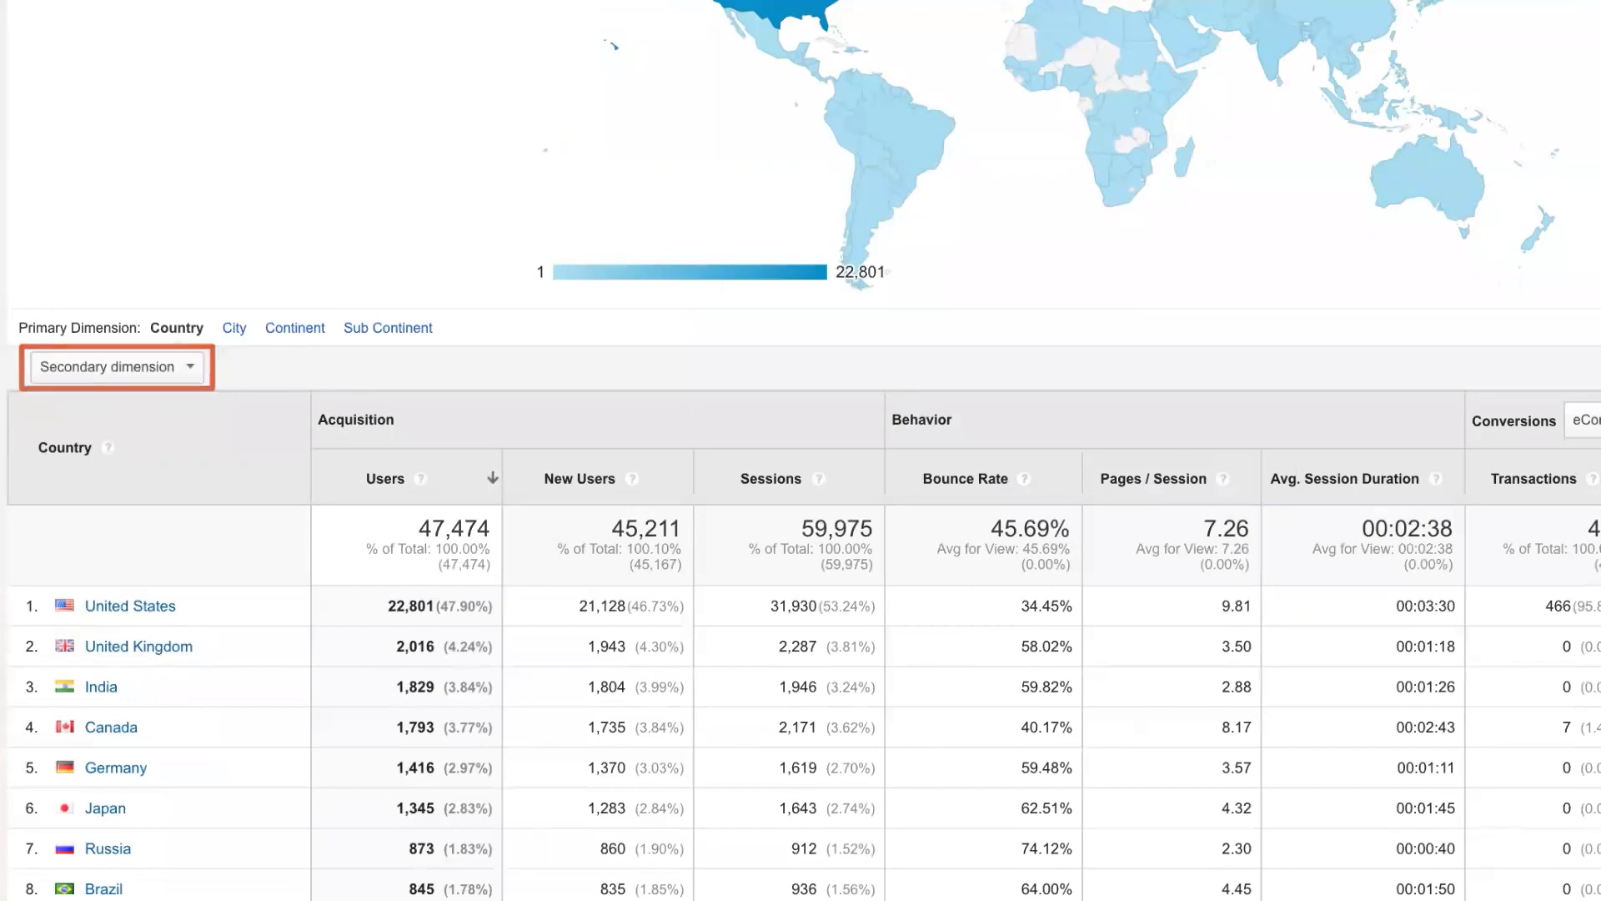
{"action": "left_click", "coordinate": [192, 368]}
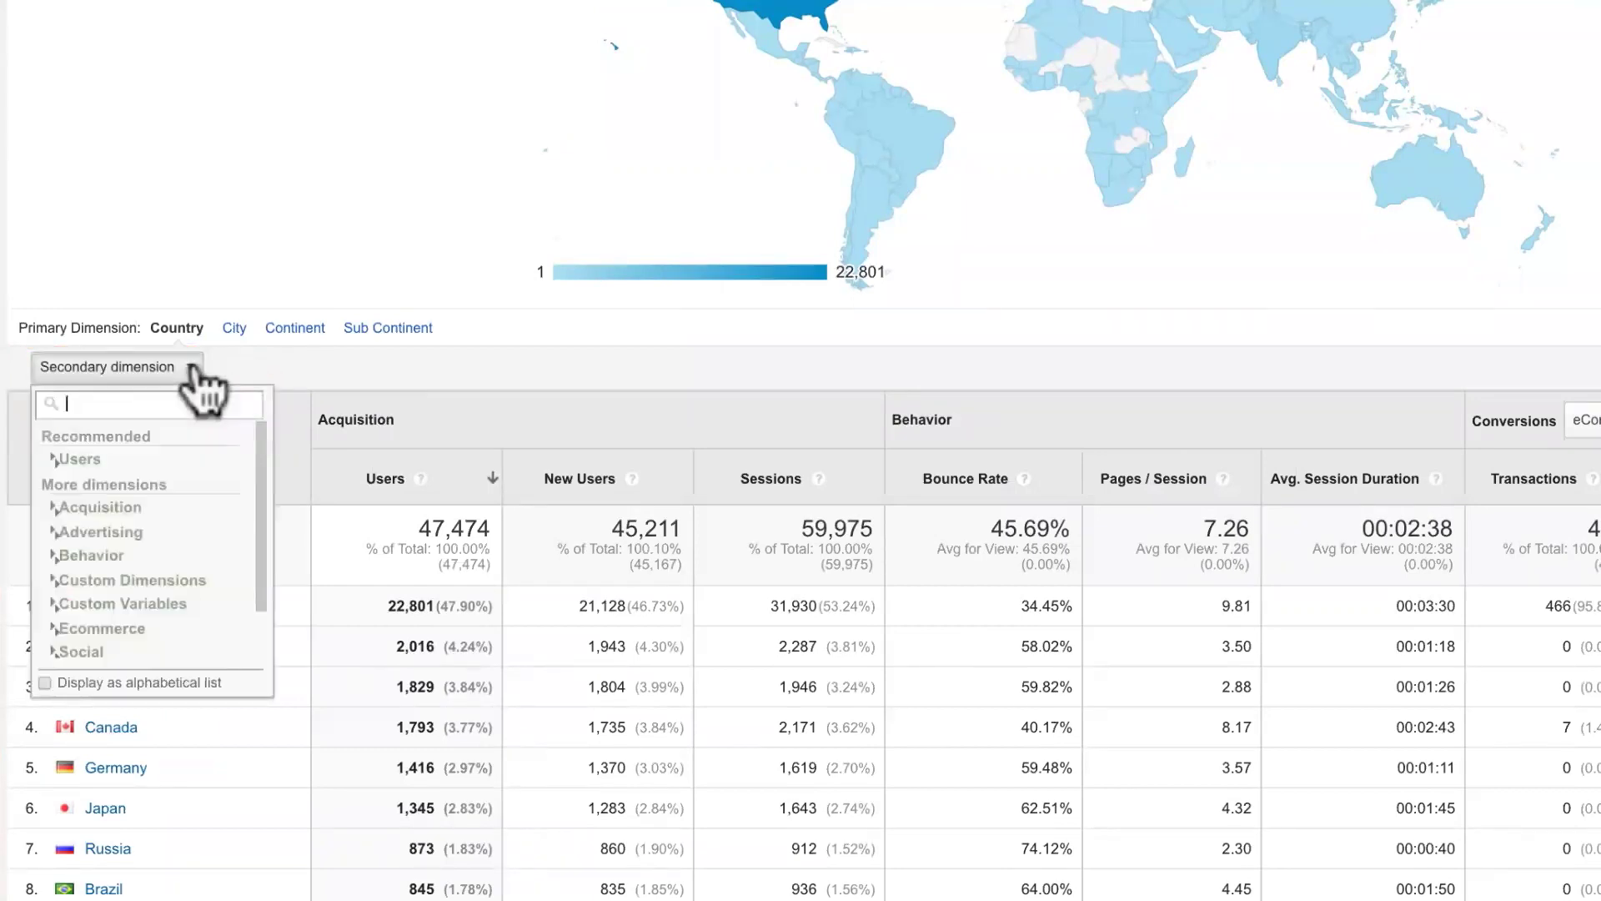
{"action": "type", "text": "dev"}
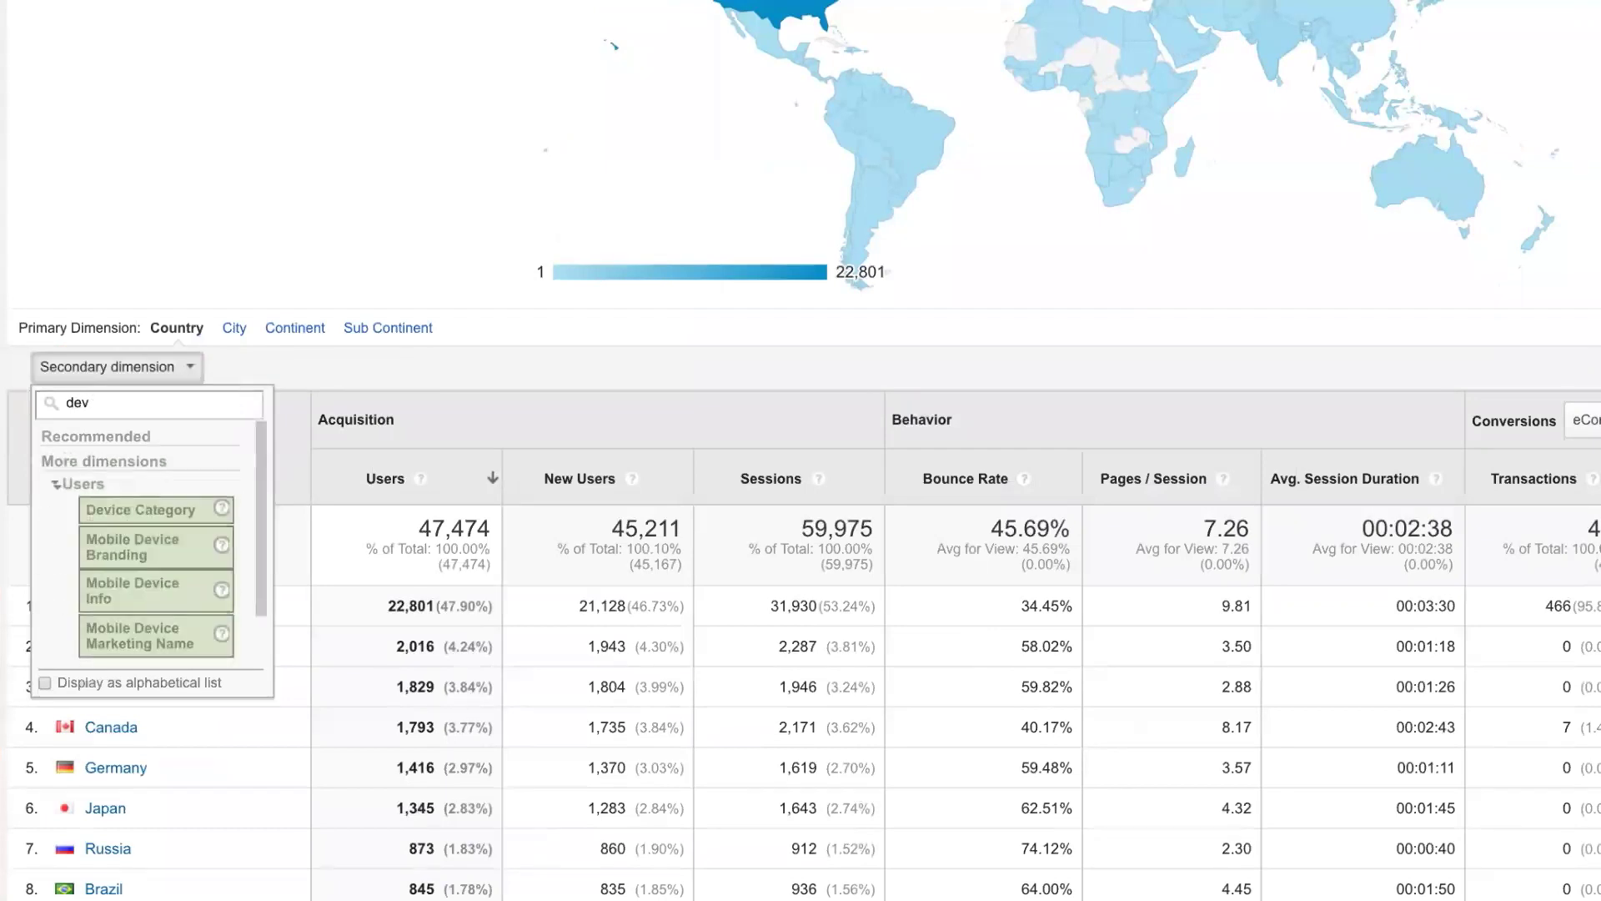
{"action": "left_click", "coordinate": [205, 504]}
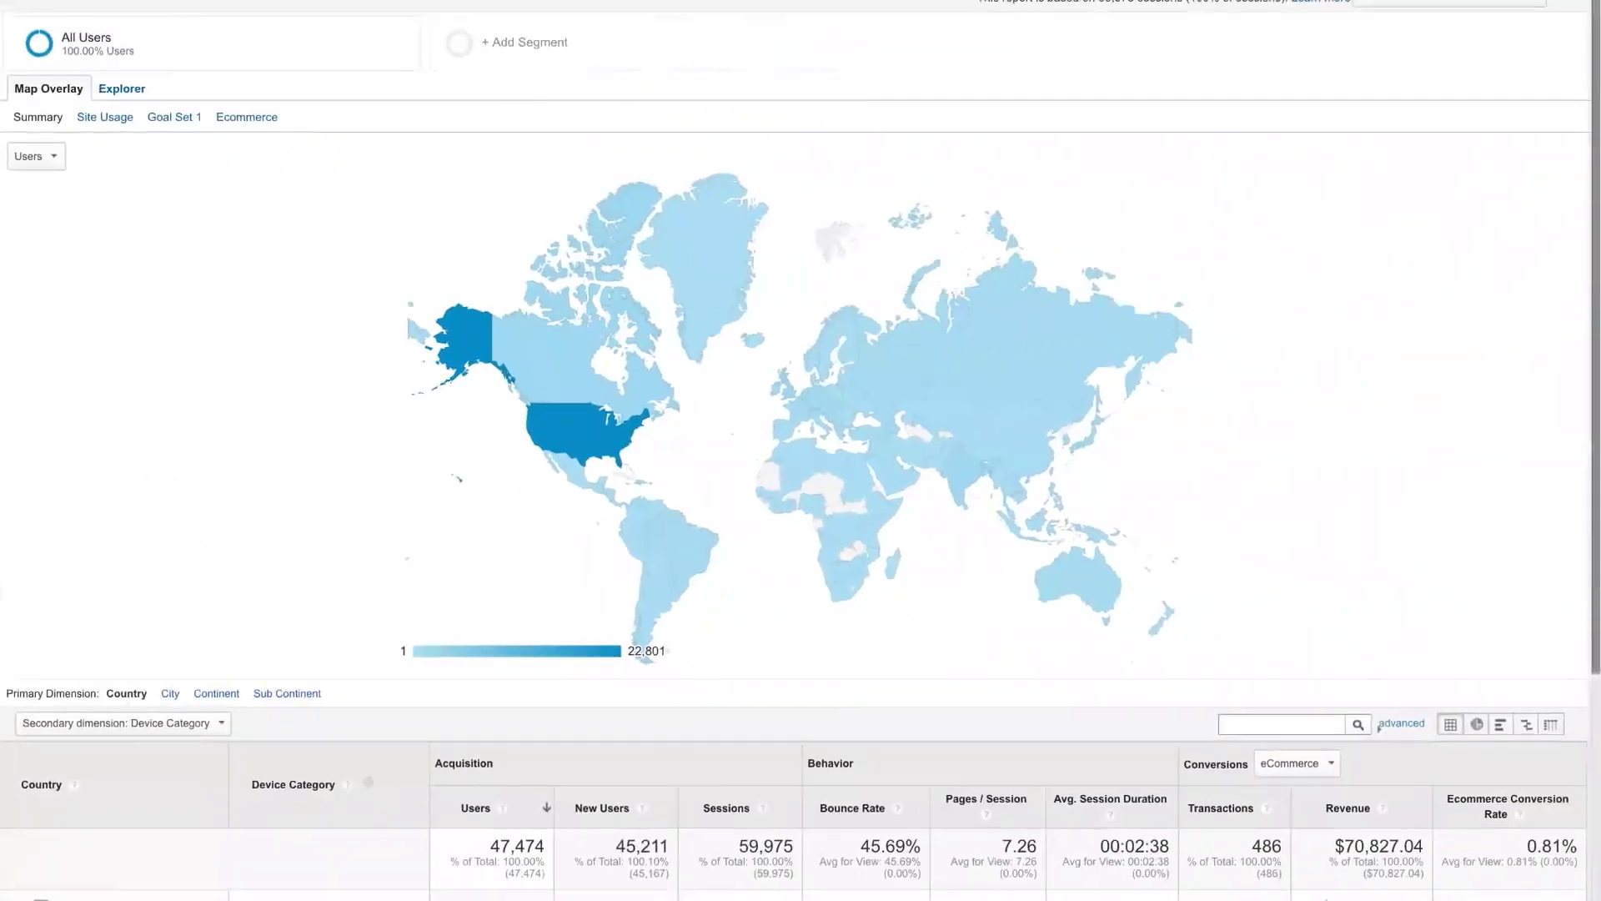
Step: Check the row-count choices at the end of the country table and keep 10 rows
{"action": "scroll", "coordinate": [800, 450], "scroll_direction": "down", "scroll_amount": 4}
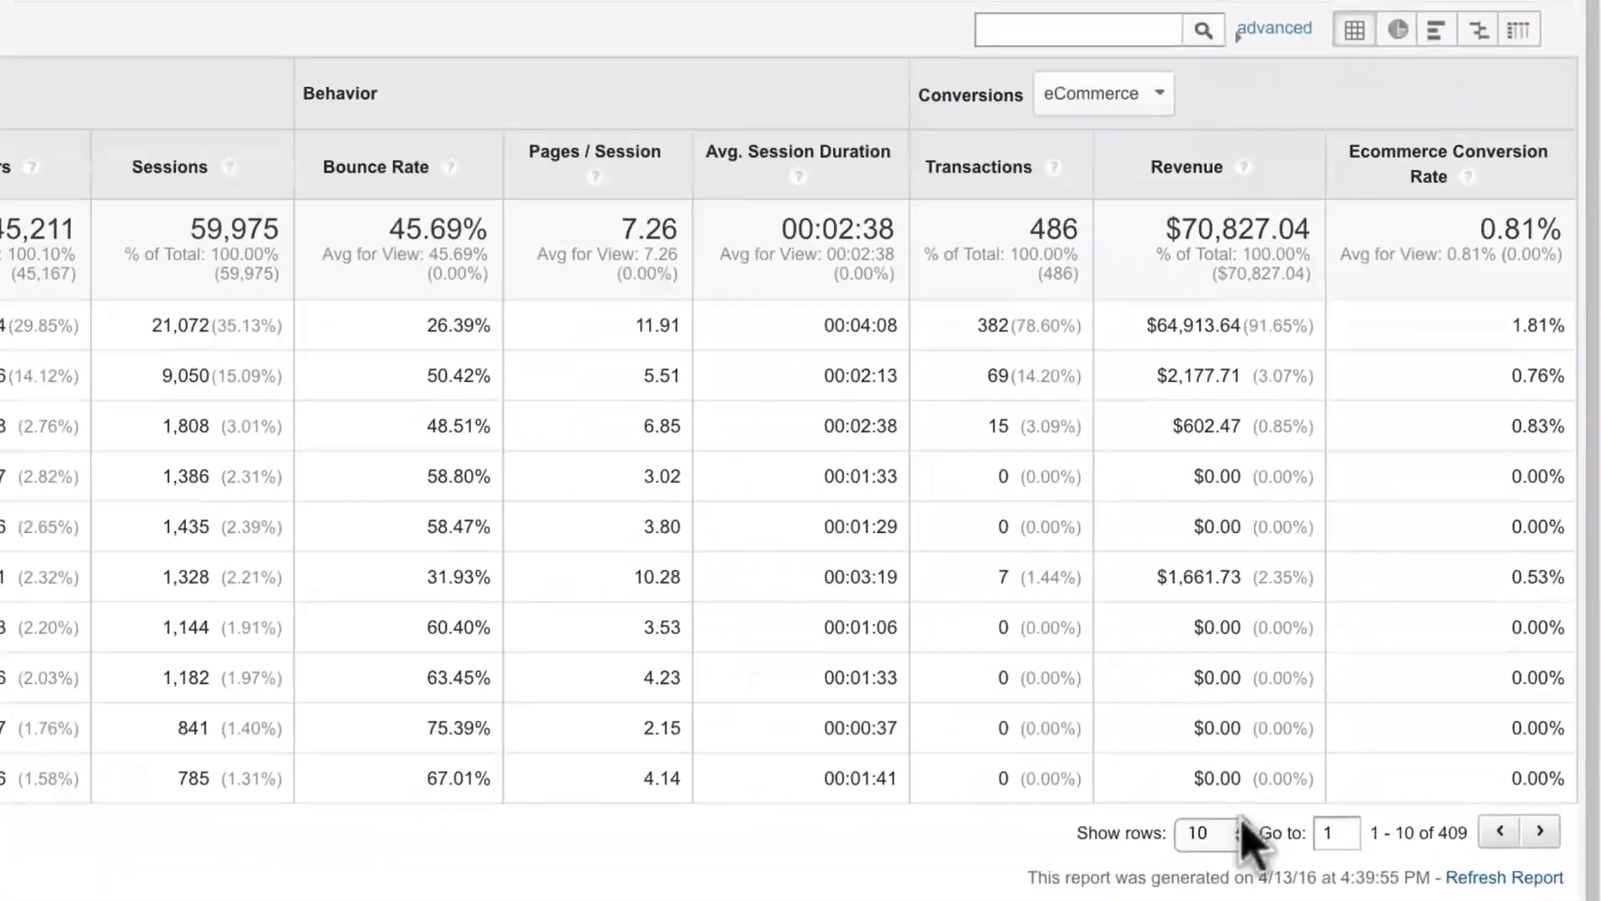
{"action": "left_click", "coordinate": [1243, 835]}
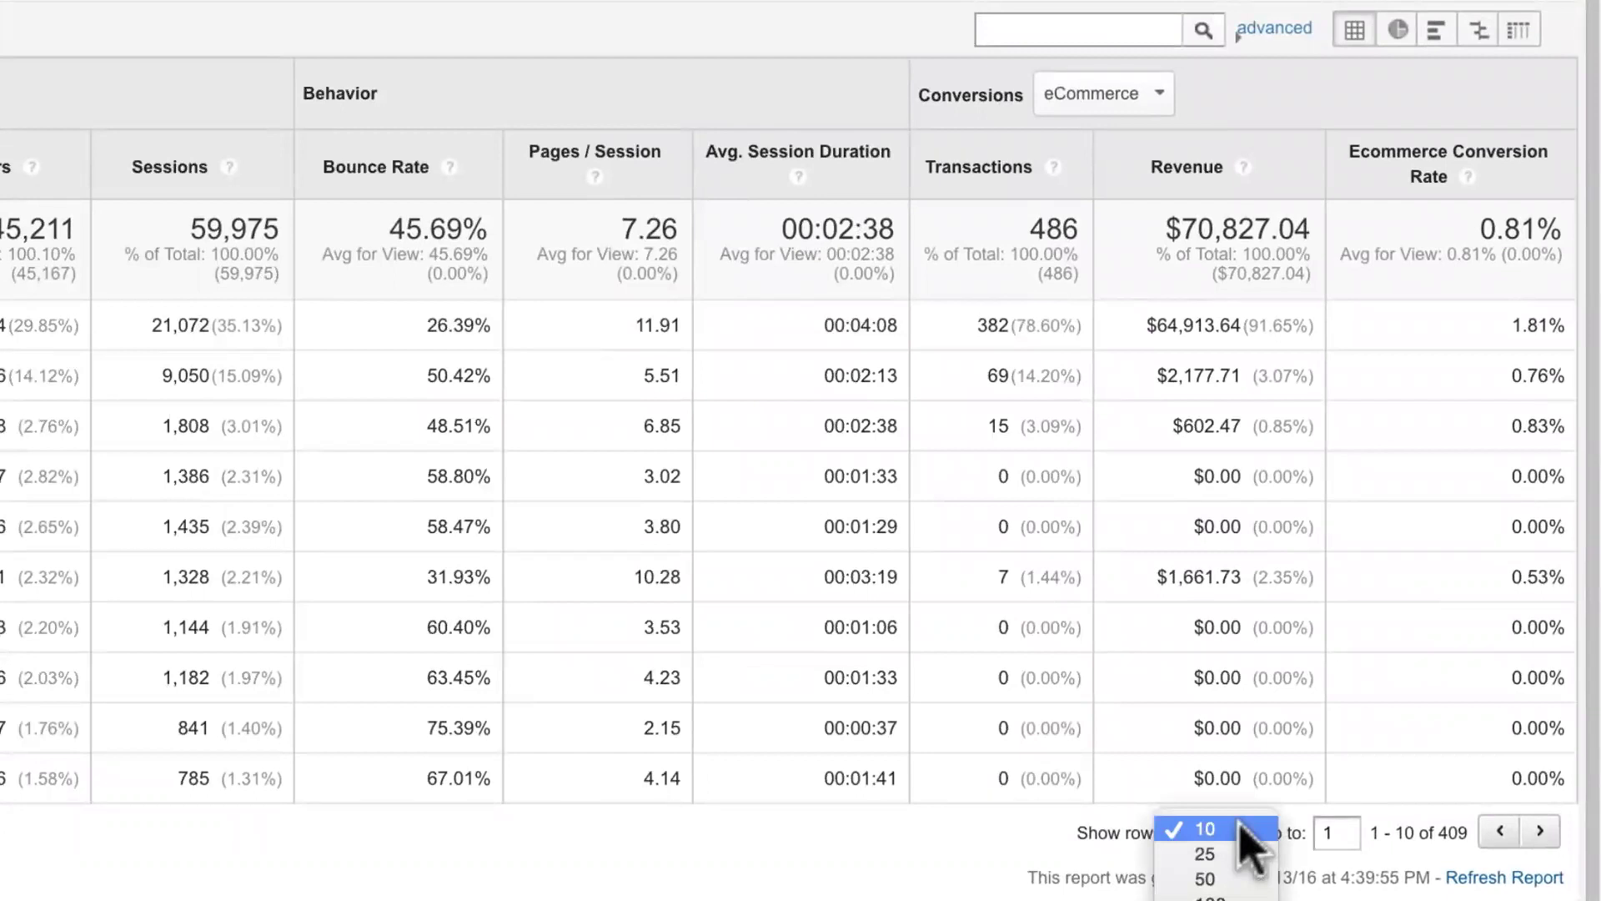
{"action": "left_click", "coordinate": [1239, 828]}
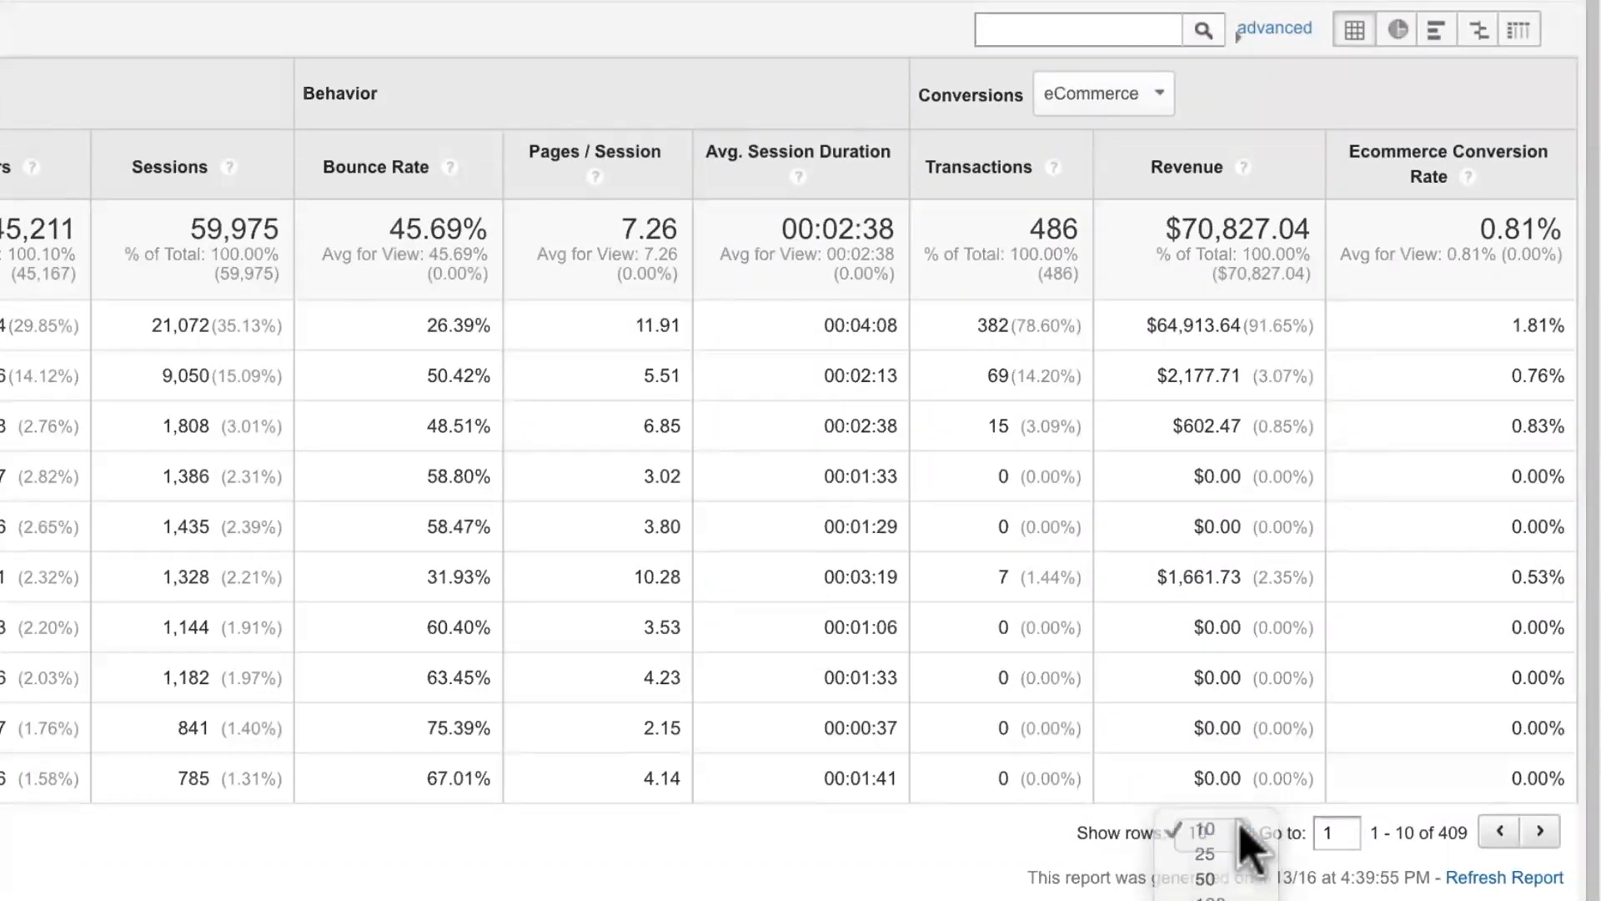
Step: Page the country table forward and back, and sort it by Users in ascending and again in descending order
{"action": "left_click", "coordinate": [1542, 834]}
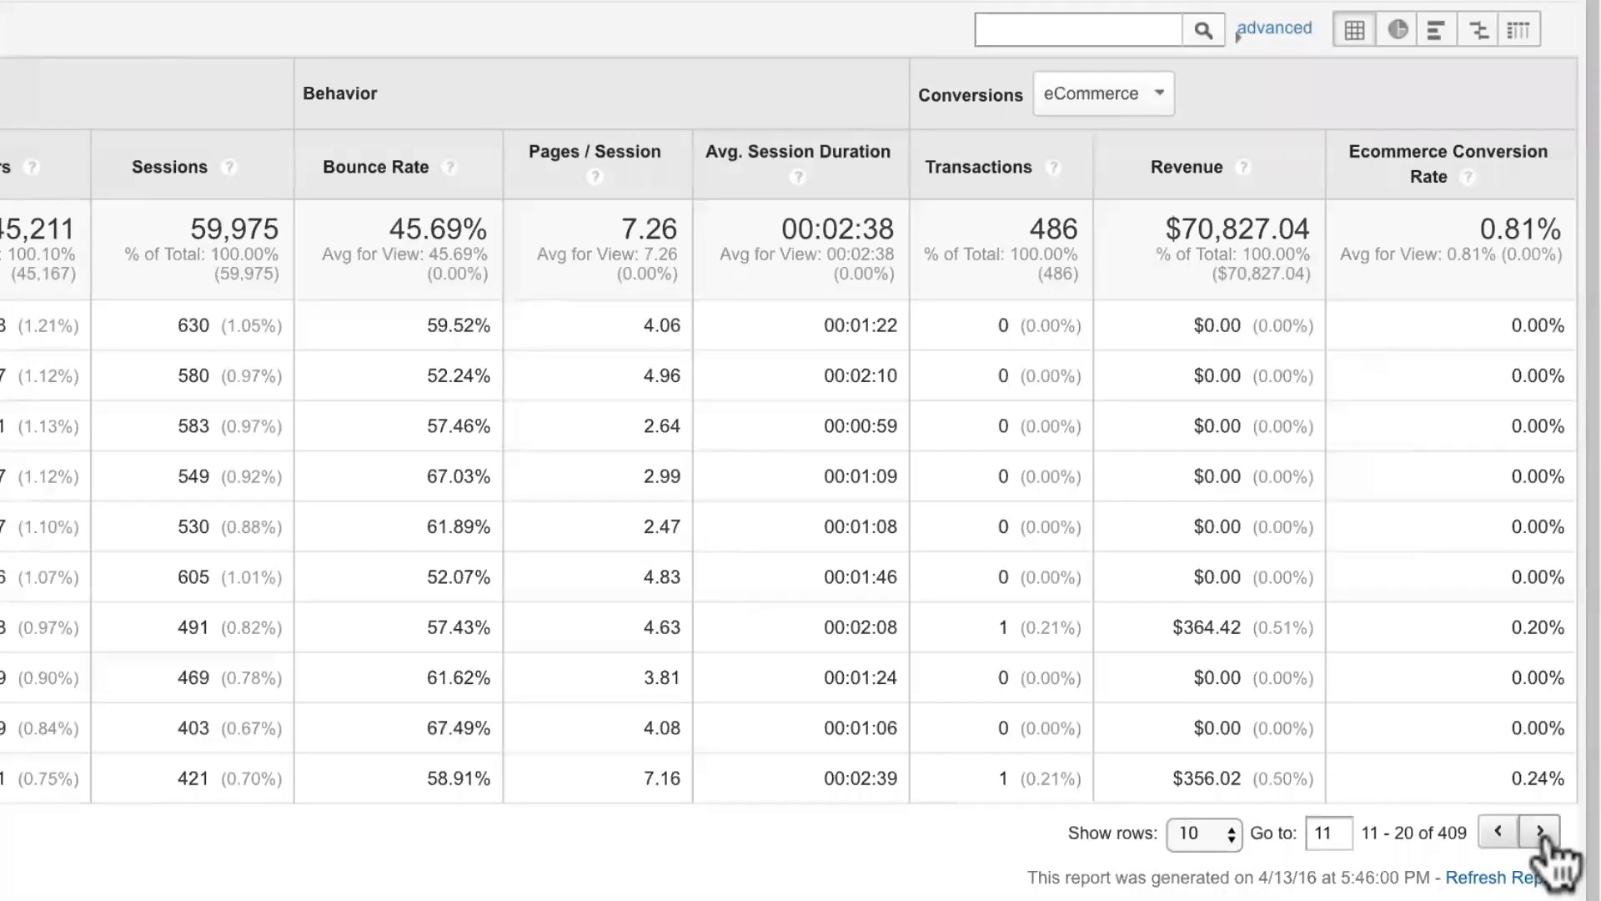
{"action": "left_click", "coordinate": [1501, 833]}
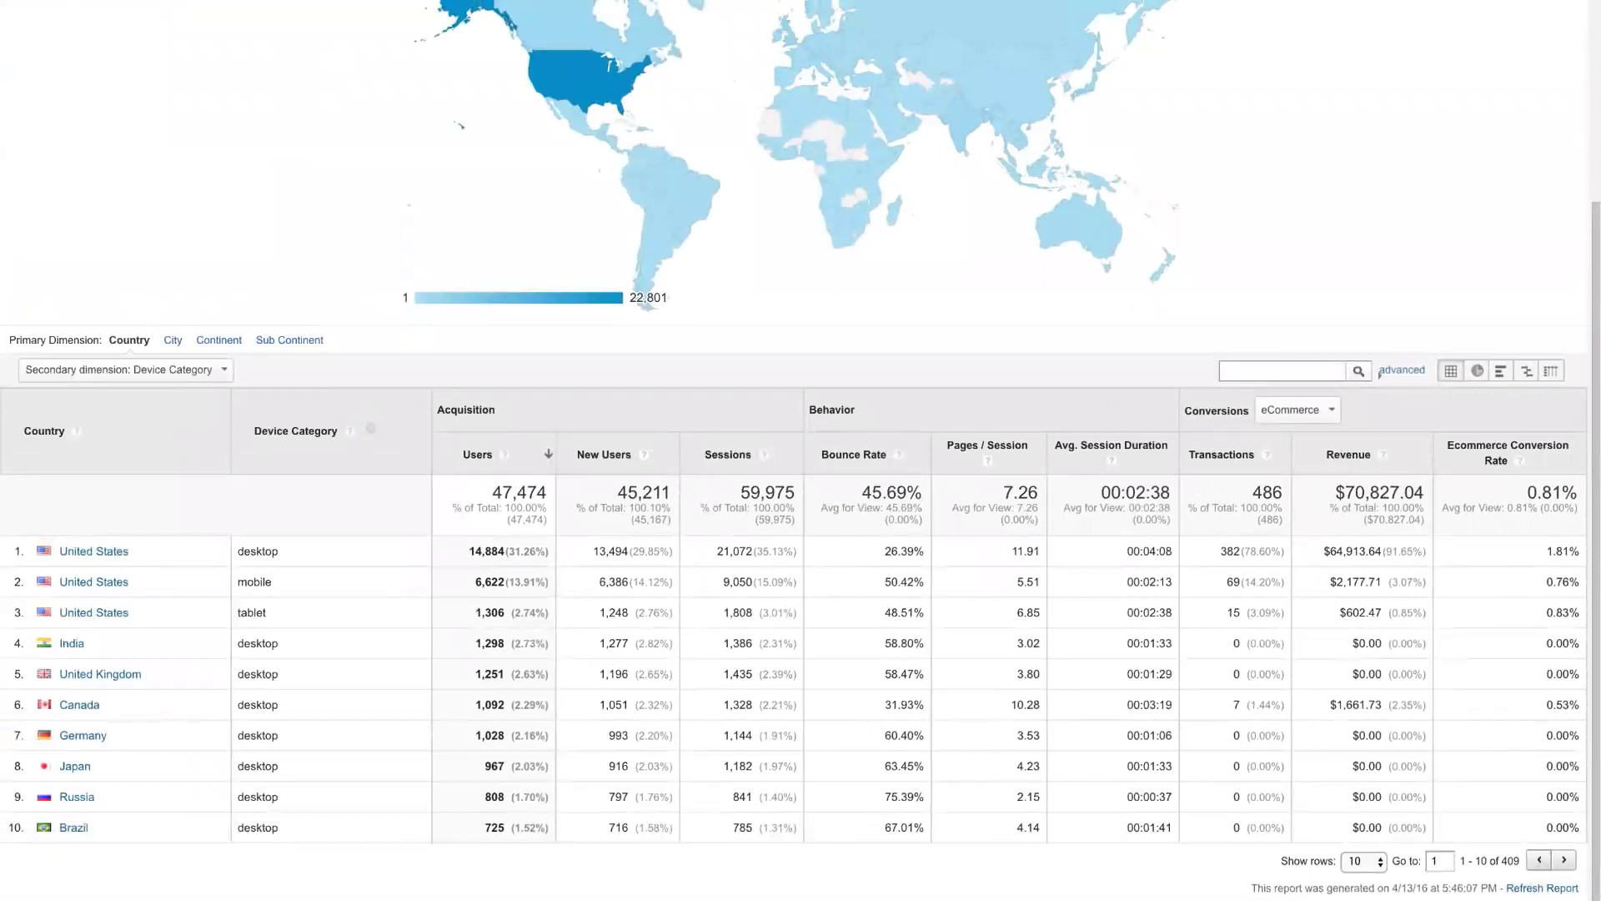
{"action": "left_click", "coordinate": [544, 476]}
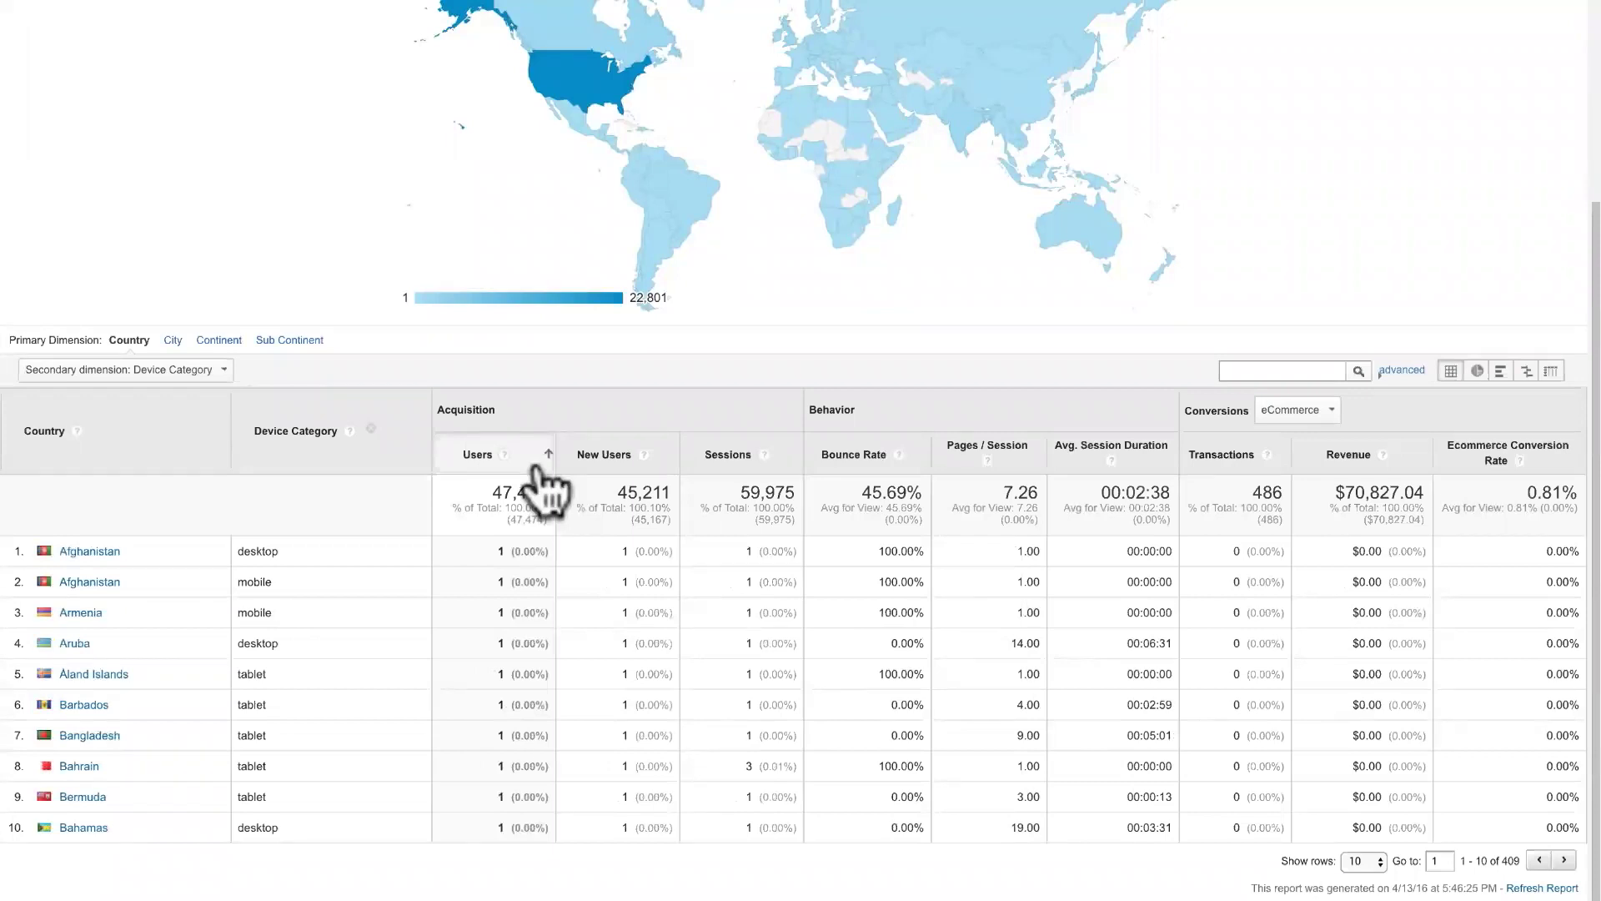
{"action": "left_click", "coordinate": [538, 473]}
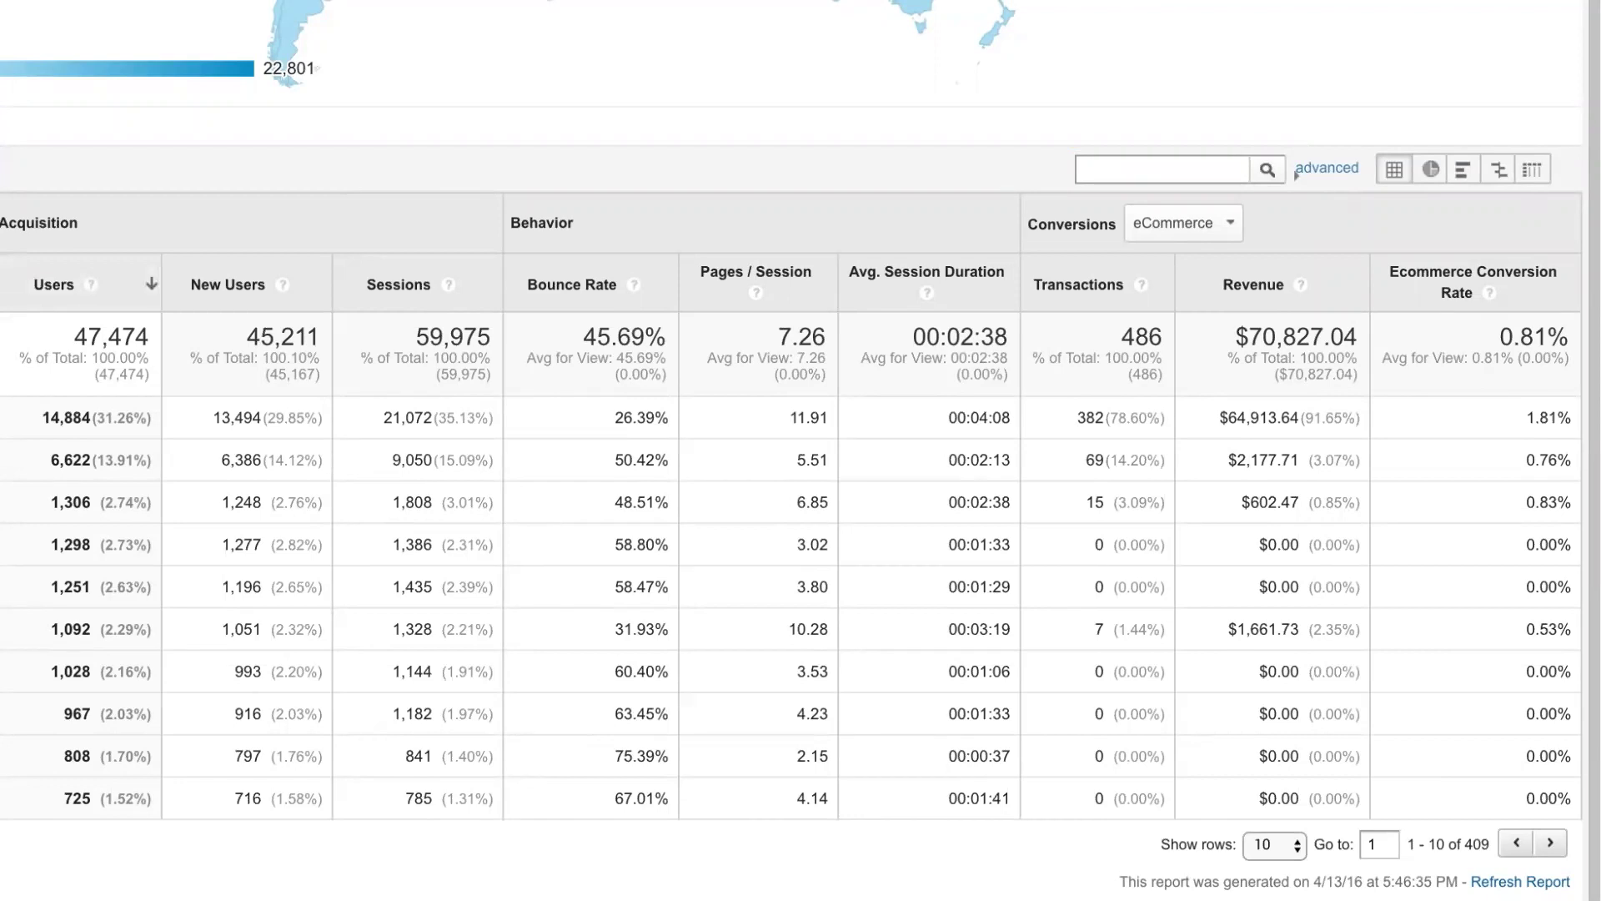
Step: Search the country table for india, clear that search and open the advanced filter options
{"action": "left_click", "coordinate": [1242, 171]}
{"action": "type", "text": "india"}
{"action": "left_click", "coordinate": [1268, 170]}
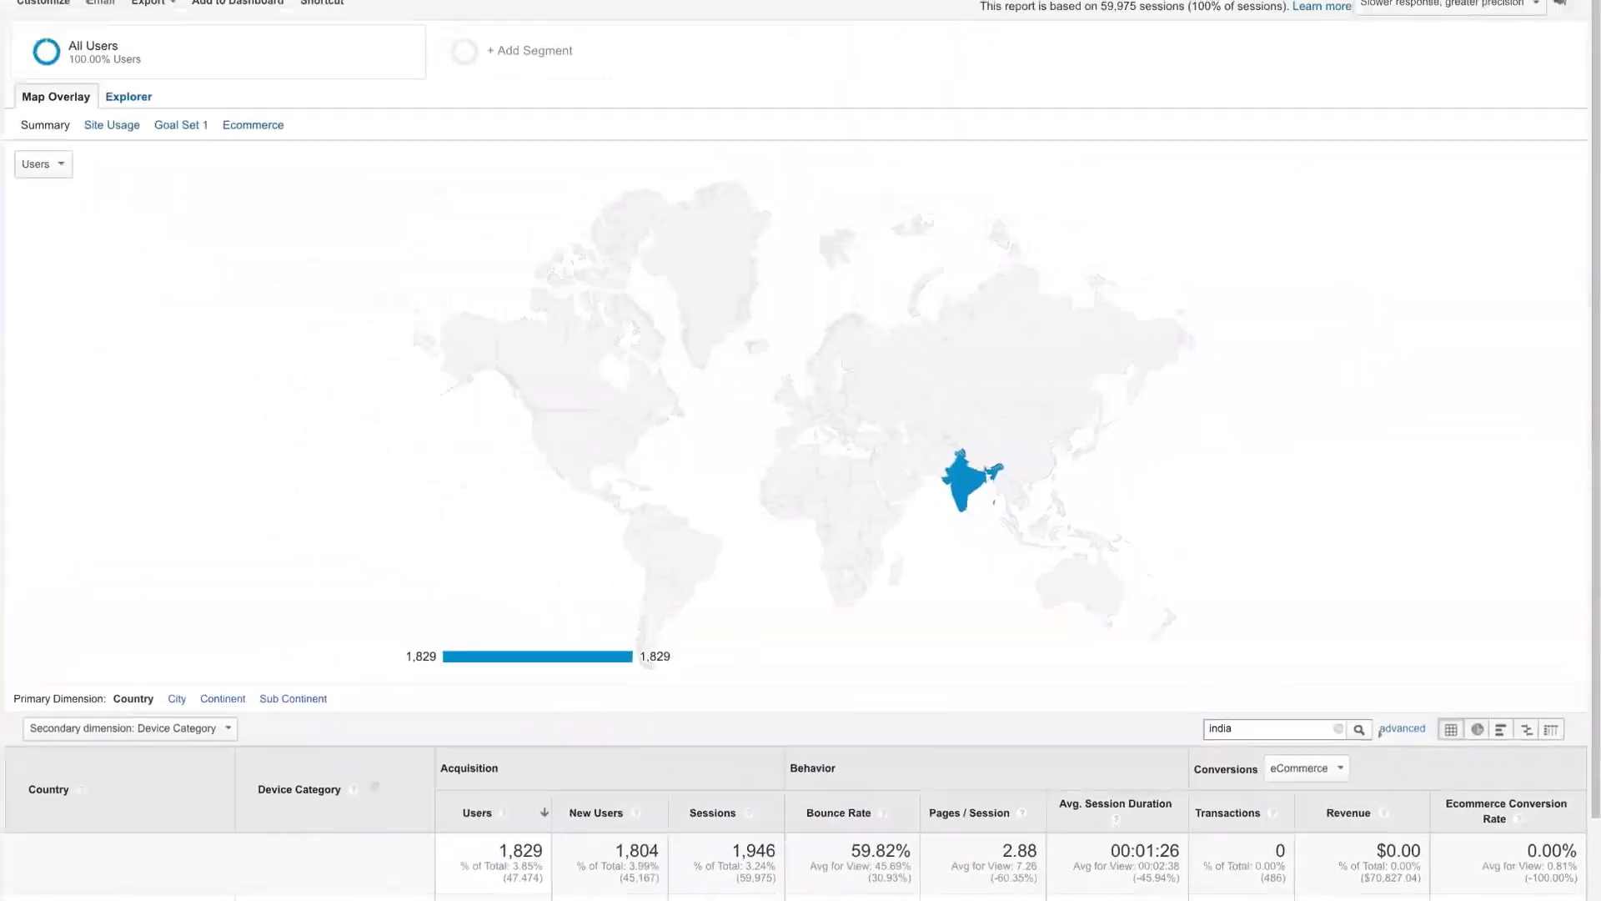
{"action": "scroll", "coordinate": [1381, 732], "scroll_direction": "down", "scroll_amount": 2}
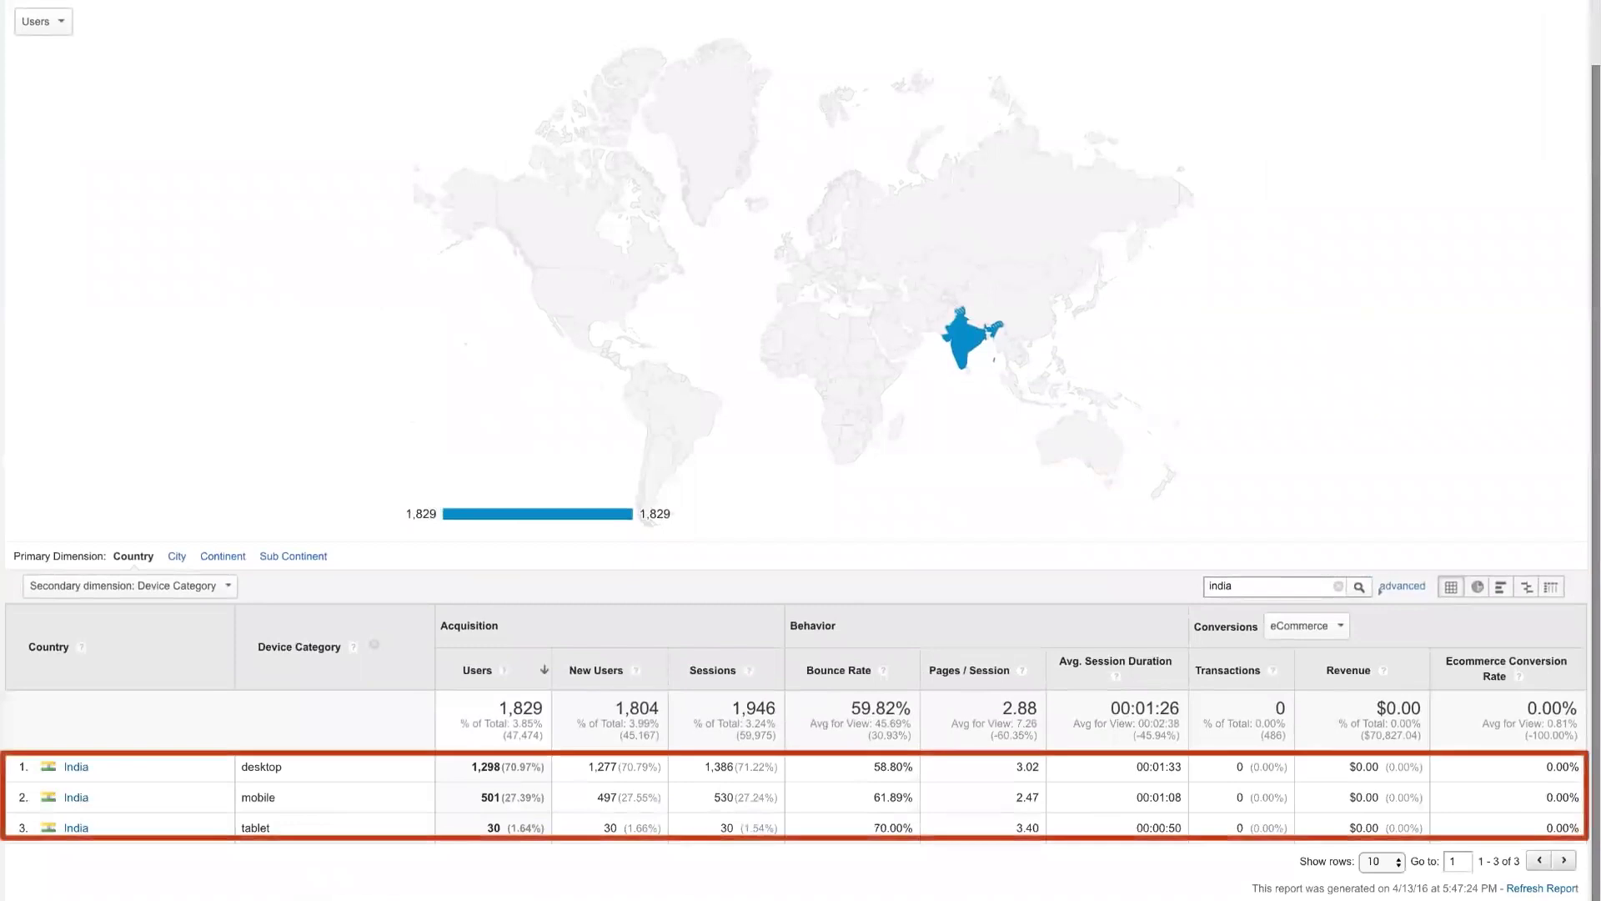
{"action": "left_click", "coordinate": [1338, 587]}
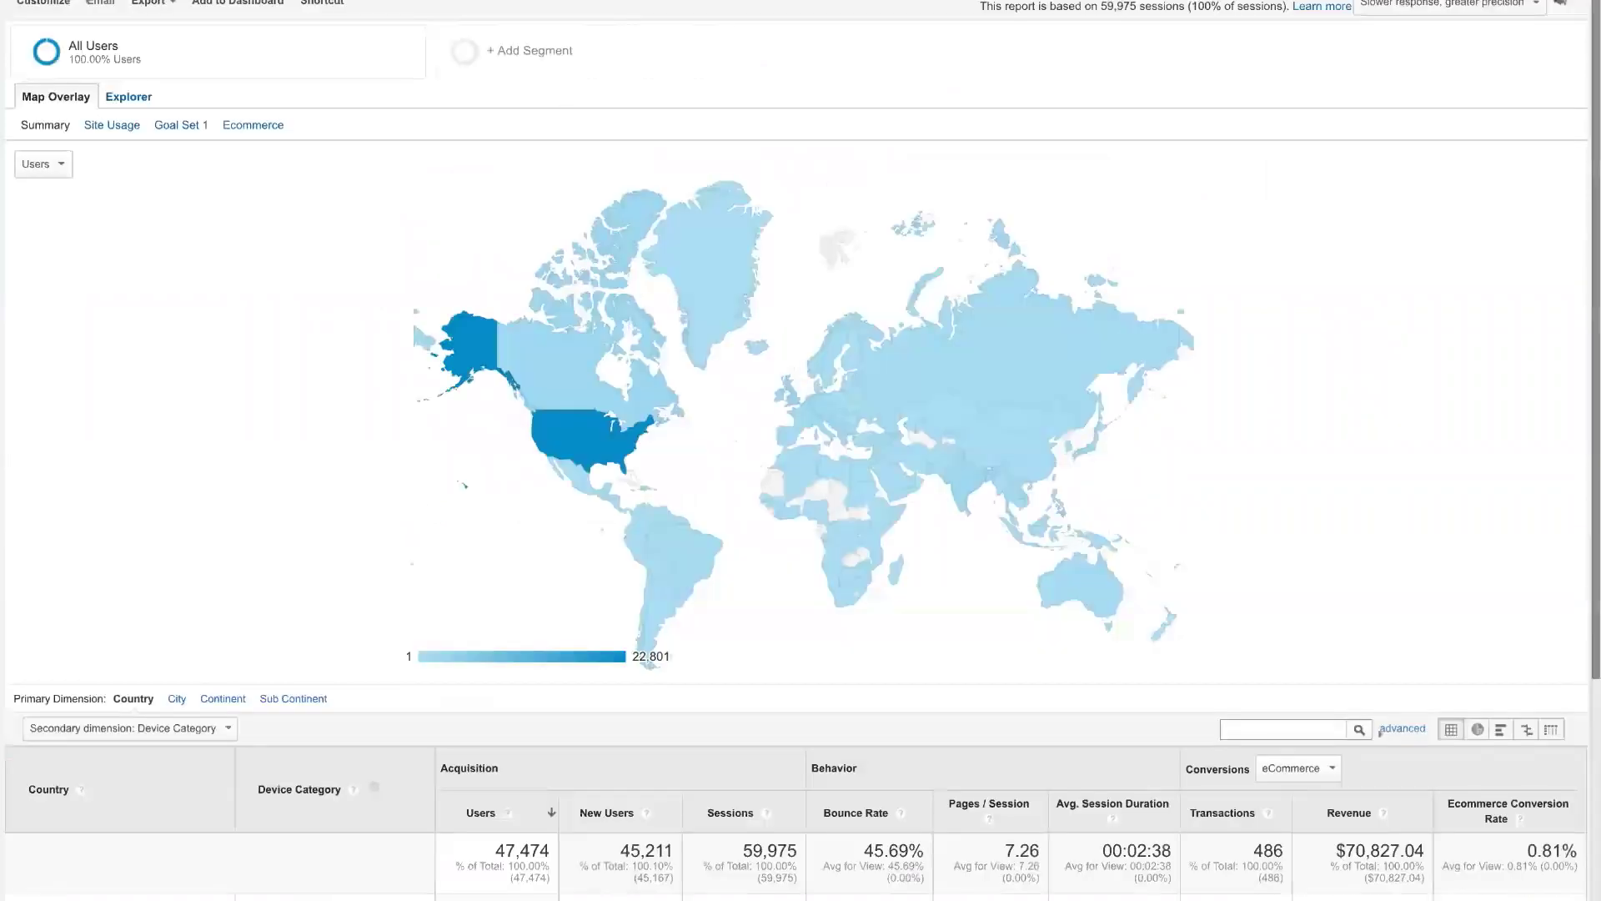
{"action": "scroll", "coordinate": [1381, 733], "scroll_direction": "down", "scroll_amount": 4}
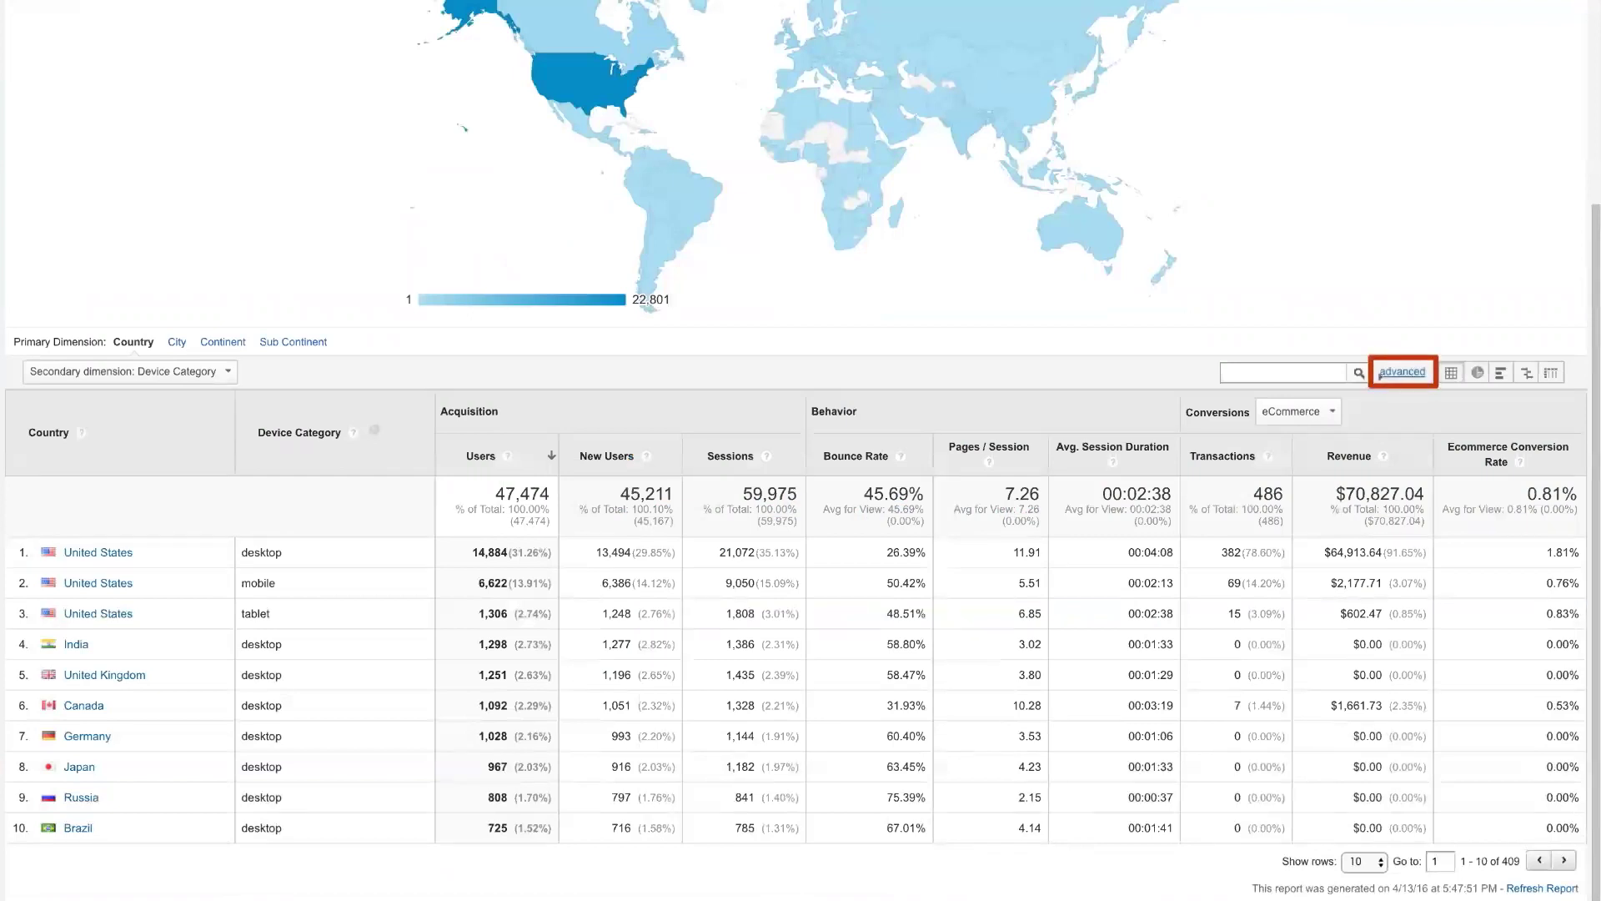
{"action": "left_click", "coordinate": [1380, 374]}
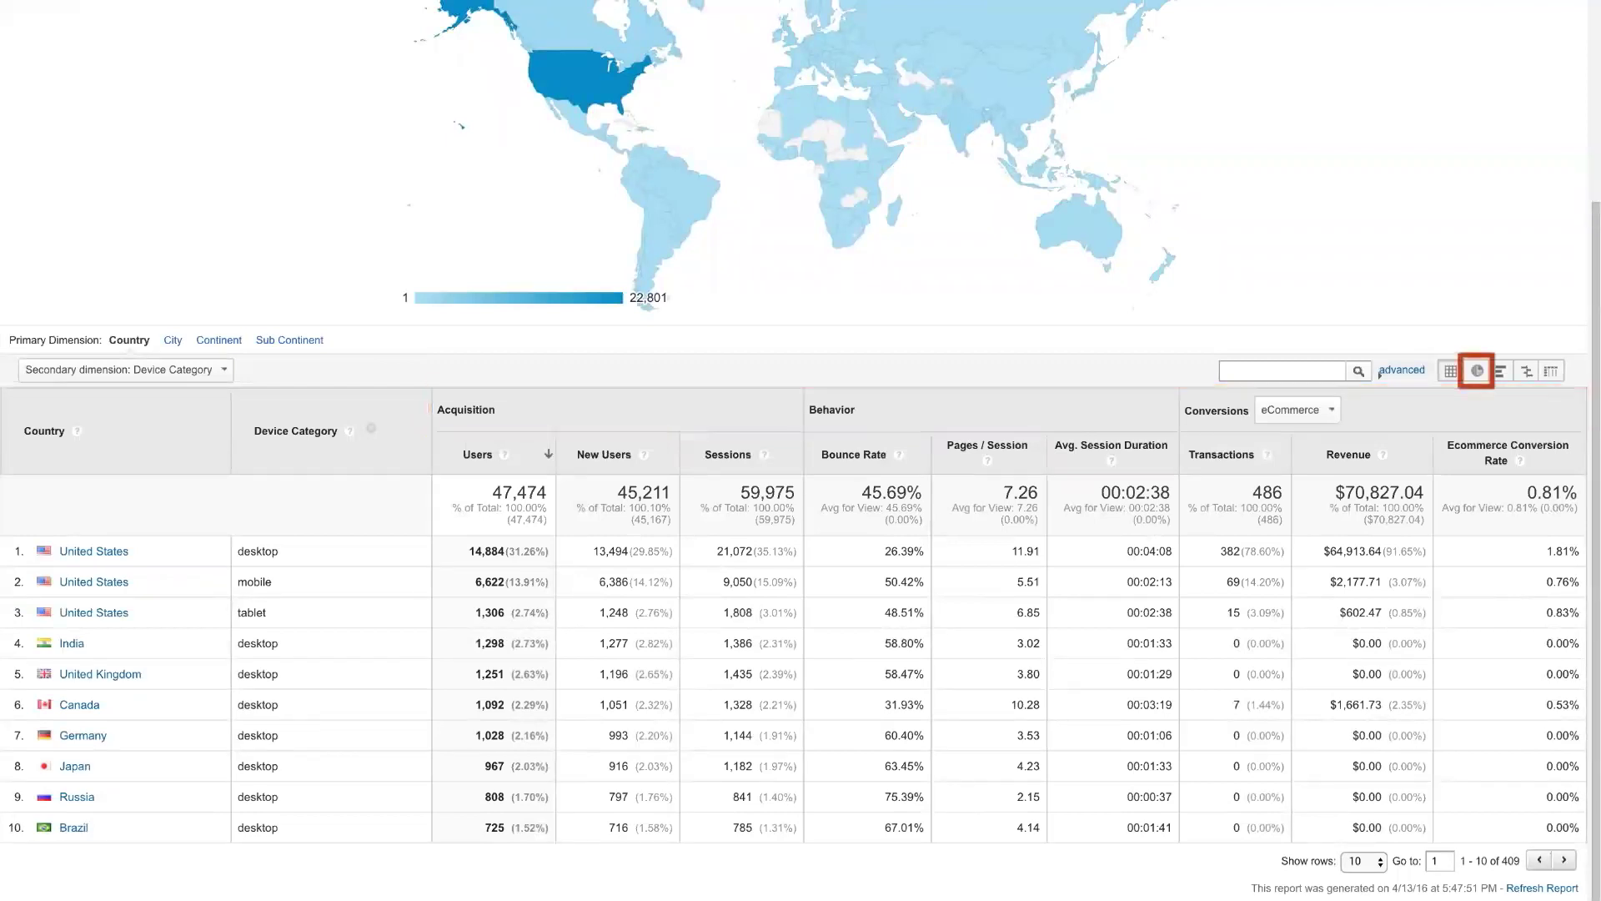
Step: Show the country data as a pie chart and check the metrics available for contribution to total, keeping Users
{"action": "left_click", "coordinate": [1477, 370]}
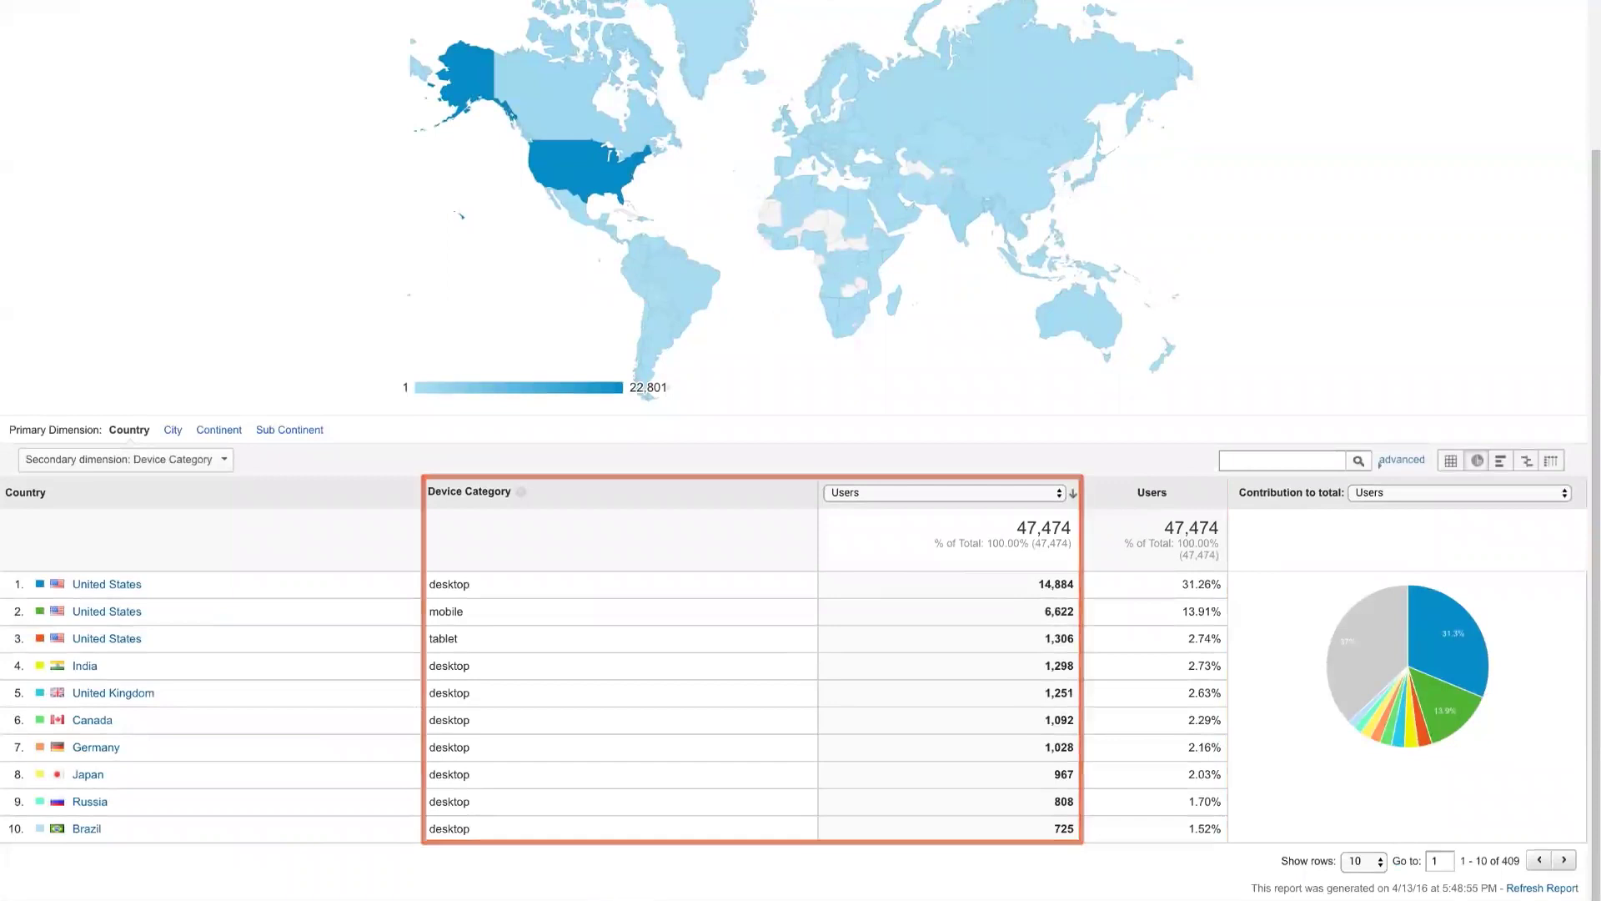
{"action": "left_click", "coordinate": [1565, 493]}
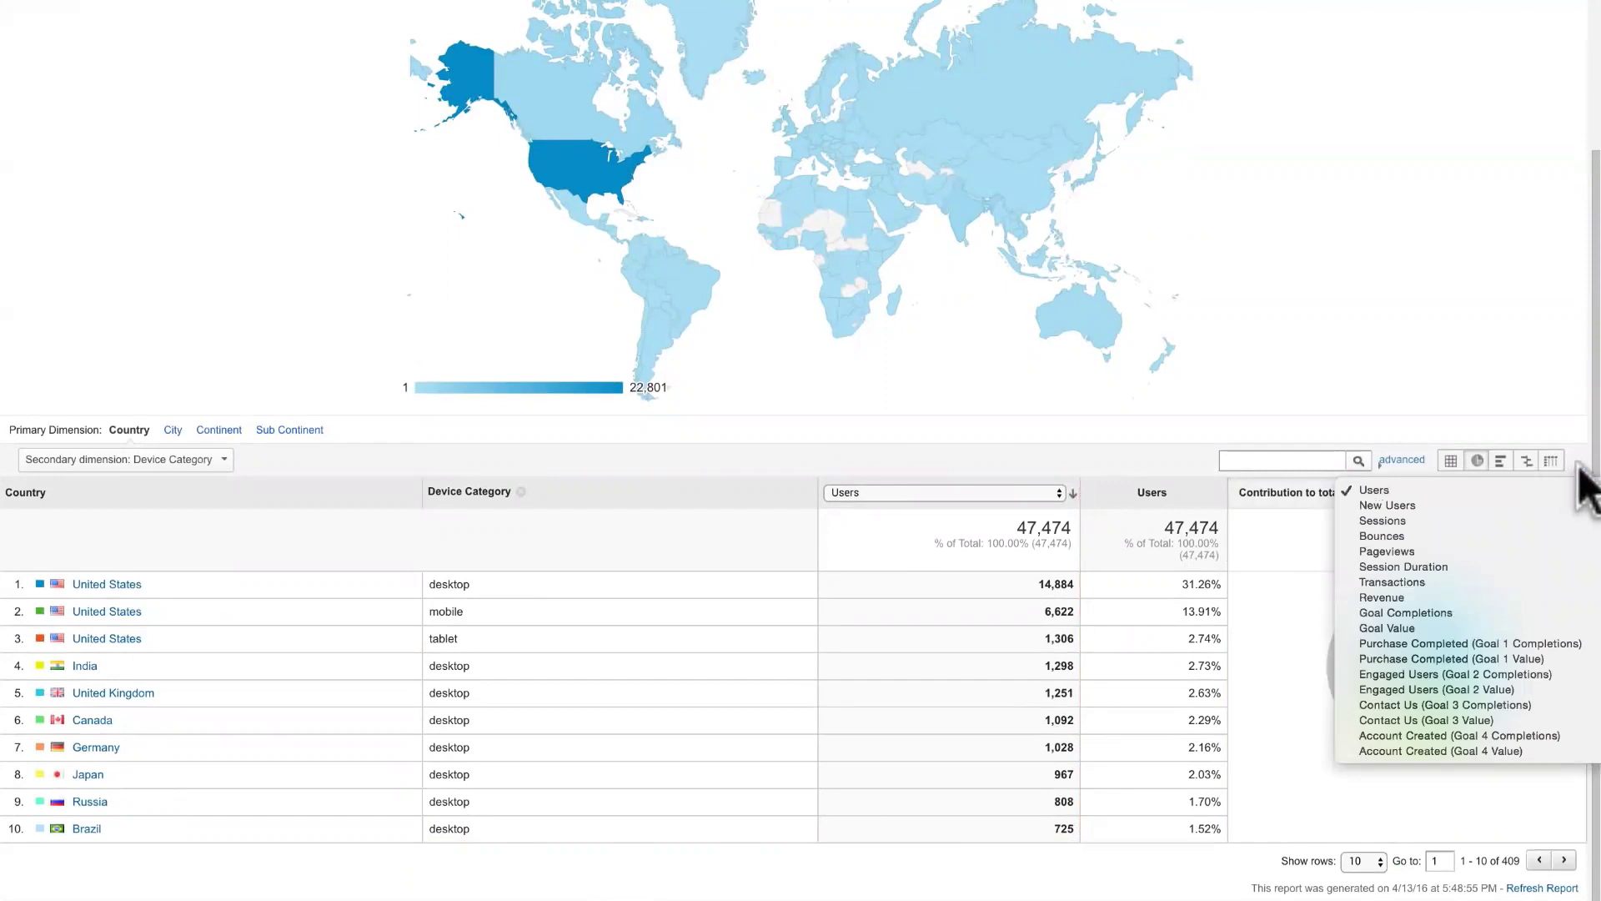
{"action": "left_click", "coordinate": [1579, 465]}
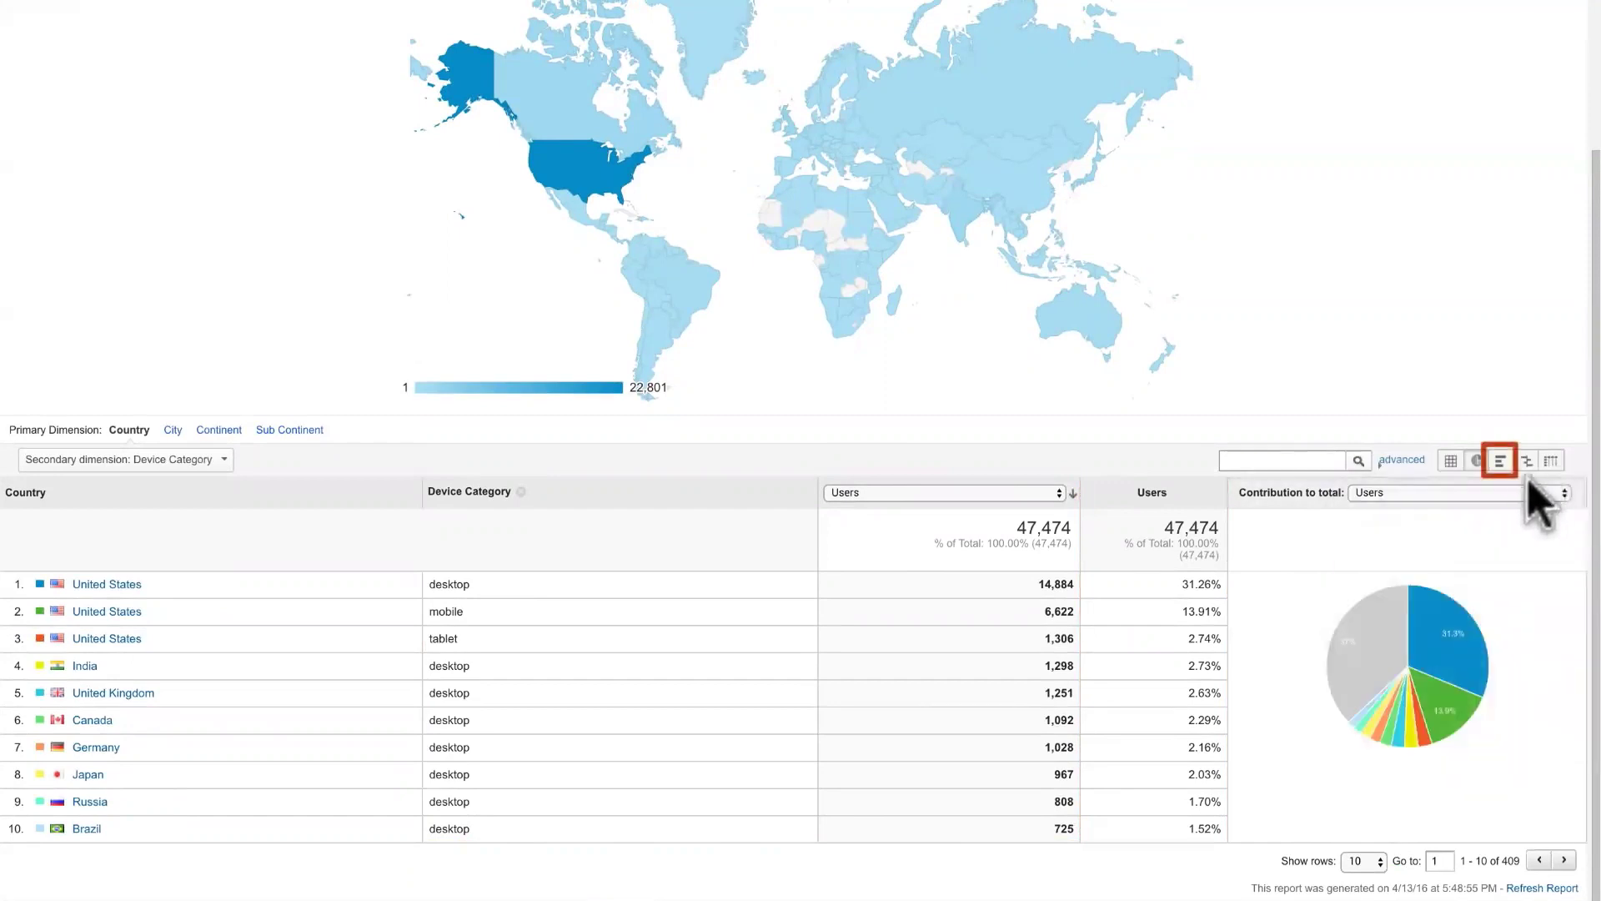
Step: Display the country data as horizontal bars and check the metrics available for the bars, keeping Users
{"action": "left_click", "coordinate": [1501, 461]}
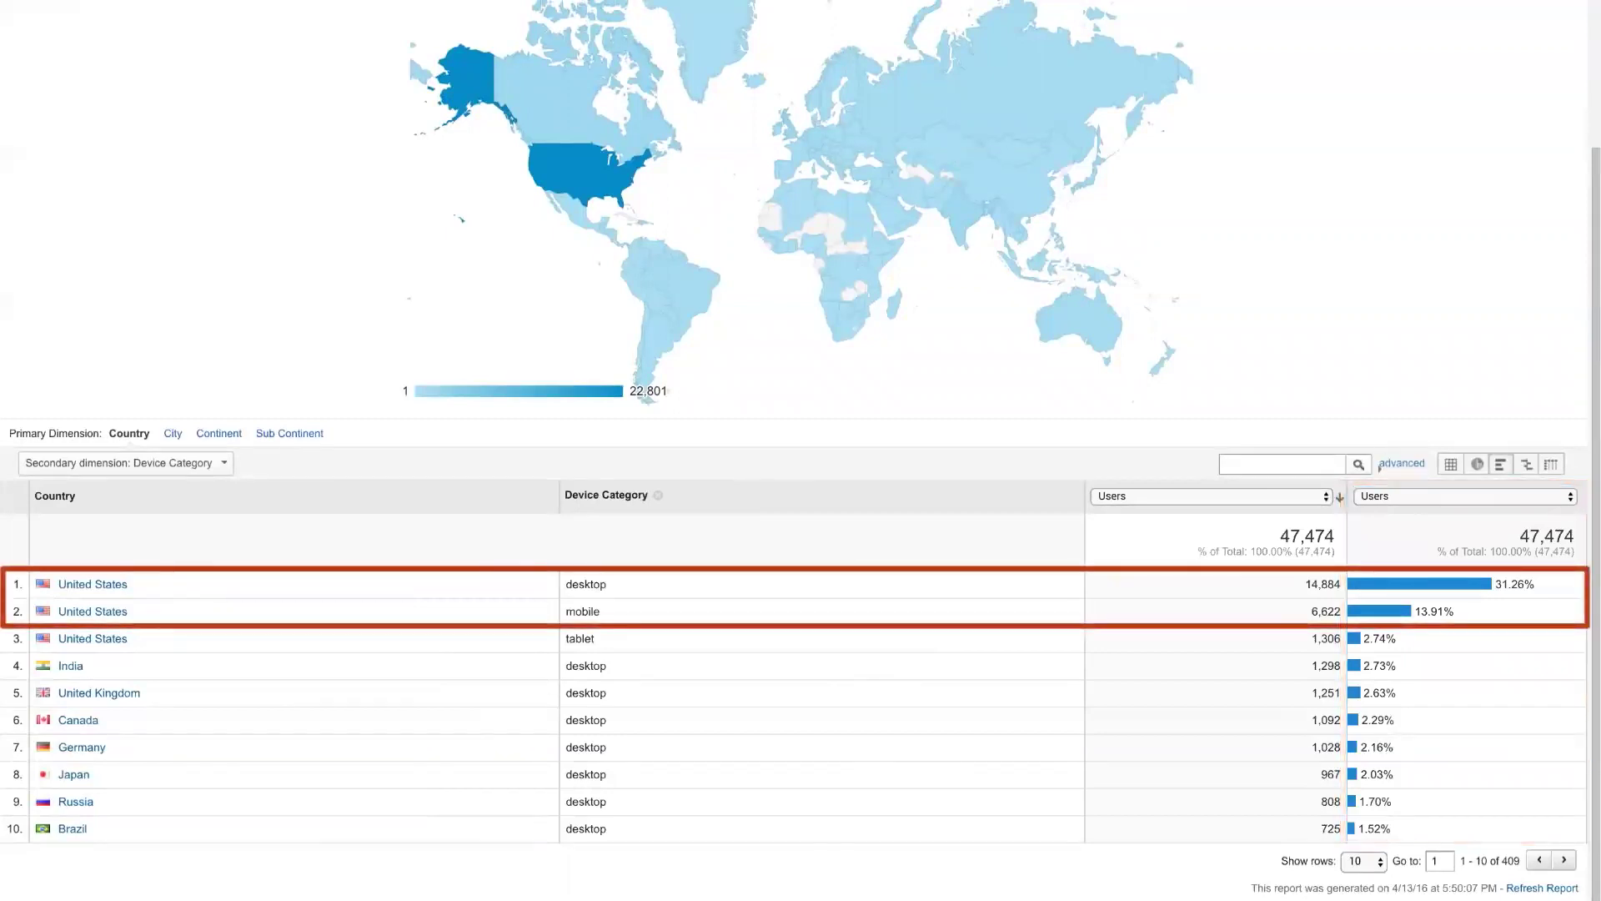
{"action": "left_click", "coordinate": [1570, 497]}
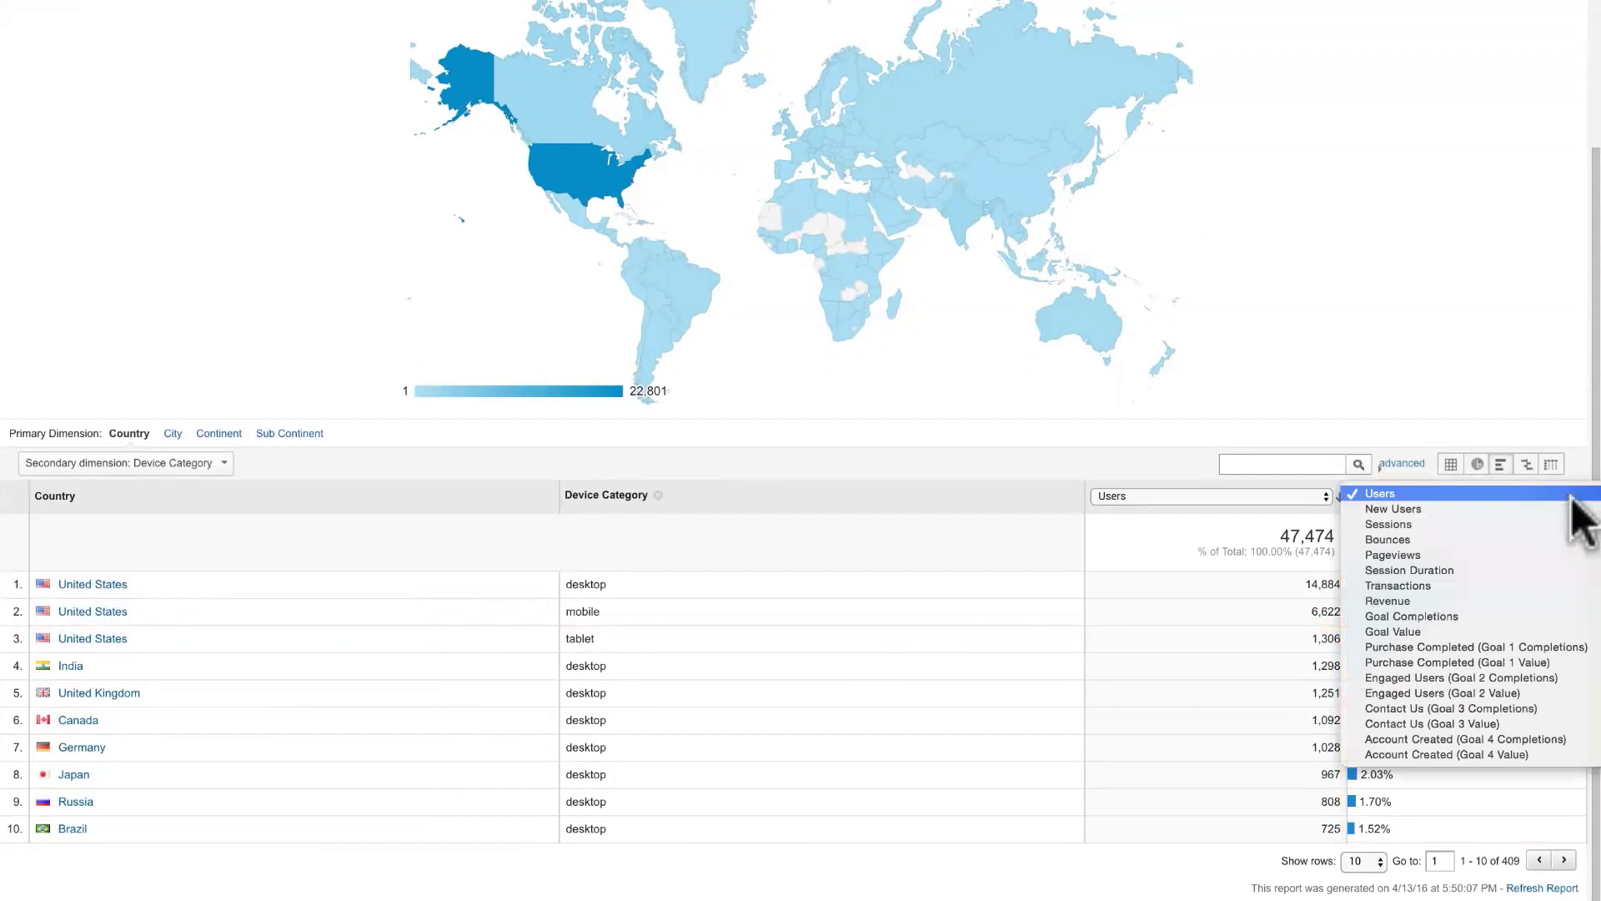
{"action": "left_click", "coordinate": [1575, 469]}
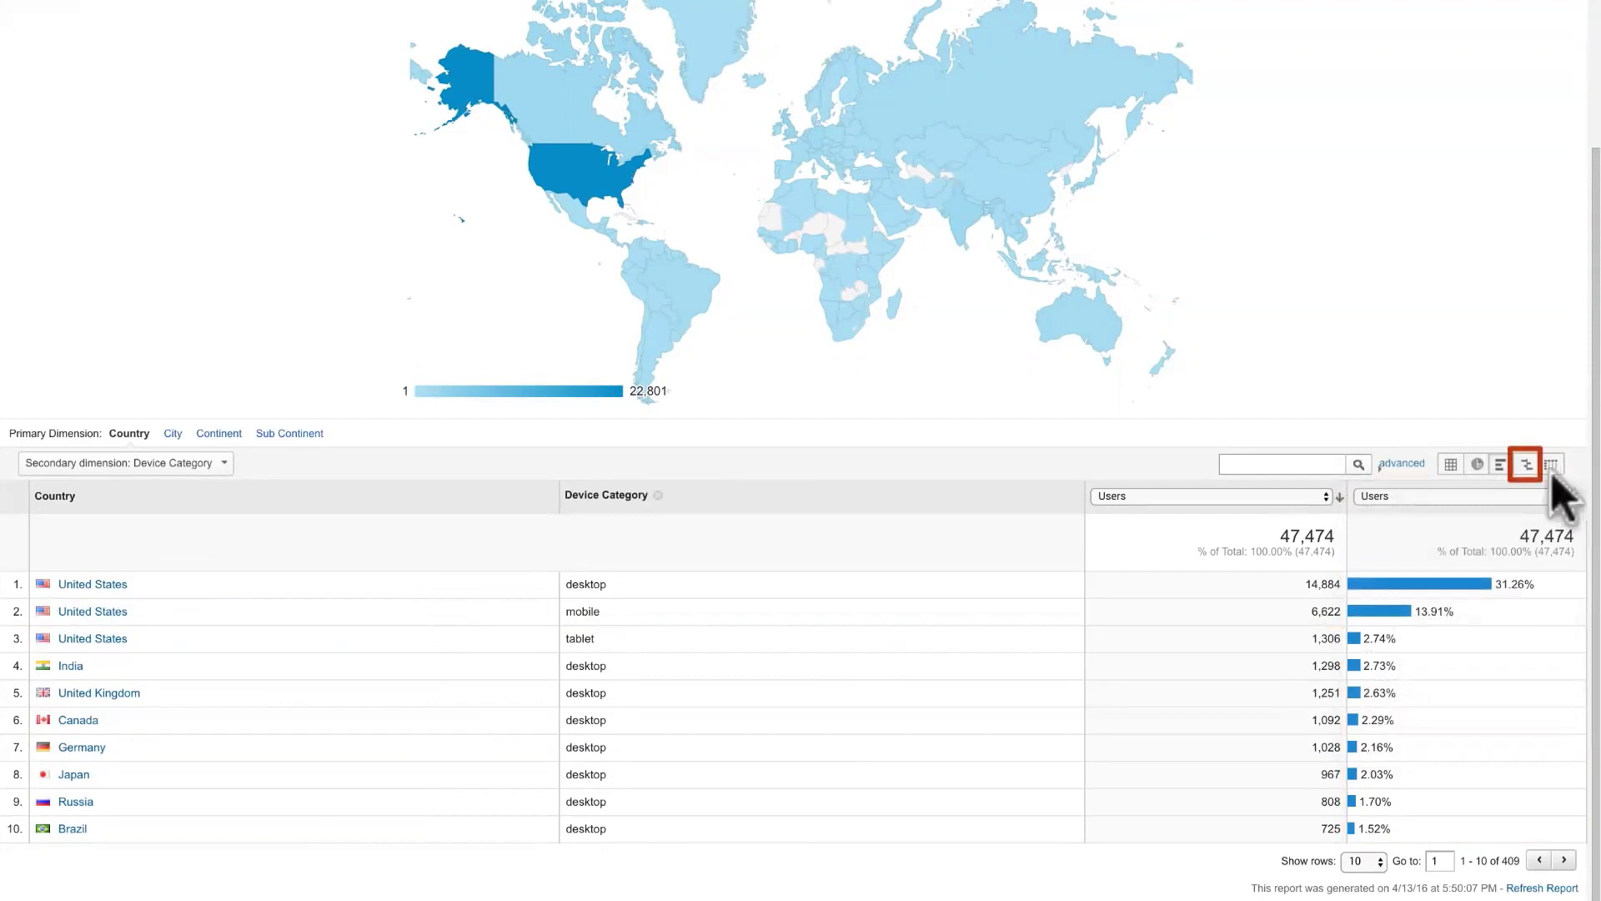
Step: Compare each row with the site average and check the metrics available for the comparison, keeping Users
{"action": "left_click", "coordinate": [1526, 464]}
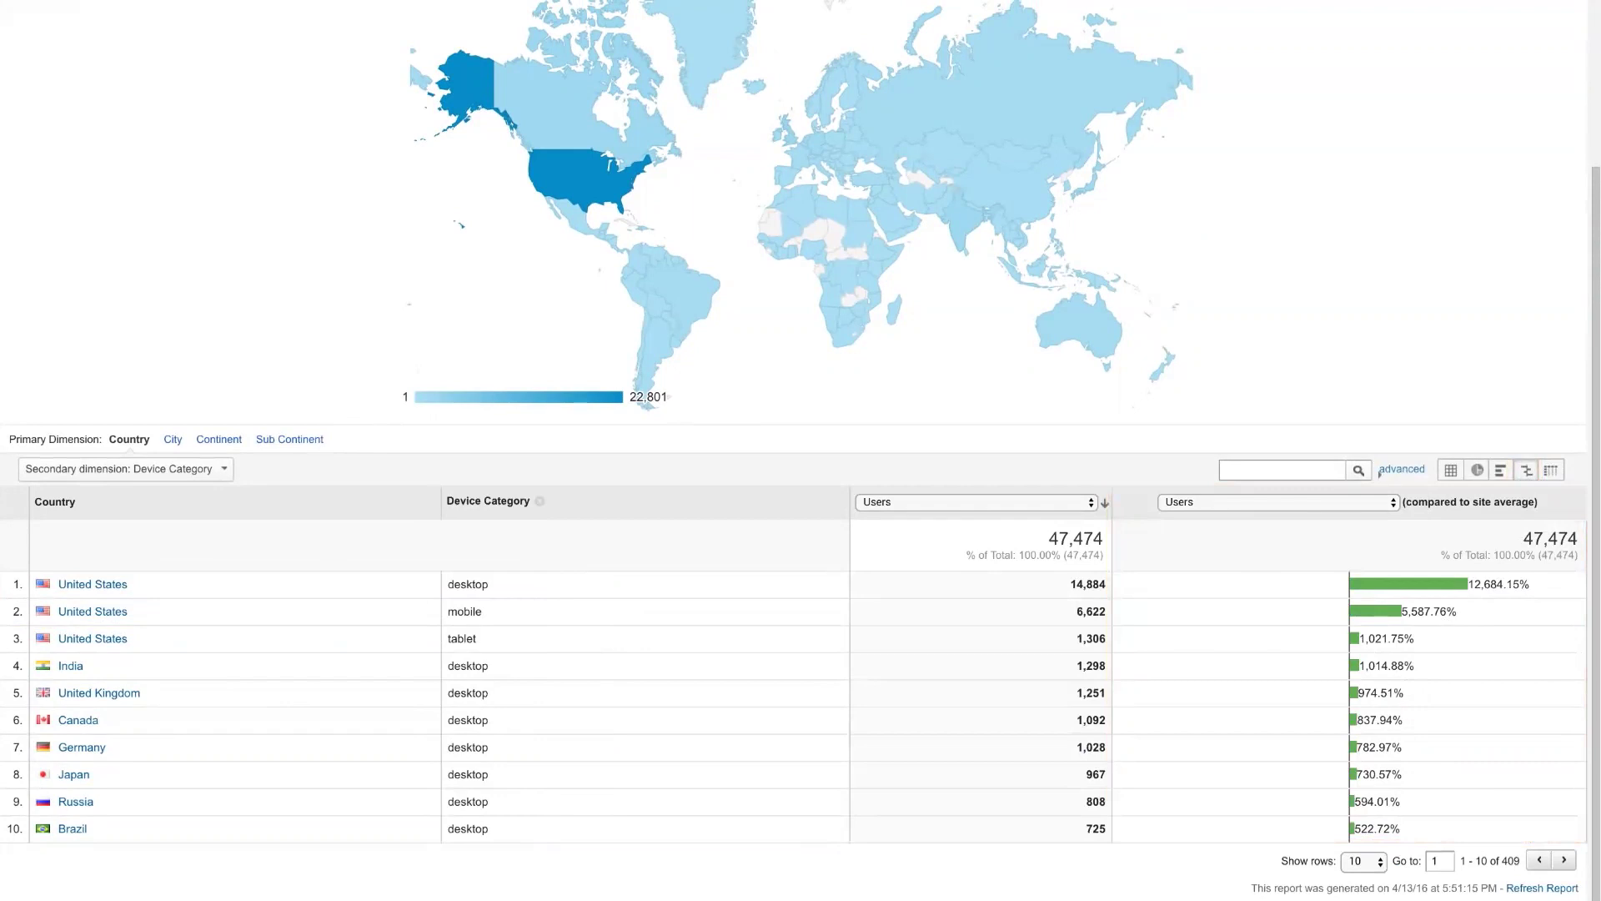
{"action": "left_click", "coordinate": [1393, 502]}
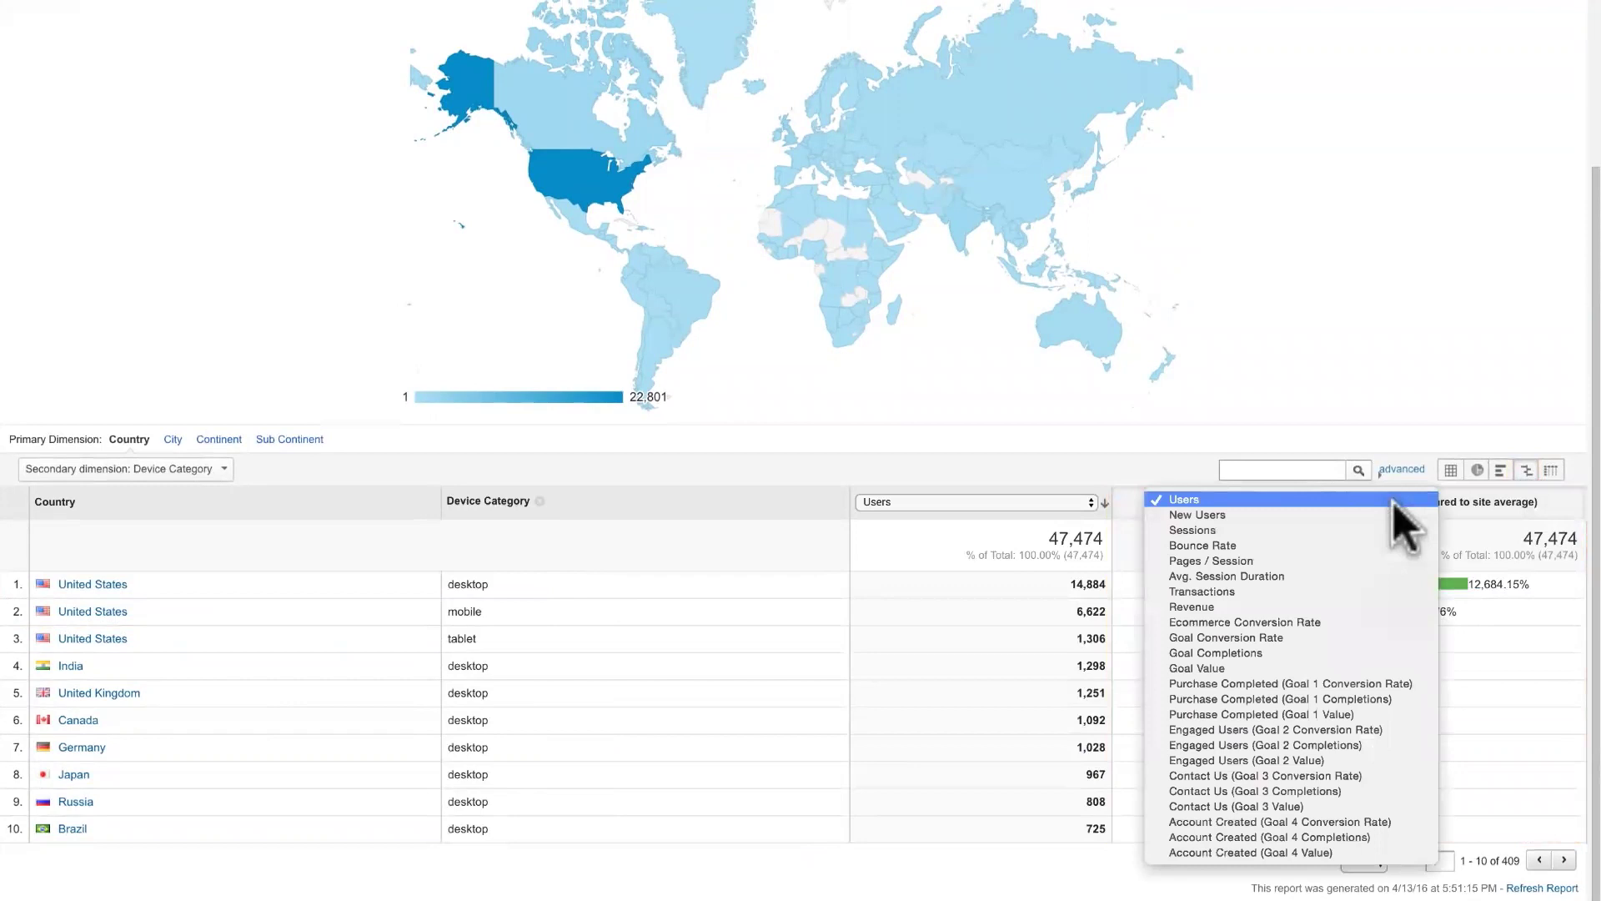
{"action": "left_click", "coordinate": [1464, 530]}
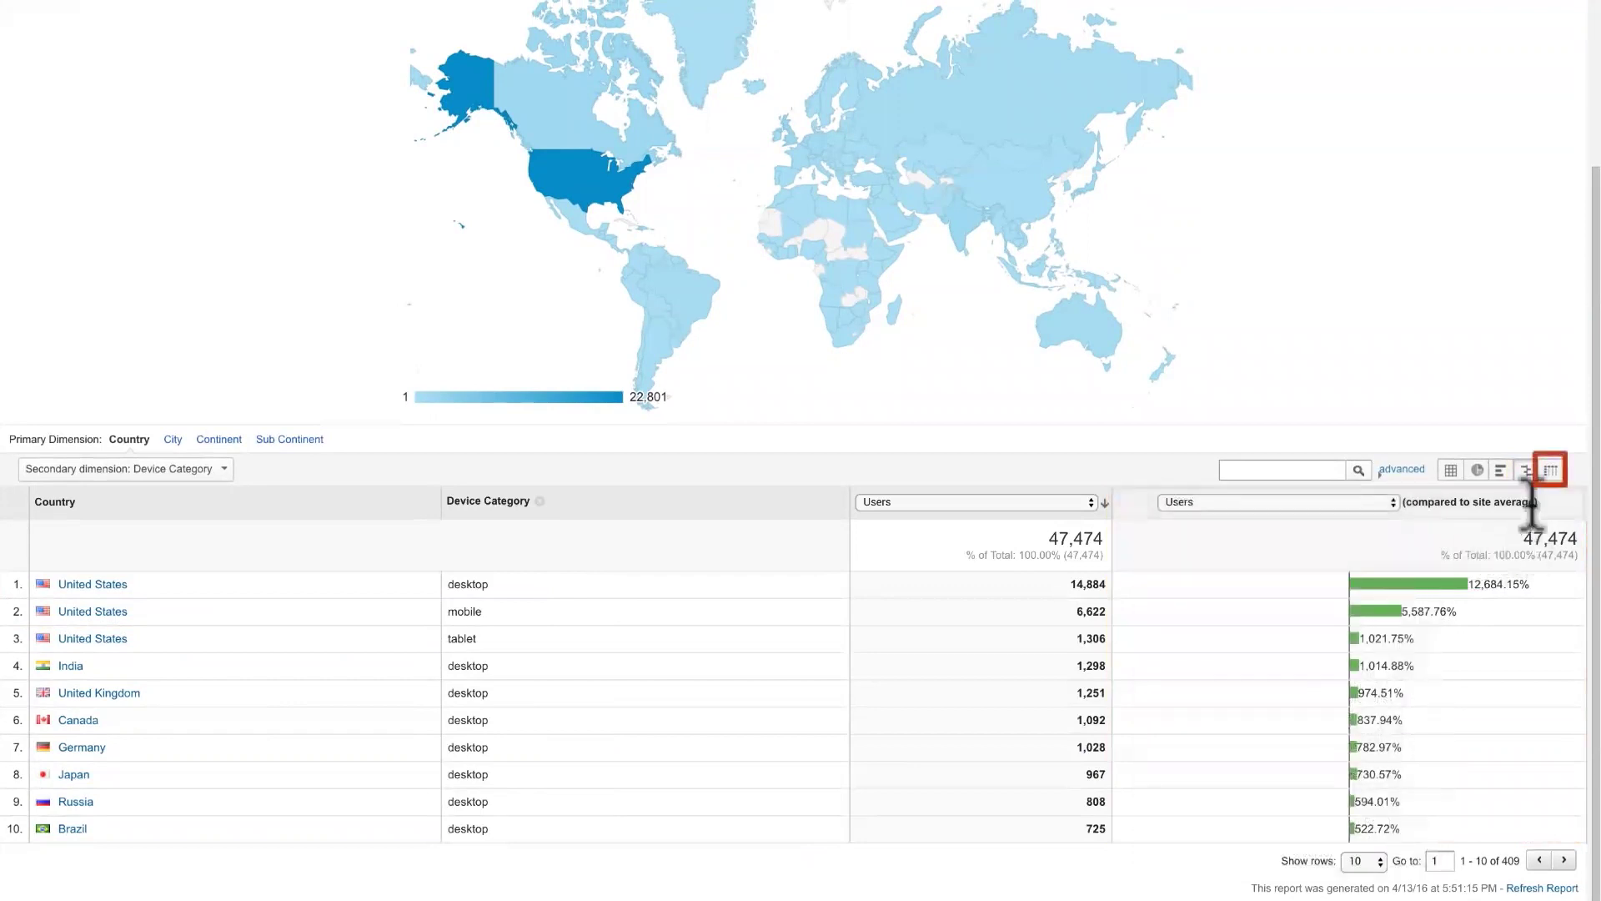
Step: Display the country data as a pivot table with Bounce Rate and Sessions as its pivot metrics
{"action": "left_click", "coordinate": [1551, 472]}
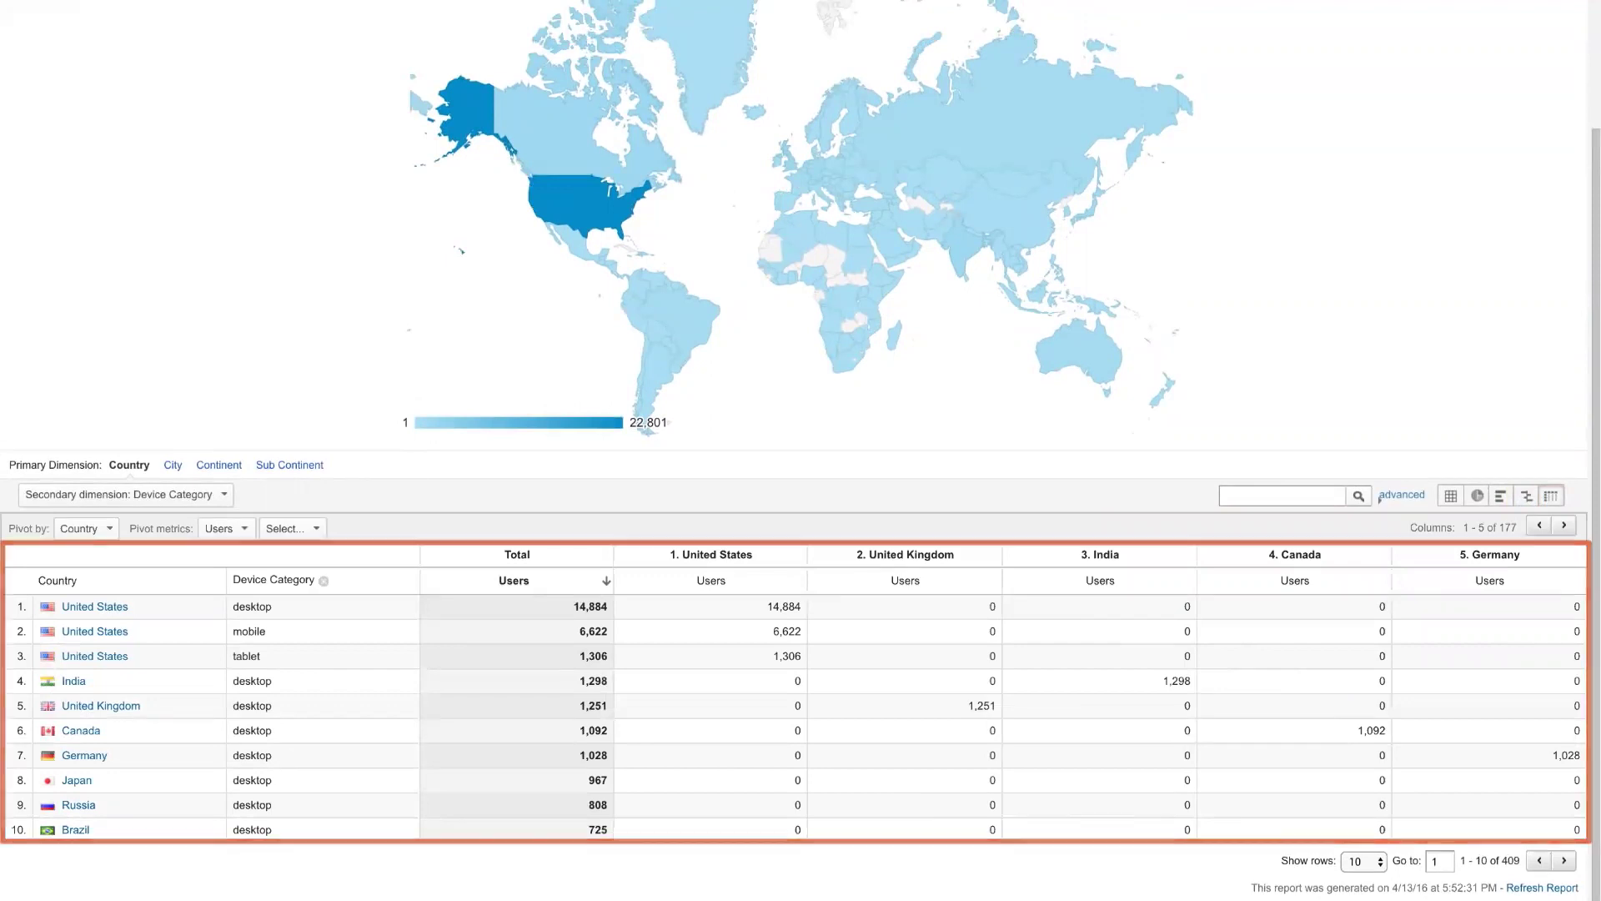
{"action": "left_click", "coordinate": [244, 540]}
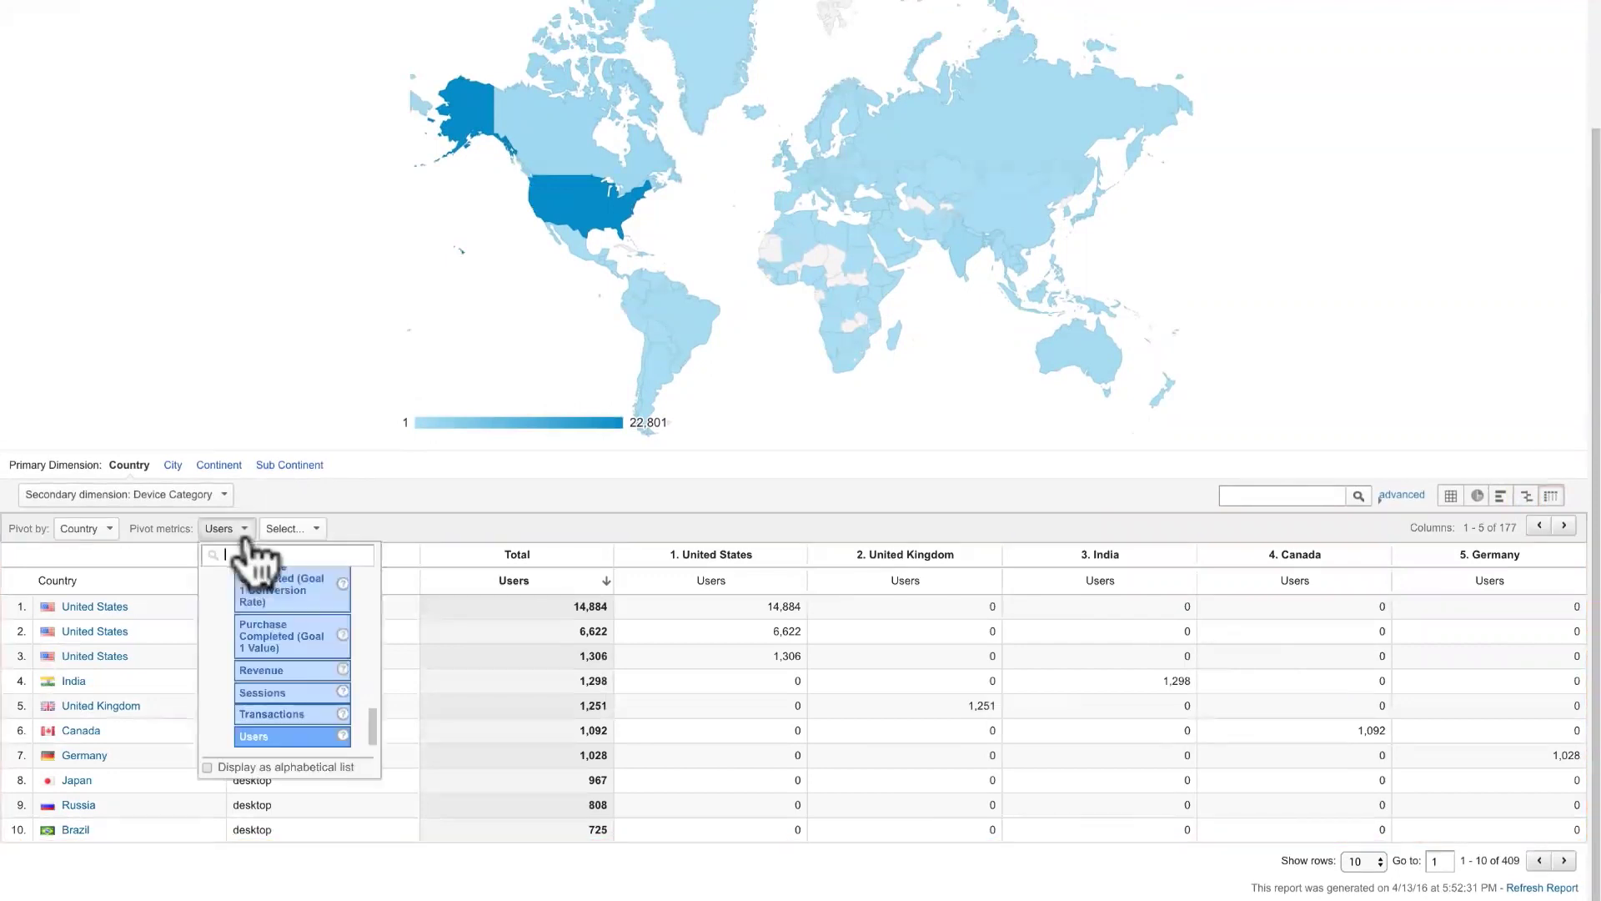
{"action": "type", "text": "bou"}
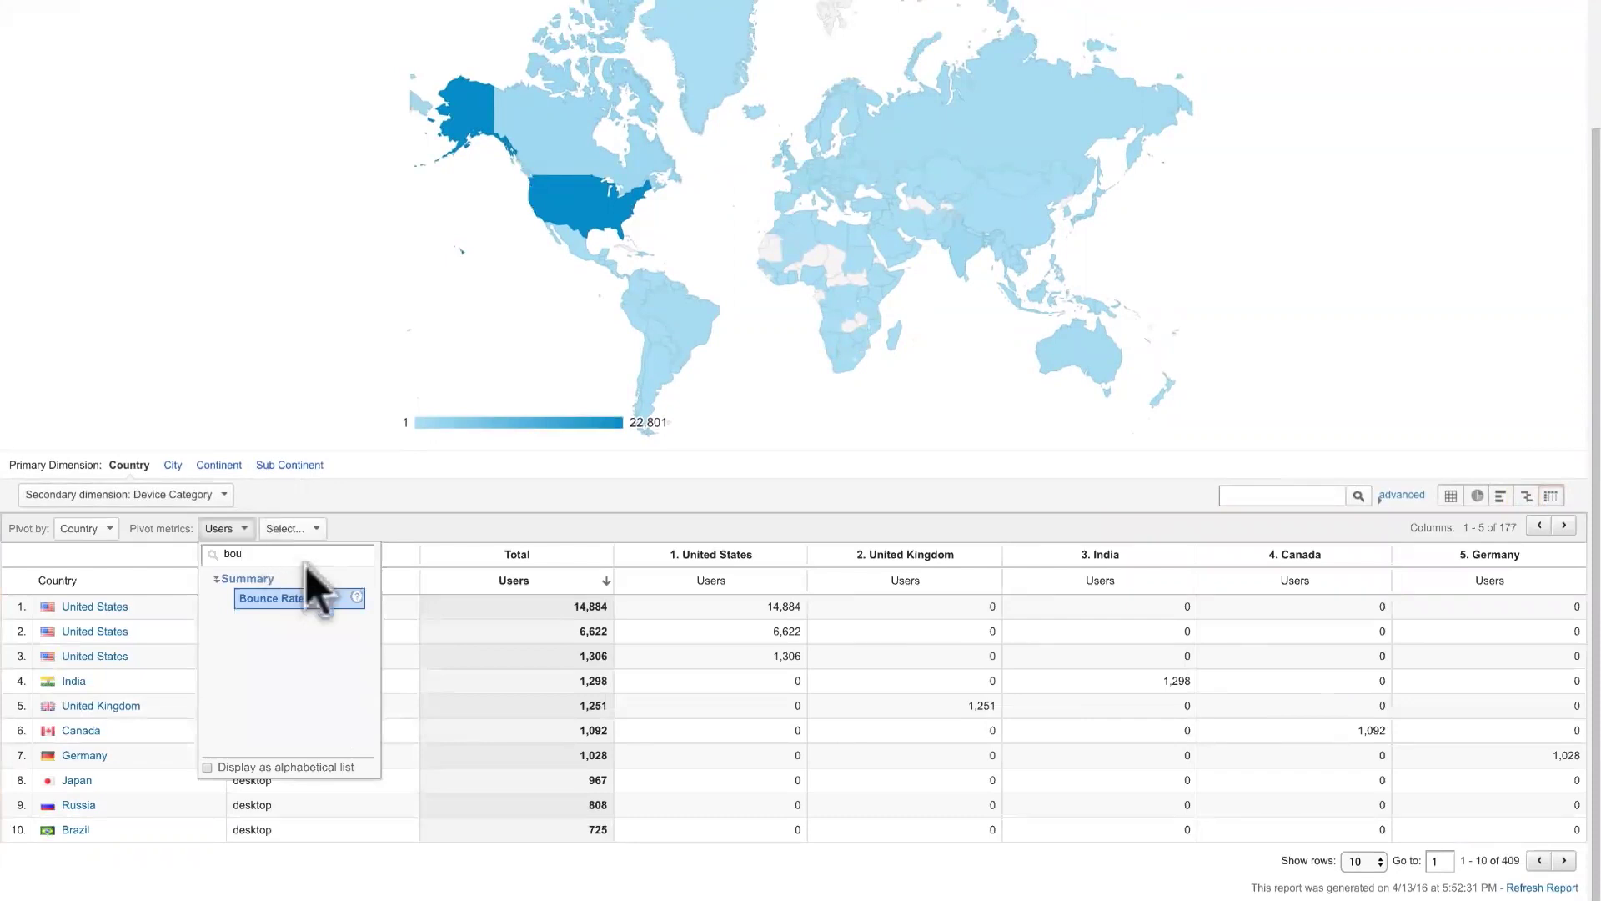
{"action": "left_click", "coordinate": [327, 598]}
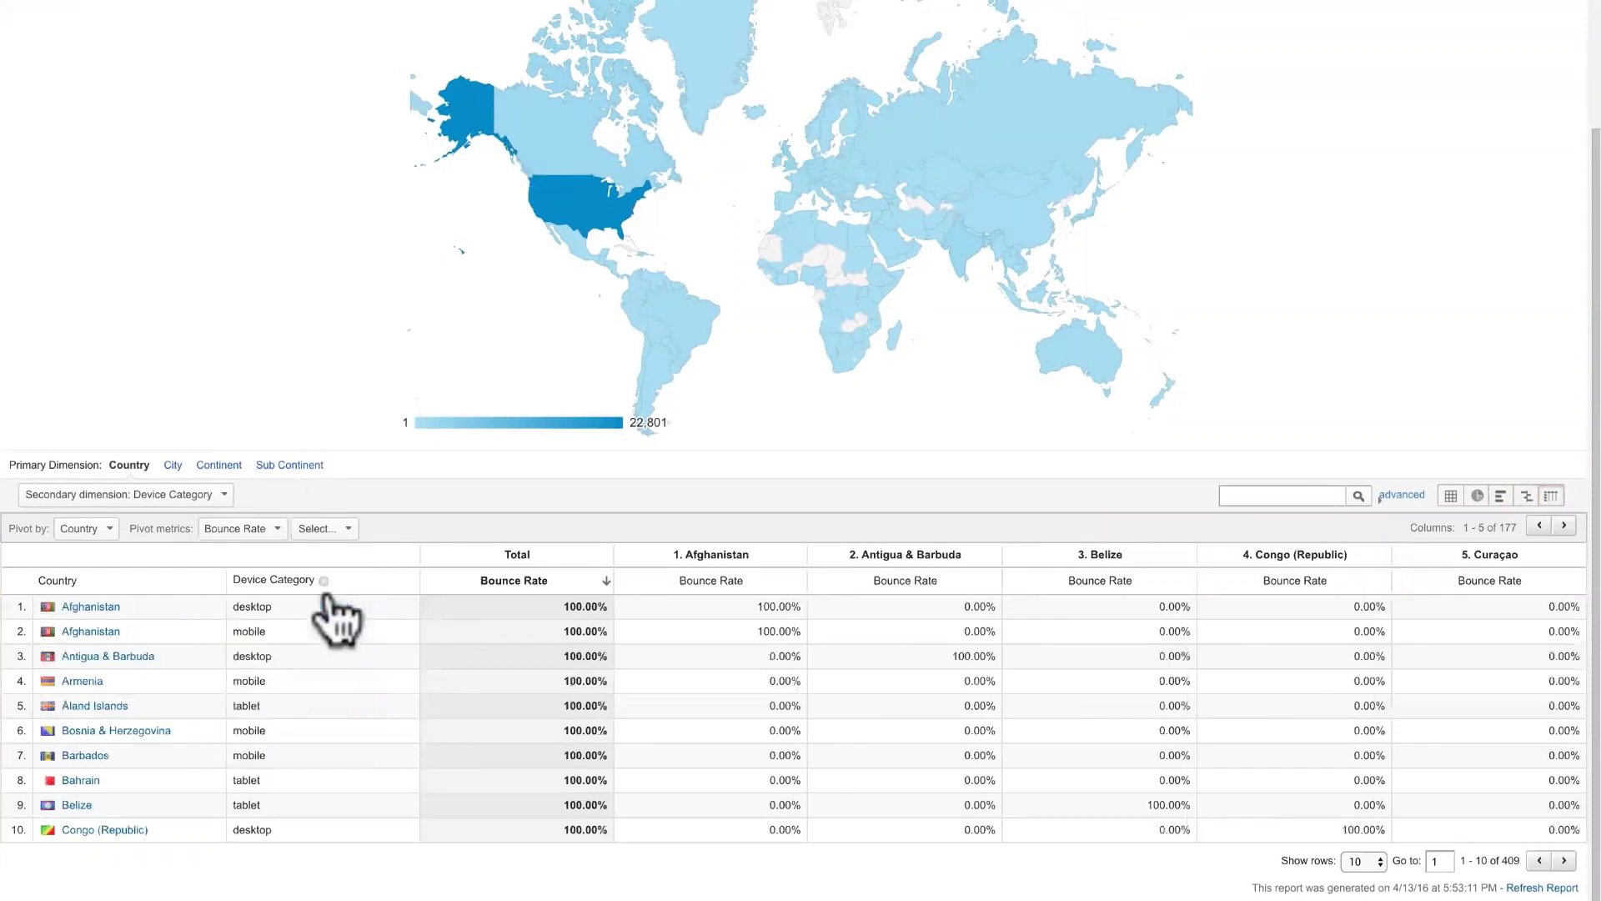
{"action": "left_click", "coordinate": [348, 532]}
{"action": "type", "text": "sess"}
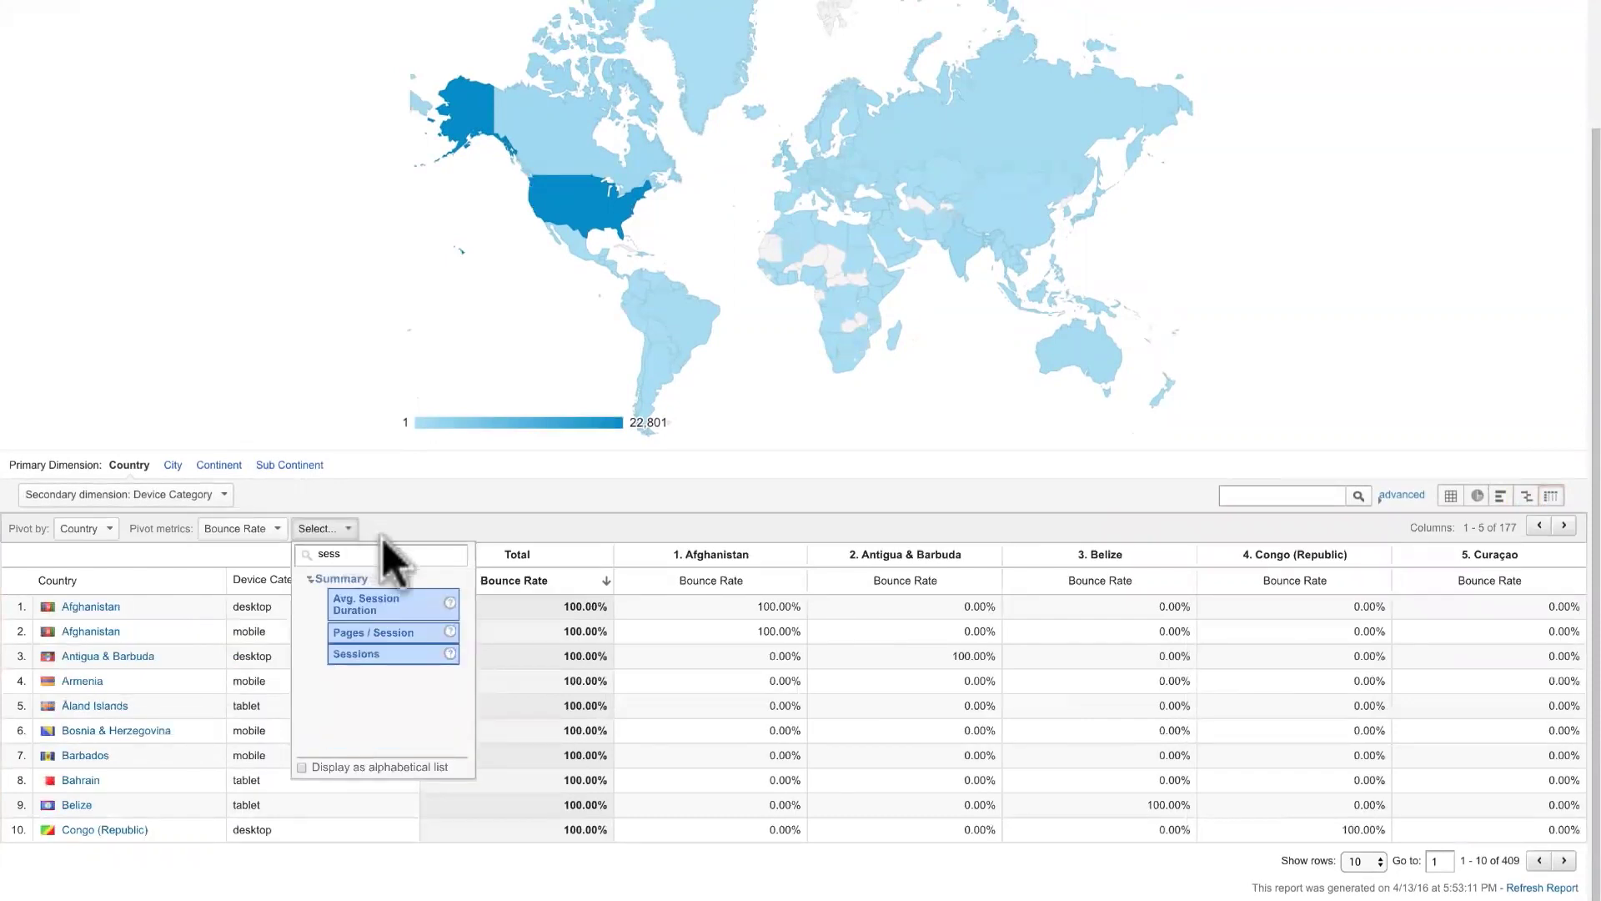
{"action": "left_click", "coordinate": [431, 654]}
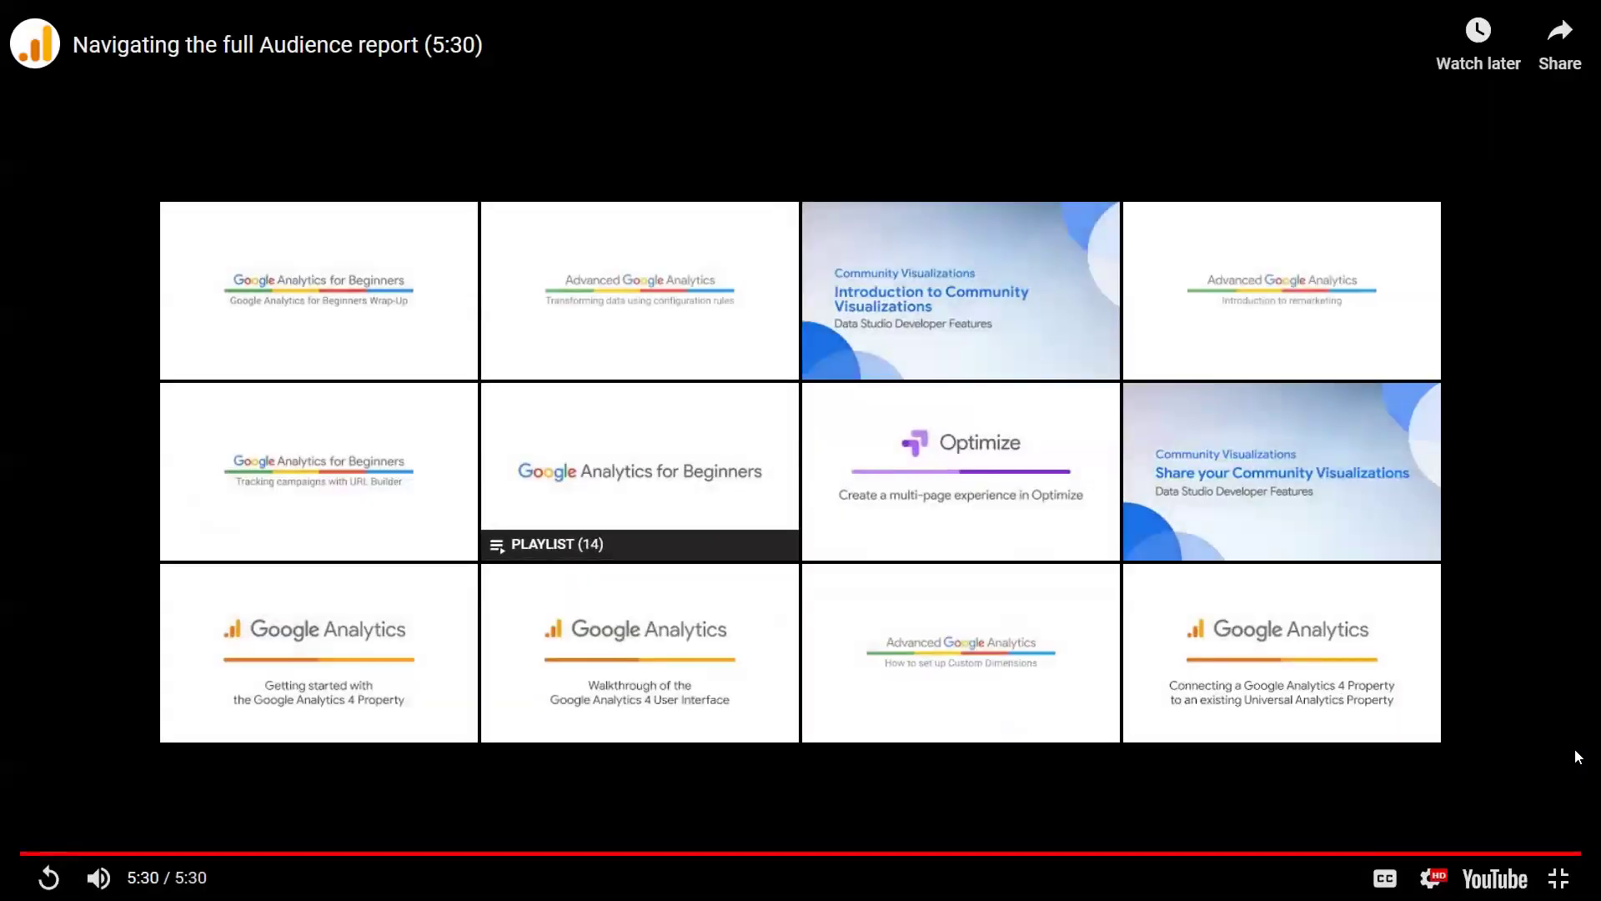
Step: Leave the finished video's full screen and continue to lesson 2.4, How to share reports
{"action": "key", "text": "Escape"}
{"action": "scroll", "coordinate": [1291, 842], "scroll_direction": "down", "scroll_amount": 2}
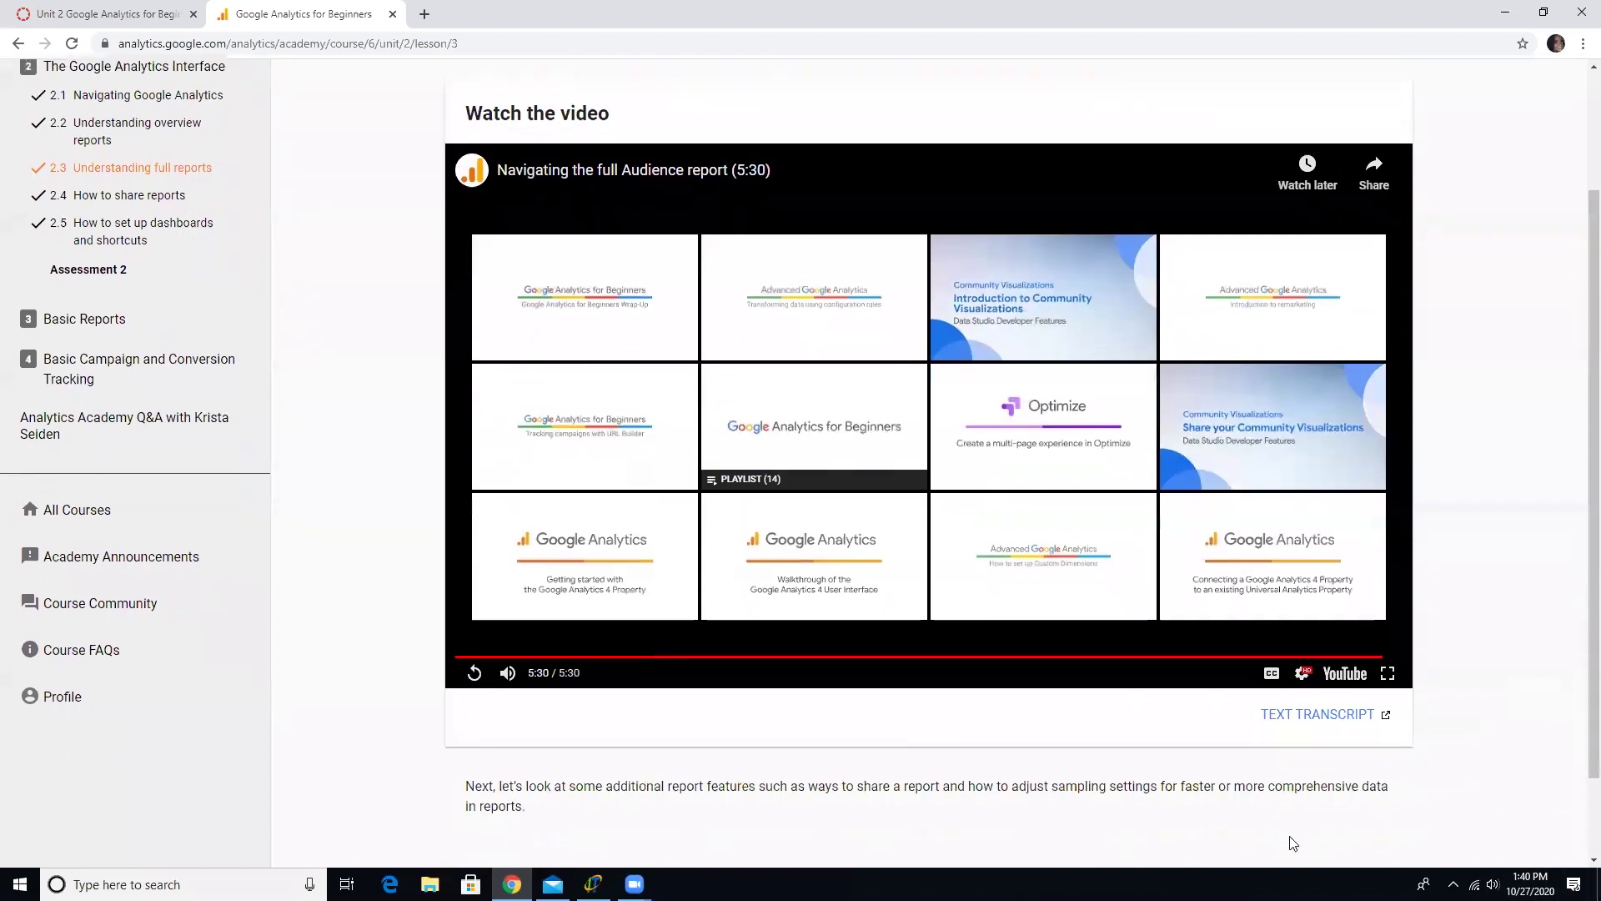
{"action": "scroll", "coordinate": [1291, 842], "scroll_direction": "down", "scroll_amount": 1}
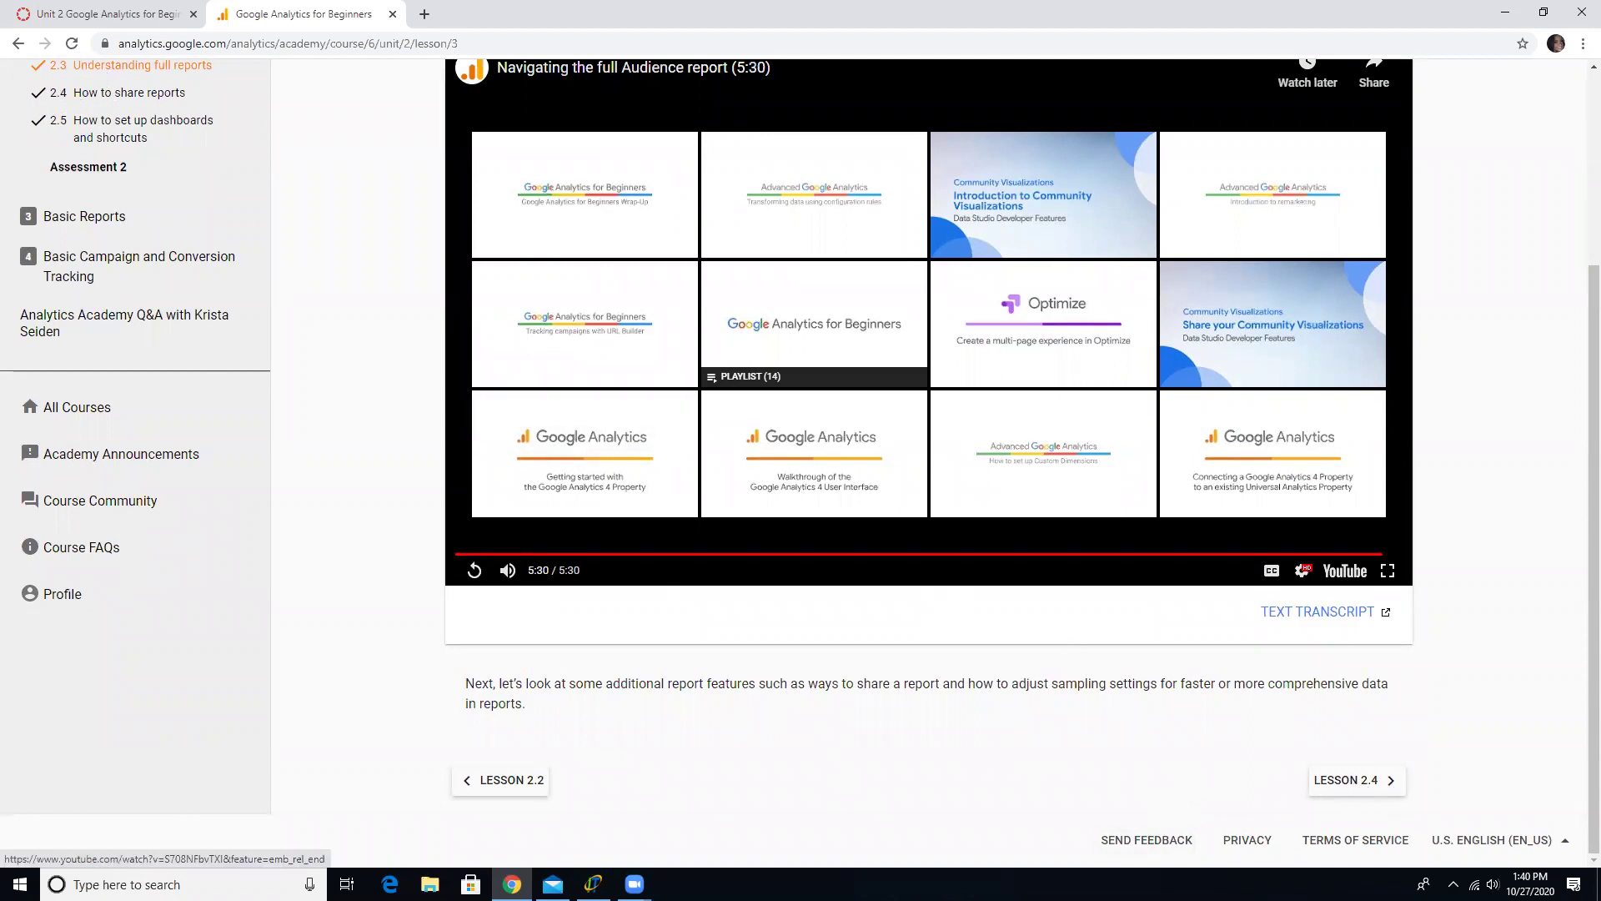
{"action": "left_click", "coordinate": [1351, 780]}
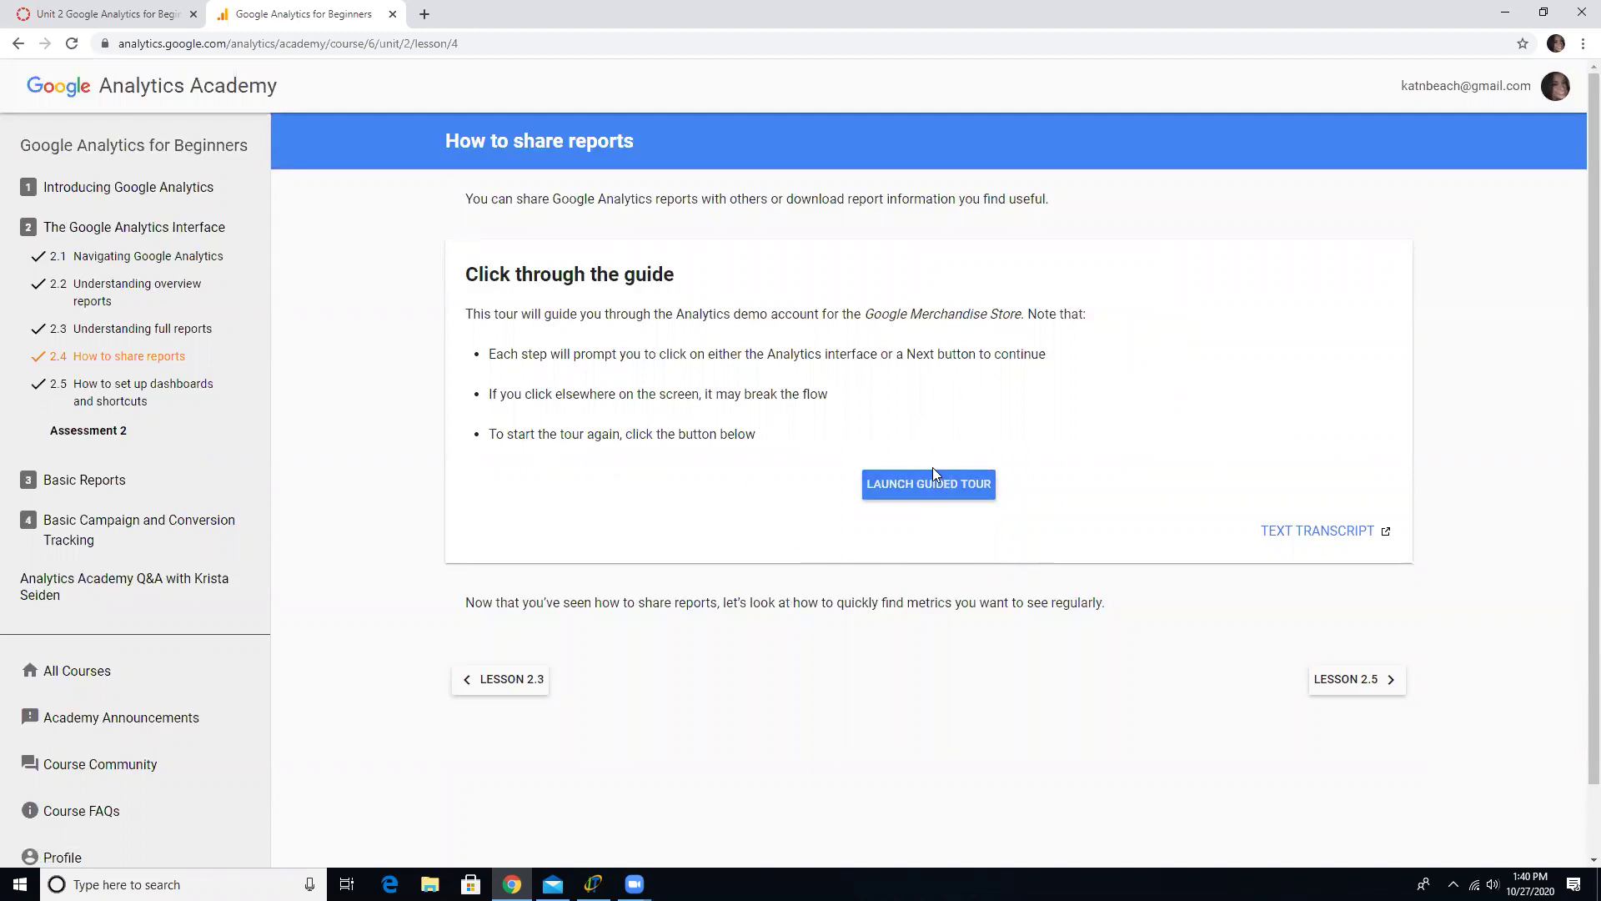
Step: Launch lesson 2.4's guided tour, save the email communications with all options selected, and advance past the tour's introduction
{"action": "left_click", "coordinate": [924, 487]}
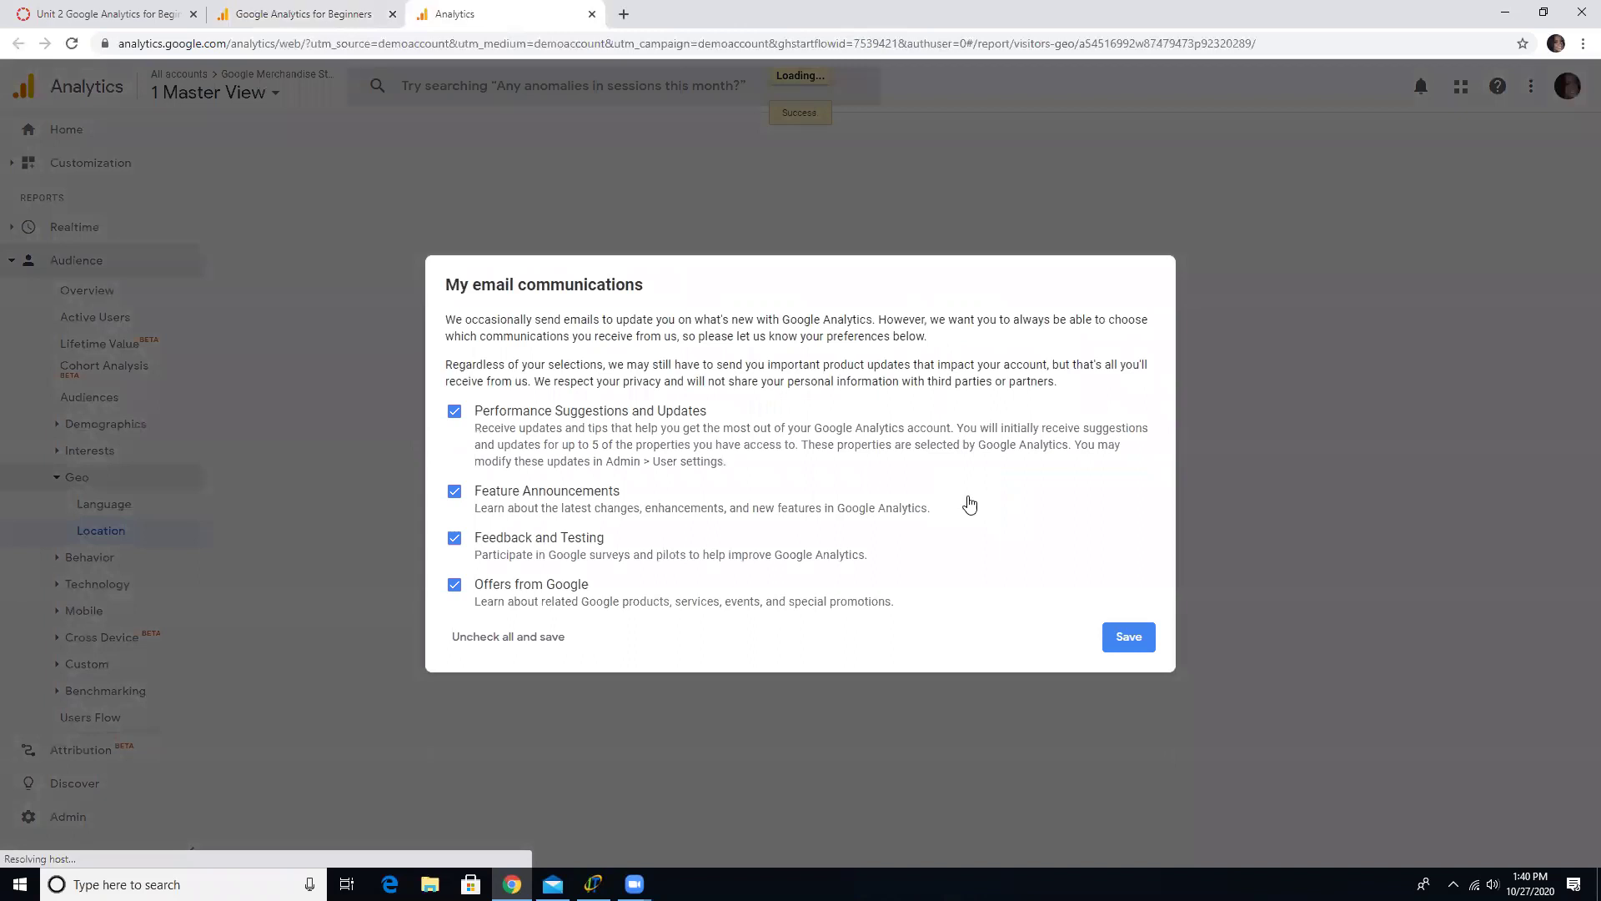
{"action": "left_click", "coordinate": [1131, 634]}
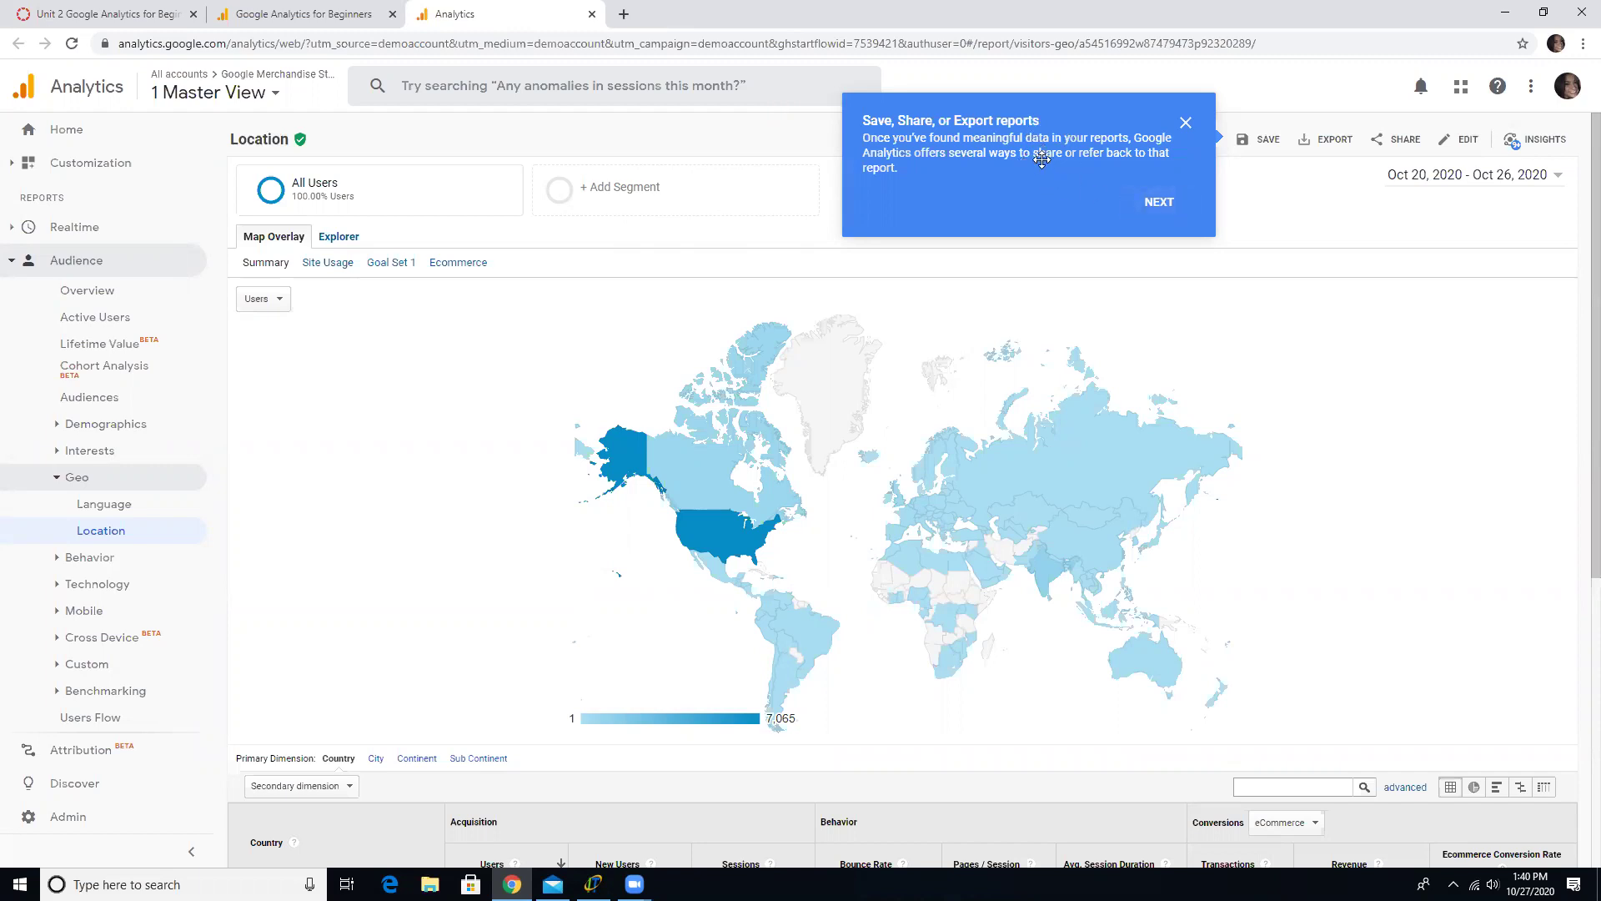
{"action": "left_click", "coordinate": [1160, 204]}
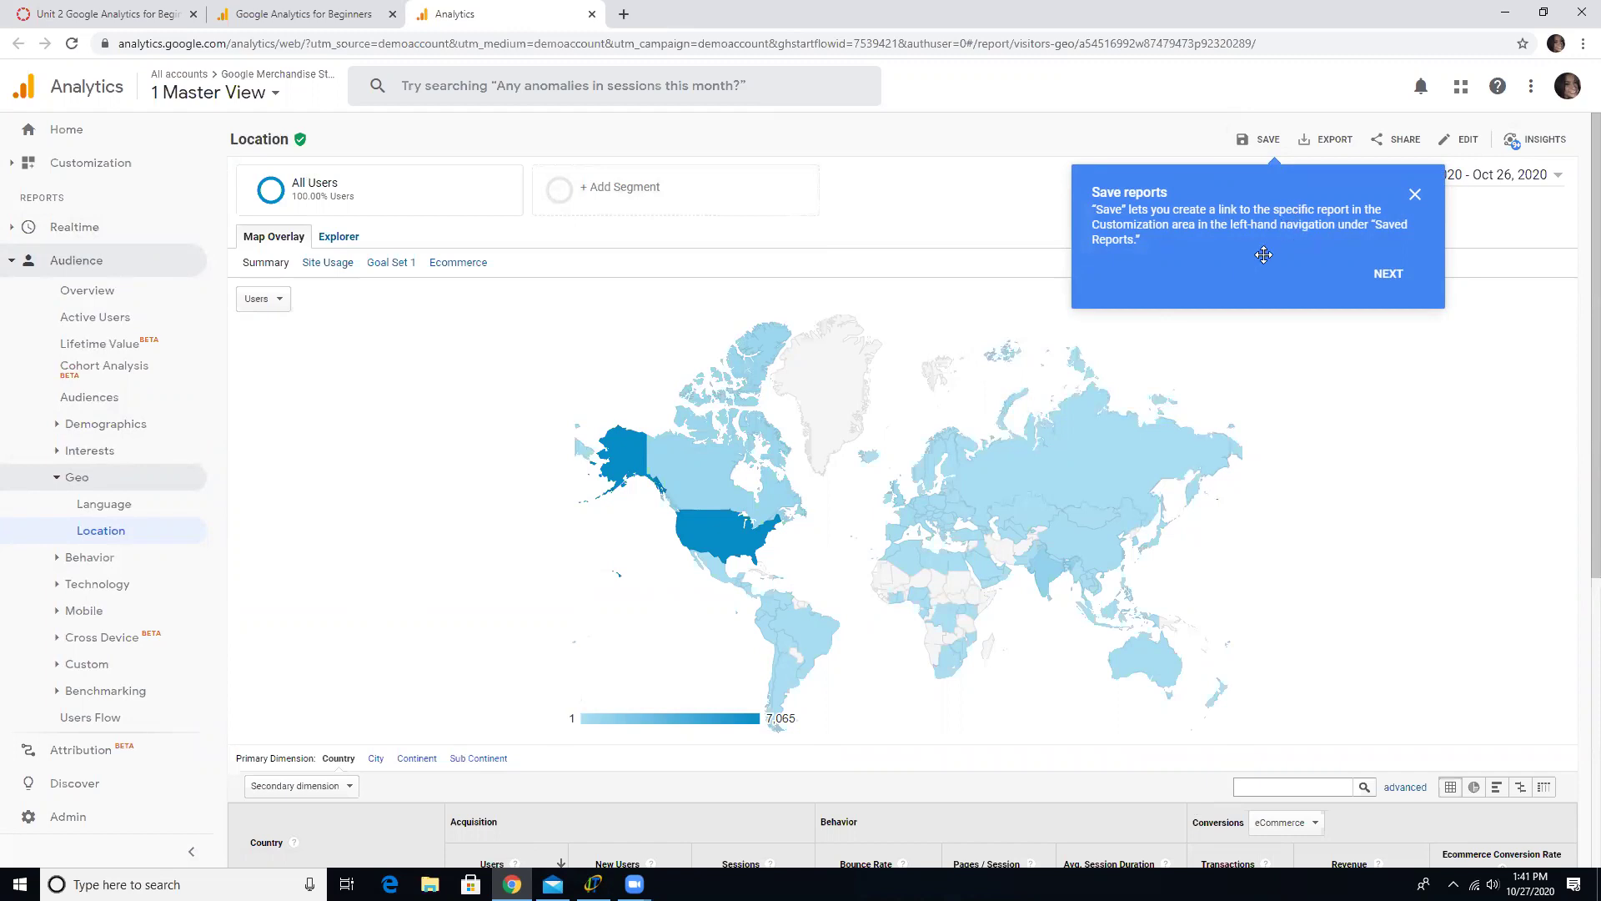
Step: Go through the tour's explanations of saving, exporting, sharing and editing reports up to the report sampling rate
{"action": "left_click", "coordinate": [1389, 275]}
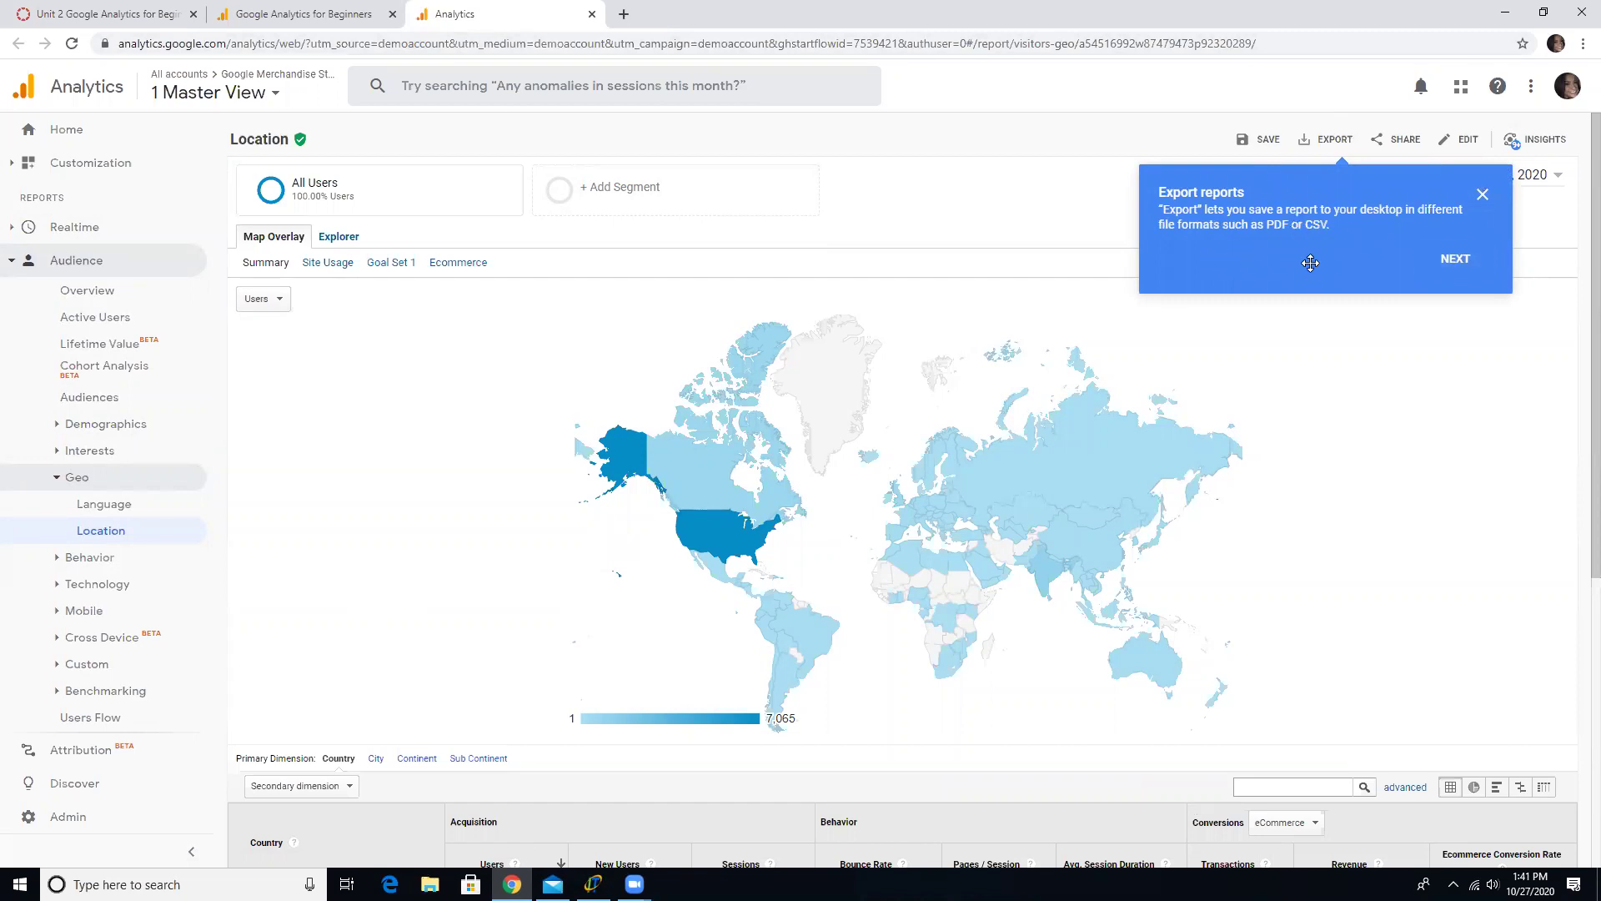
{"action": "left_click", "coordinate": [1470, 261]}
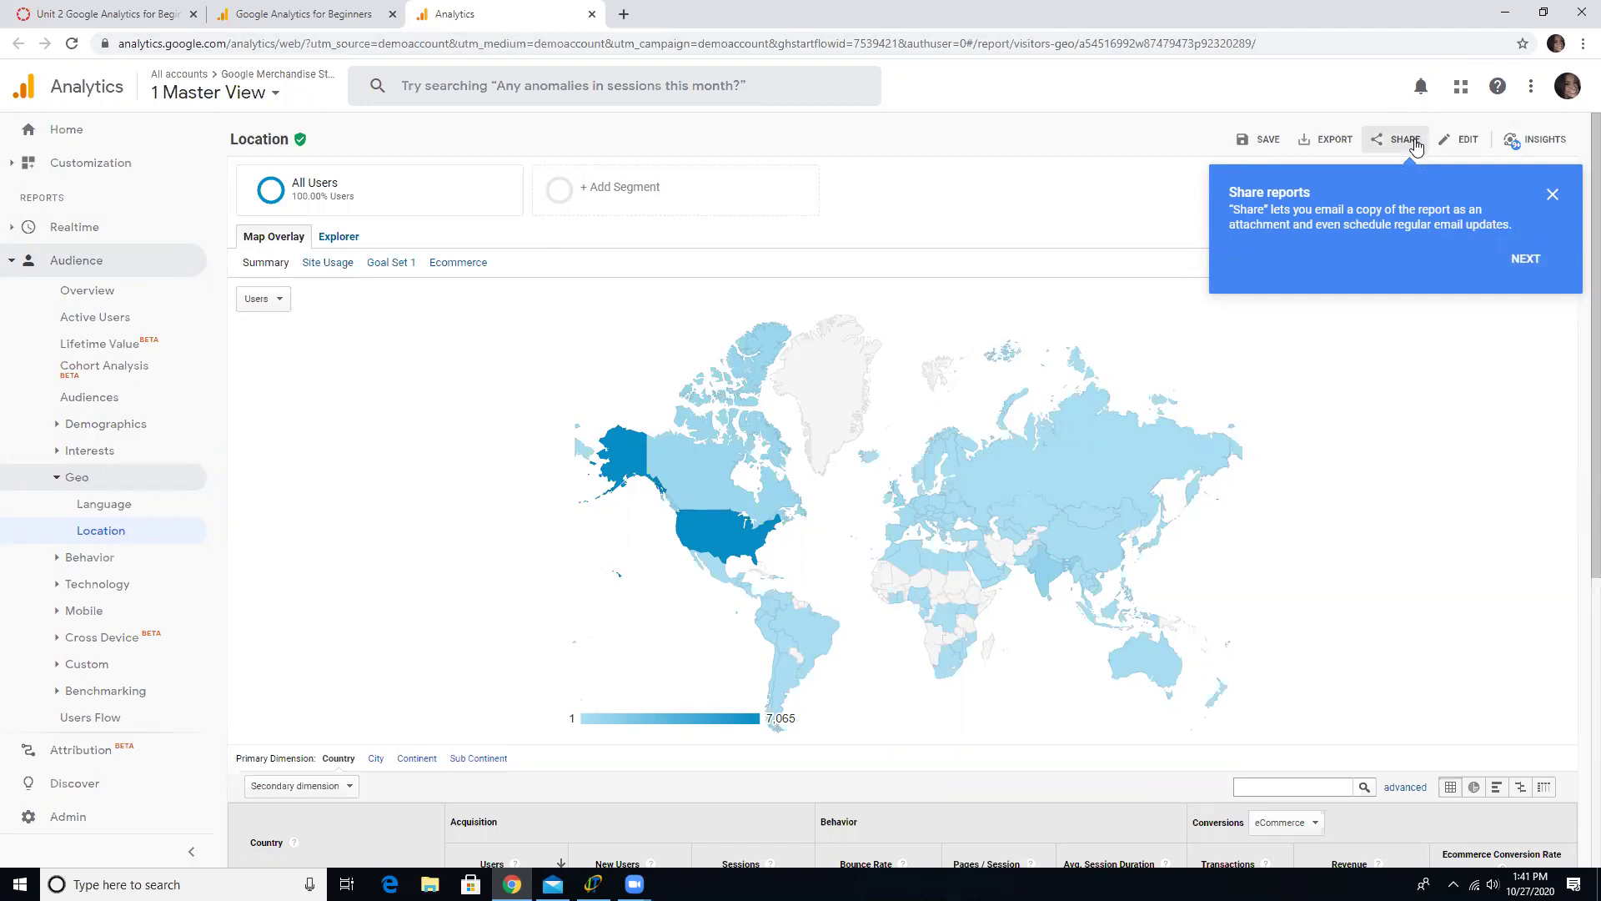
{"action": "left_click", "coordinate": [1526, 260]}
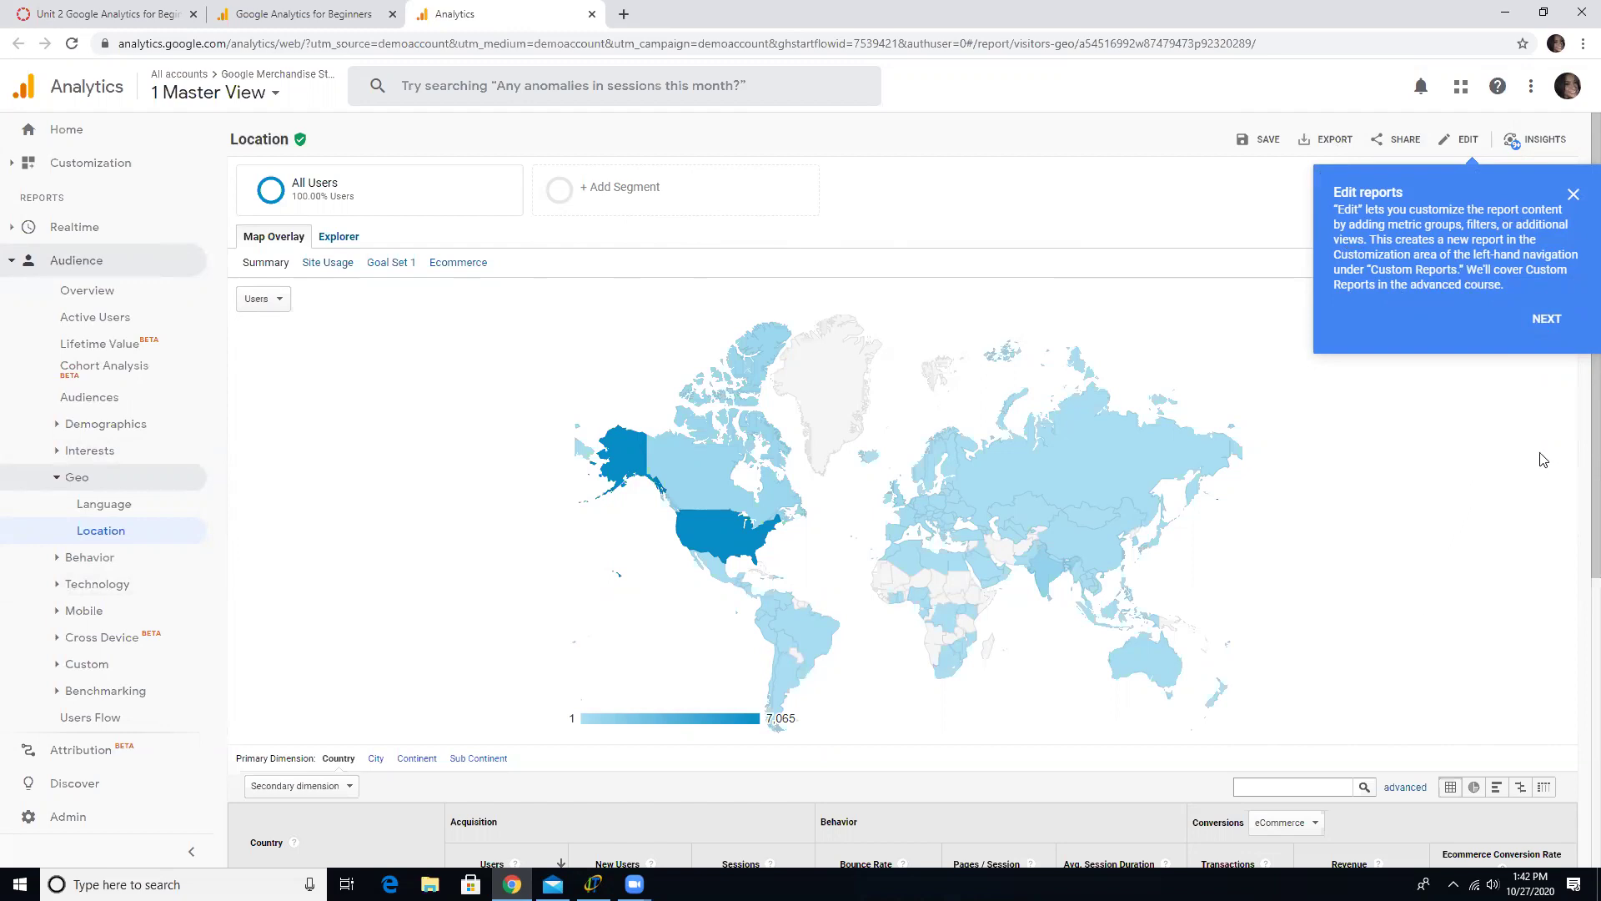
{"action": "left_click", "coordinate": [1548, 324]}
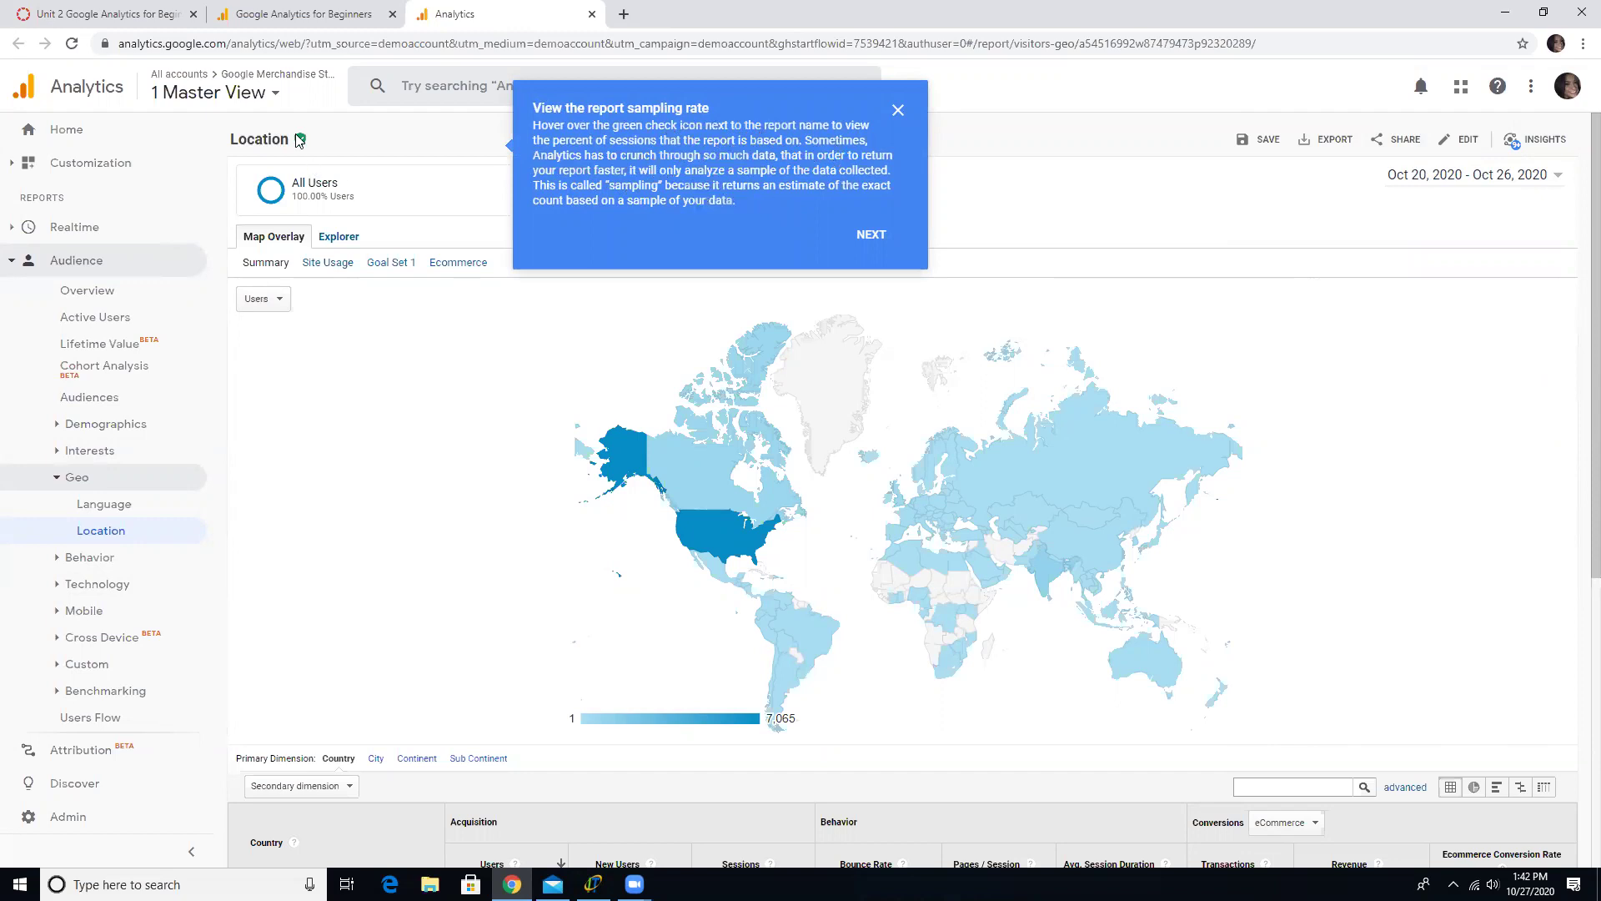
Step: Examine the Location report's sampling rate and its precision options, and finish the sharing reports tour
{"action": "mouse_move", "coordinate": [301, 146]}
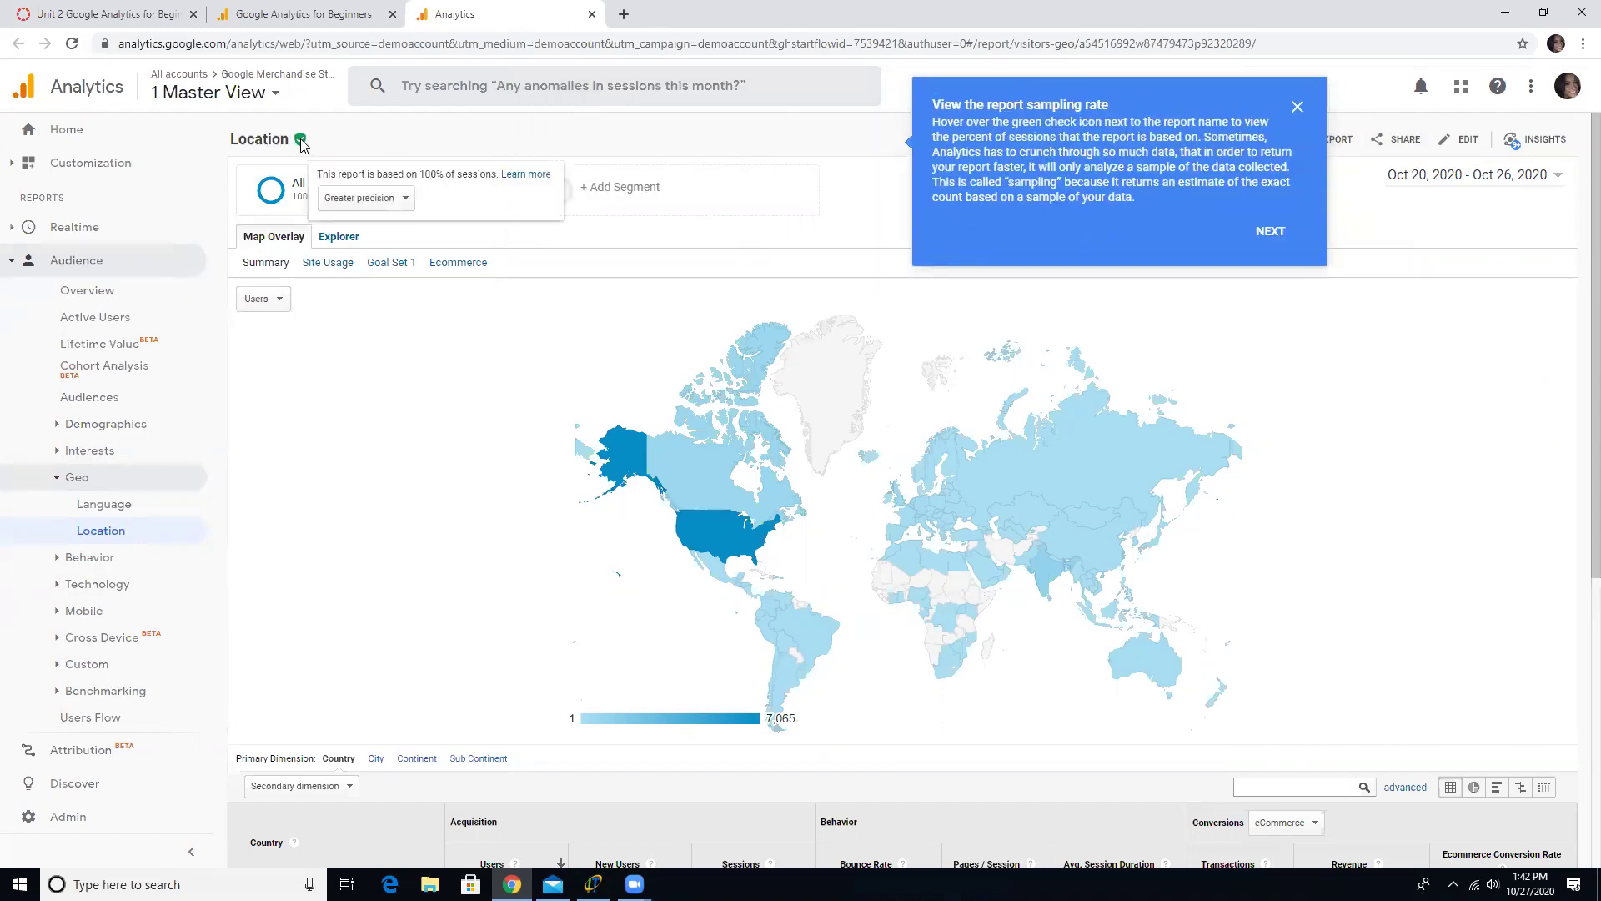
{"action": "left_click", "coordinate": [1263, 232]}
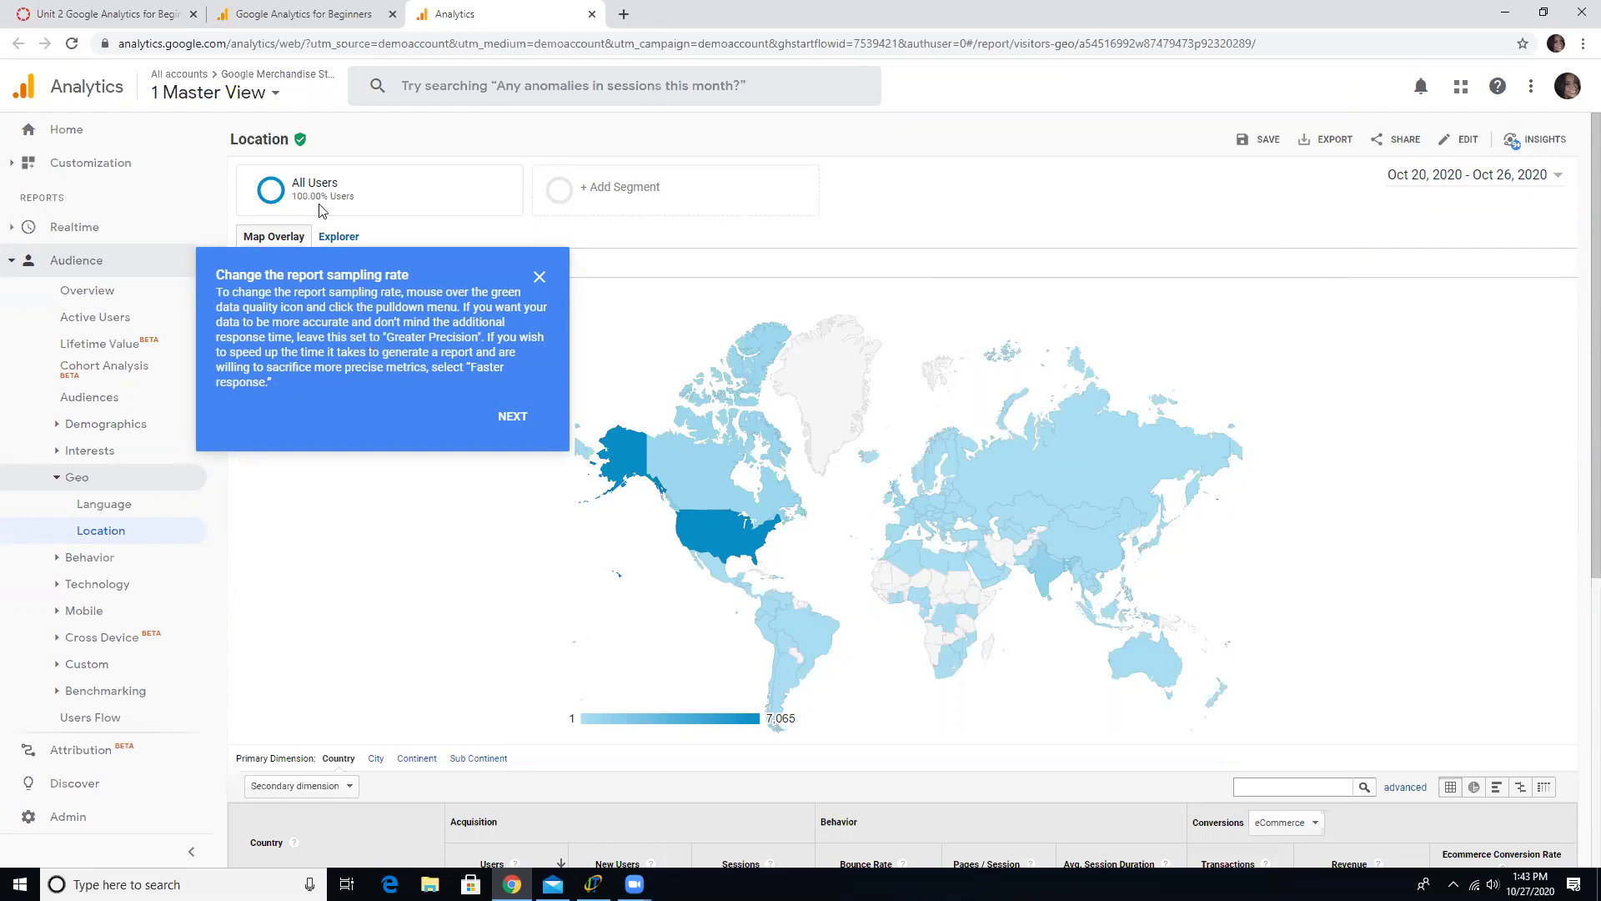
{"action": "mouse_move", "coordinate": [302, 146]}
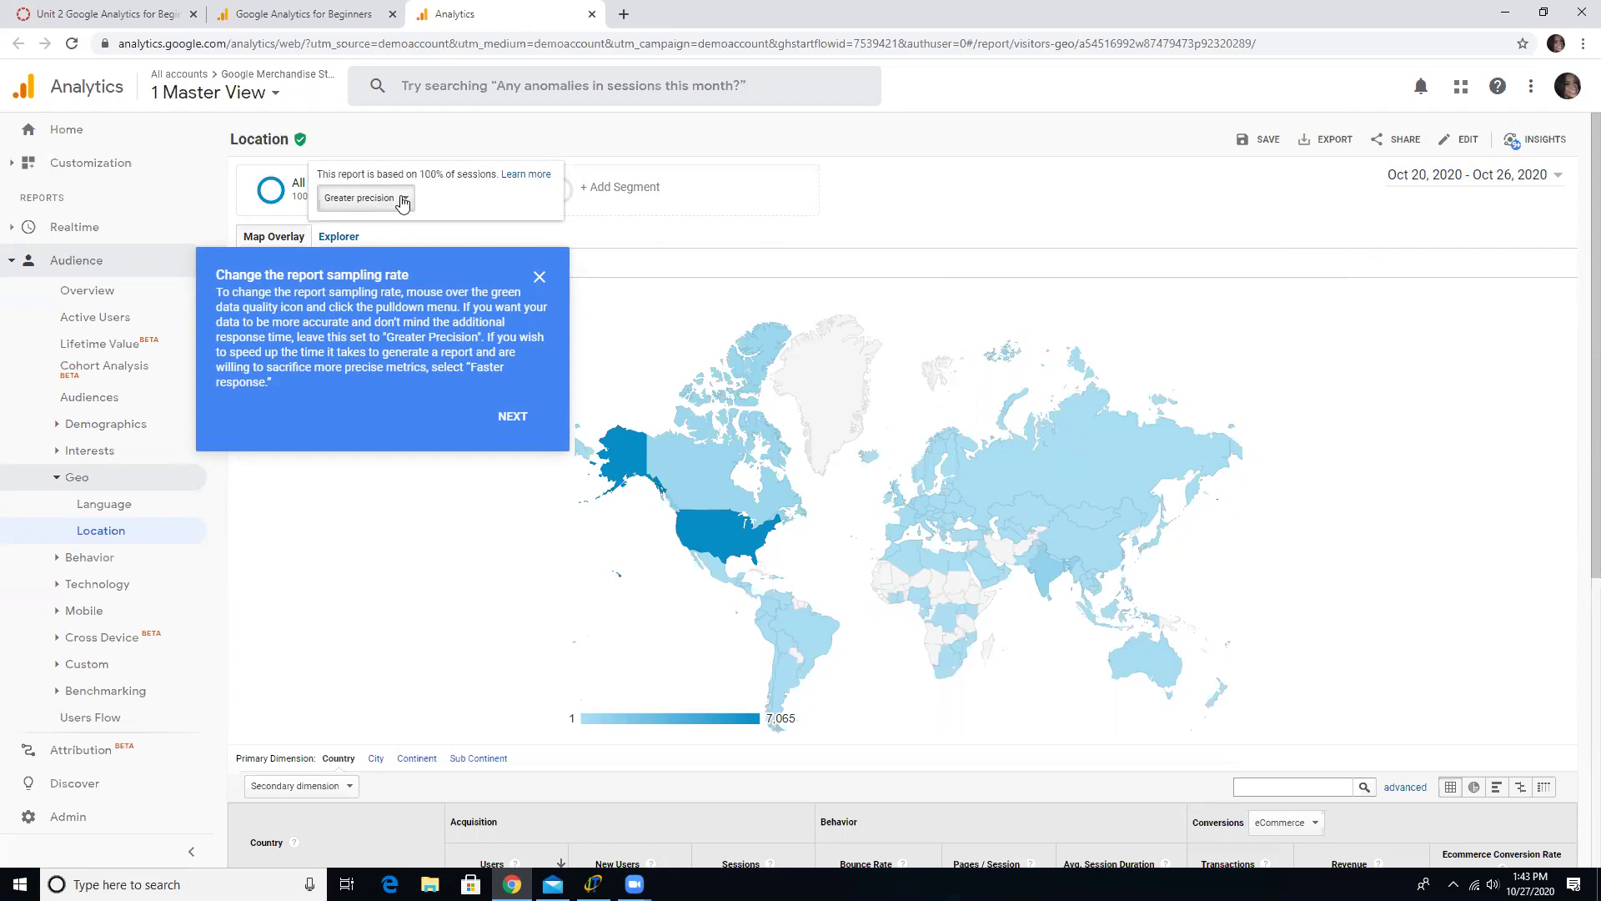
{"action": "left_click", "coordinate": [403, 200]}
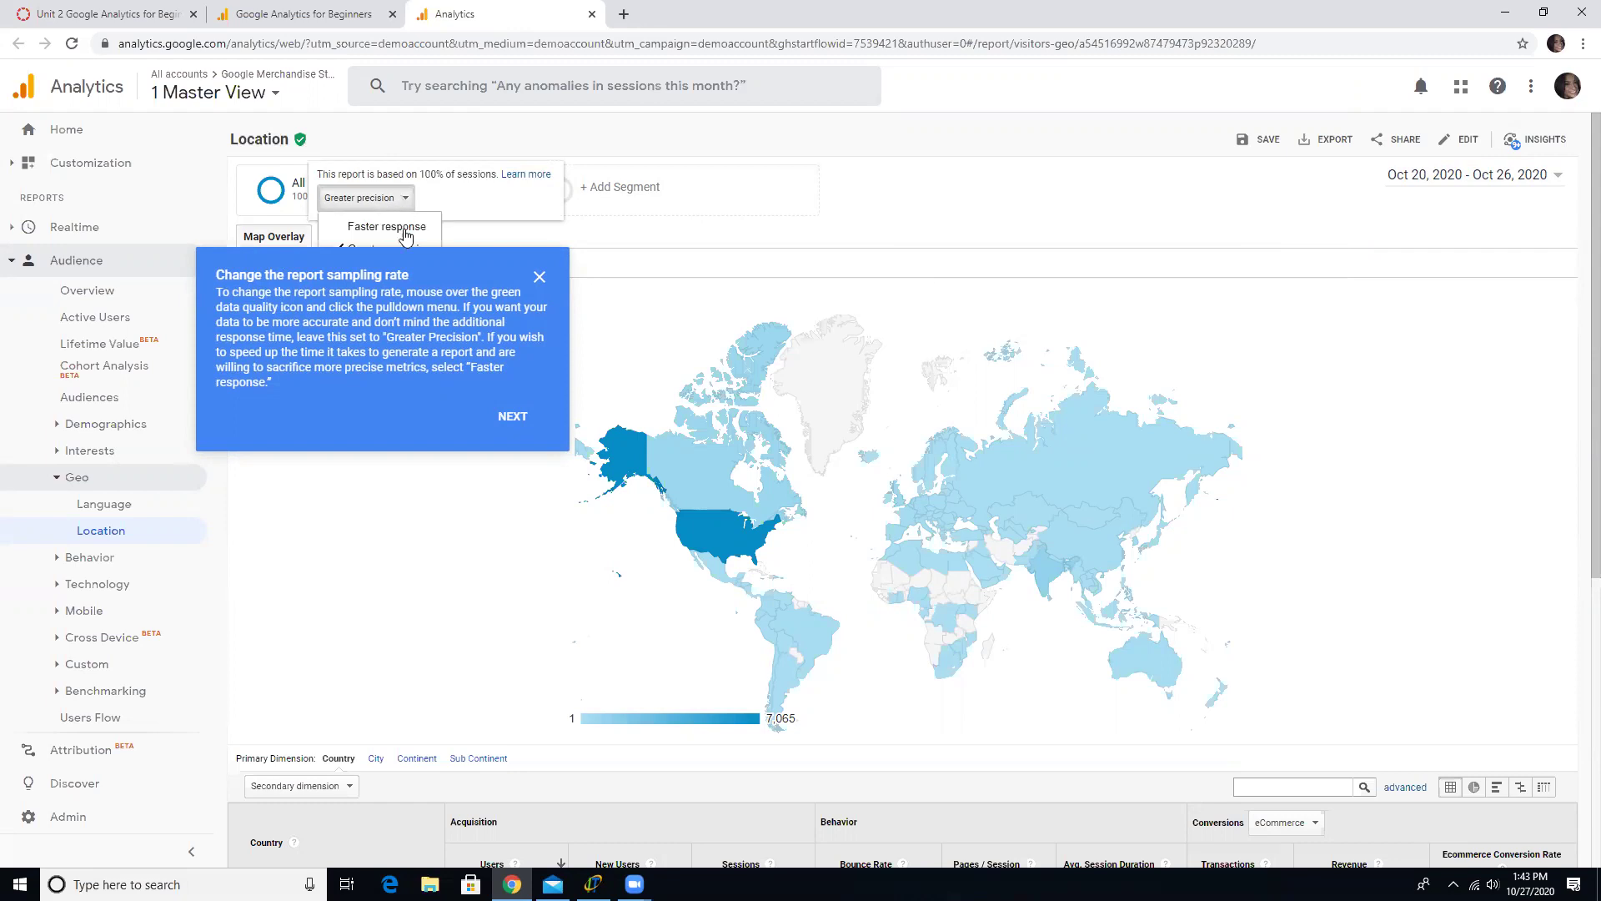
{"action": "left_click", "coordinate": [513, 417]}
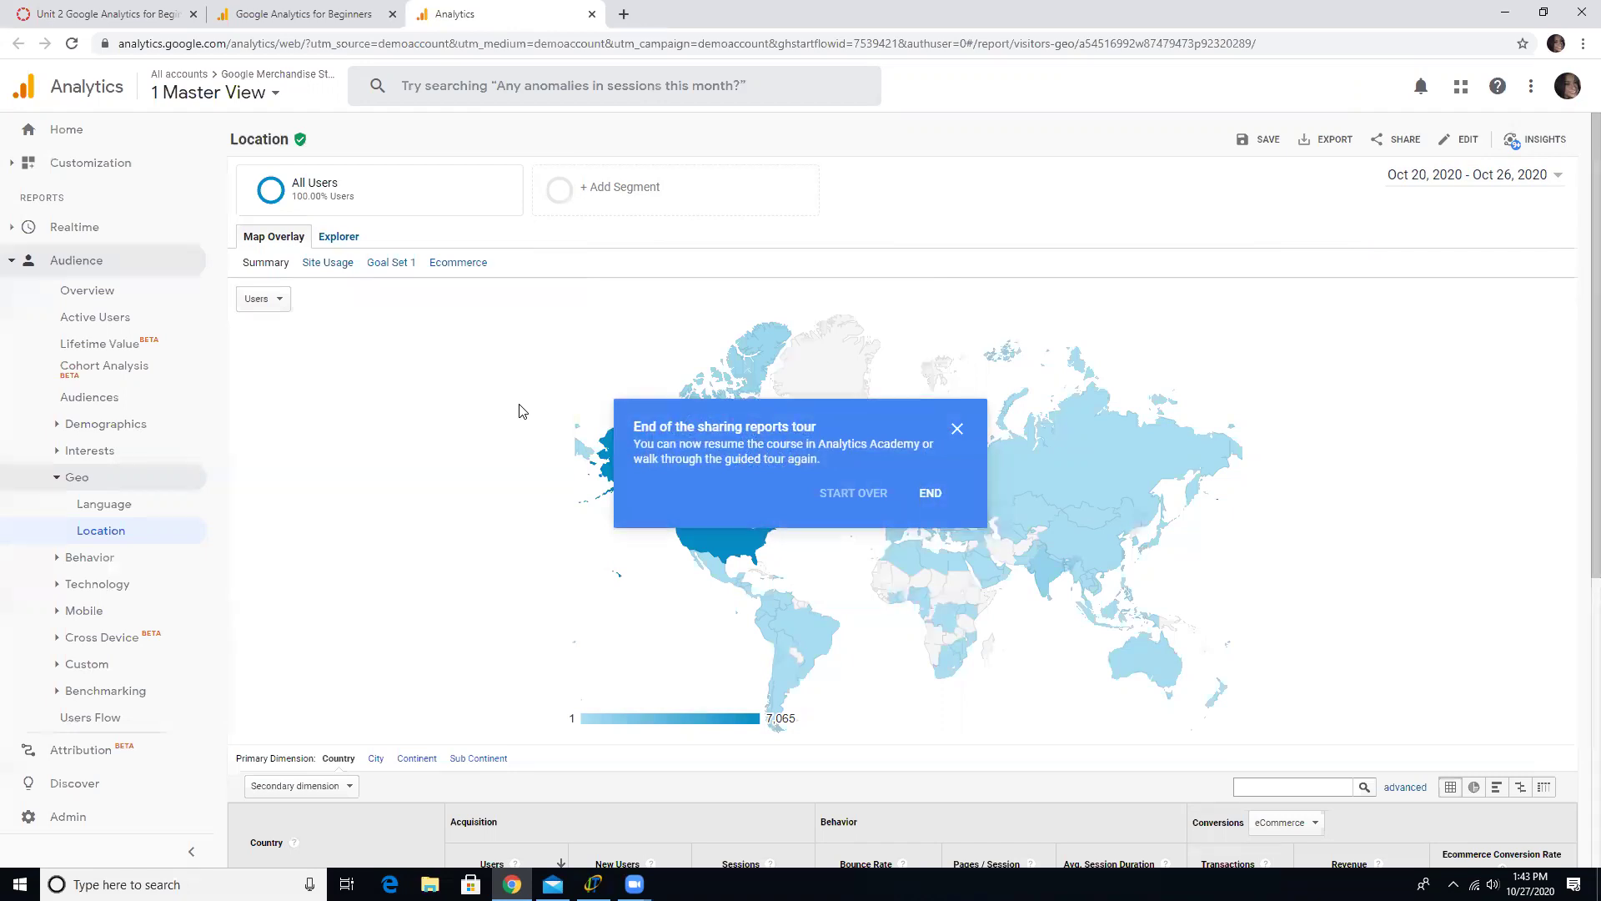
{"action": "left_click", "coordinate": [956, 429]}
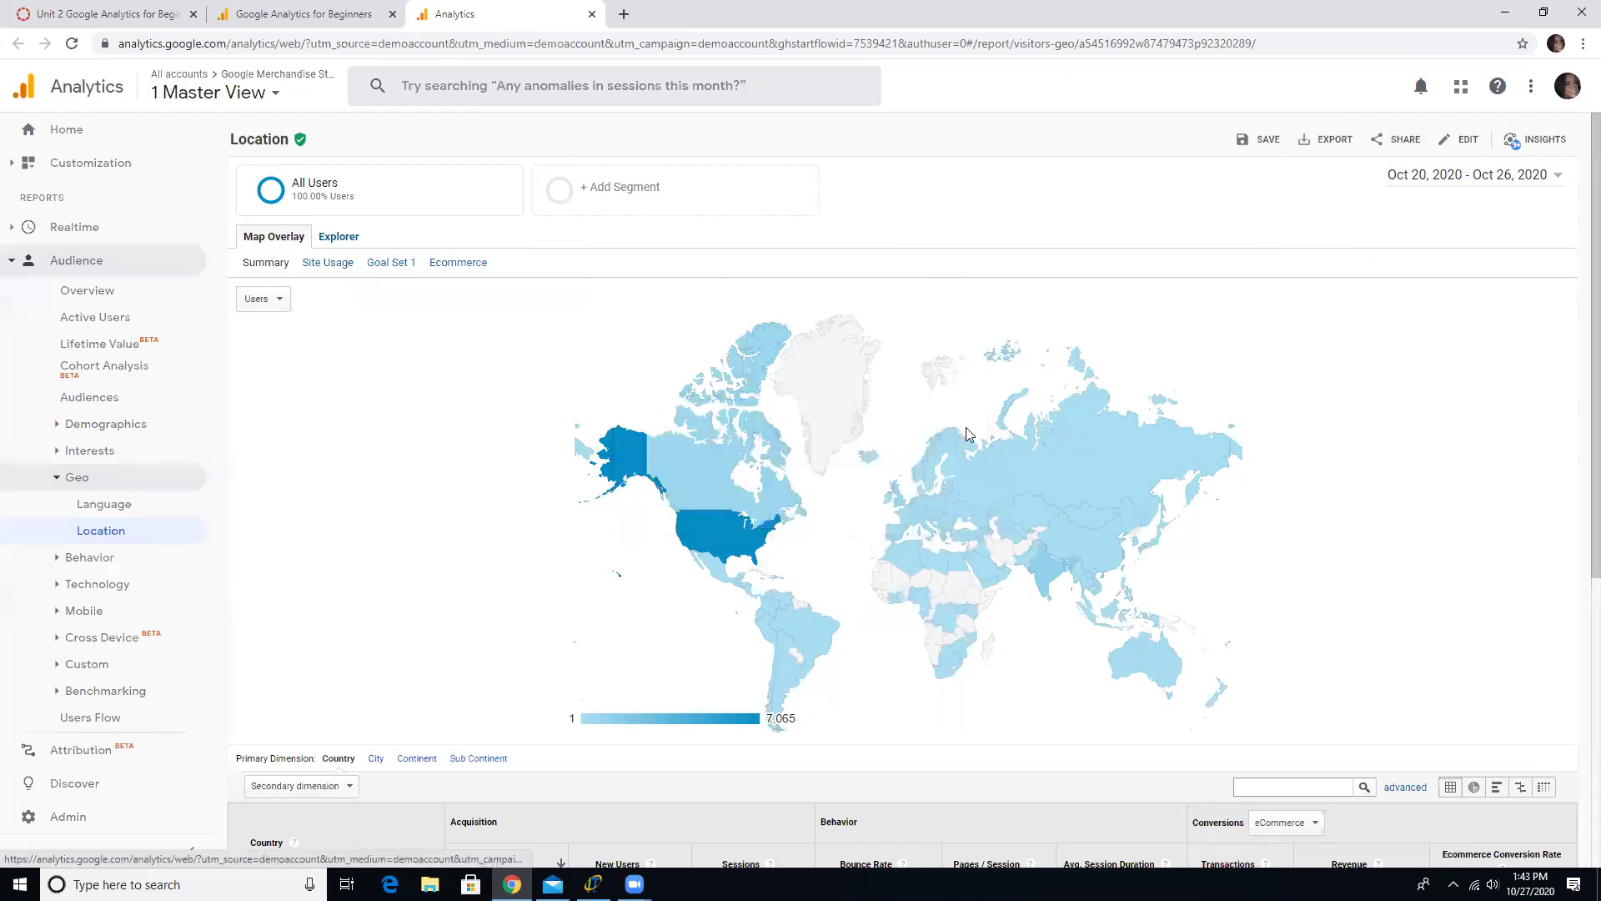
Step: Return to the Analytics home page and open the Location report in the Audience section's Geo group
{"action": "left_click", "coordinate": [71, 130]}
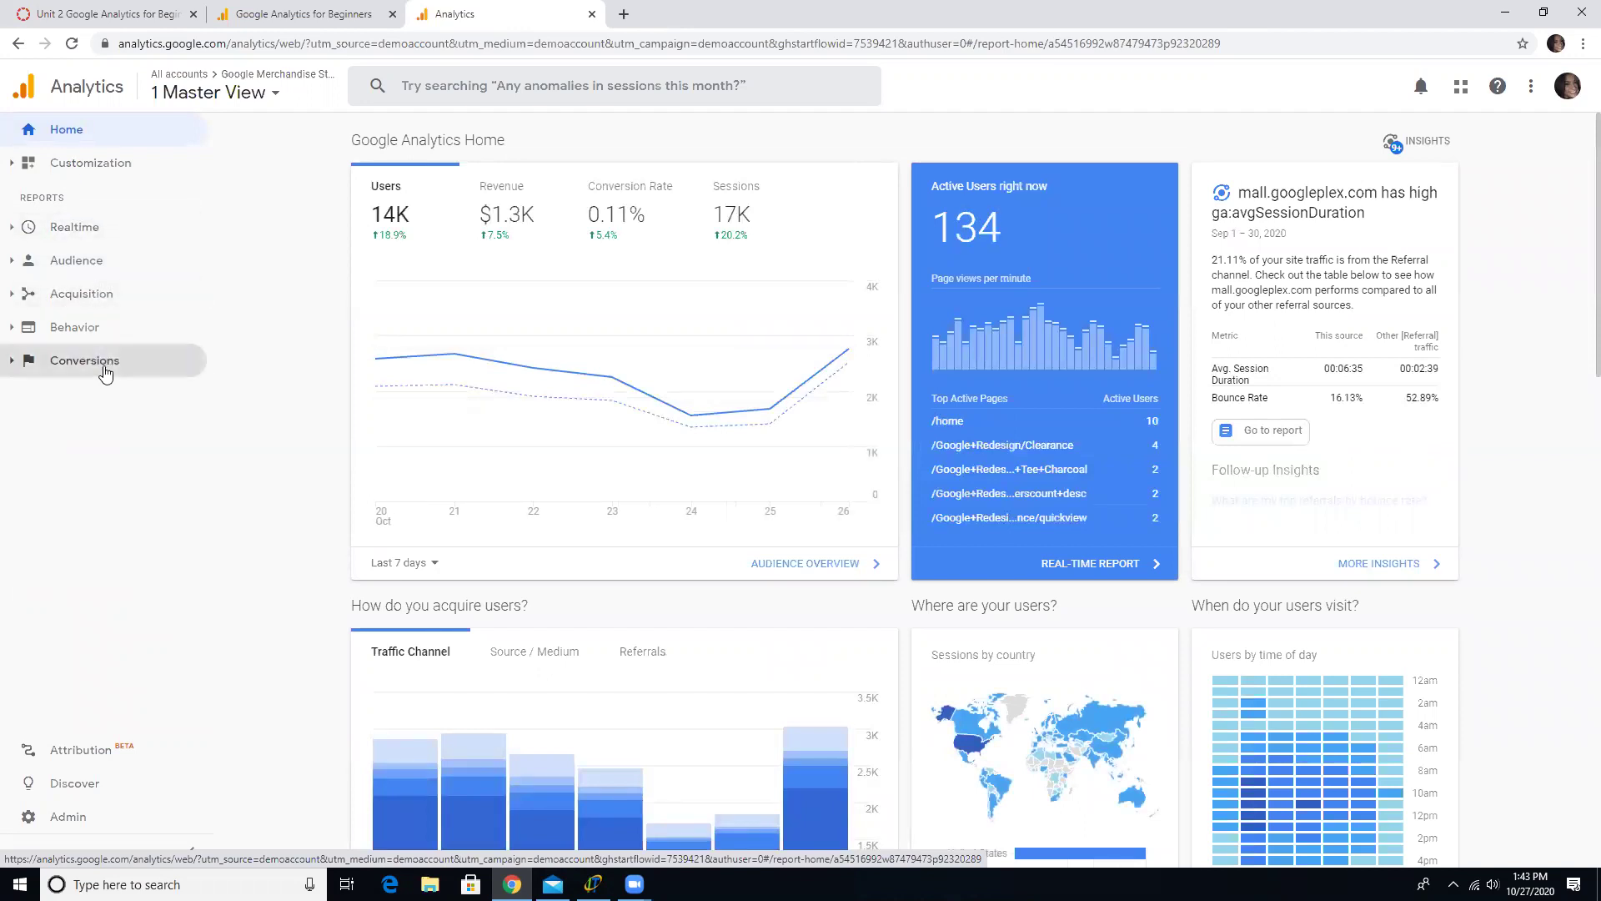
{"action": "left_click", "coordinate": [76, 262]}
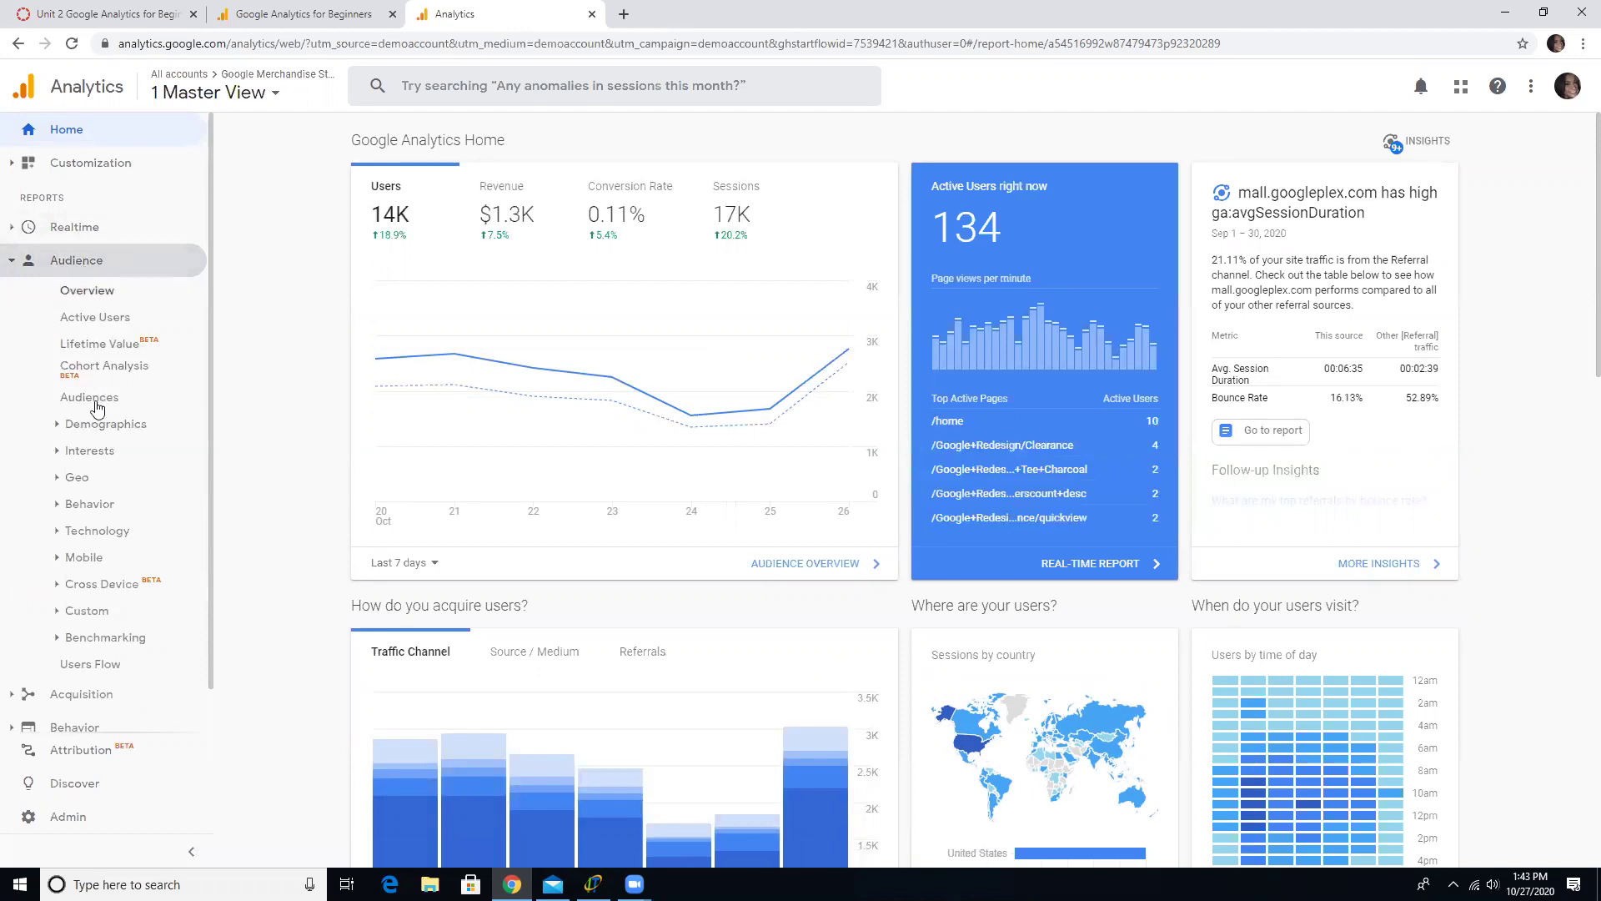
{"action": "left_click", "coordinate": [92, 481]}
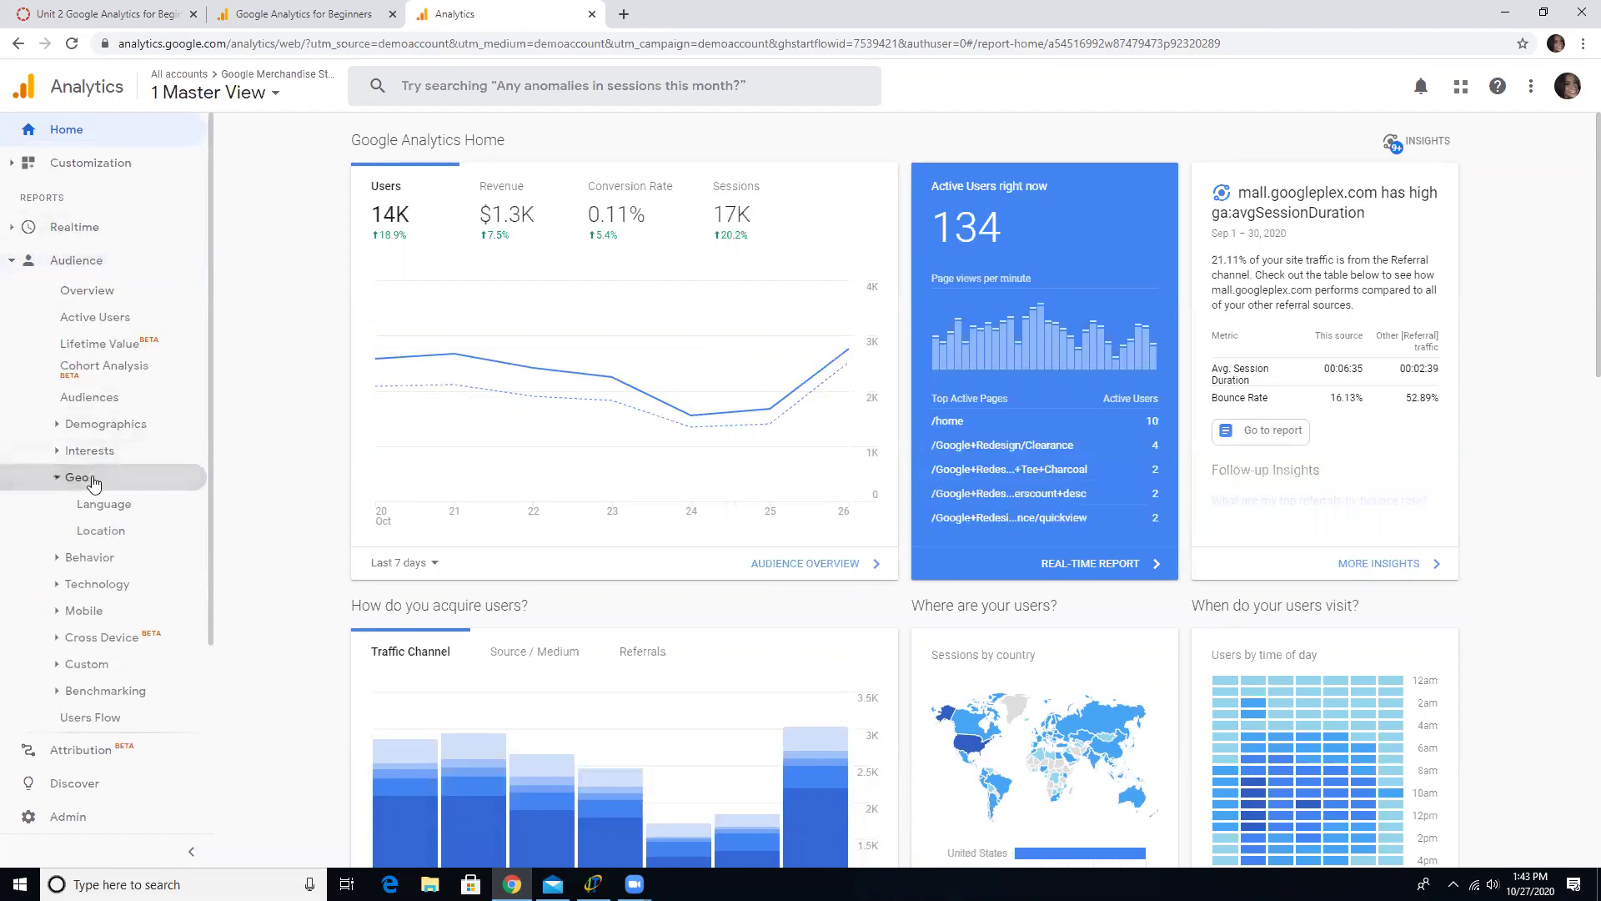
{"action": "left_click", "coordinate": [101, 531]}
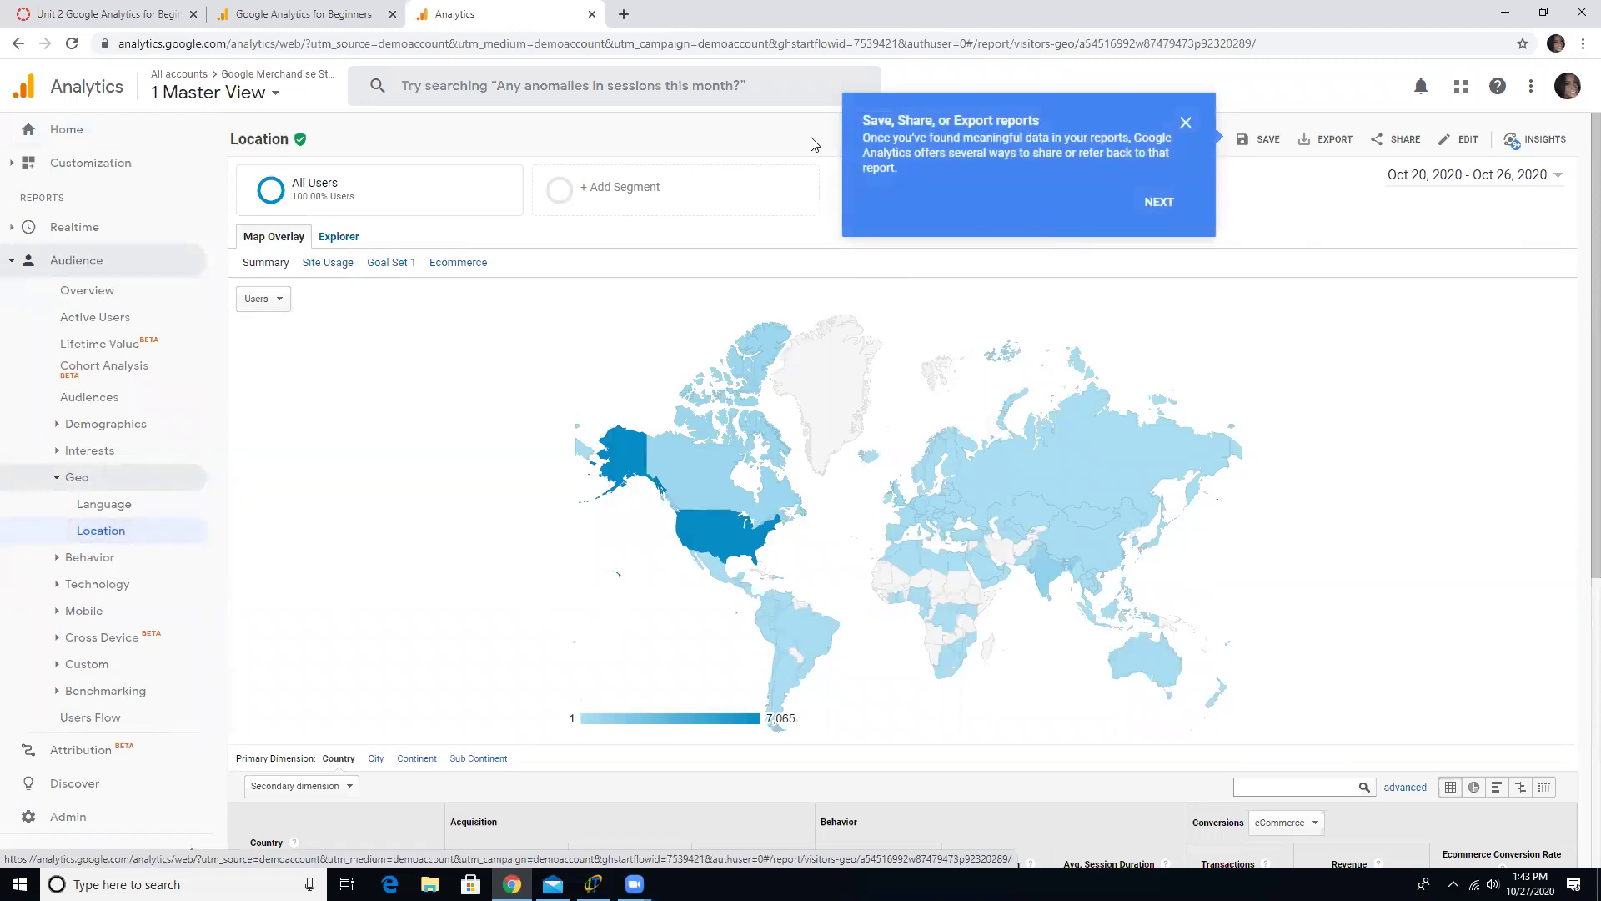
Step: Set the Location report's sampling to Faster response and check the United States user figure on the map
{"action": "left_click", "coordinate": [381, 200]}
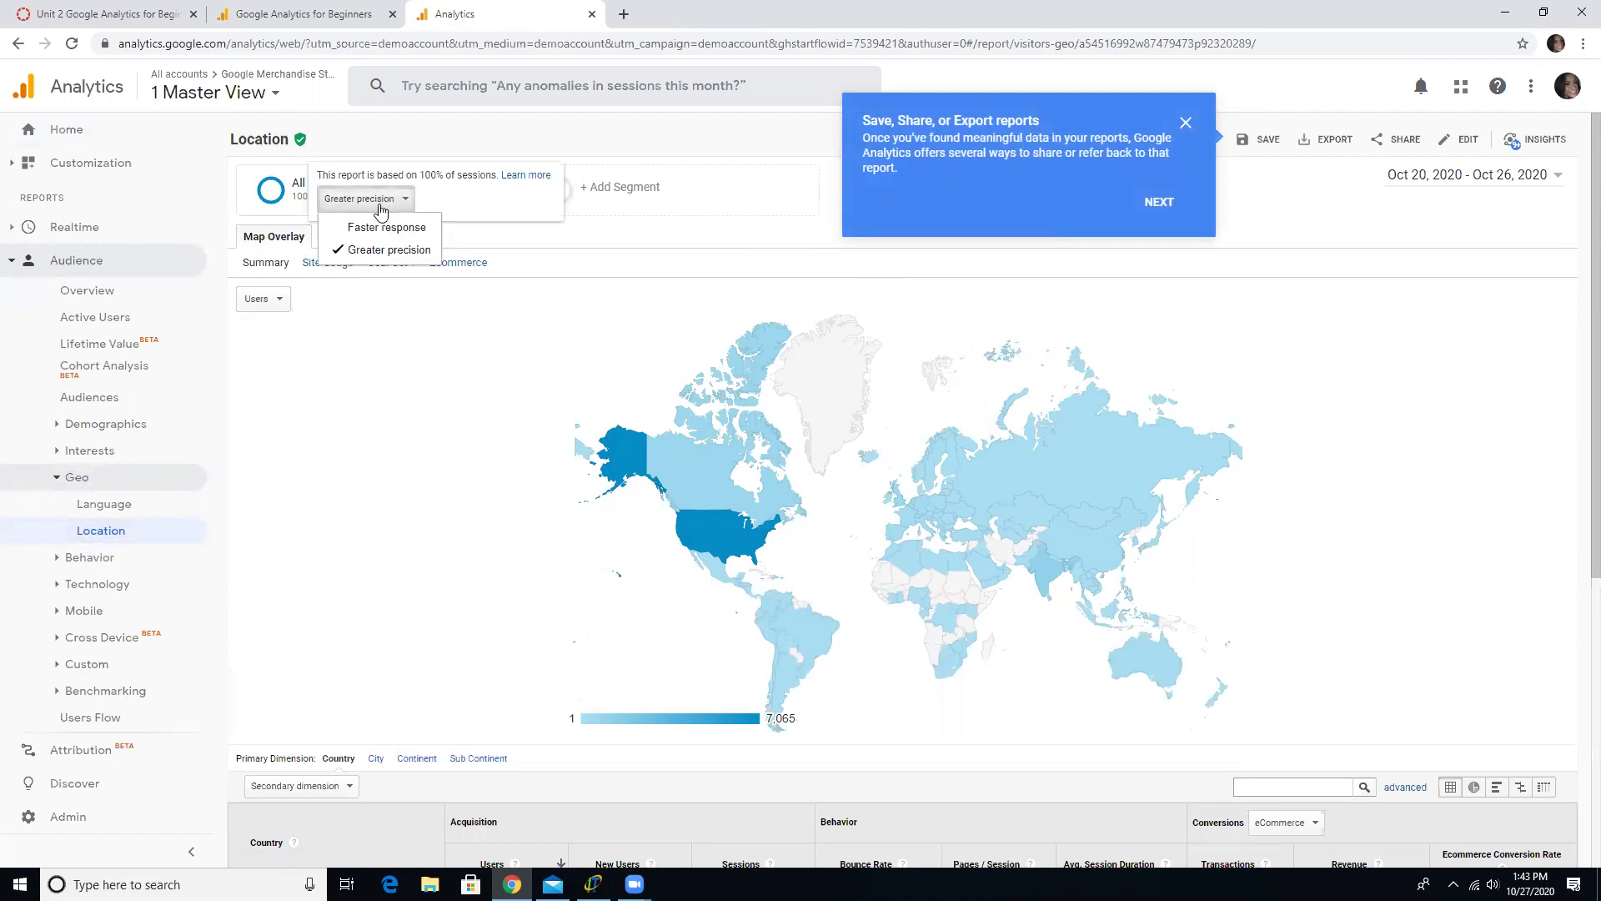
{"action": "left_click", "coordinate": [385, 228]}
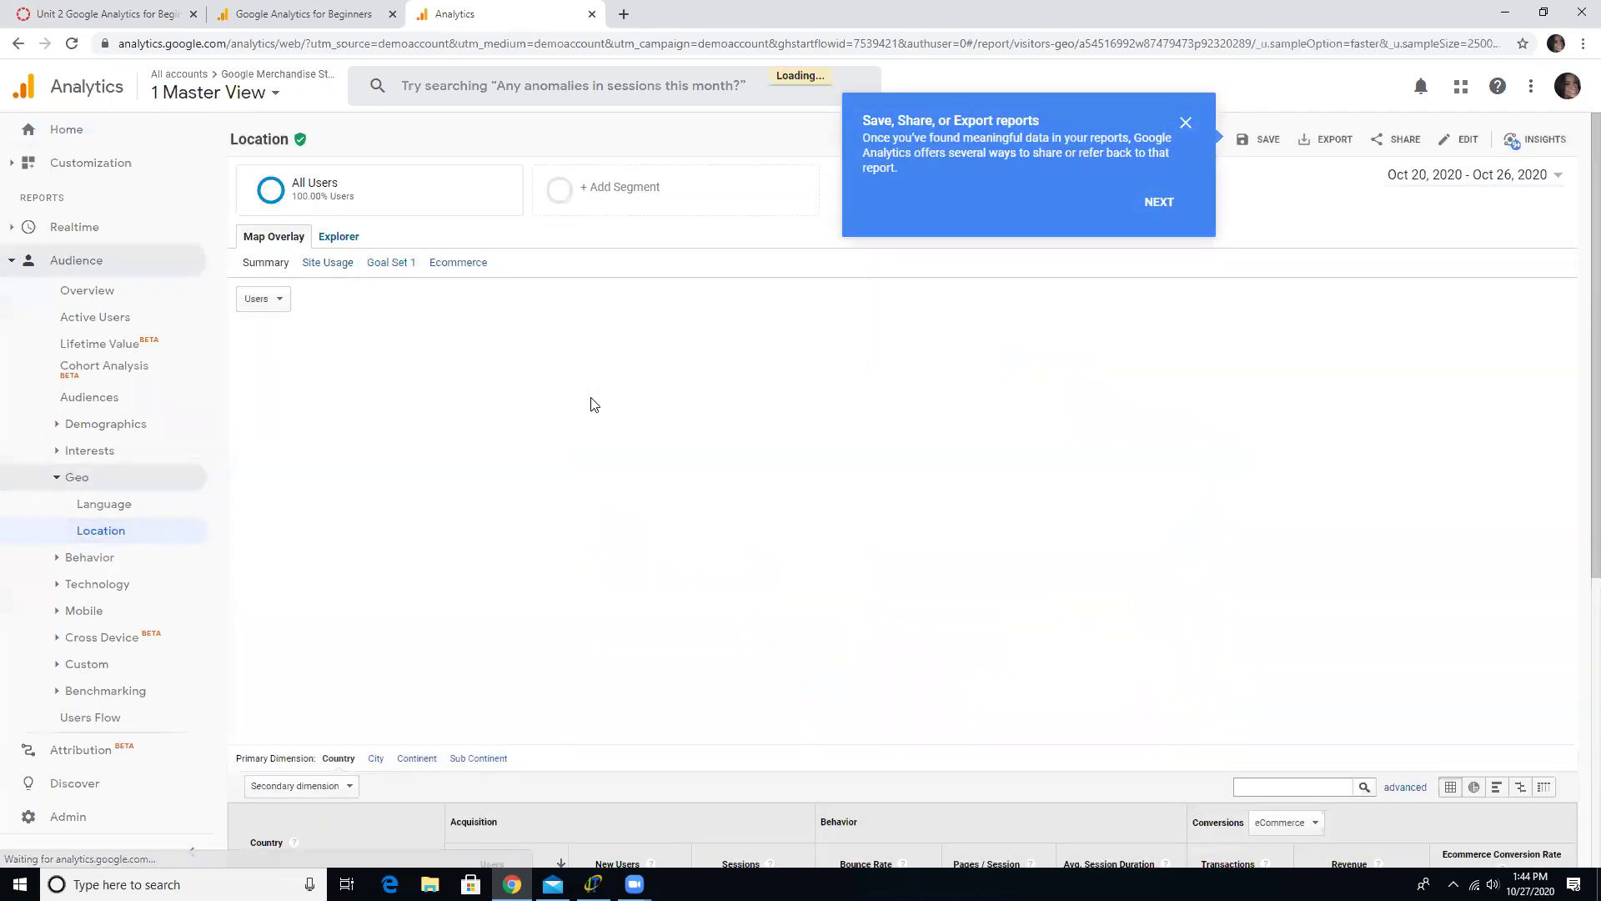
{"action": "mouse_move", "coordinate": [725, 534]}
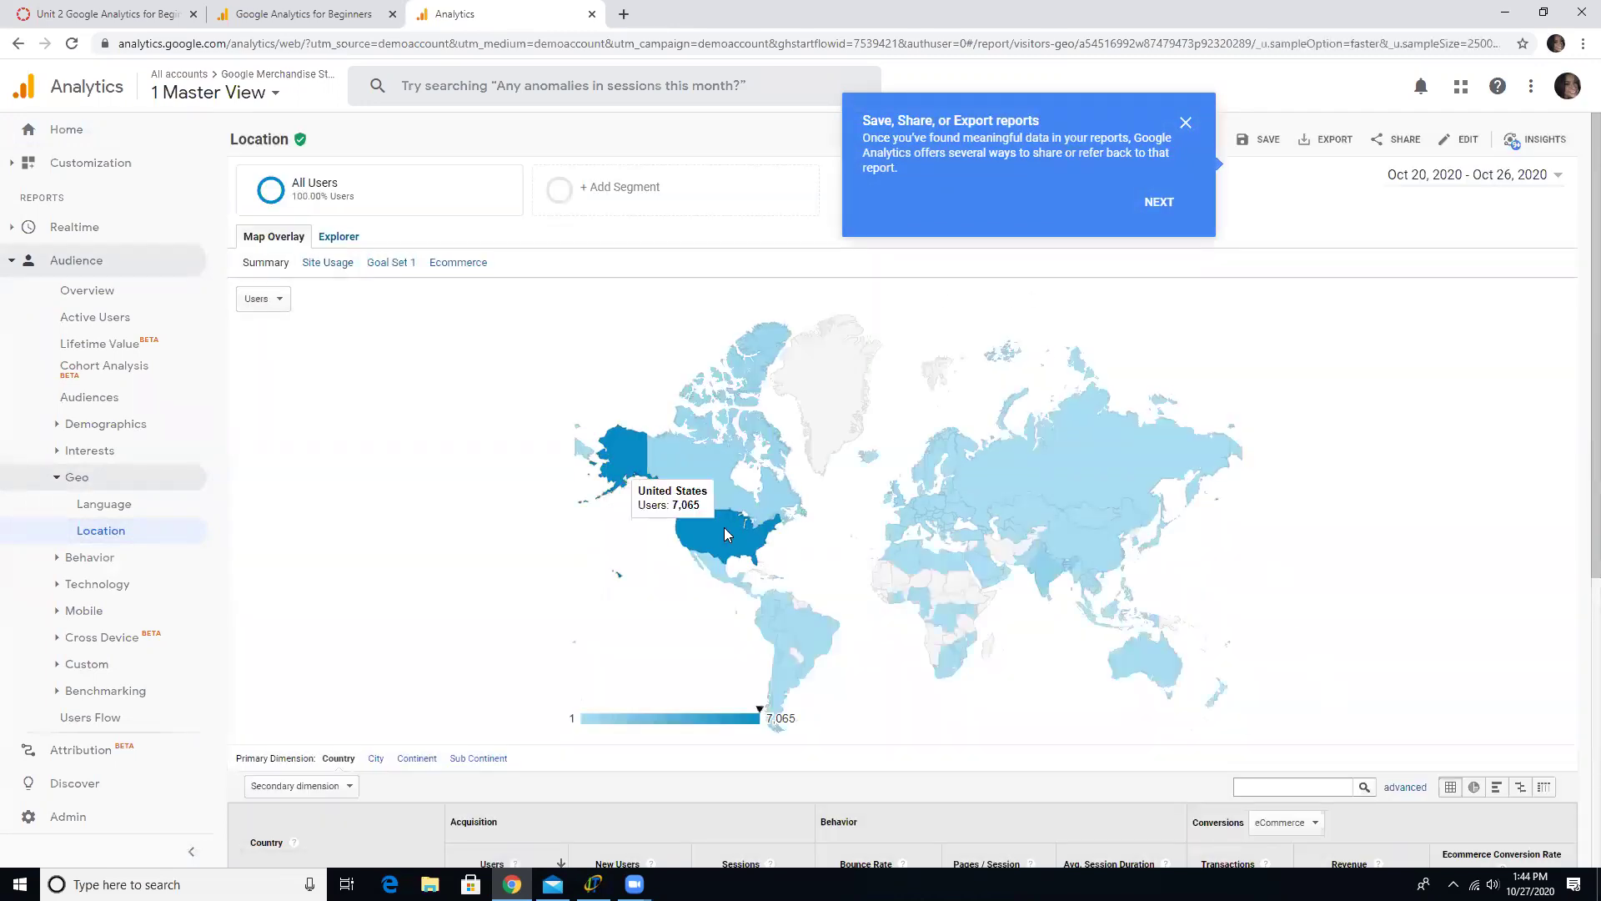
{"action": "mouse_move", "coordinate": [705, 473]}
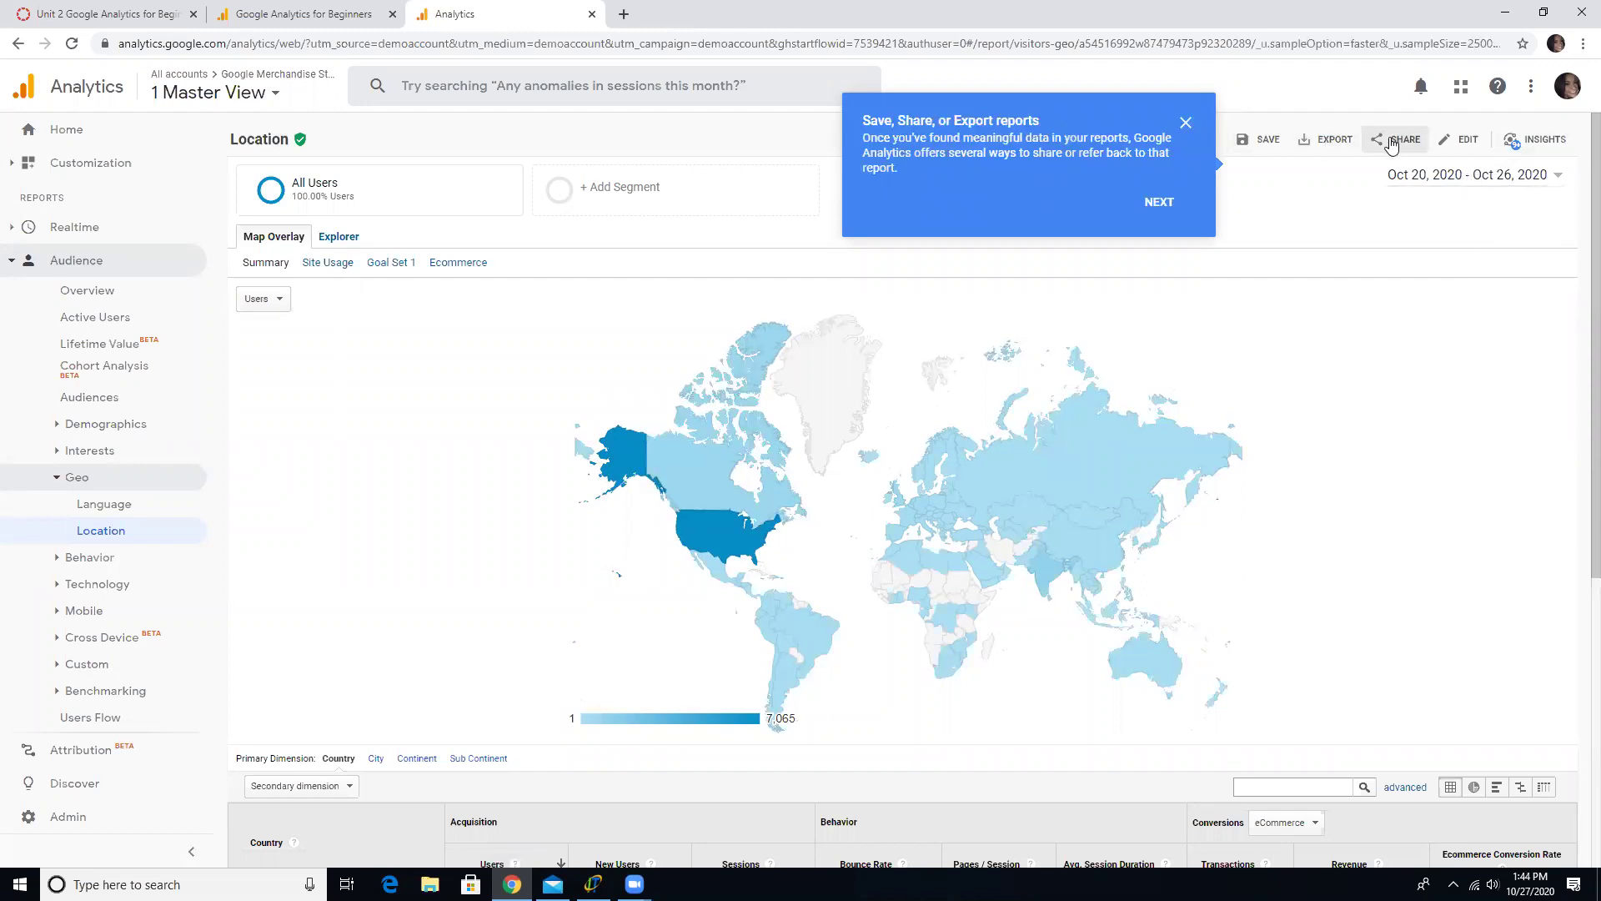
Step: Close the Analytics demo account for lesson 2.5, How to set up dashboards and shortcuts, and play its video full screen
{"action": "left_click", "coordinate": [592, 15]}
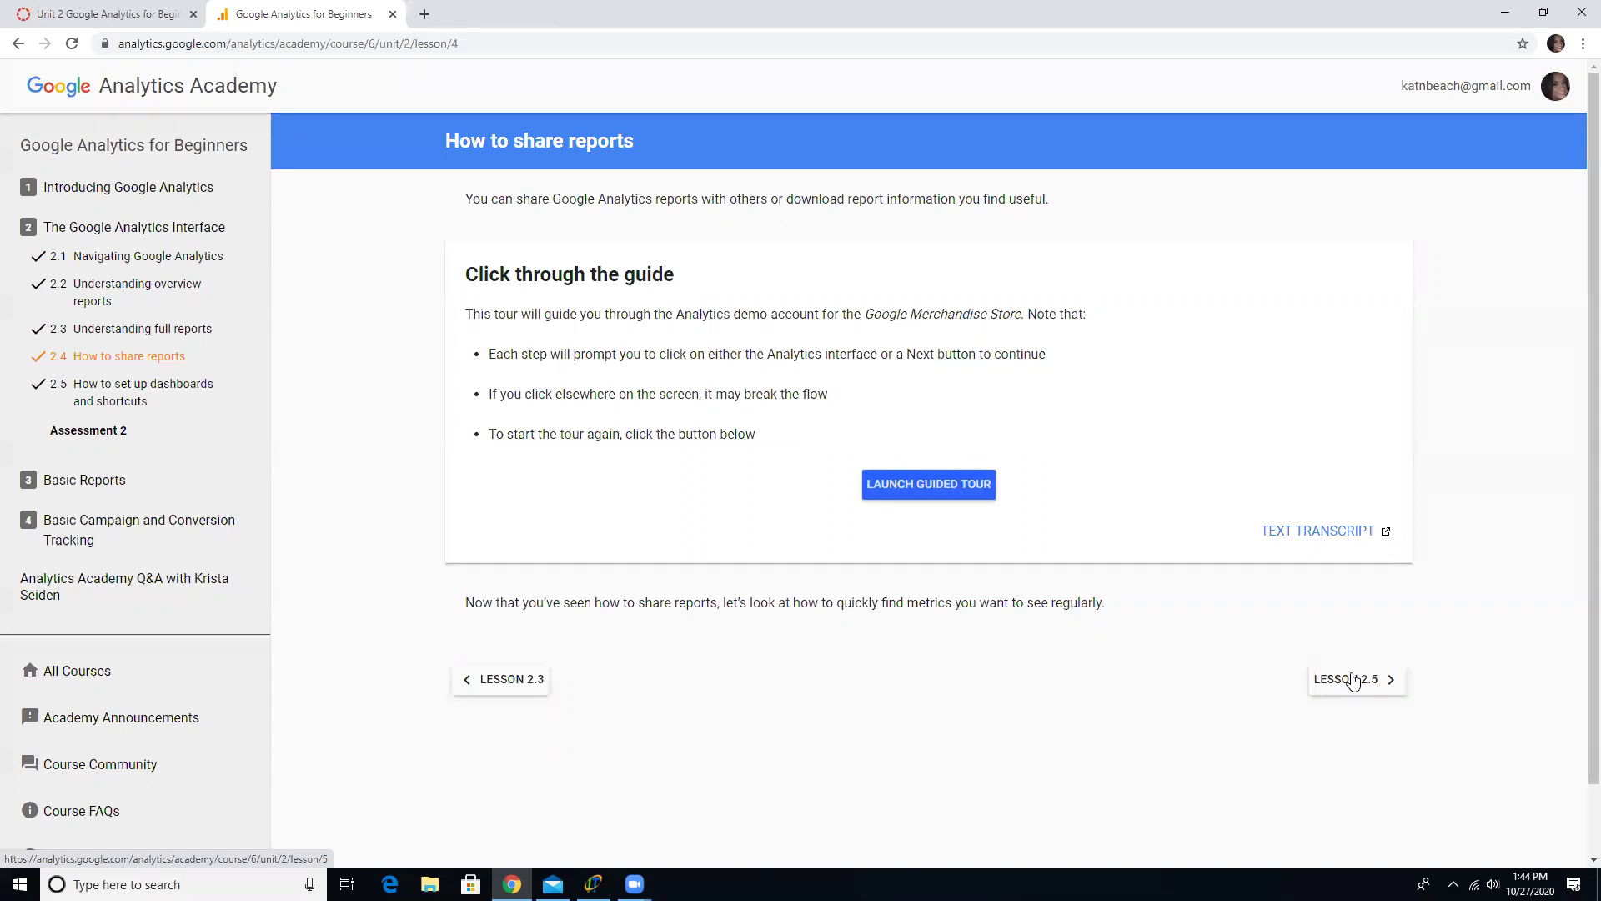
{"action": "left_click", "coordinate": [1355, 680]}
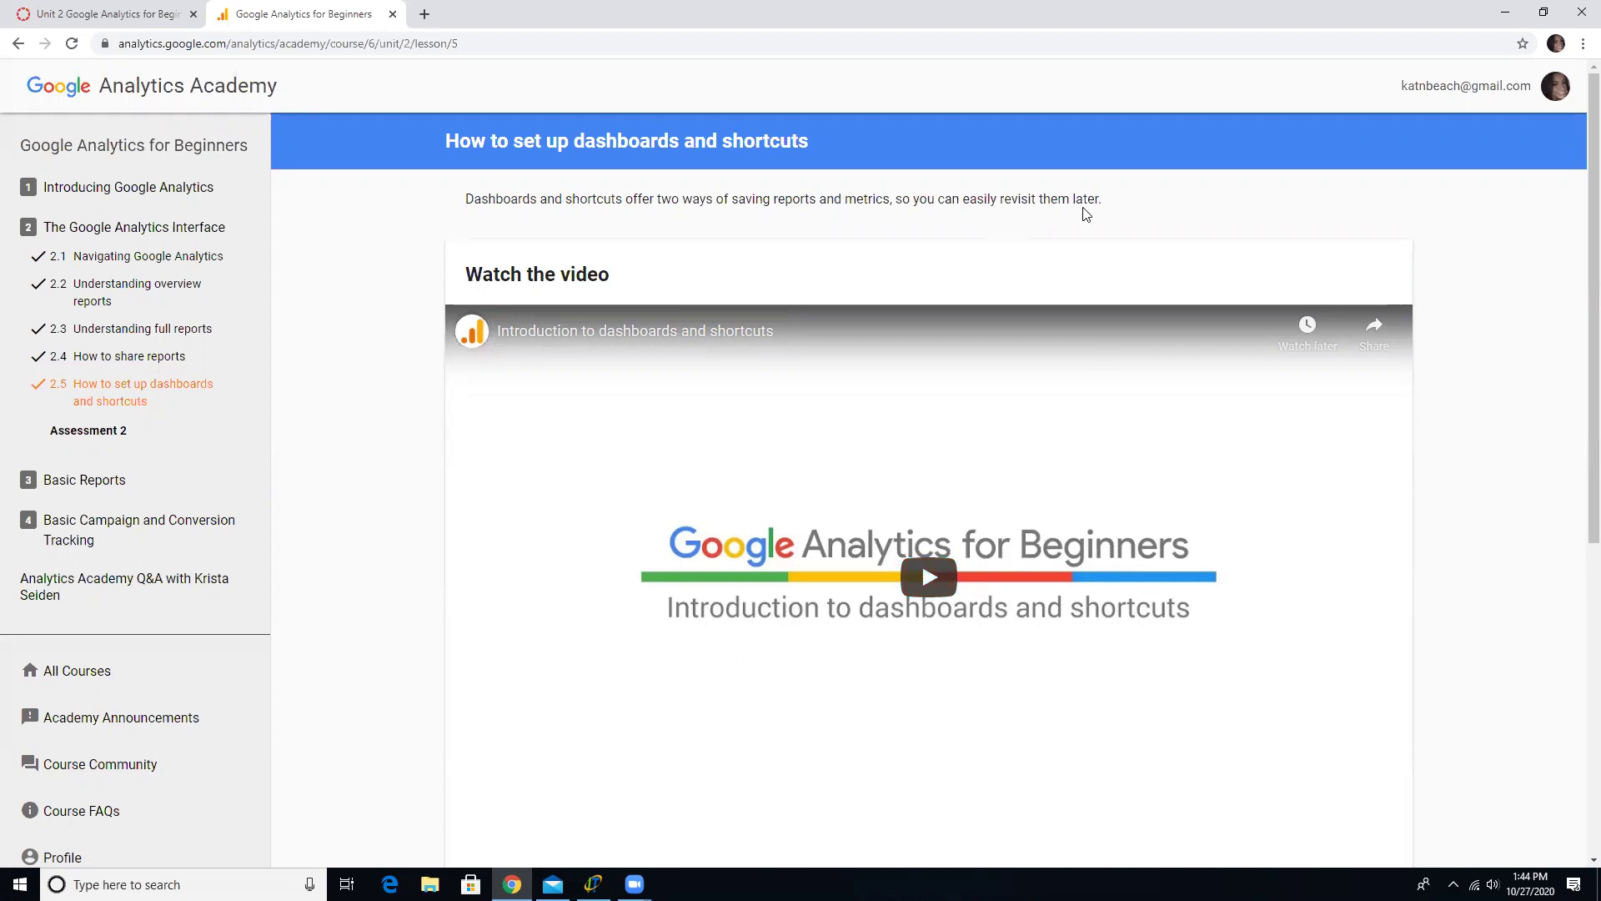
{"action": "scroll", "coordinate": [793, 665], "scroll_direction": "down", "scroll_amount": 3}
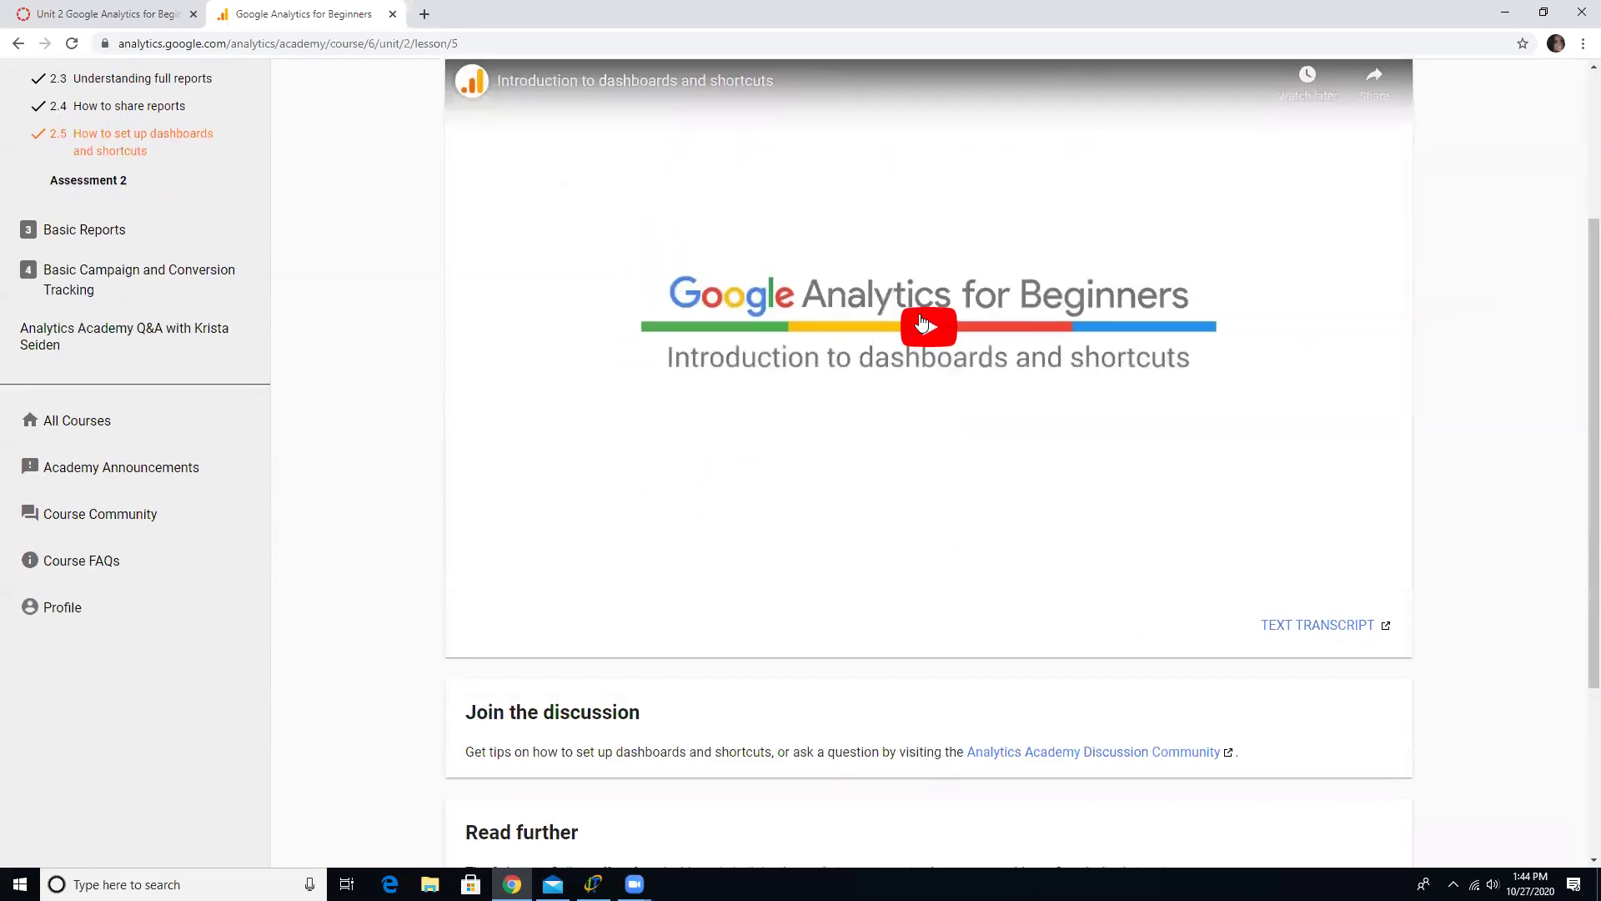
{"action": "left_click", "coordinate": [924, 325]}
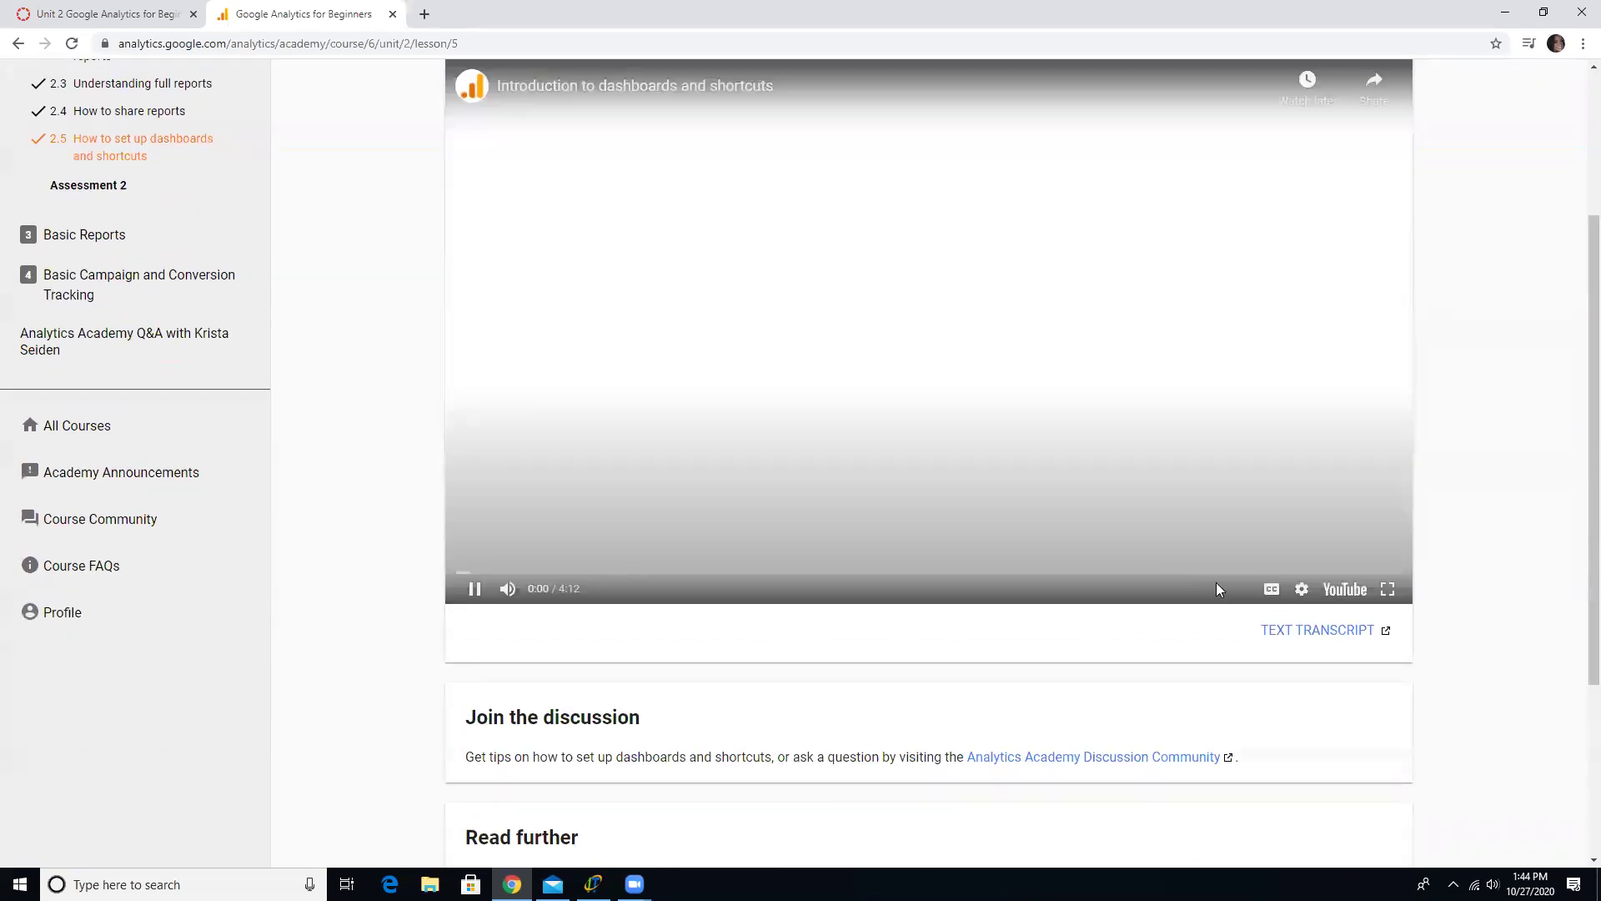
{"action": "left_click", "coordinate": [1388, 589]}
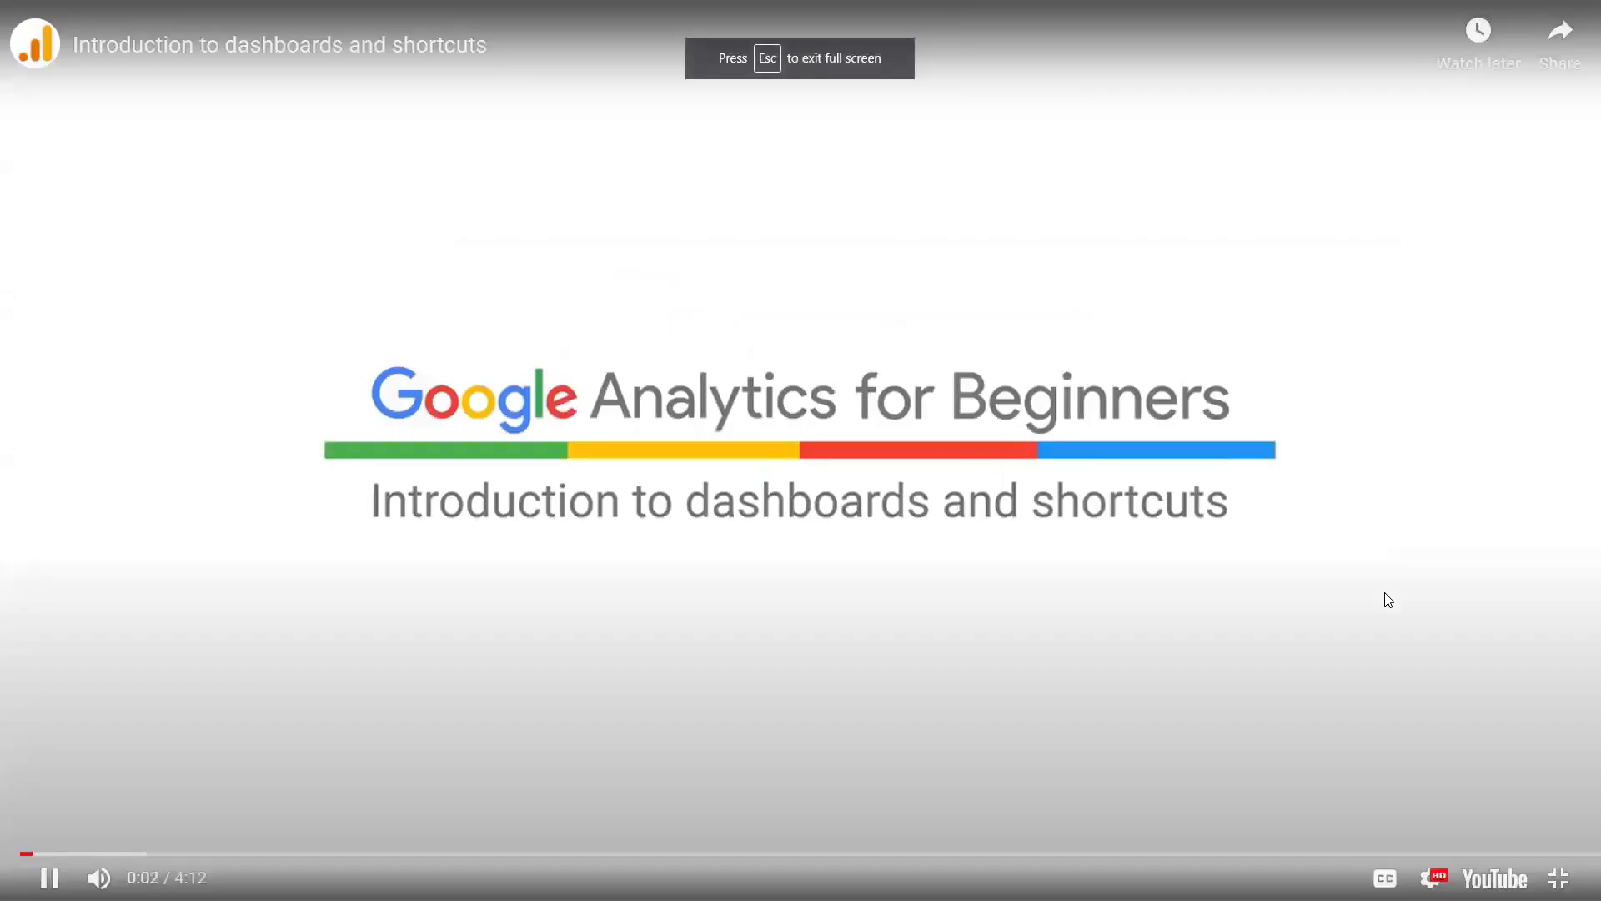